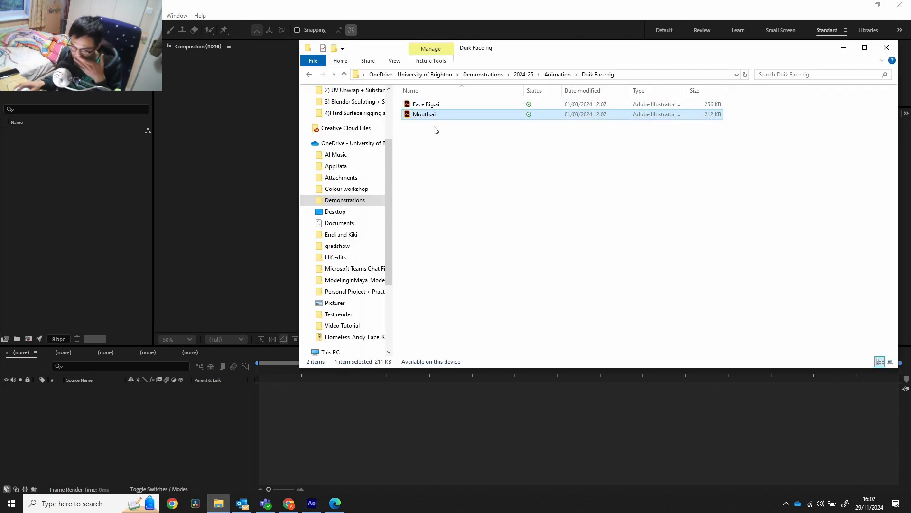
# Import Face Rig.ai from the Duik Face rig folder as a Composition with Layer Size footage dimensions, and open the Face Rig composition
pyautogui.moveTo(421, 128)
pyautogui.mouseDown()
pyautogui.moveTo(422, 107)
pyautogui.moveTo(426, 139)
pyautogui.mouseUp()
pyautogui.moveTo(425, 104); pyautogui.dragTo(120, 188)
pyautogui.click(459, 212)
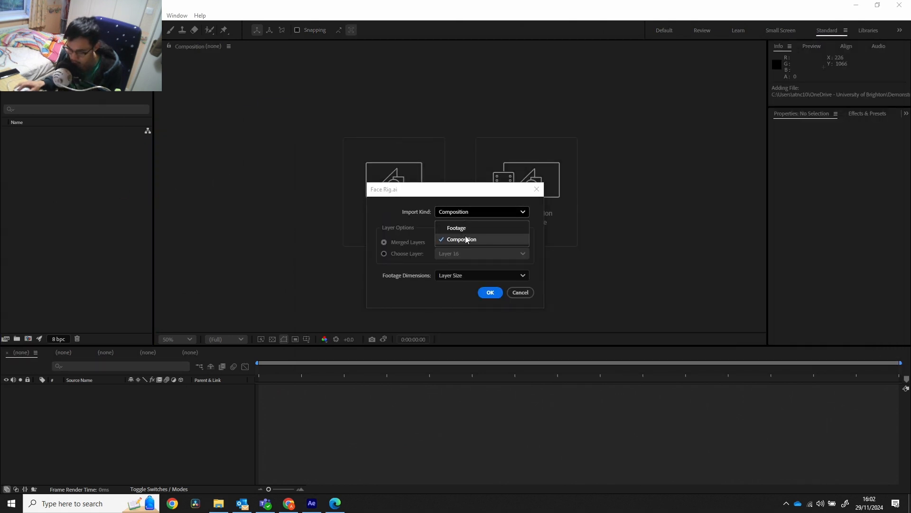
pyautogui.click(456, 215)
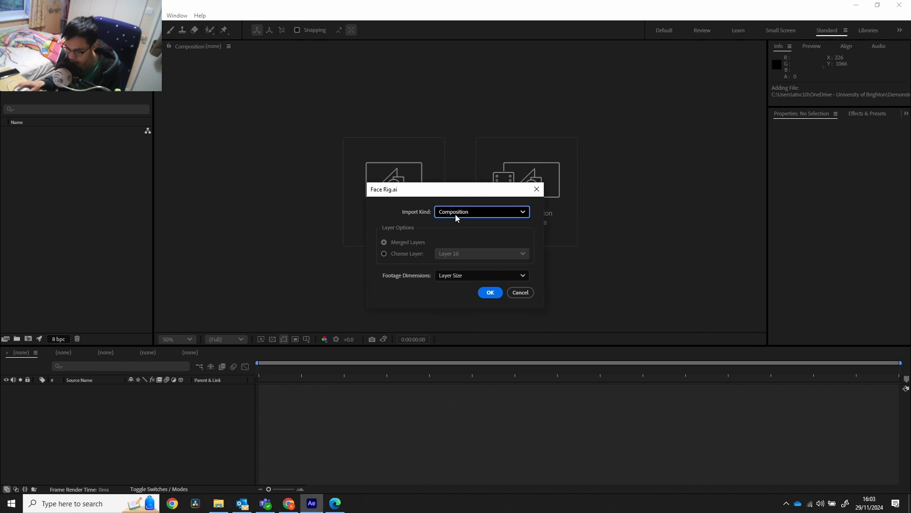
pyautogui.click(469, 275)
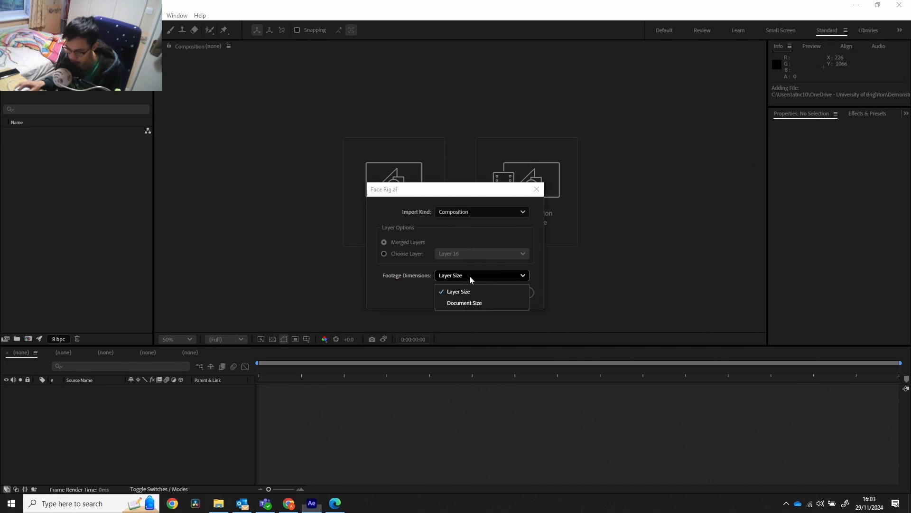
pyautogui.click(469, 275)
pyautogui.click(488, 291)
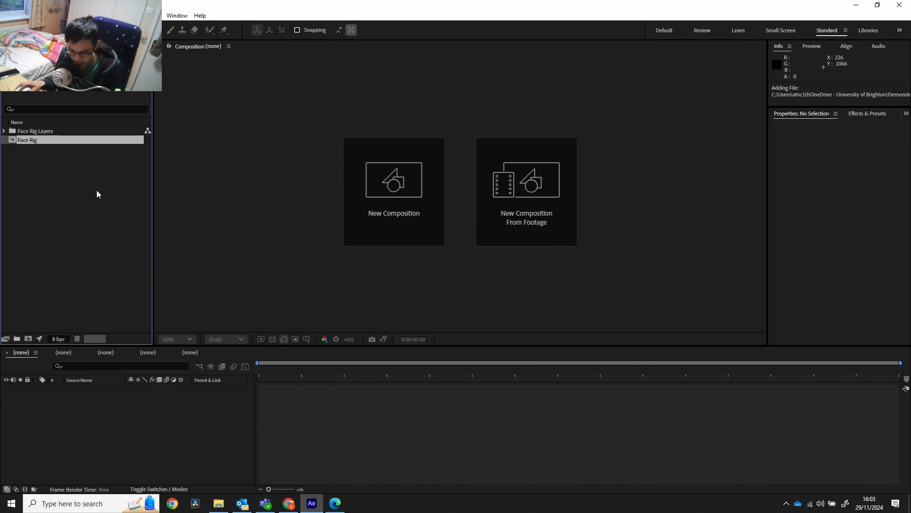
pyautogui.doubleClick(33, 142)
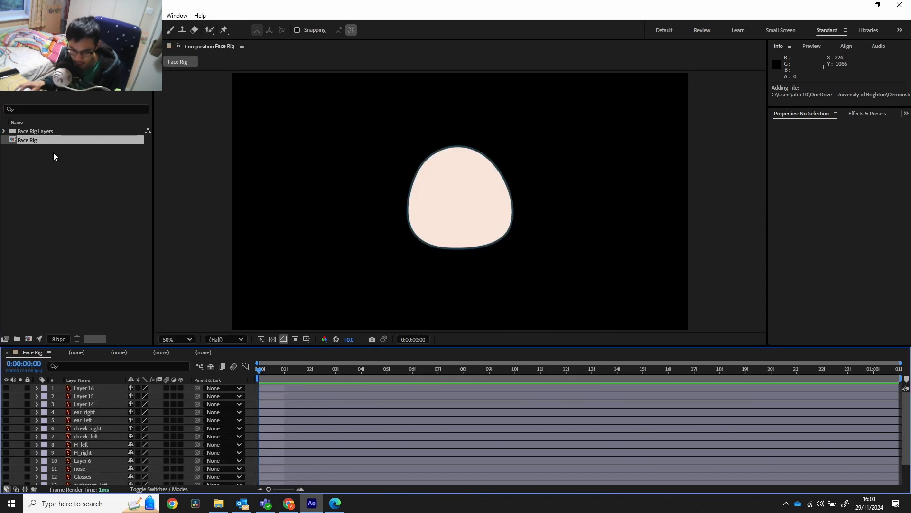
# Make all hidden layers of the Face Rig composition visible, from eyes up to Layer 16
pyautogui.scroll(-2, 51, 434)
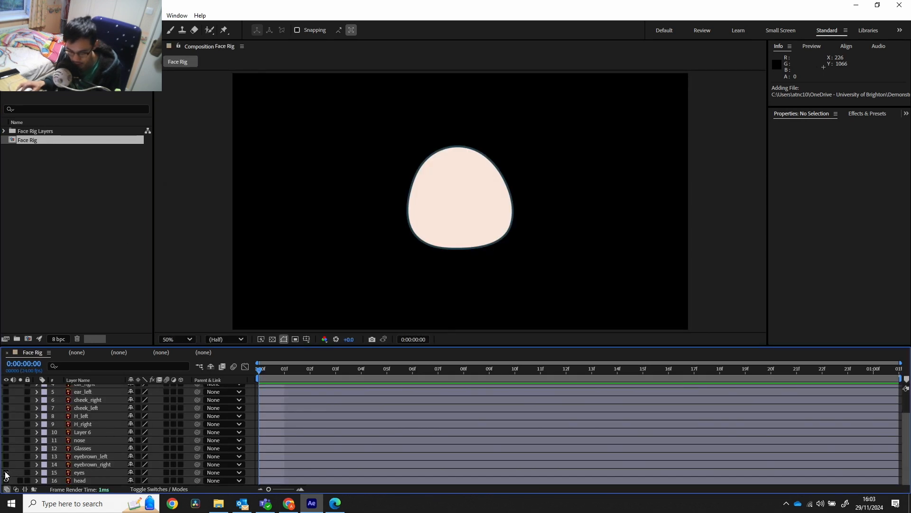
pyautogui.moveTo(5, 474); pyautogui.dragTo(9, 394)
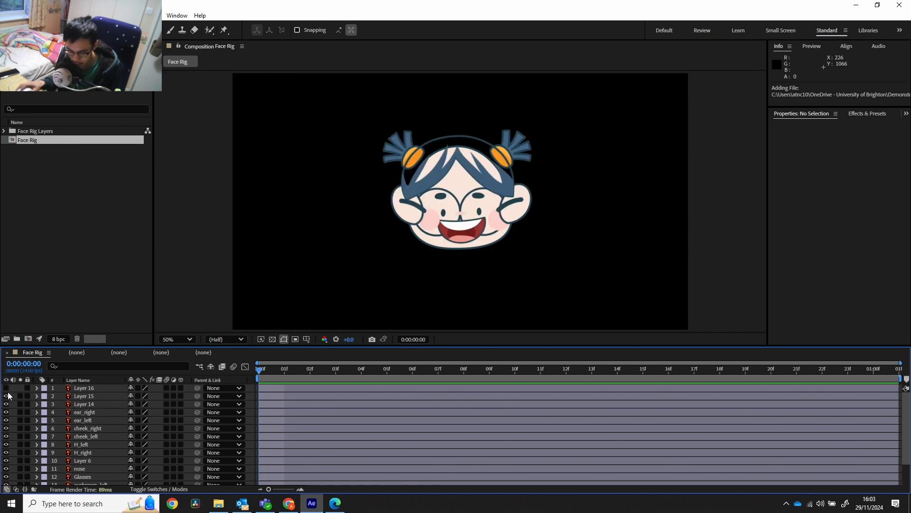
pyautogui.click(5, 388)
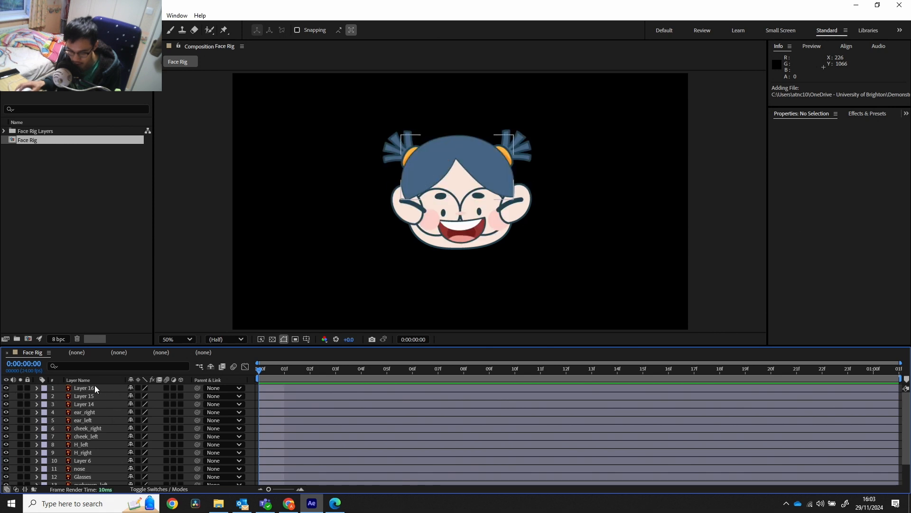
# Delete the mouth layer, Layer 6, from the Face Rig composition
pyautogui.scroll(-2, 95, 399)
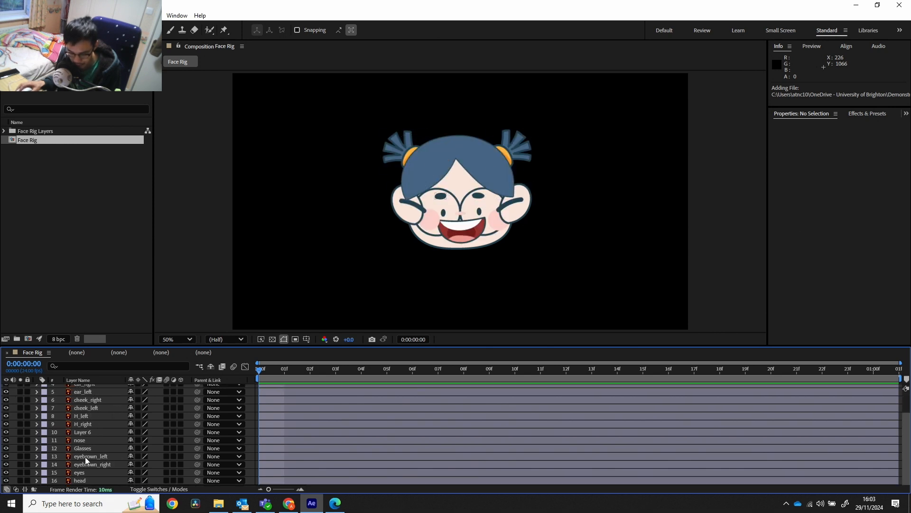
pyautogui.click(95, 432)
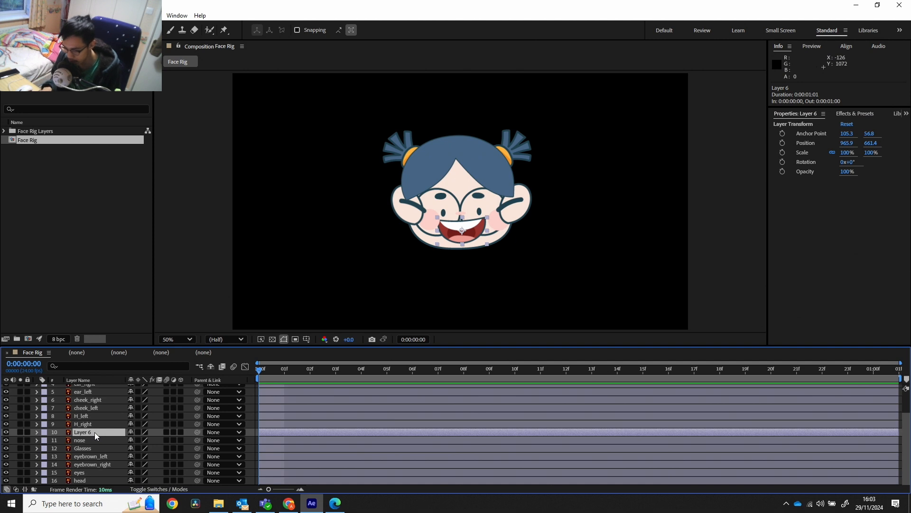
pyautogui.press('Delete')
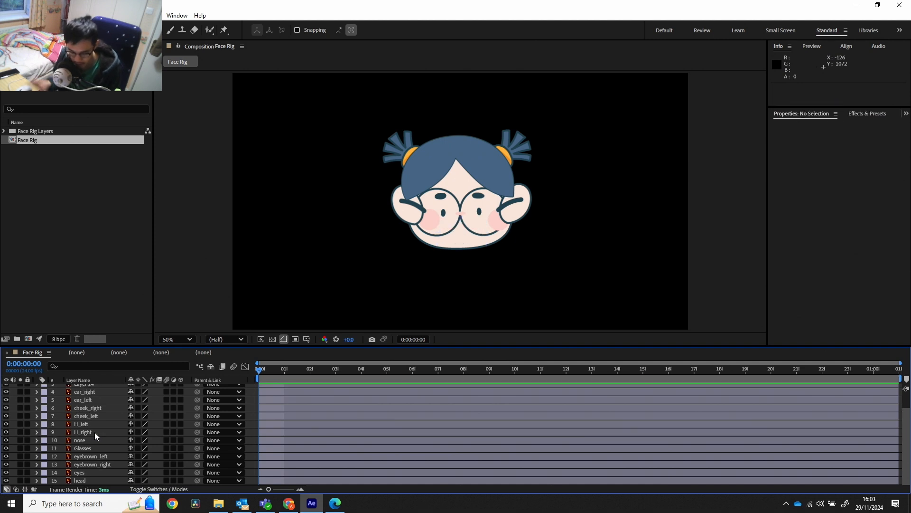
# Move the ear_right and ear_left layers together below the head layer so the ears sit behind the face
pyautogui.scroll(2, 75, 439)
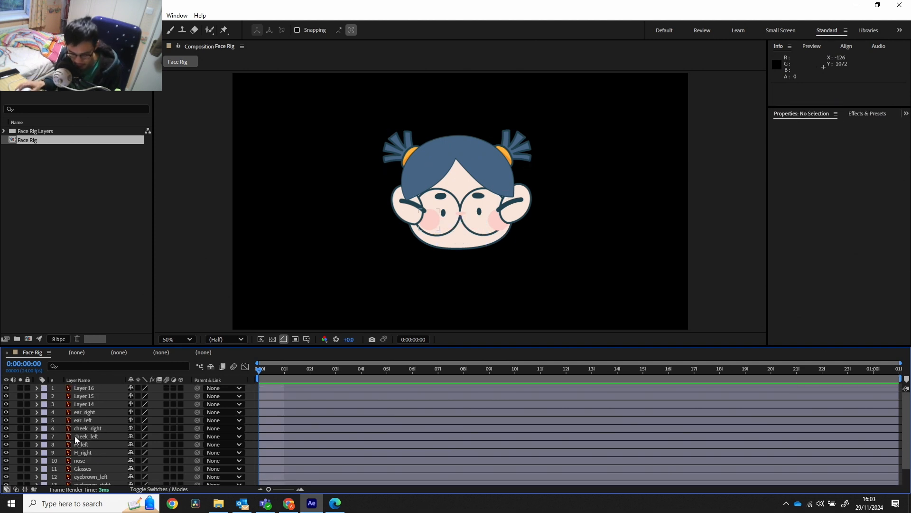
pyautogui.click(93, 411)
pyautogui.keyDown('ctrl'); pyautogui.click(92, 420); pyautogui.keyUp('ctrl')
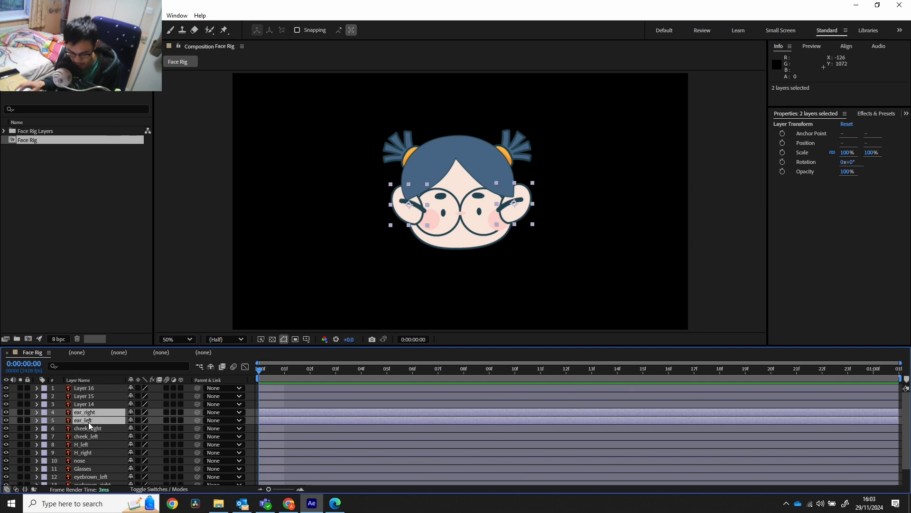
pyautogui.moveTo(87, 419); pyautogui.dragTo(86, 479)
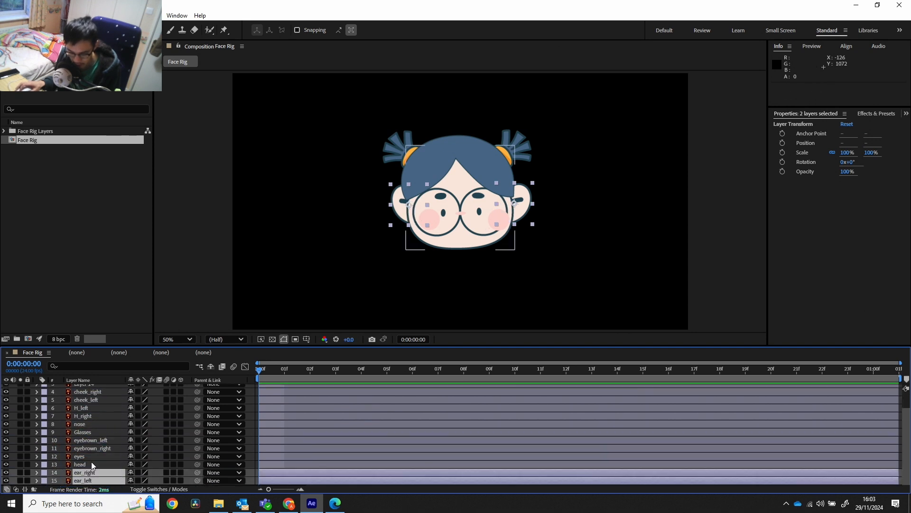
# Compare the hair layers by toggling the visibility of Layers 14, 15 and 16, leave them hidden, and delete Layer 15
pyautogui.scroll(2, 90, 453)
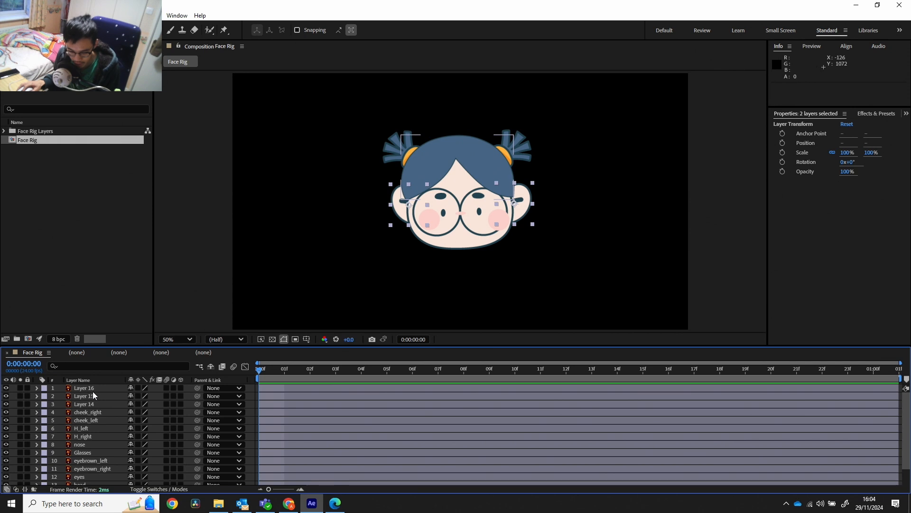
pyautogui.click(79, 388)
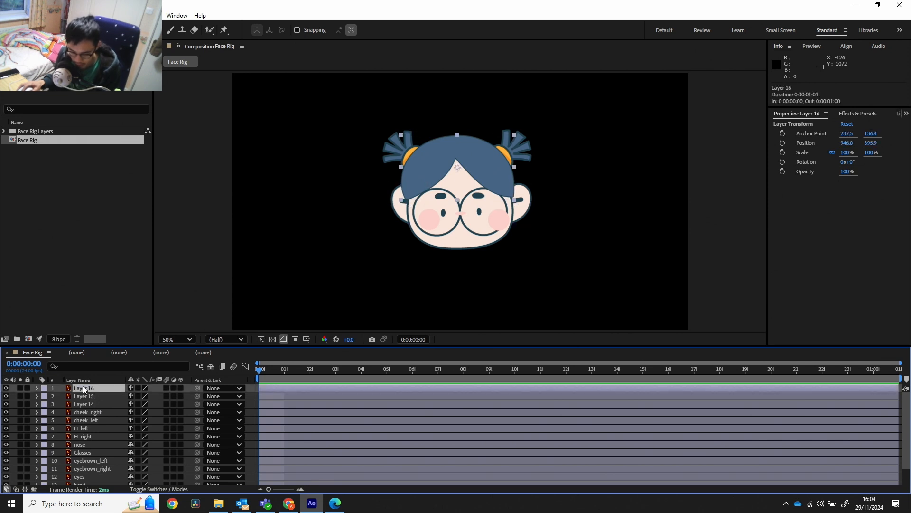
pyautogui.click(12, 397)
pyautogui.click(7, 395)
pyautogui.click(7, 404)
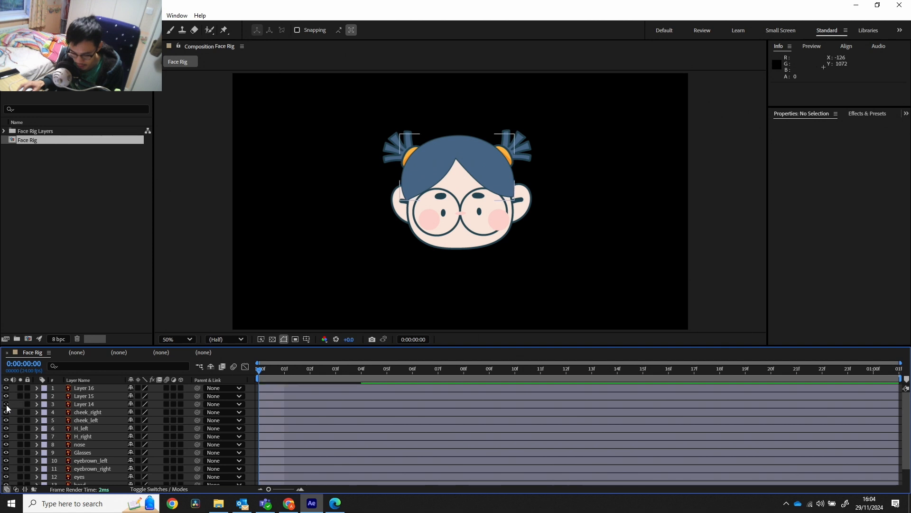
pyautogui.click(6, 388)
pyautogui.click(6, 395)
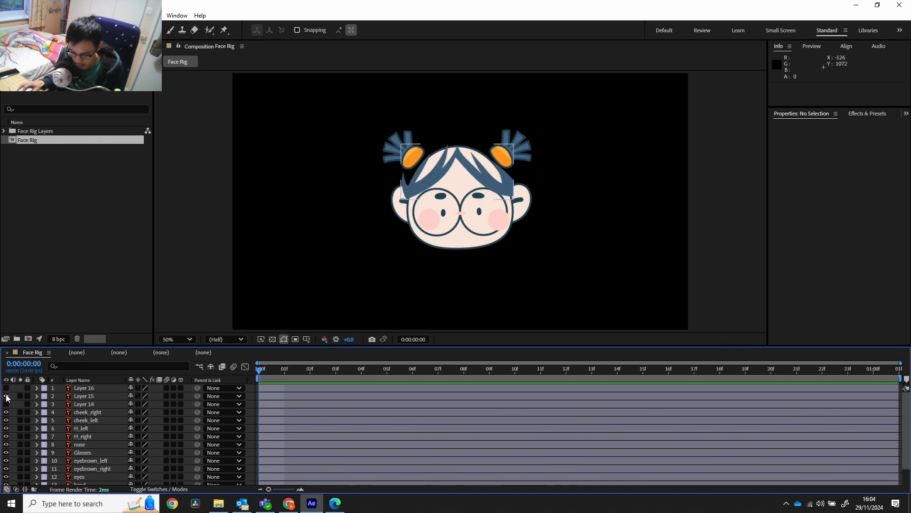
pyautogui.click(7, 396)
pyautogui.click(91, 396)
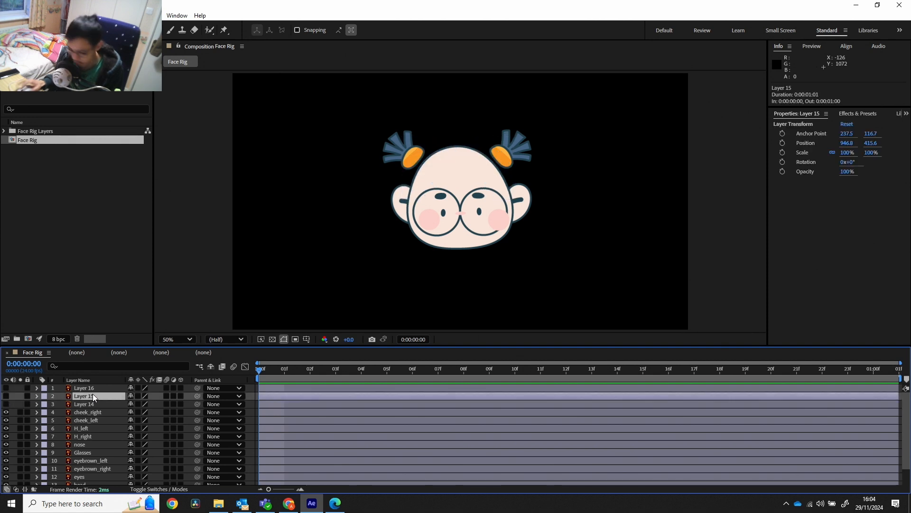
pyautogui.press('Delete')
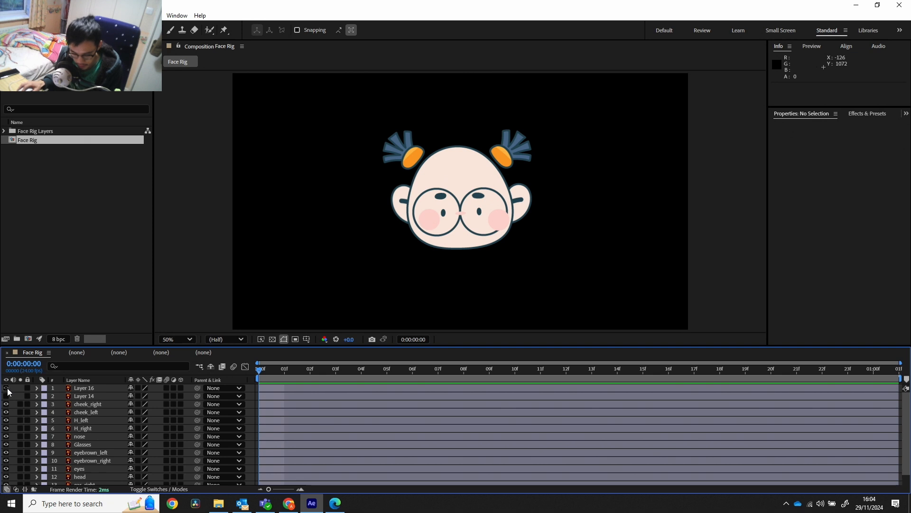
# Show Layer 16 and rename it Hair_colour
pyautogui.click(6, 387)
pyautogui.click(88, 393)
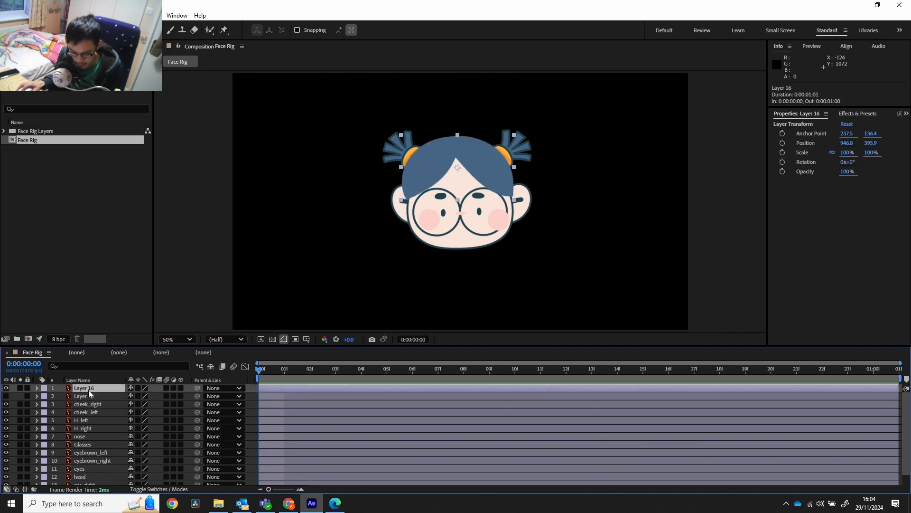
pyautogui.press('Return')
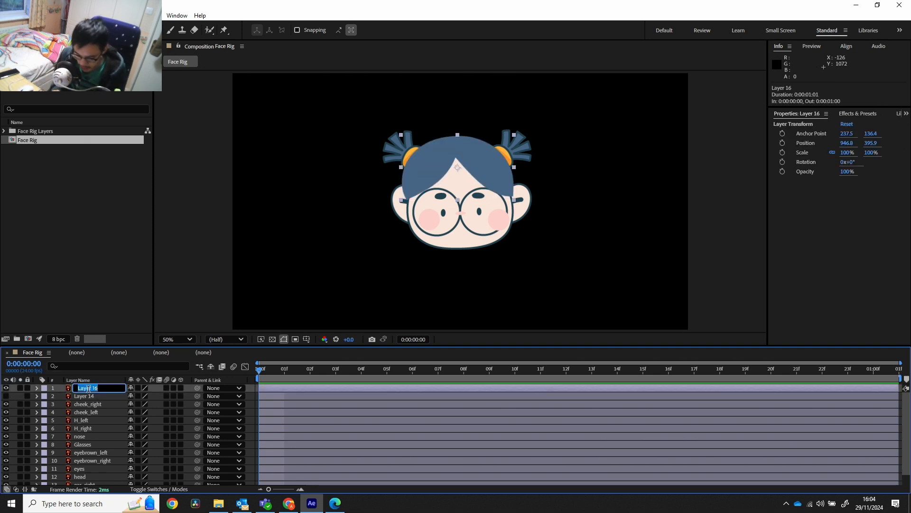
pyautogui.write('Hai')
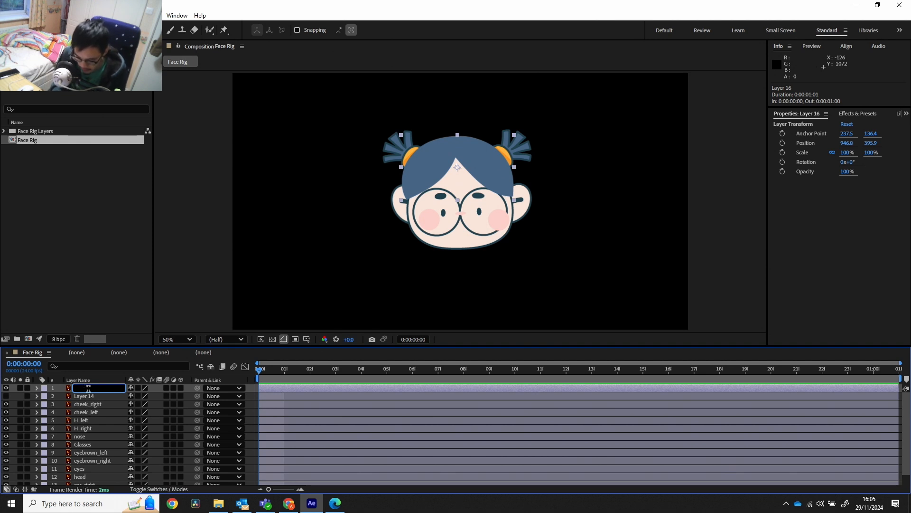
pyautogui.write('r_colo')
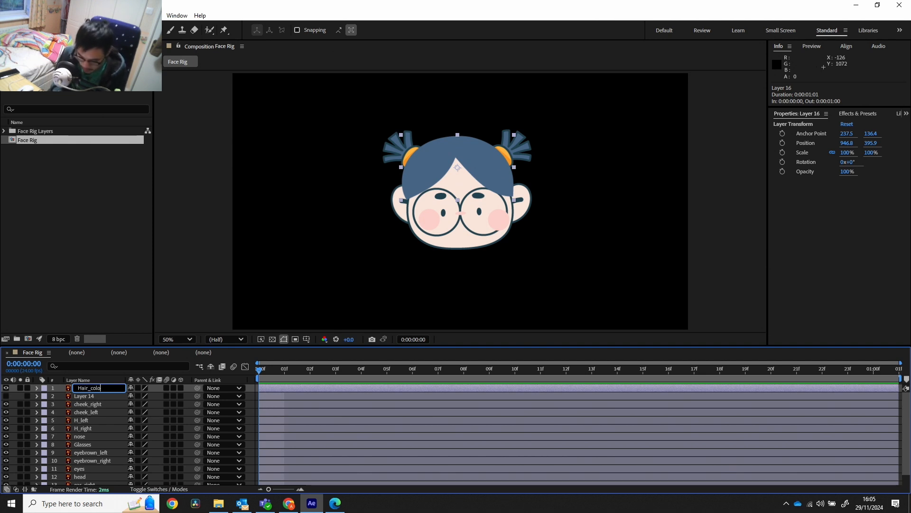
pyautogui.write('ur')
pyautogui.press('Return')
# Show Layer 14 and move it above the Hair_colour layer
pyautogui.click(4, 398)
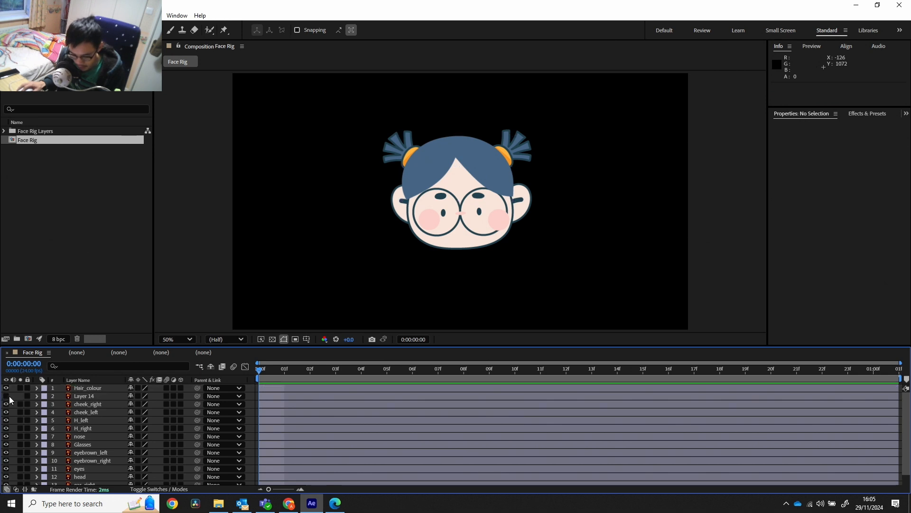
pyautogui.click(6, 396)
pyautogui.moveTo(90, 398); pyautogui.dragTo(91, 385)
pyautogui.doubleClick(80, 388)
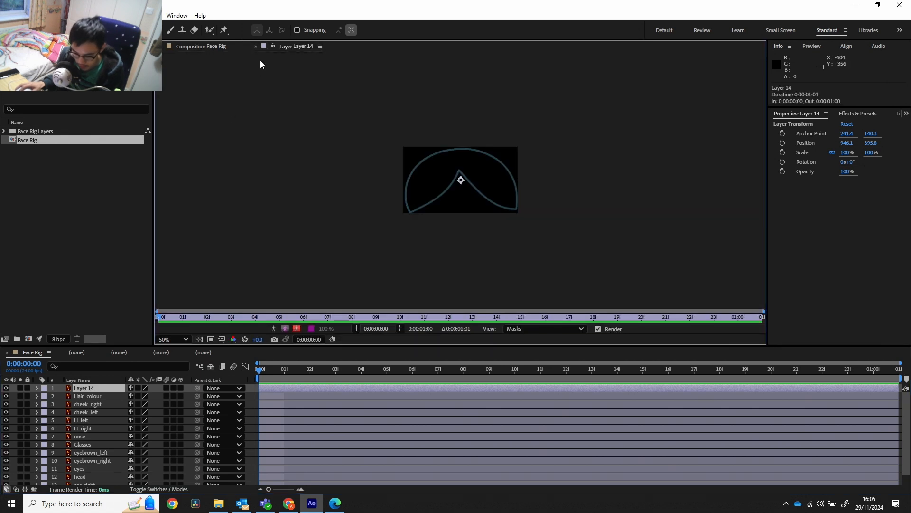
pyautogui.click(255, 46)
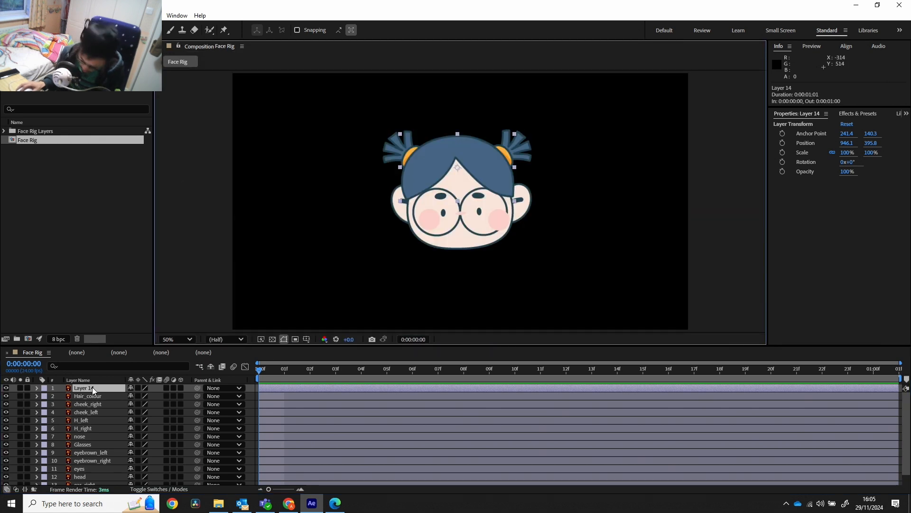
pyautogui.doubleClick(92, 387)
pyautogui.click(255, 46)
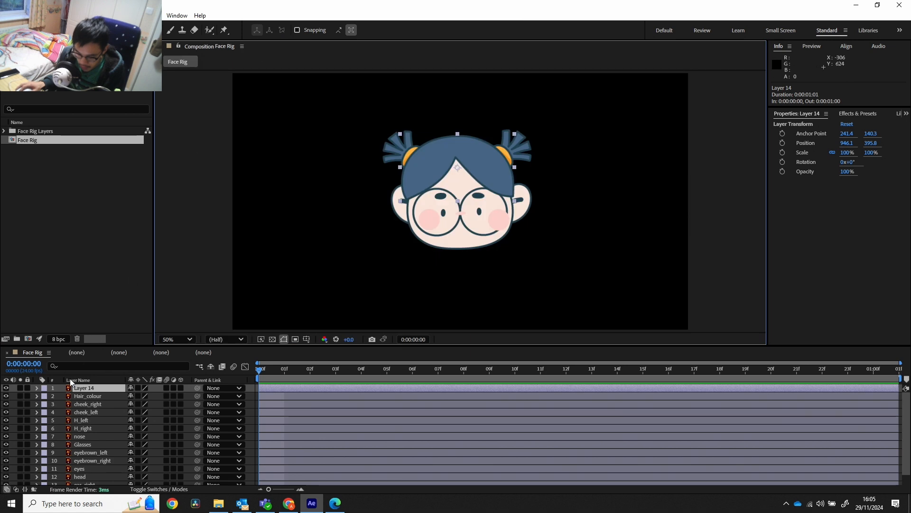
# Rename Layer 14 as Hair_stroke and clear the layer selection
pyautogui.click(92, 386)
pyautogui.press('Return')
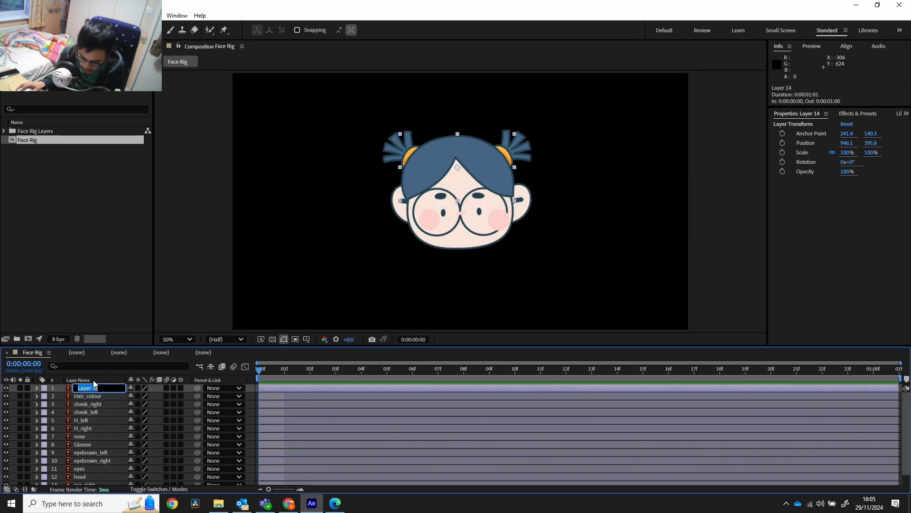
pyautogui.write('Hair_s')
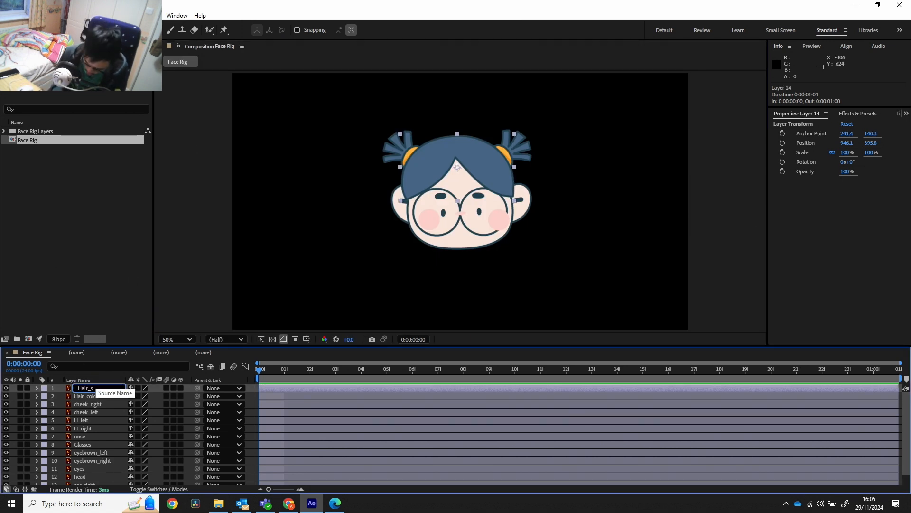
pyautogui.write('troke')
pyautogui.press('Return')
pyautogui.click(252, 318)
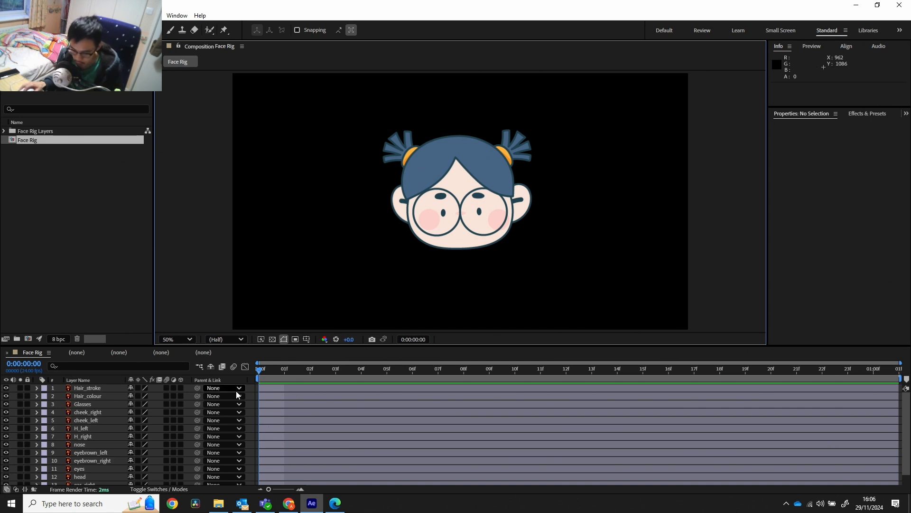
# Import Mouth.ai from the Duik Face rig folder as a Composition with Layer Size footage dimensions, and open the Mouth composition
pyautogui.click(219, 503)
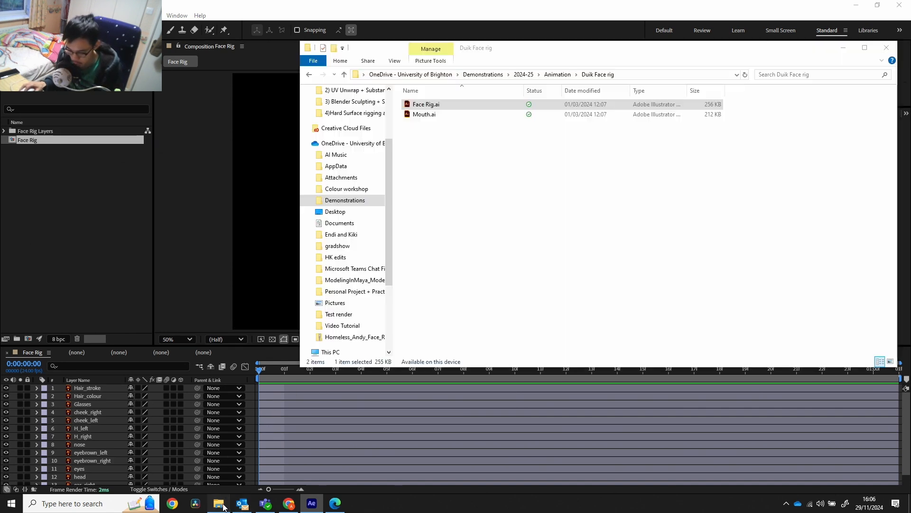
pyautogui.moveTo(440, 122); pyautogui.dragTo(93, 200)
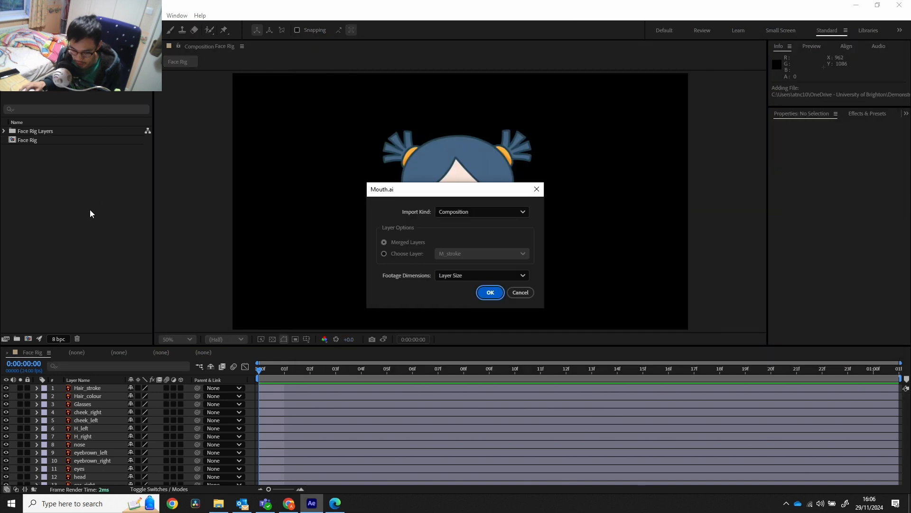
pyautogui.click(489, 292)
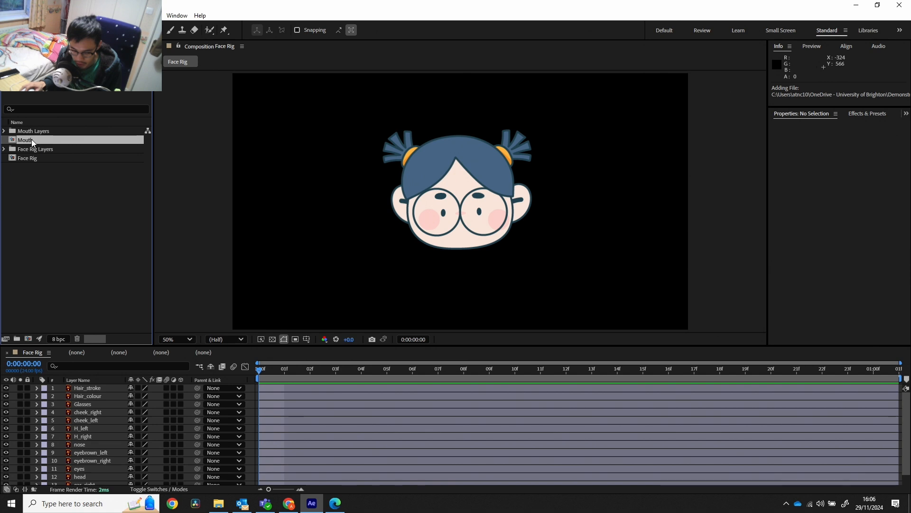
pyautogui.doubleClick(31, 139)
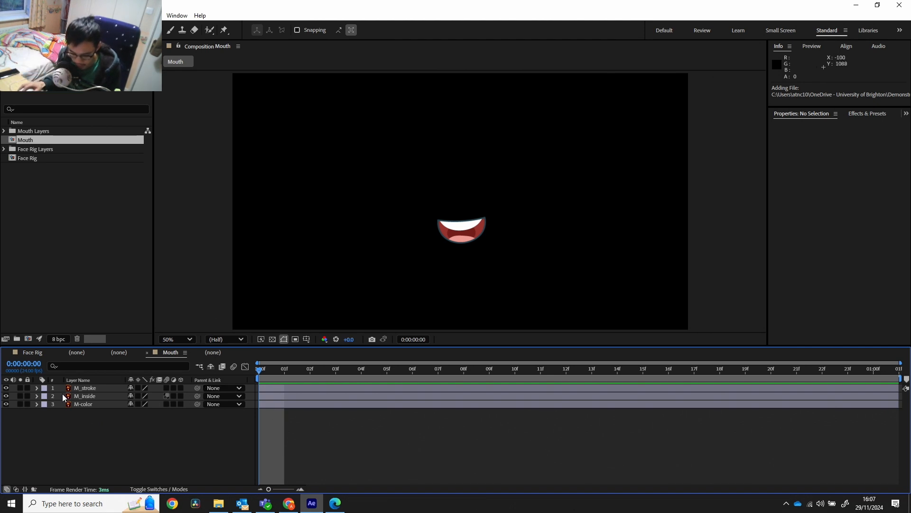
# Parent the M_inside and M-color layers to M_stroke in the Mouth composition
pyautogui.moveTo(198, 396); pyautogui.dragTo(92, 388)
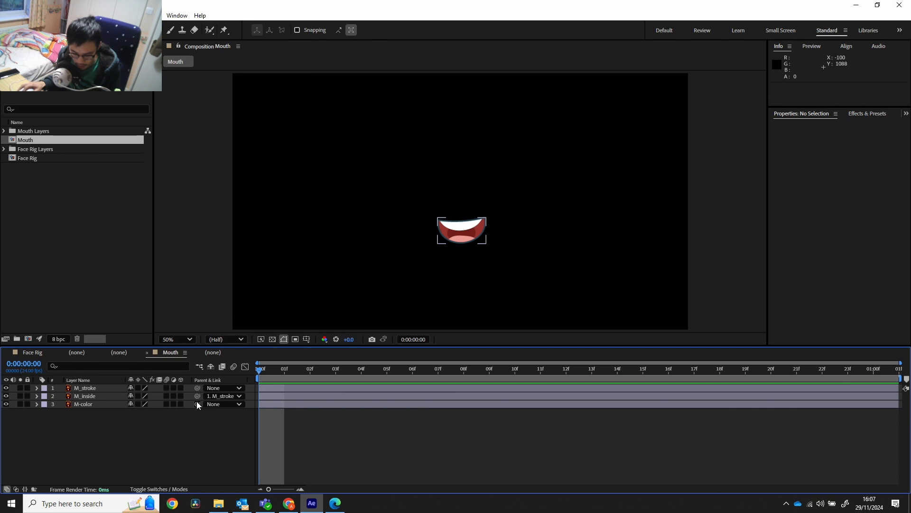
pyautogui.moveTo(197, 404); pyautogui.dragTo(94, 388)
# Reveal the Scale property of M_stroke, test-scale the layer to check the parenting, and undo the change
pyautogui.click(95, 389)
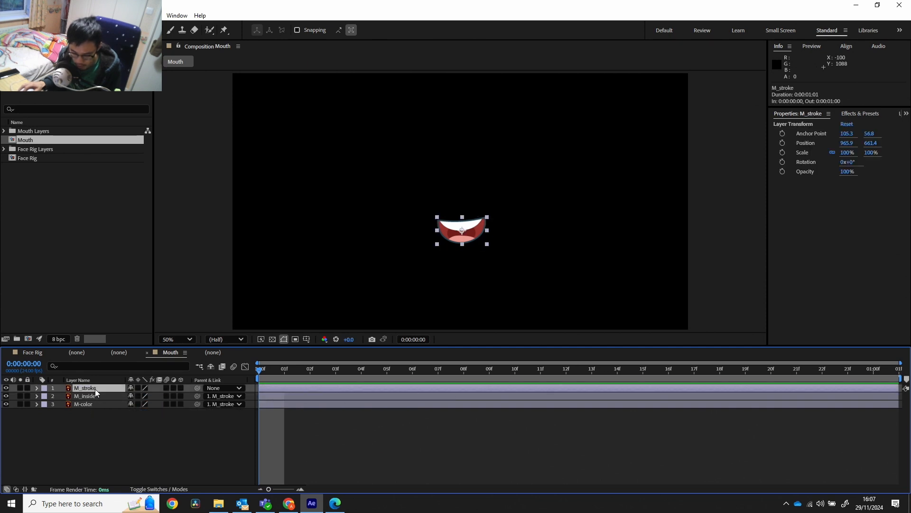
pyautogui.press('s')
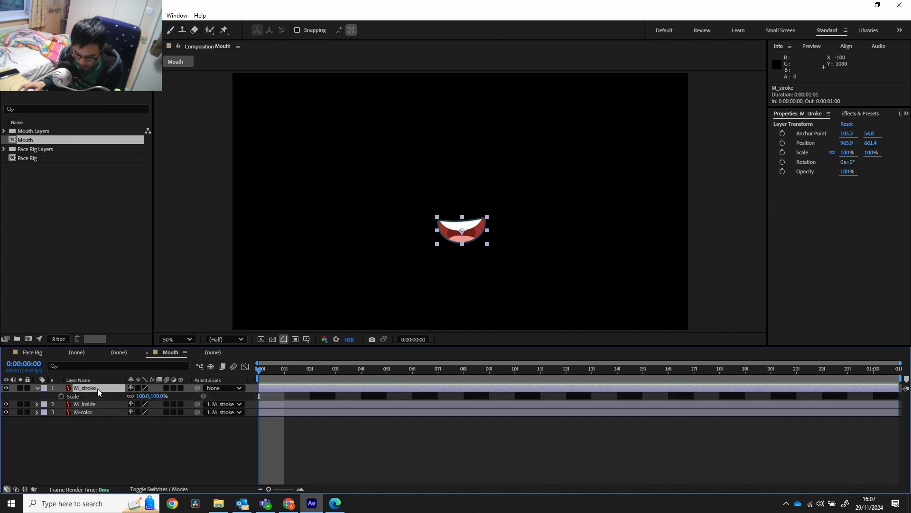
pyautogui.moveTo(153, 396); pyautogui.dragTo(207, 401)
pyautogui.hotkey('ctrl', 'z')
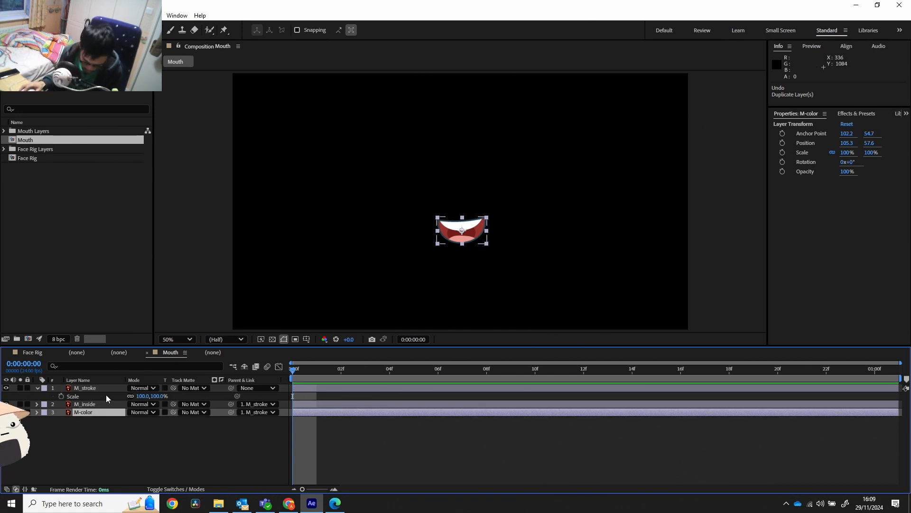
# Duplicate M-color, move the copy directly above M_inside, and set M-color 2 as the track matte of M_inside
pyautogui.hotkey('ctrl', 'd')
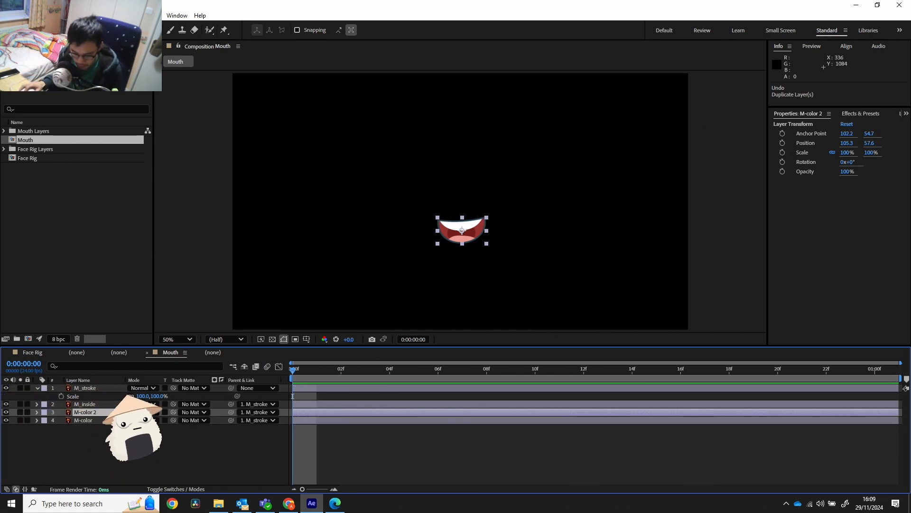
pyautogui.moveTo(105, 411); pyautogui.dragTo(106, 403)
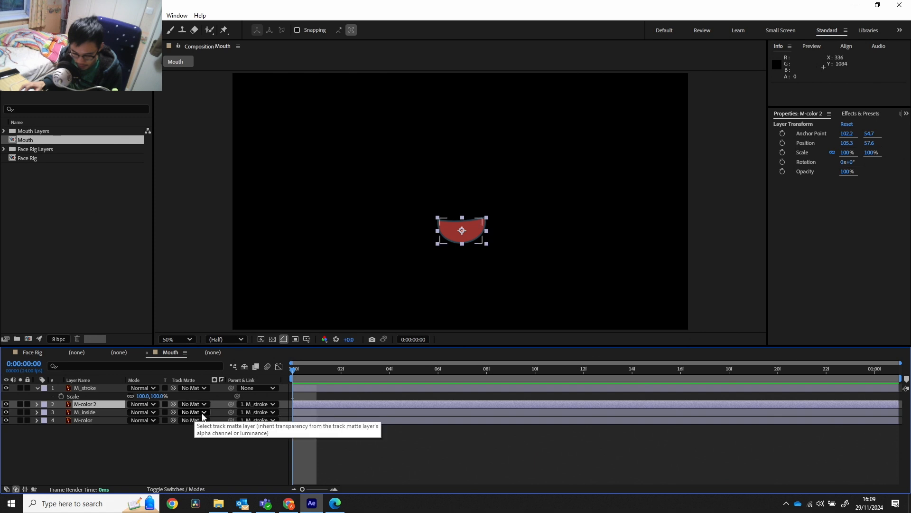
pyautogui.click(190, 413)
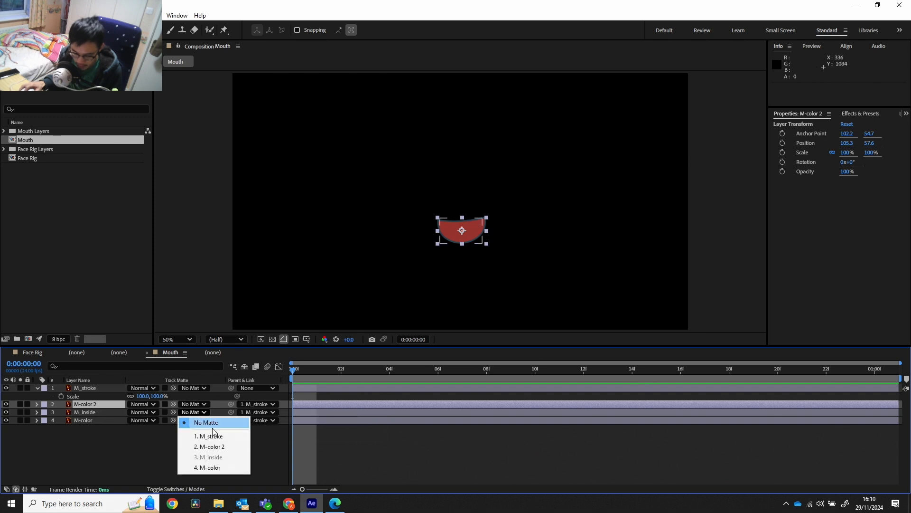
pyautogui.click(217, 447)
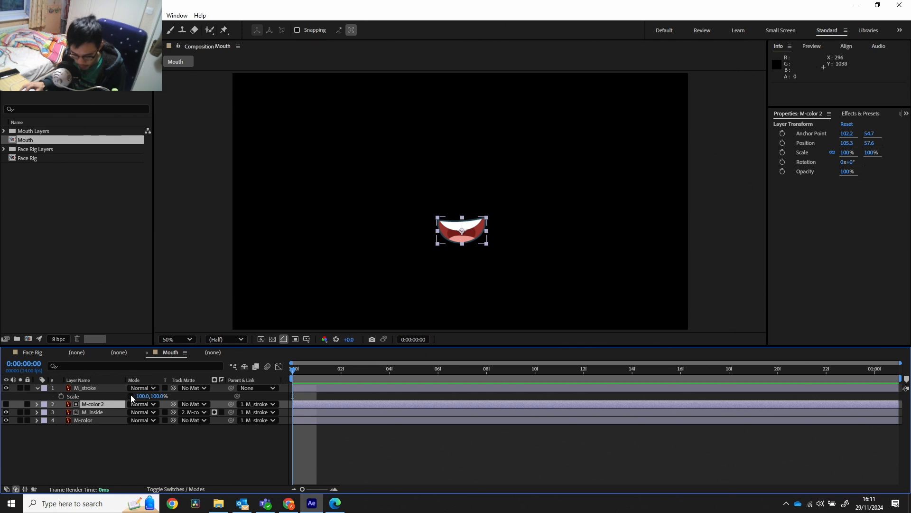
# Test-scale M_stroke to check the matte on the mouth, and undo the scale change
pyautogui.moveTo(160, 396); pyautogui.dragTo(110, 395)
pyautogui.hotkey('ctrl', 'z')
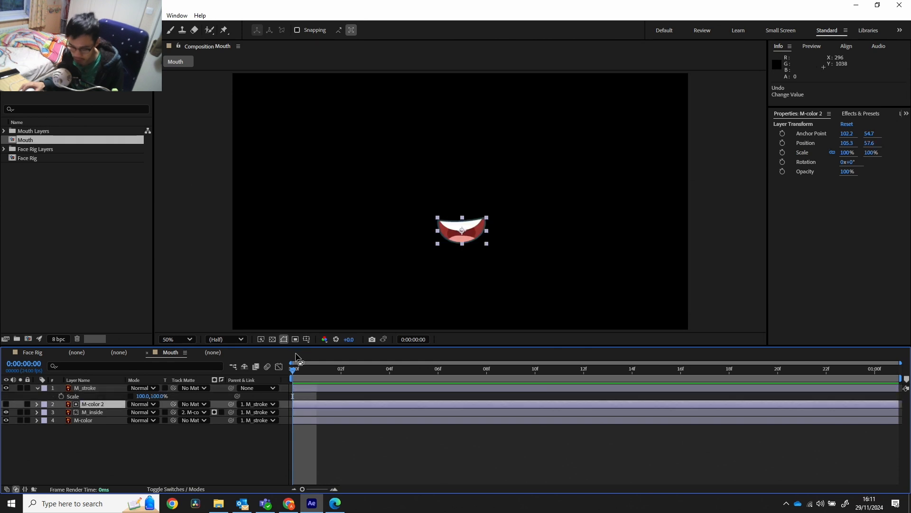
# Copy all four layers of the Mouth composition and paste them directly above the head layer in the Face Rig composition
pyautogui.click(106, 417)
pyautogui.keyDown('shift'); pyautogui.click(103, 388); pyautogui.keyUp('shift')
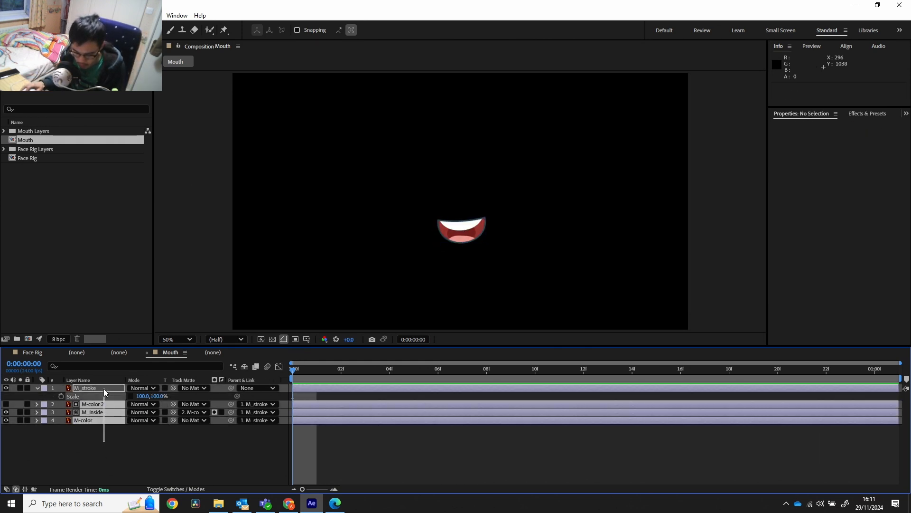
pyautogui.hotkey('ctrl', 'c')
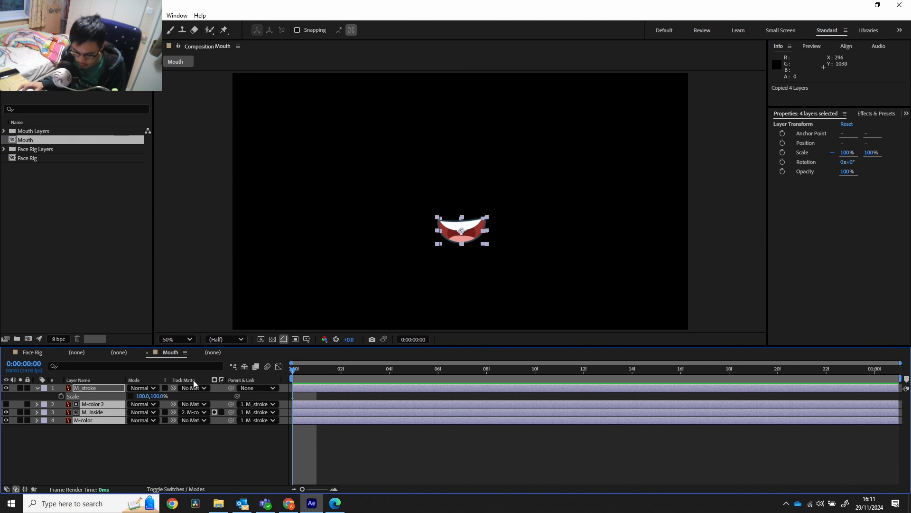
pyautogui.click(30, 351)
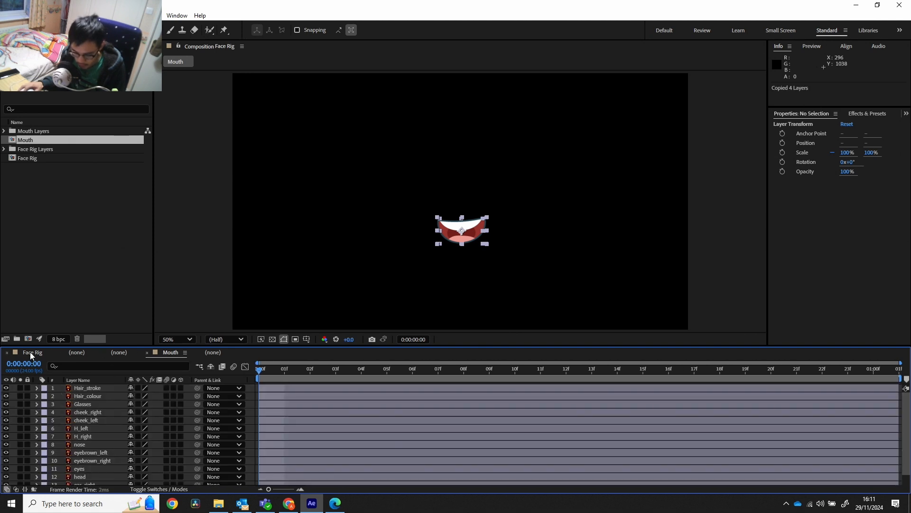
pyautogui.scroll(-1, 98, 437)
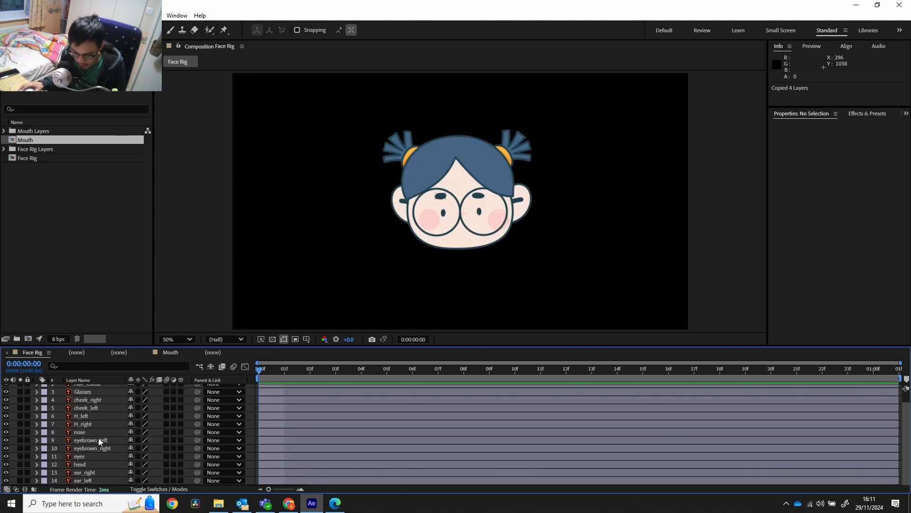
pyautogui.click(87, 464)
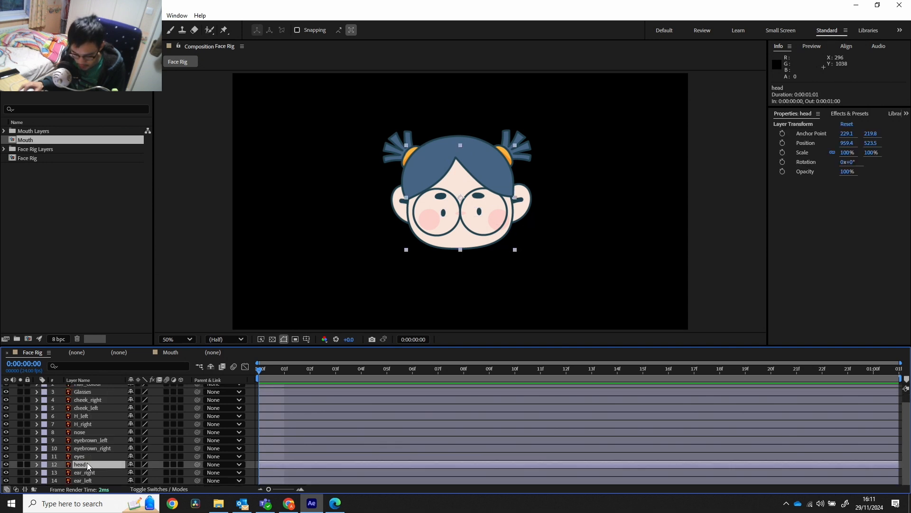
pyautogui.hotkey('ctrl', 'v')
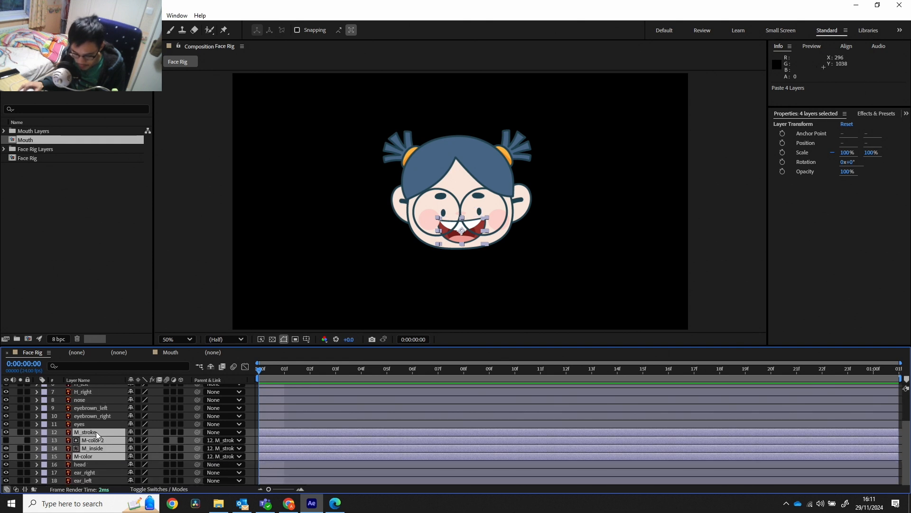
# Hide the shy layers in Face Rig and enlarge the timeline area to show every remaining layer, with nothing selected
pyautogui.scroll(2, 93, 434)
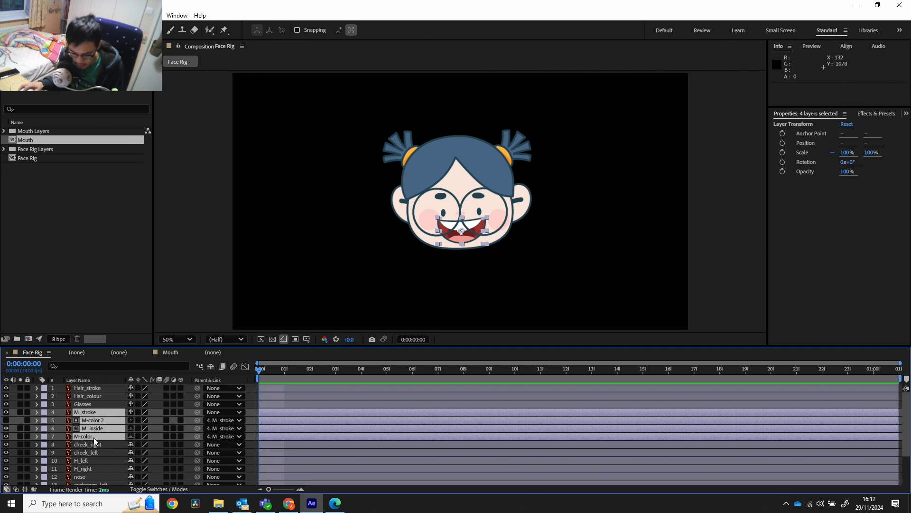
pyautogui.click(212, 367)
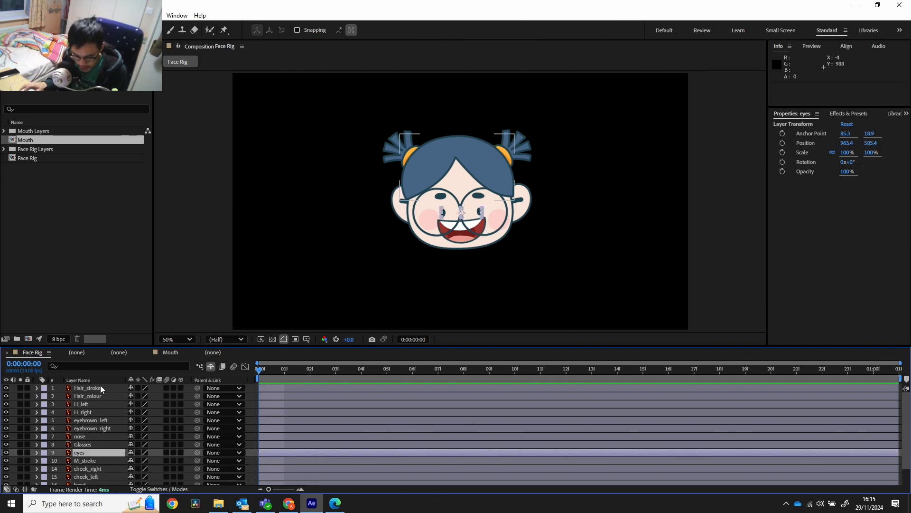
pyautogui.scroll(-1, 98, 419)
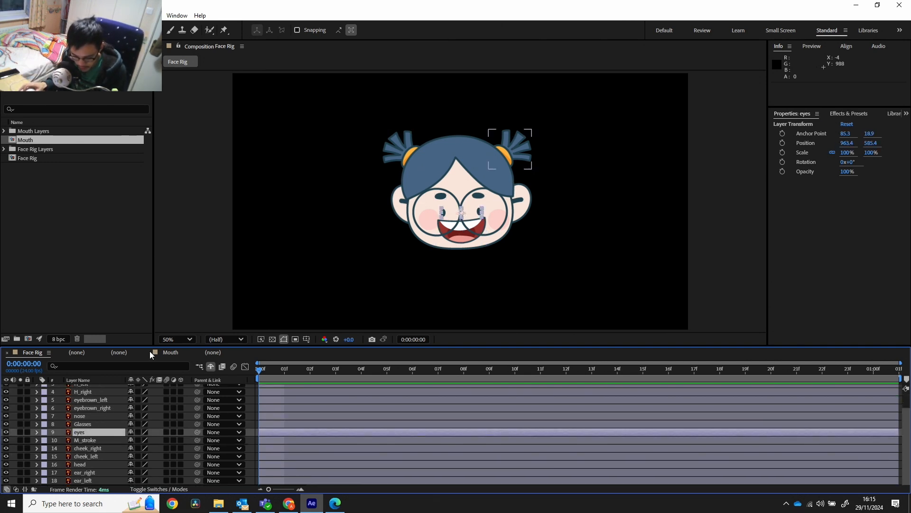
pyautogui.moveTo(154, 345); pyautogui.dragTo(154, 297)
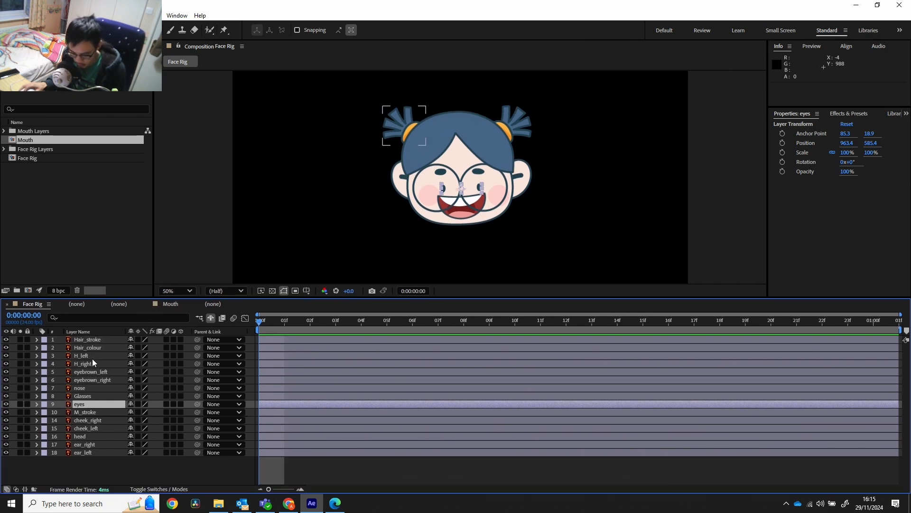
pyautogui.click(95, 460)
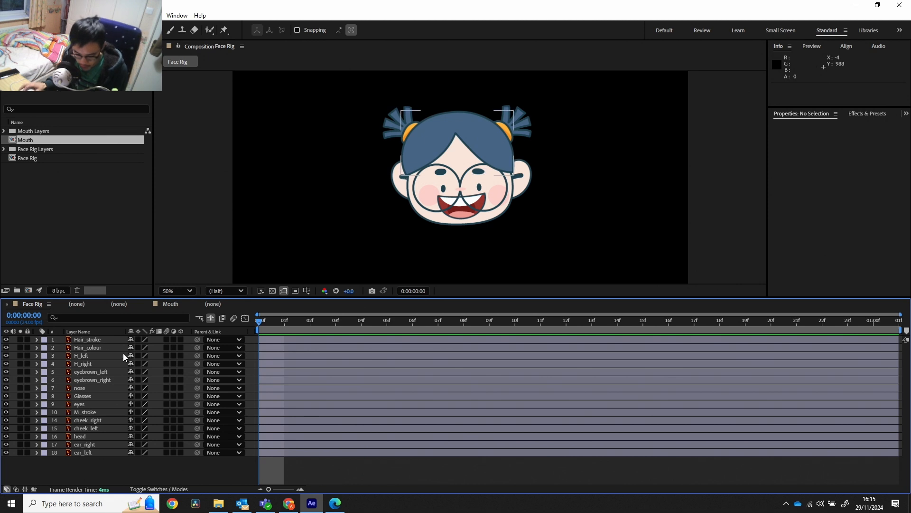
# Select the layers from H_left through ear_left and reveal their Position properties
pyautogui.click(94, 358)
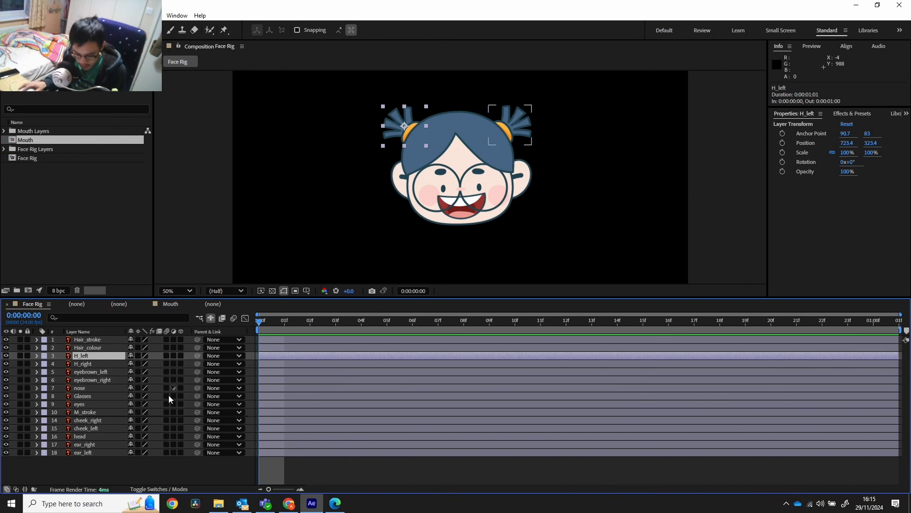
pyautogui.keyDown('shift'); pyautogui.click(96, 450); pyautogui.keyUp('shift')
pyautogui.press('p')
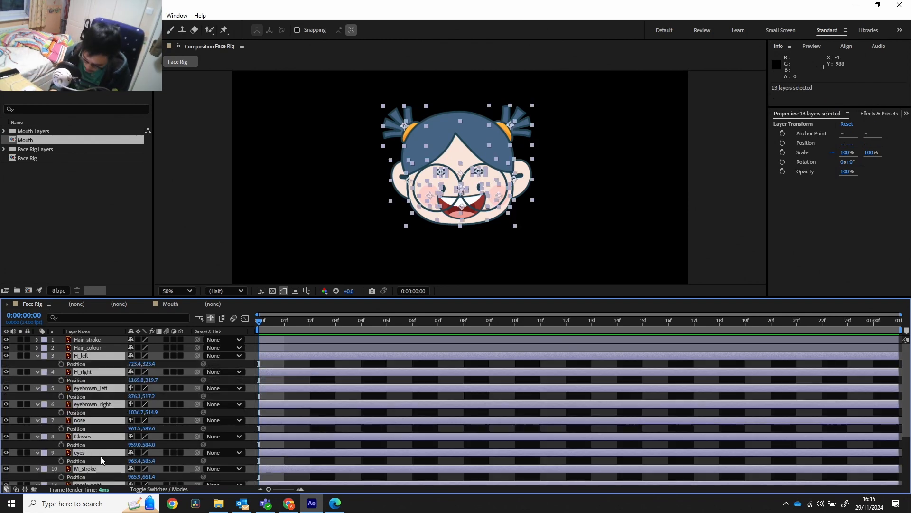
pyautogui.click(105, 364)
pyautogui.keyDown('ctrl'); pyautogui.click(93, 374); pyautogui.keyUp('ctrl')
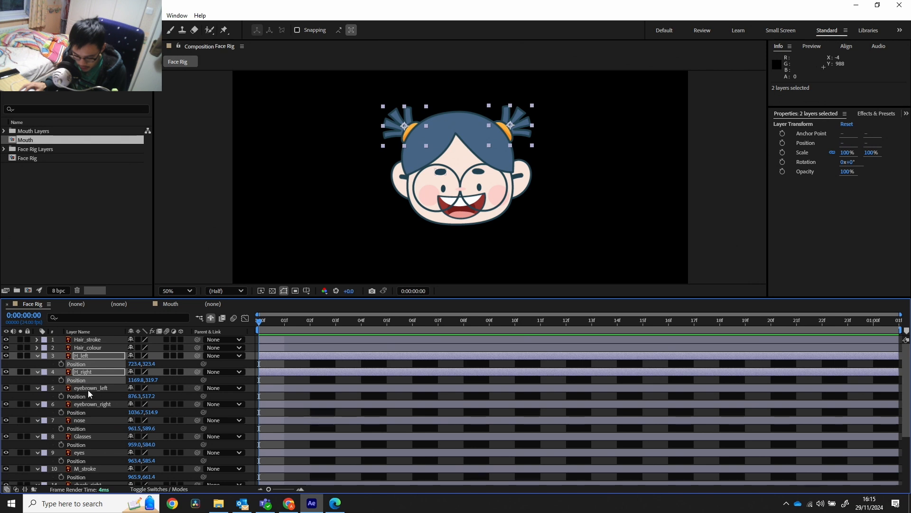
pyautogui.keyDown('ctrl'); pyautogui.click(81, 413); pyautogui.keyUp('ctrl')
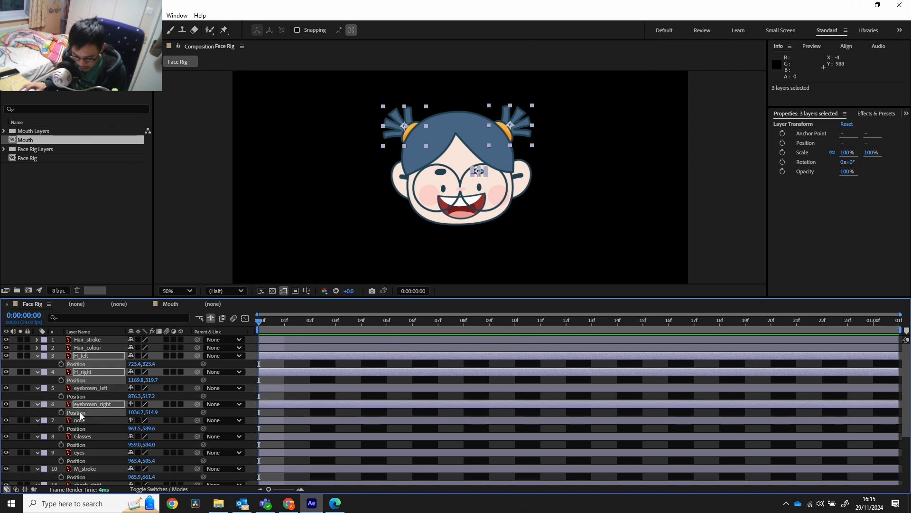
pyautogui.click(76, 364)
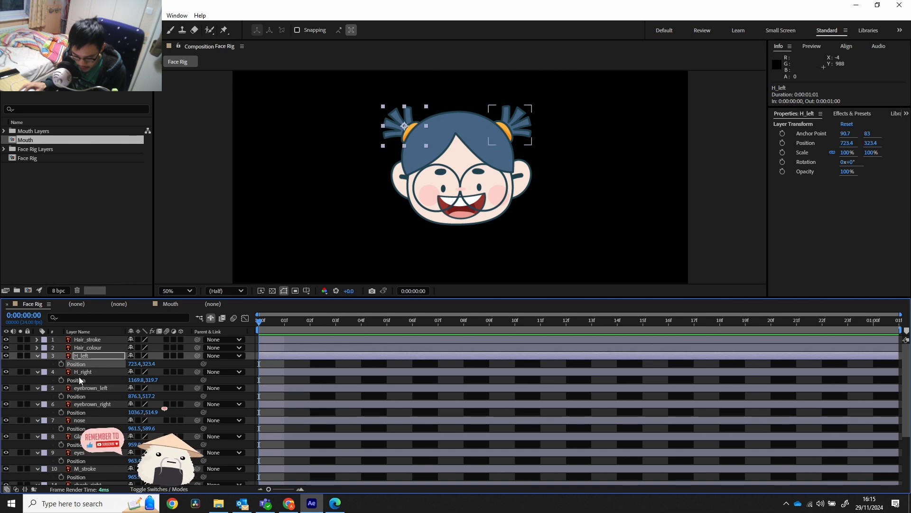
pyautogui.keyDown('ctrl'); pyautogui.click(82, 380); pyautogui.keyUp('ctrl')
pyautogui.keyDown('ctrl'); pyautogui.click(82, 396); pyautogui.keyUp('ctrl')
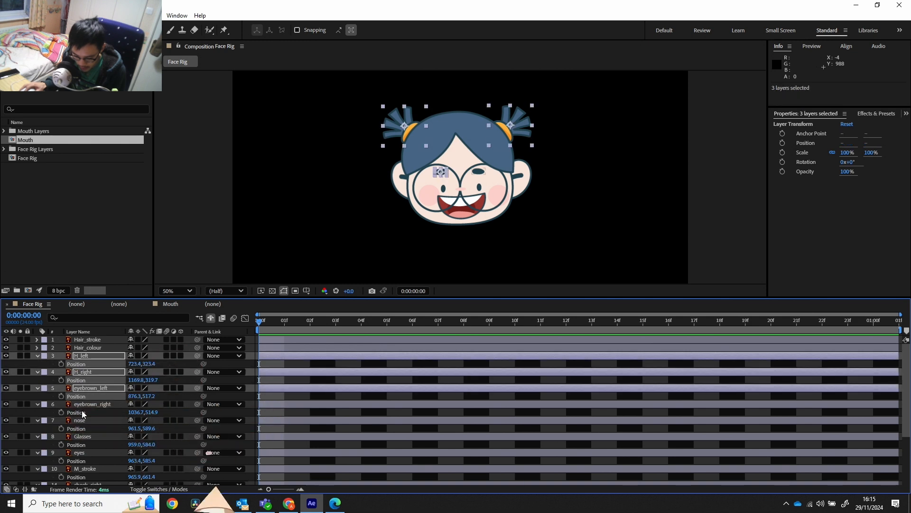
pyautogui.keyDown('ctrl'); pyautogui.click(82, 412); pyautogui.keyUp('ctrl')
pyautogui.click(82, 428)
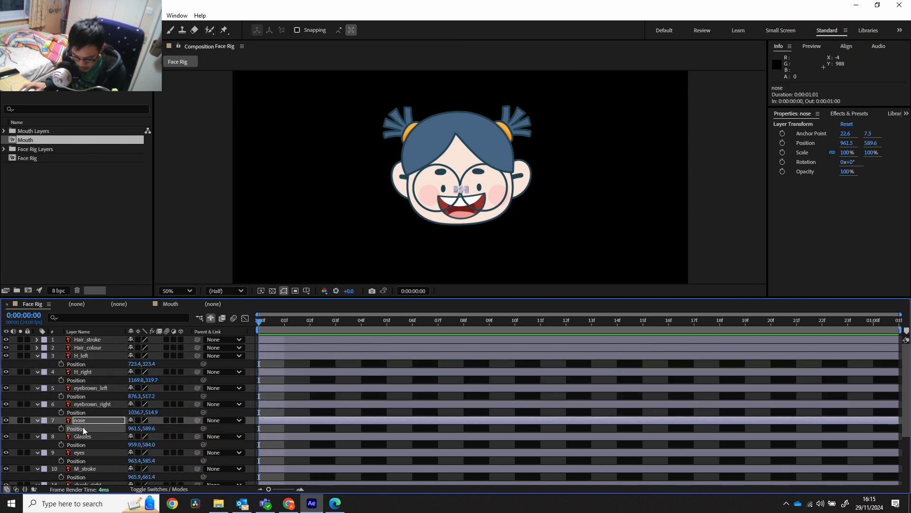
pyautogui.click(82, 364)
pyautogui.keyDown('ctrl'); pyautogui.click(81, 380); pyautogui.keyUp('ctrl')
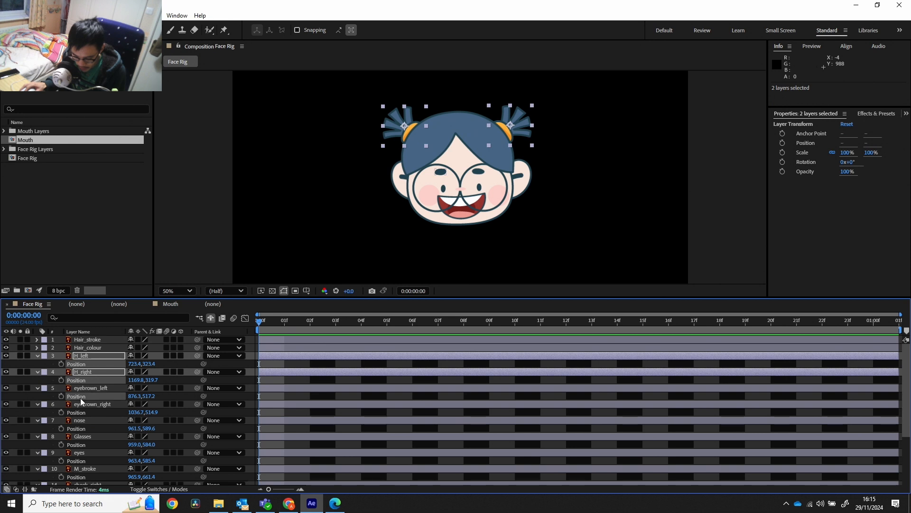
pyautogui.keyDown('ctrl'); pyautogui.click(81, 397); pyautogui.keyUp('ctrl')
pyautogui.keyDown('ctrl'); pyautogui.click(82, 411); pyautogui.keyUp('ctrl')
pyautogui.keyDown('ctrl'); pyautogui.click(82, 428); pyautogui.keyUp('ctrl')
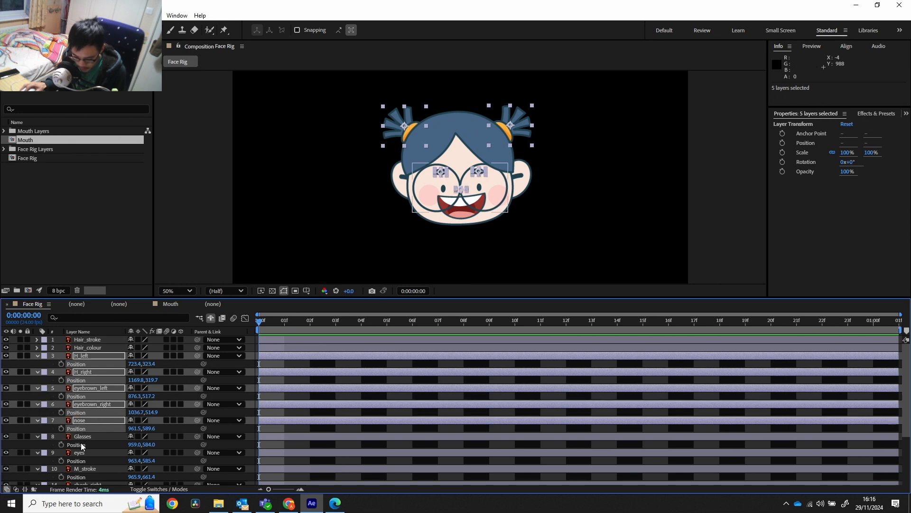
pyautogui.keyDown('ctrl'); pyautogui.click(81, 445); pyautogui.keyUp('ctrl')
pyautogui.scroll(-3, 82, 442)
pyautogui.keyDown('ctrl'); pyautogui.click(79, 406); pyautogui.keyUp('ctrl')
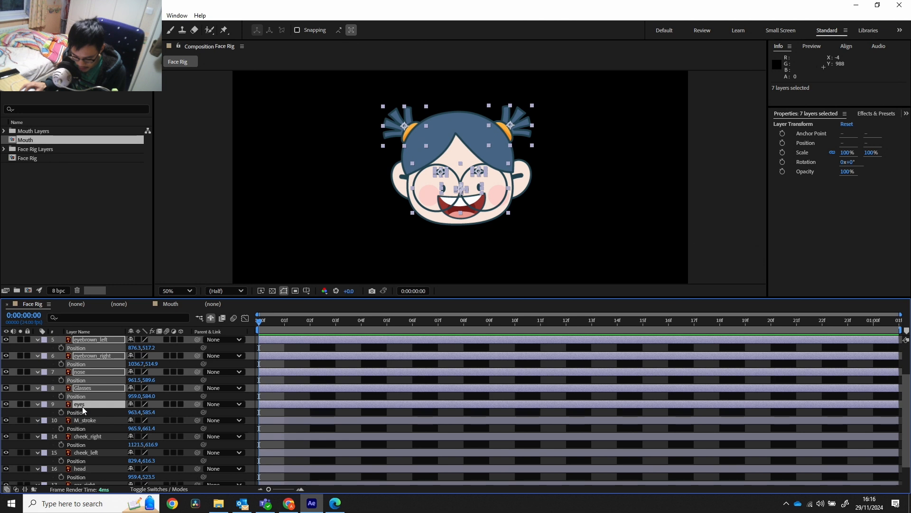
pyautogui.hotkey('ctrl', 'z')
pyautogui.scroll(2, 83, 412)
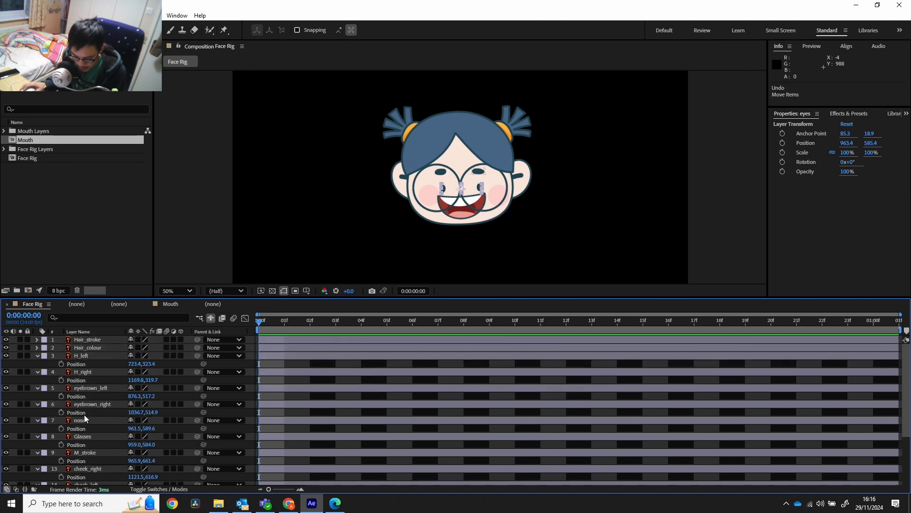
# Select the Position properties of all the layers from H_left through ear_left and separate their dimensions into X and Y
pyautogui.click(79, 363)
pyautogui.keyDown('ctrl'); pyautogui.click(81, 379); pyautogui.keyUp('ctrl')
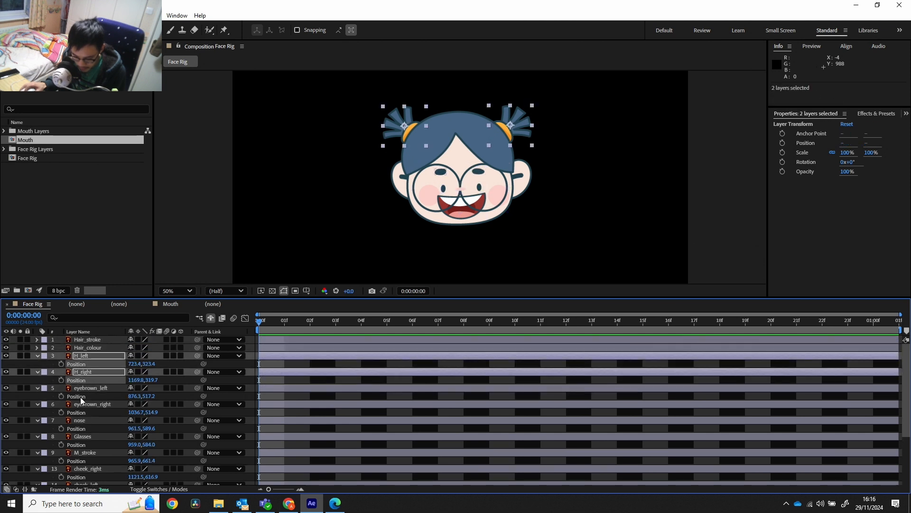
pyautogui.keyDown('ctrl'); pyautogui.click(81, 395); pyautogui.keyUp('ctrl')
pyautogui.keyDown('ctrl'); pyautogui.click(81, 412); pyautogui.keyUp('ctrl')
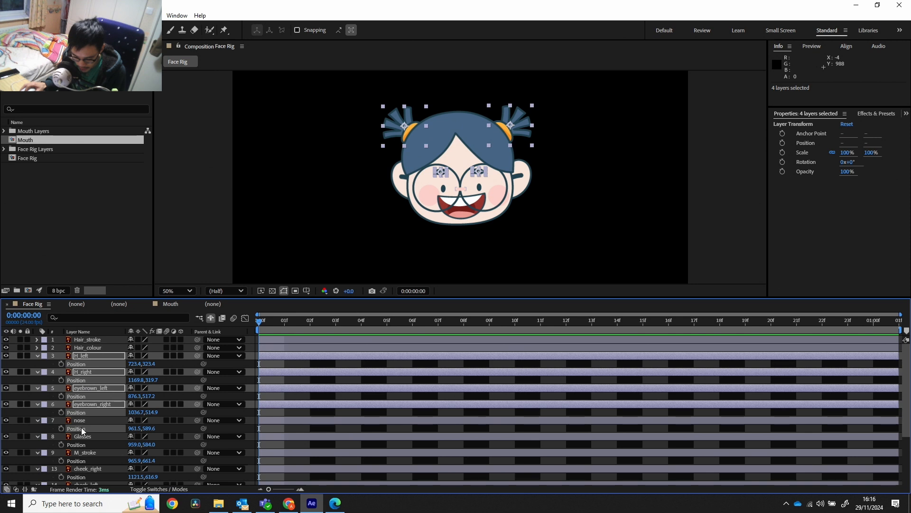
pyautogui.keyDown('ctrl'); pyautogui.click(82, 429); pyautogui.keyUp('ctrl')
pyautogui.keyDown('ctrl'); pyautogui.click(84, 444); pyautogui.keyUp('ctrl')
pyautogui.scroll(-1, 86, 439)
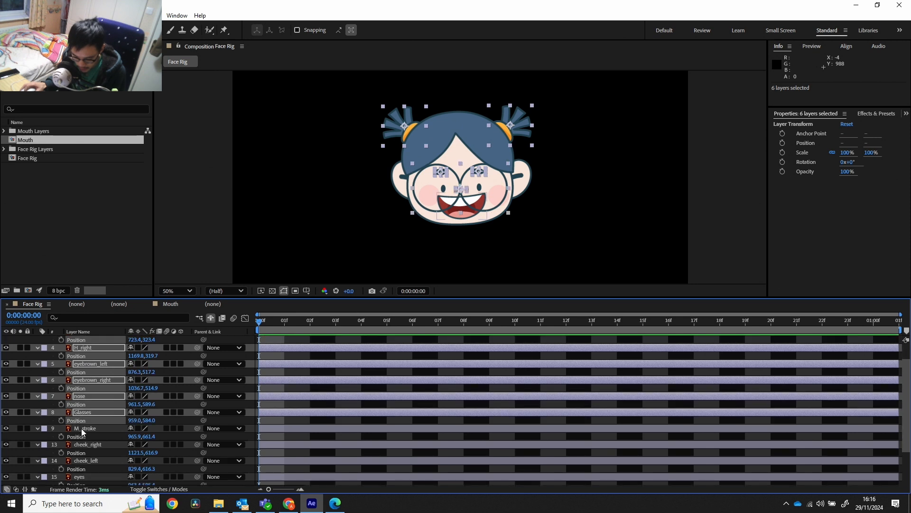
pyautogui.keyDown('ctrl'); pyautogui.click(77, 437); pyautogui.keyUp('ctrl')
pyautogui.keyDown('ctrl'); pyautogui.click(78, 453); pyautogui.keyUp('ctrl')
pyautogui.scroll(-2, 79, 427)
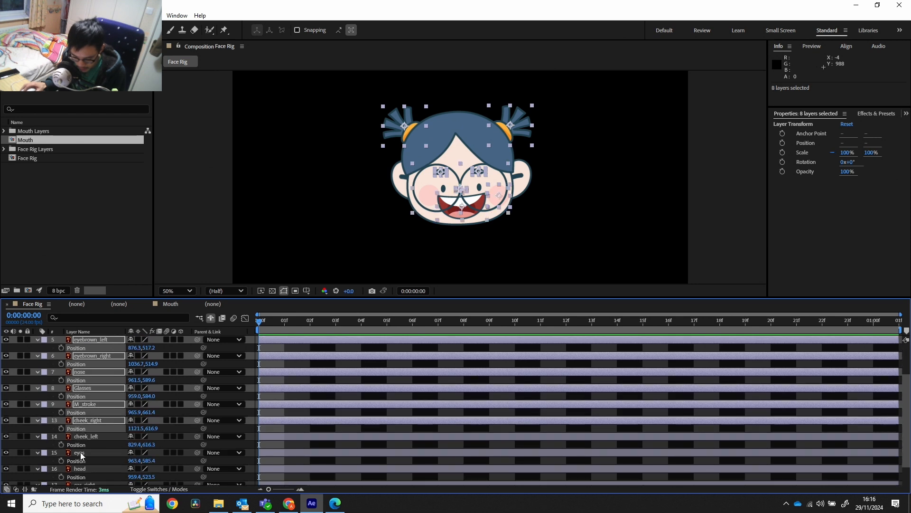
pyautogui.keyDown('ctrl'); pyautogui.click(78, 411); pyautogui.keyUp('ctrl')
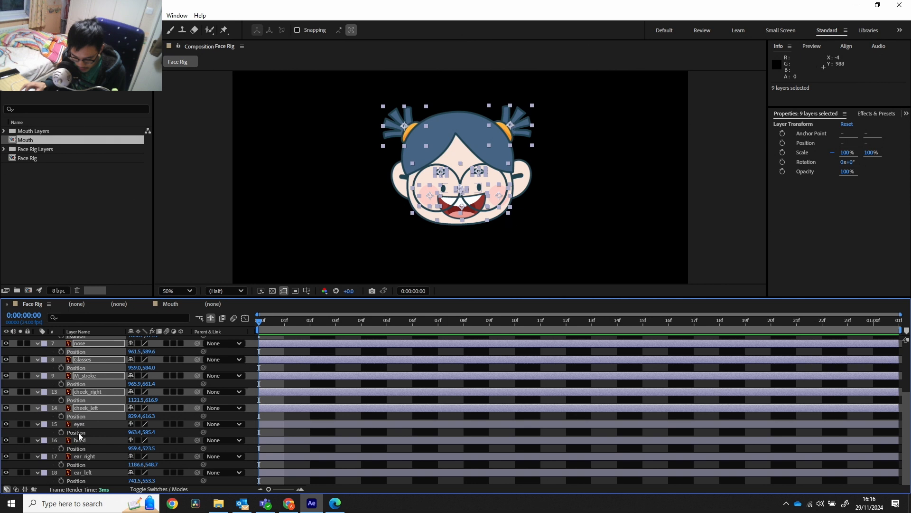
pyautogui.keyDown('ctrl'); pyautogui.click(78, 428); pyautogui.keyUp('ctrl')
pyautogui.keyDown('ctrl'); pyautogui.click(81, 441); pyautogui.keyUp('ctrl')
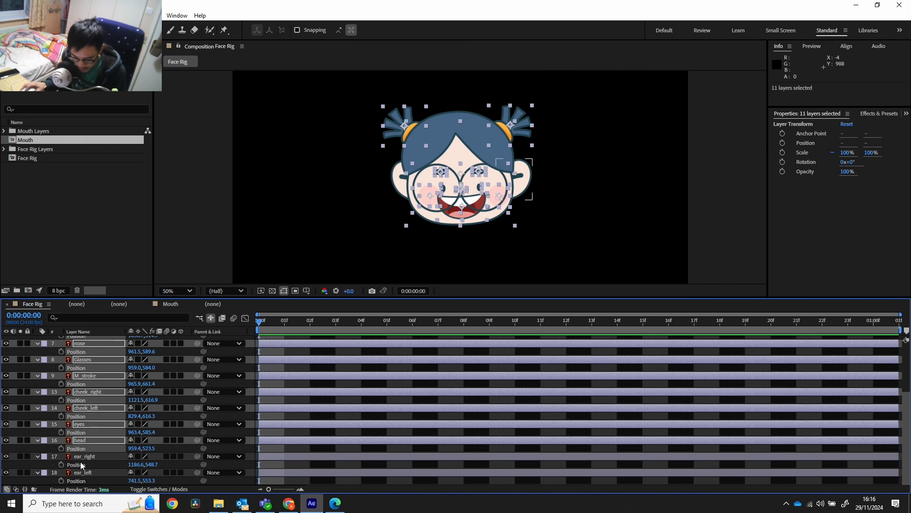
pyautogui.keyDown('ctrl'); pyautogui.click(81, 457); pyautogui.keyUp('ctrl')
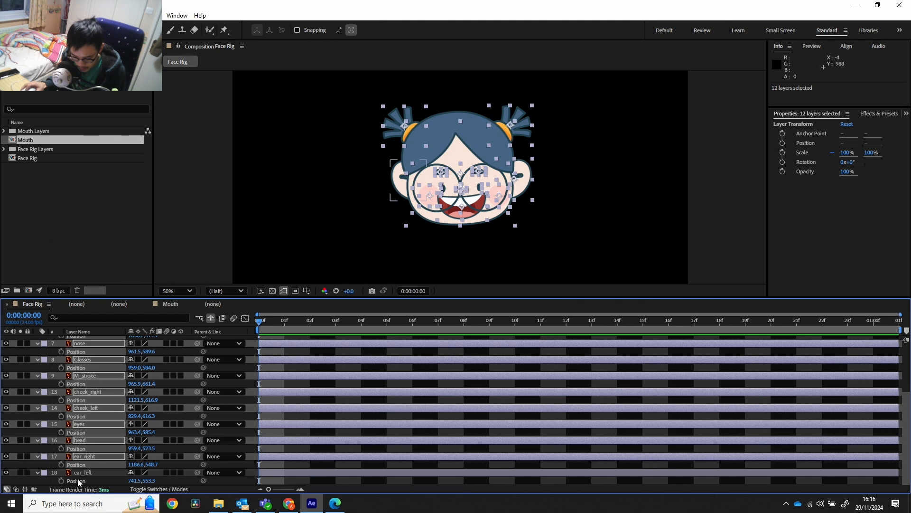
pyautogui.keyDown('ctrl'); pyautogui.click(79, 481); pyautogui.keyUp('ctrl')
pyautogui.rightClick(81, 484)
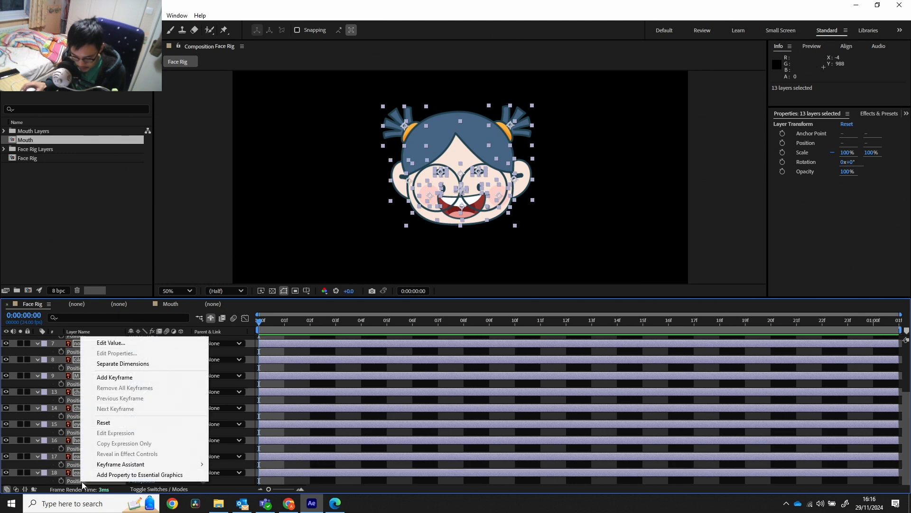
pyautogui.click(123, 364)
# Add X Position and Y Position keyframes at 0:00:00:00 on all the selected layers and check them down to ear_left
pyautogui.scroll(5, 112, 379)
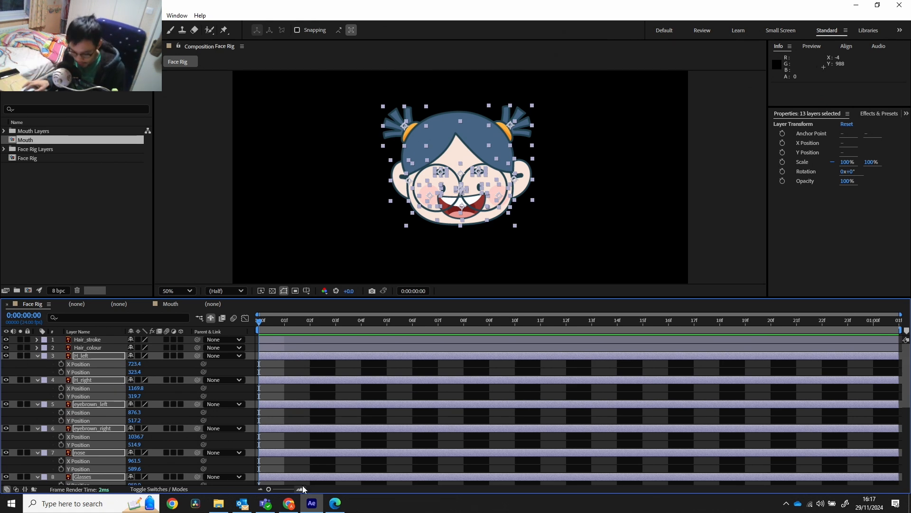
pyautogui.click(61, 364)
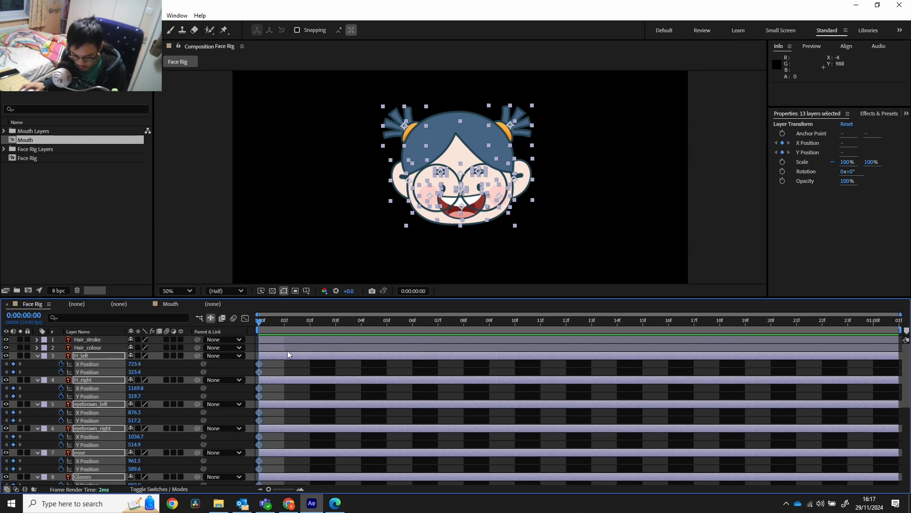
pyautogui.scroll(-8, 135, 428)
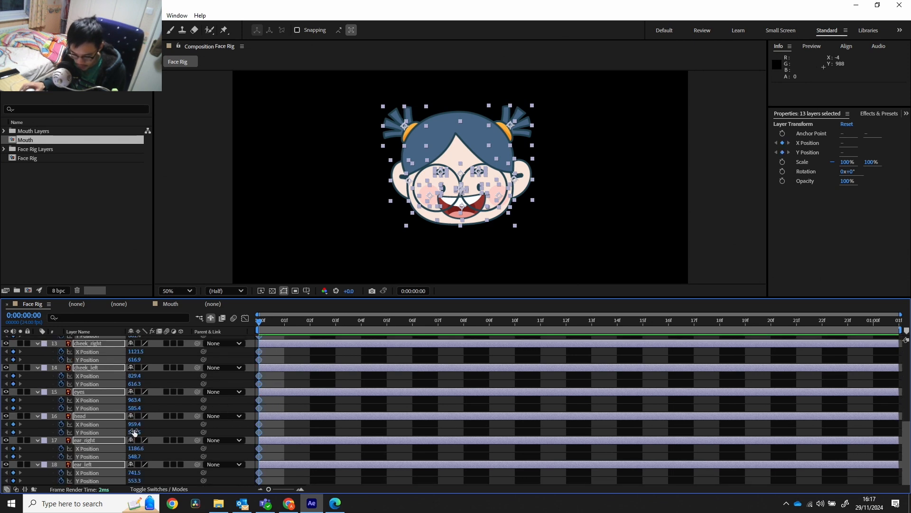
pyautogui.scroll(8, 135, 429)
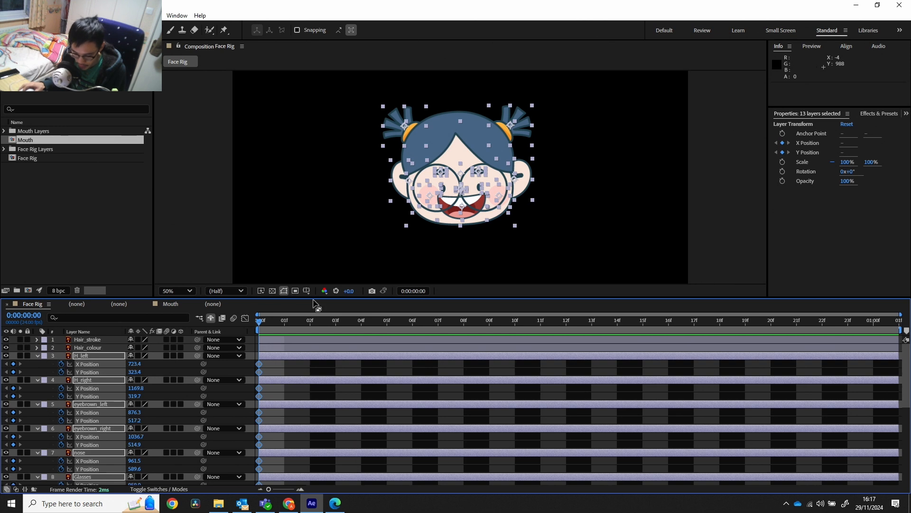
# Add X Position and Y Position keyframes at 0:00:00:10 on all the selected layers
pyautogui.click(276, 323)
pyautogui.moveTo(276, 322); pyautogui.dragTo(510, 314)
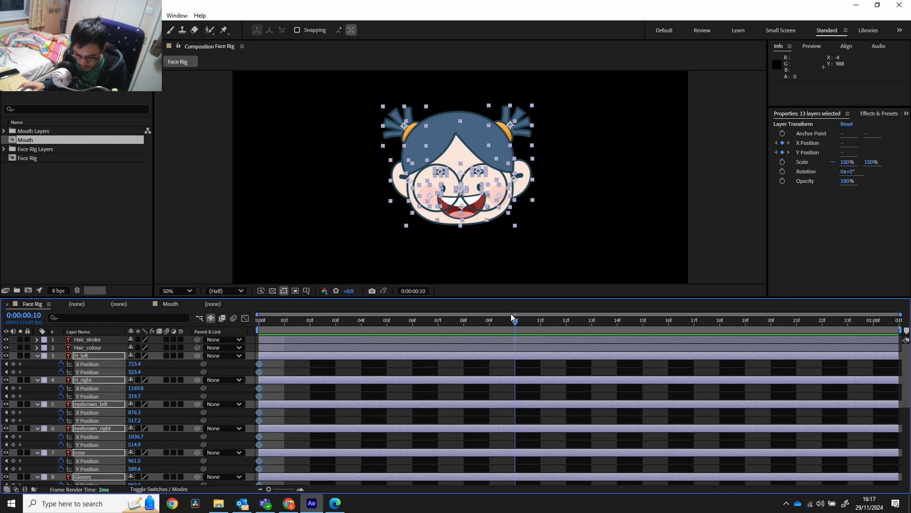
pyautogui.click(13, 364)
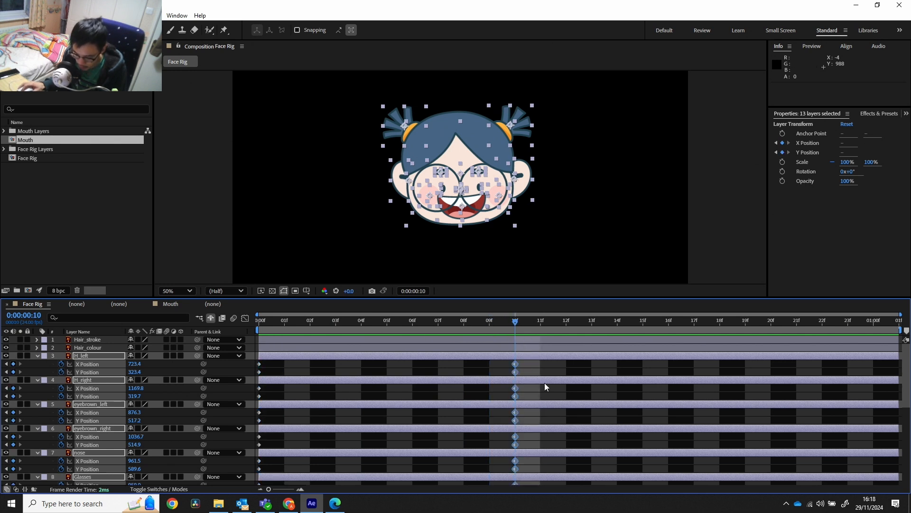
# Add another set of X Position and Y Position keyframes at 0:00:00:20 on the selected layers
pyautogui.moveTo(271, 489); pyautogui.dragTo(289, 490)
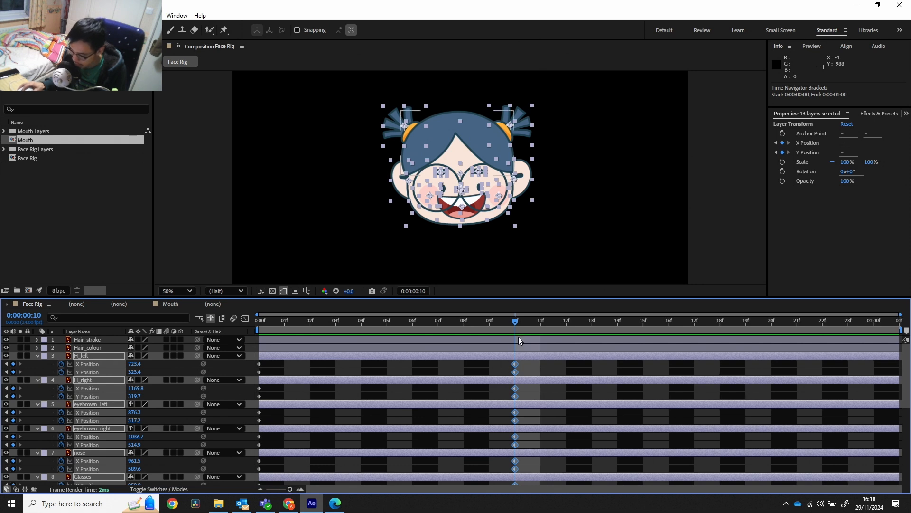
pyautogui.click(772, 322)
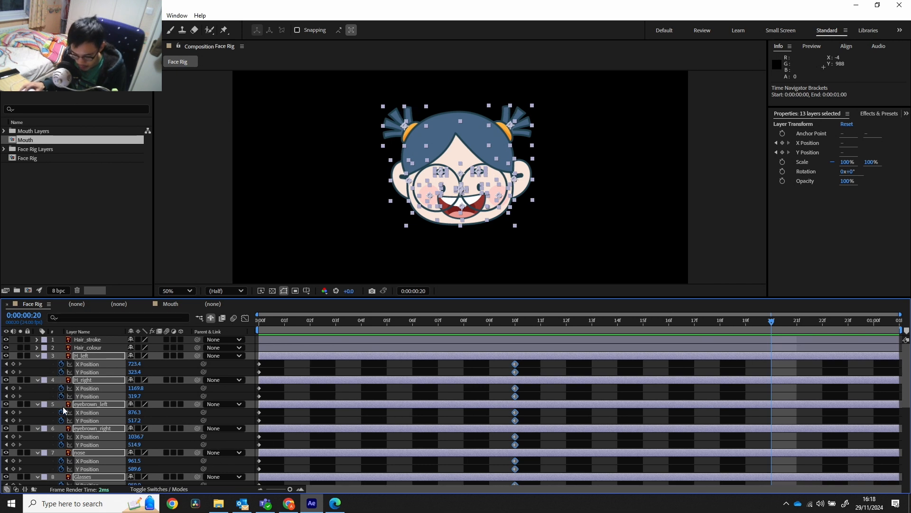
pyautogui.click(13, 364)
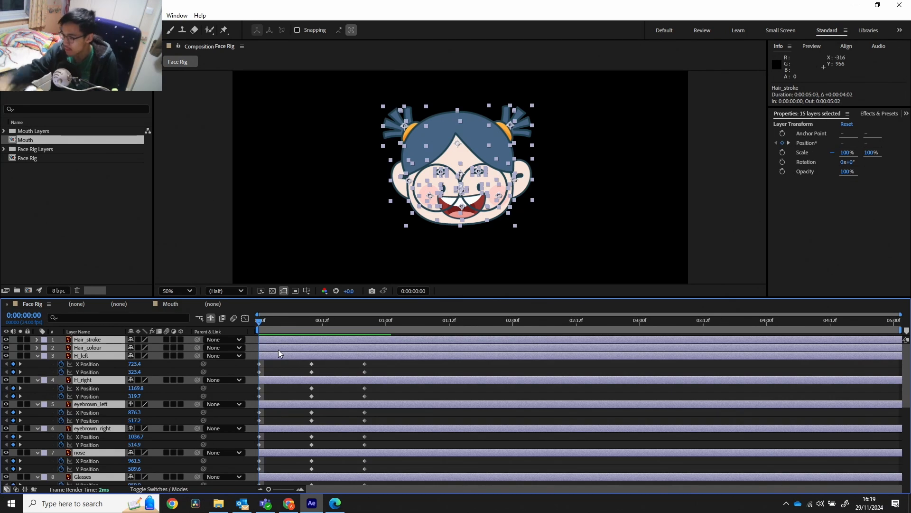
# Deselect all the layers and create shapes from the Hair_stroke vector layer
pyautogui.click(189, 258)
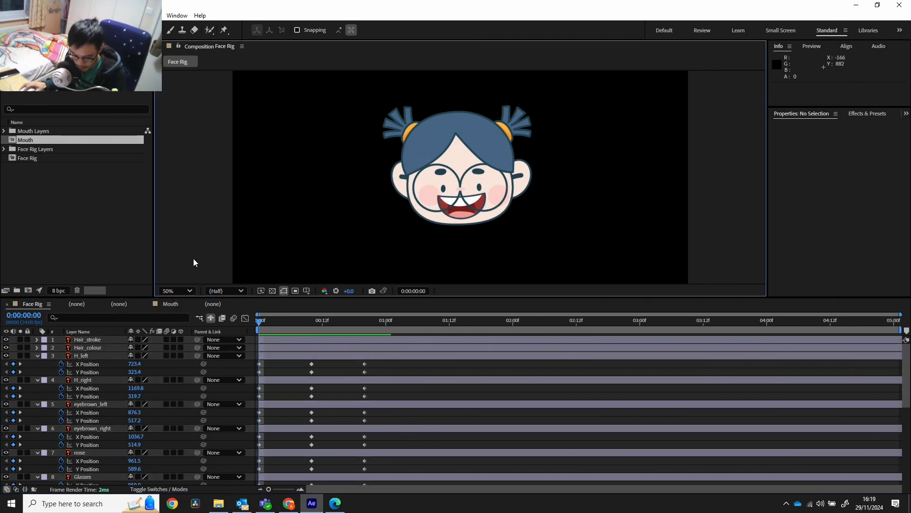
pyautogui.click(109, 340)
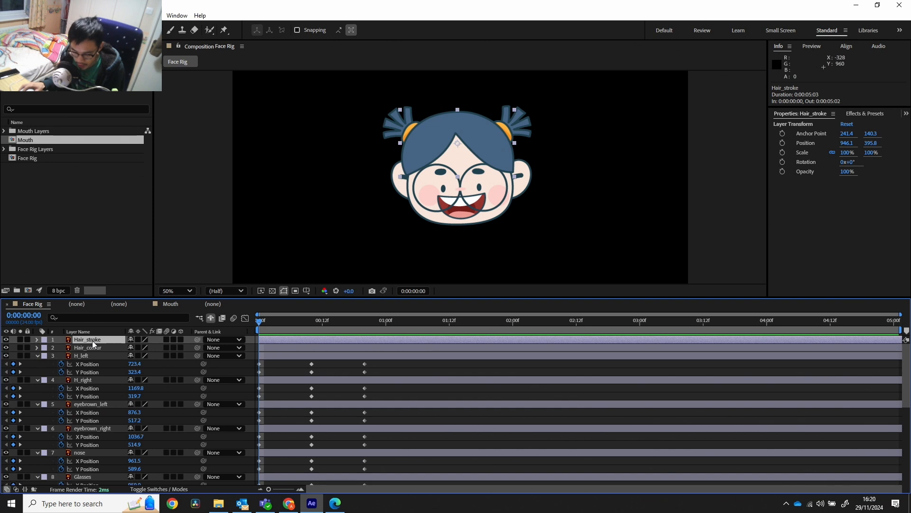
pyautogui.rightClick(93, 341)
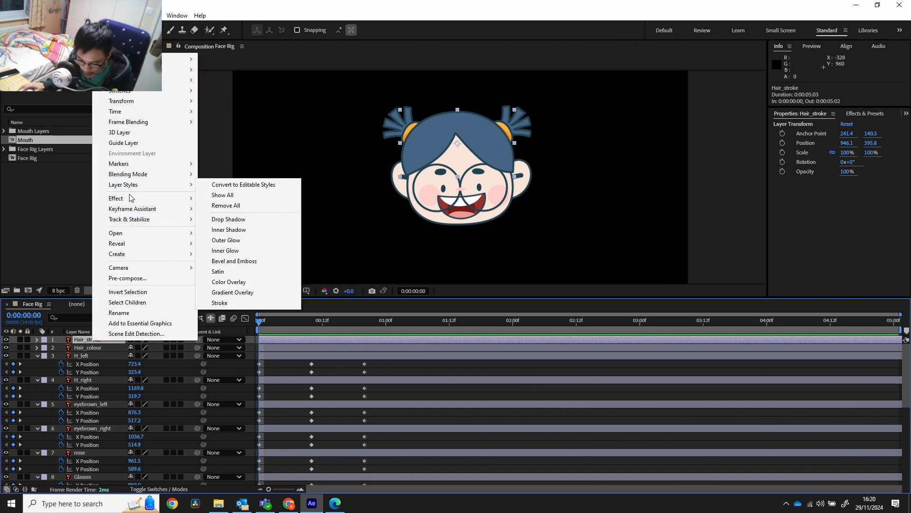
pyautogui.moveTo(132, 202)
pyautogui.moveTo(141, 256)
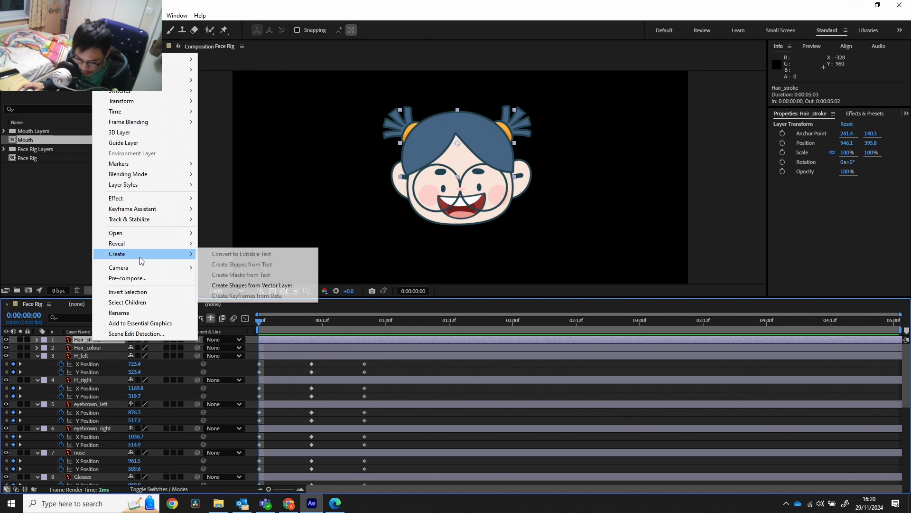
pyautogui.click(250, 287)
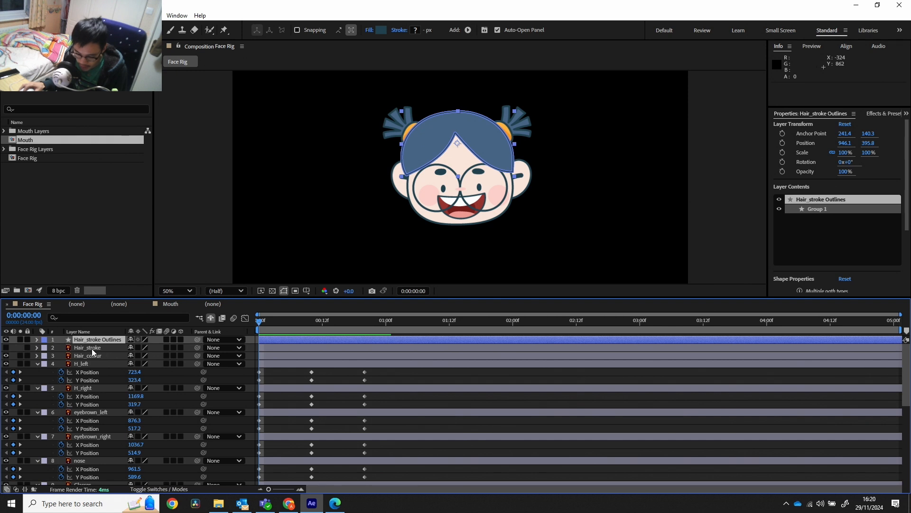
# Reveal the Path property of Path 1 inside Group 1 of Hair_stroke Outlines, and undo a trial scaling of the layer
pyautogui.click(403, 144)
pyautogui.click(36, 339)
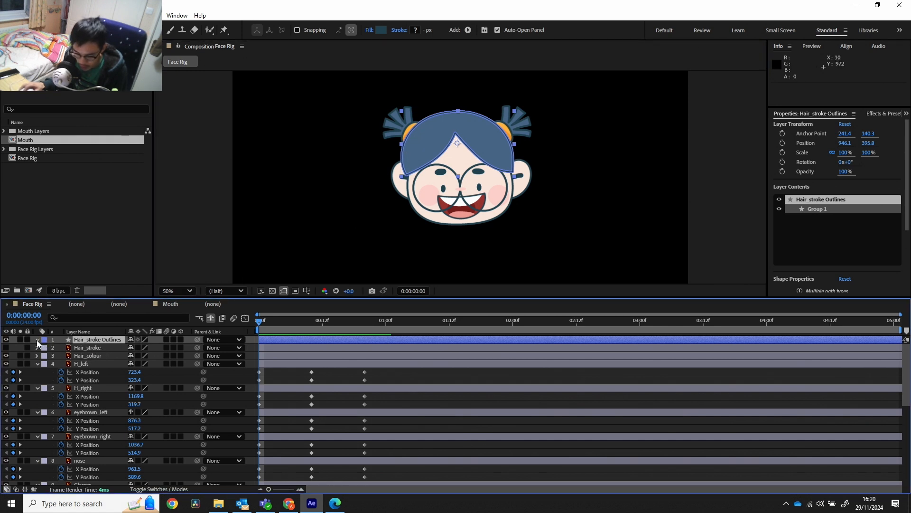
pyautogui.click(47, 349)
pyautogui.click(52, 356)
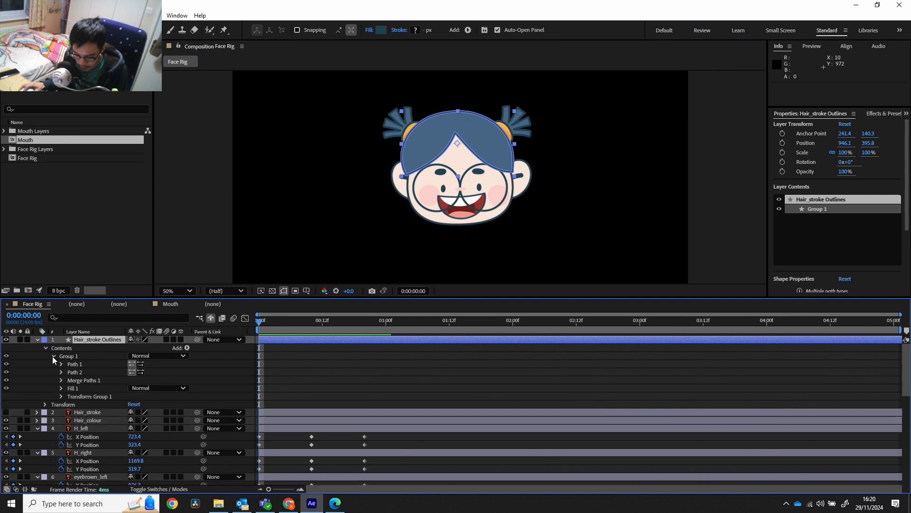
pyautogui.click(62, 364)
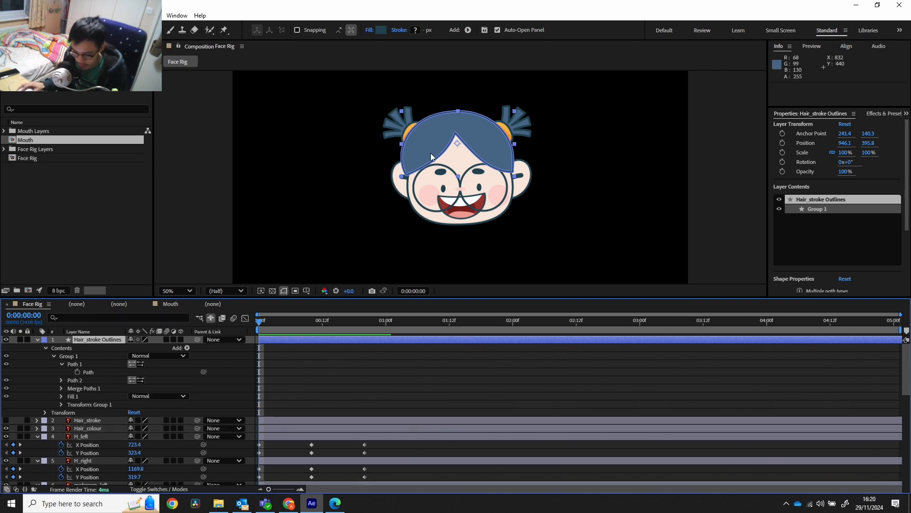
pyautogui.moveTo(402, 144)
pyautogui.mouseDown()
pyautogui.moveTo(374, 157)
pyautogui.moveTo(407, 156)
pyautogui.moveTo(393, 150)
pyautogui.mouseUp()
pyautogui.hotkey('ctrl', 'z')
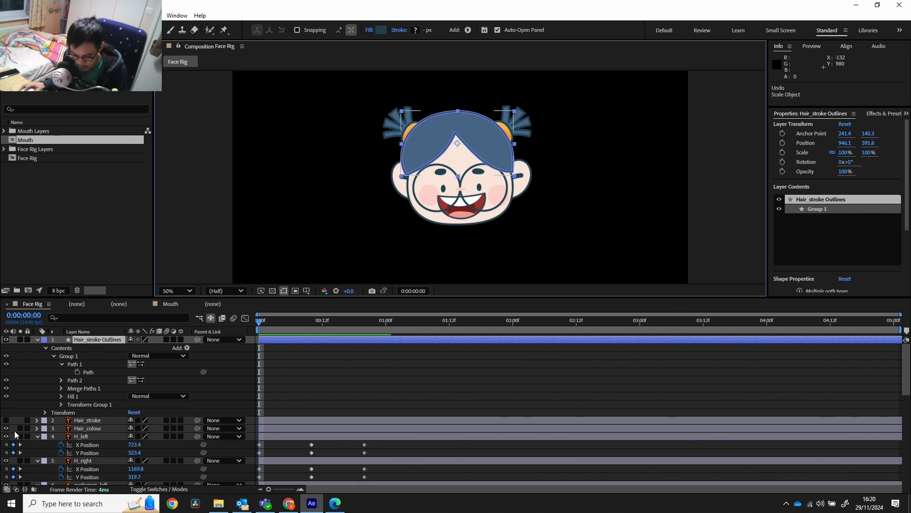
# Create shapes from the Hair_colour vector layer
pyautogui.click(95, 428)
pyautogui.rightClick(95, 427)
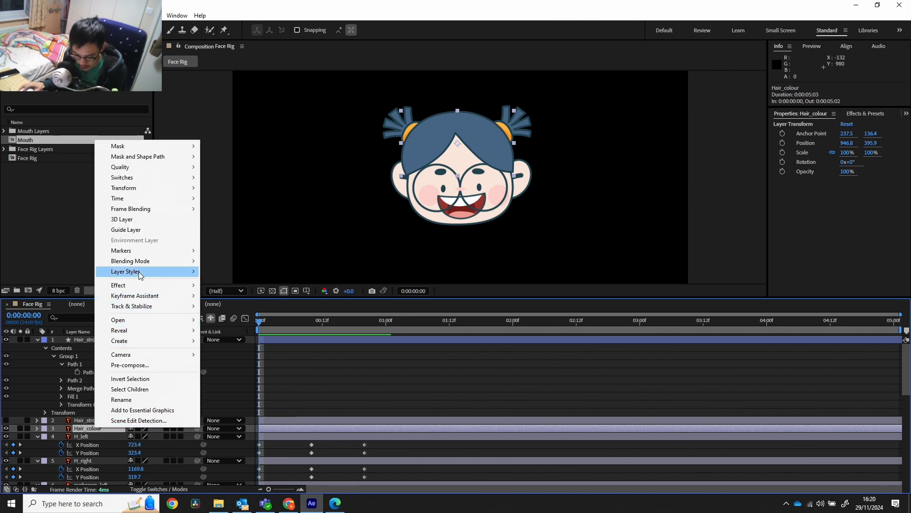
pyautogui.moveTo(140, 294)
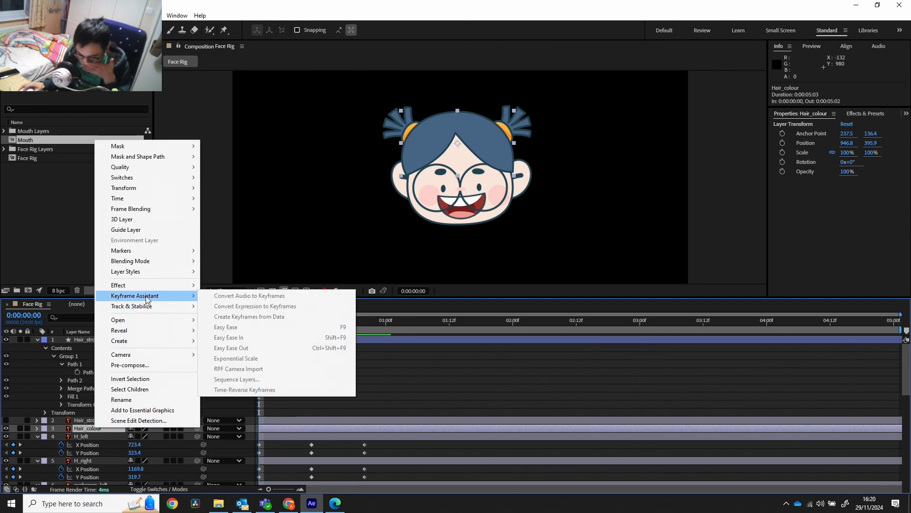
pyautogui.moveTo(153, 341)
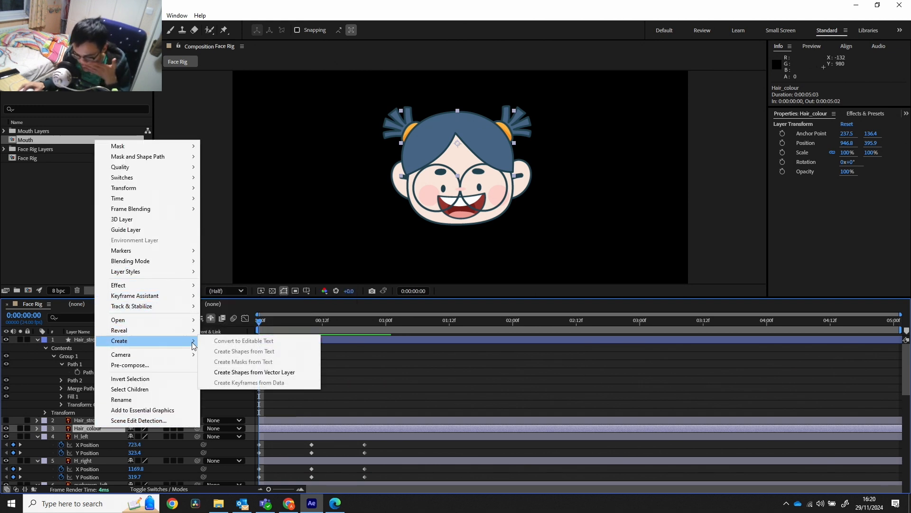
pyautogui.click(235, 373)
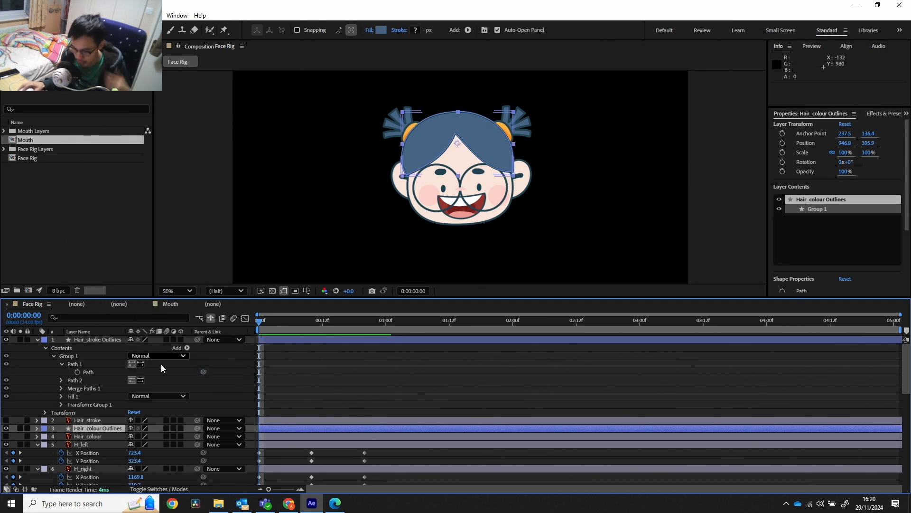
# Toggle the visibility of Hair_colour Outlines to inspect the hair stroke on its own
pyautogui.click(27, 421)
pyautogui.click(6, 429)
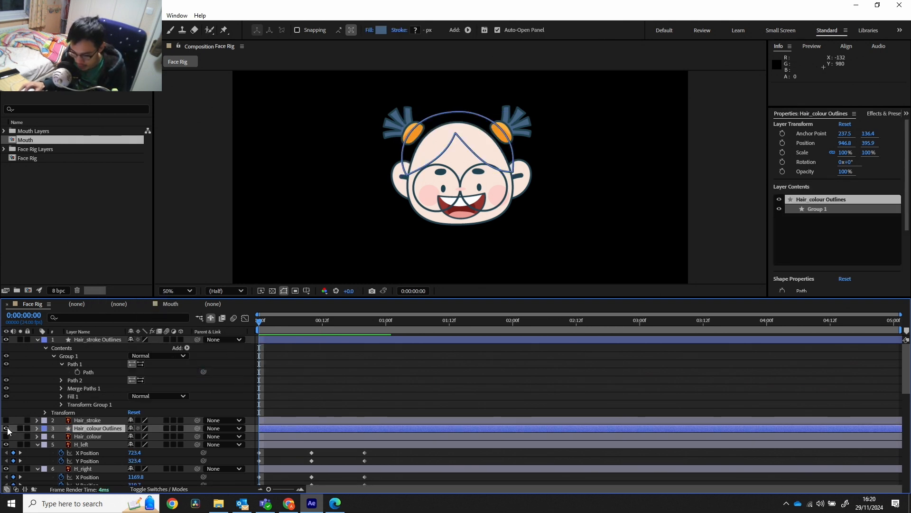
pyautogui.click(6, 429)
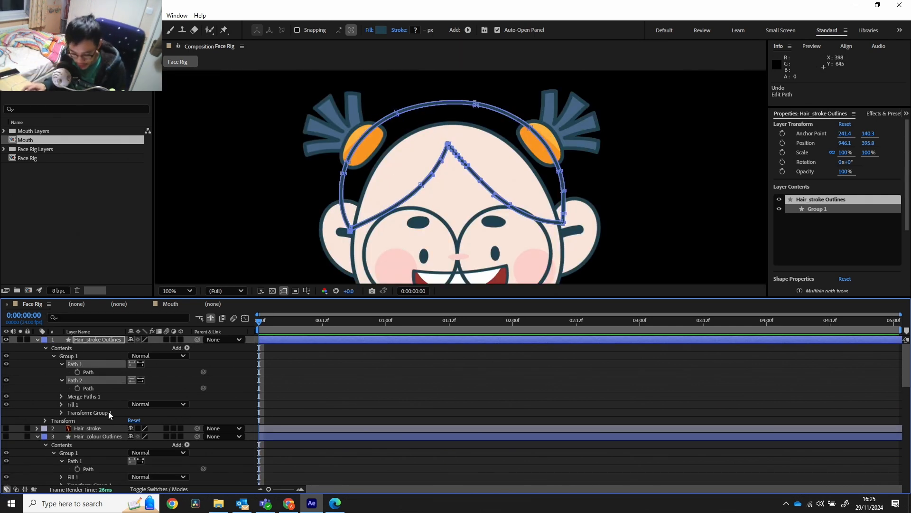
# Delete the original Hair_stroke and Hair_colour vector layers, keeping only their Outlines shape layers
pyautogui.click(98, 427)
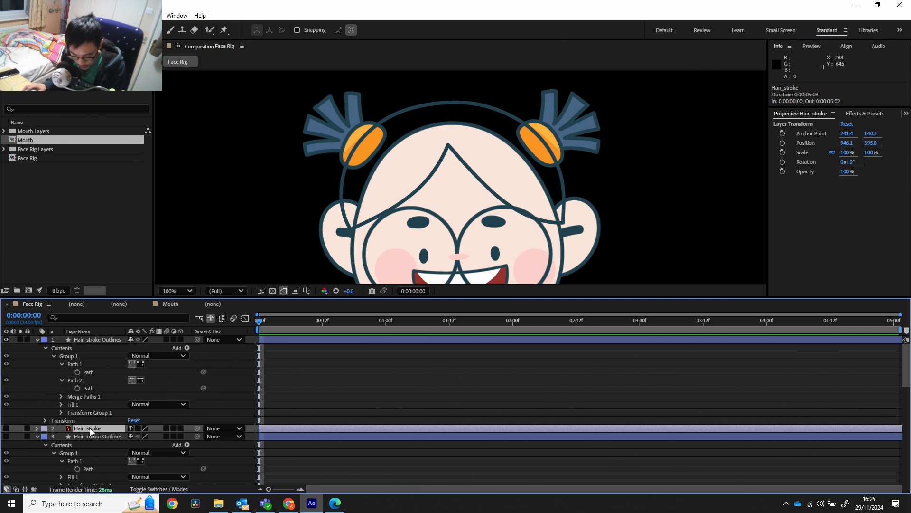
pyautogui.press('Delete')
pyautogui.scroll(-1, 90, 434)
pyautogui.click(89, 470)
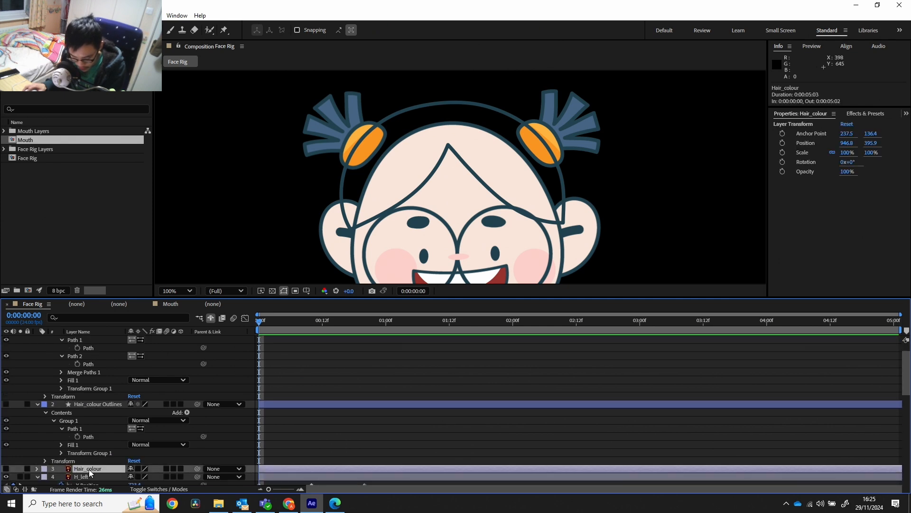
pyautogui.press('Delete')
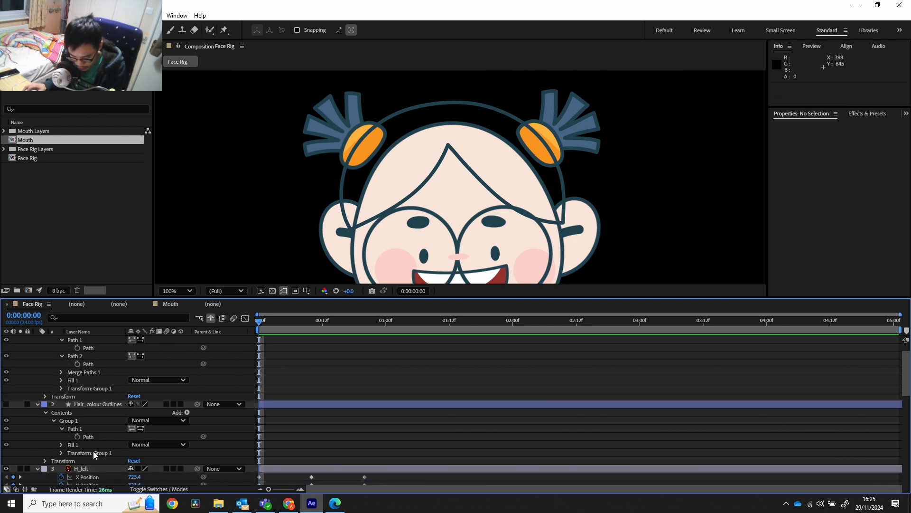
# Make Hair_colour Outlines visible again and start Path keyframes at 0:00:00:00 for all paths in both hair Outlines layers
pyautogui.scroll(1, 98, 448)
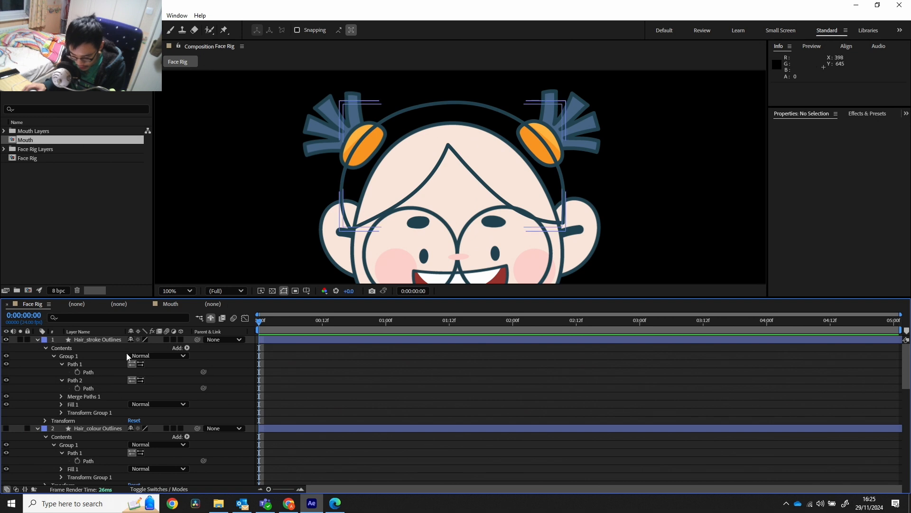
pyautogui.click(6, 427)
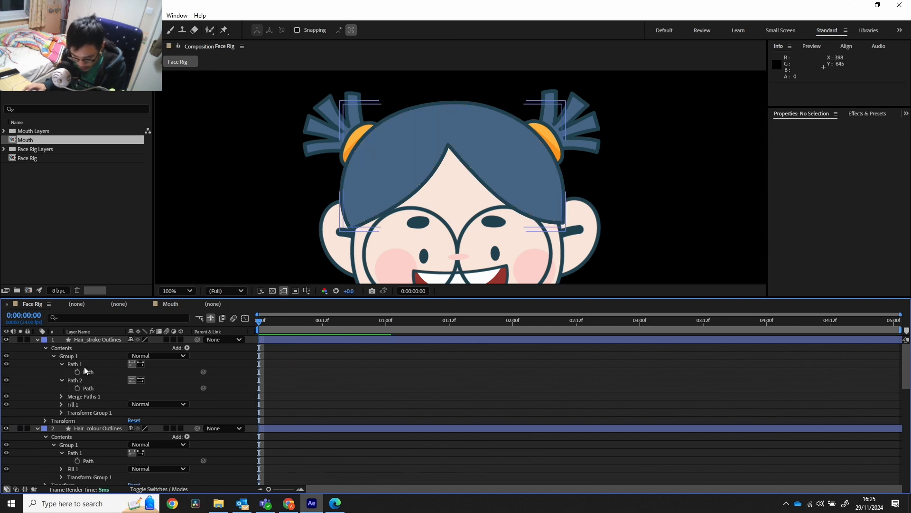
pyautogui.click(90, 340)
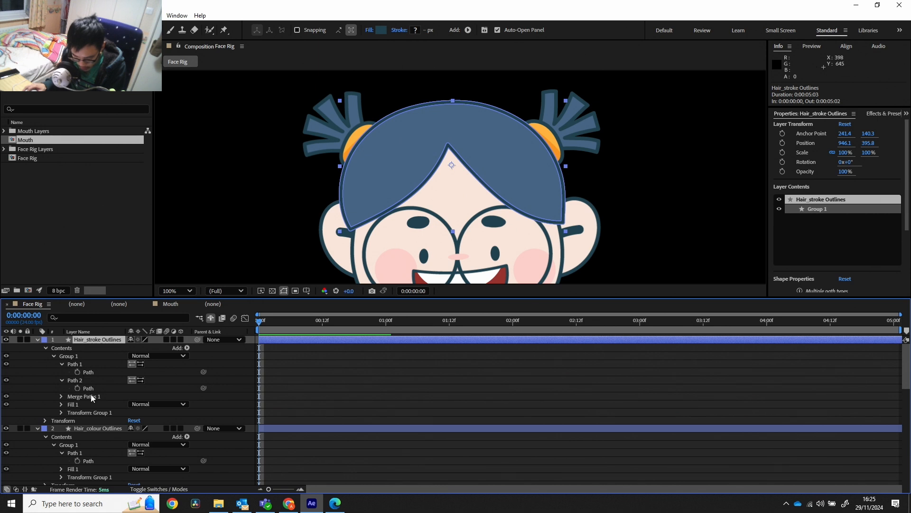
pyautogui.scroll(-1, 90, 394)
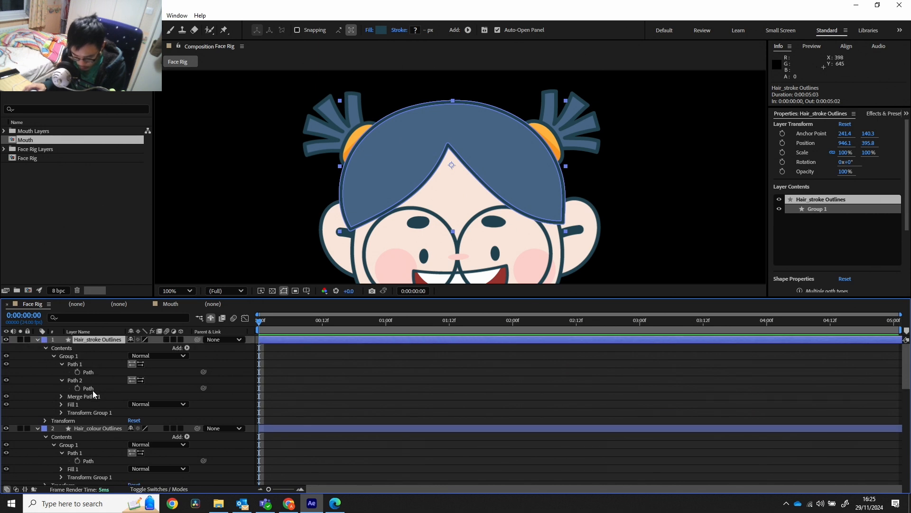
pyautogui.scroll(-1, 93, 385)
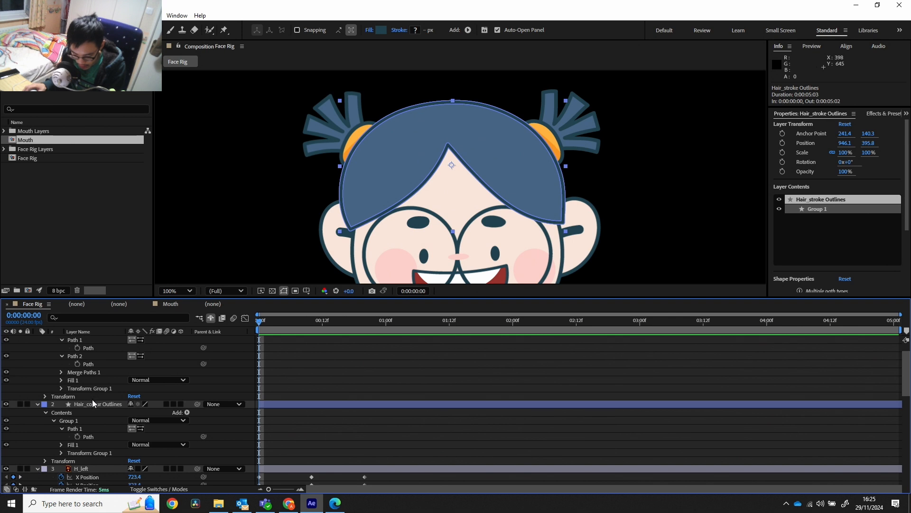
pyautogui.click(77, 436)
pyautogui.click(77, 364)
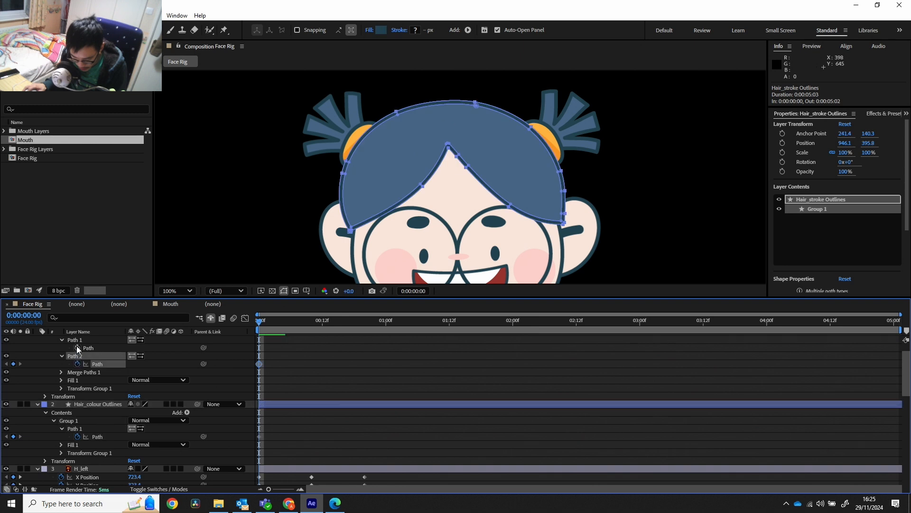
pyautogui.click(76, 347)
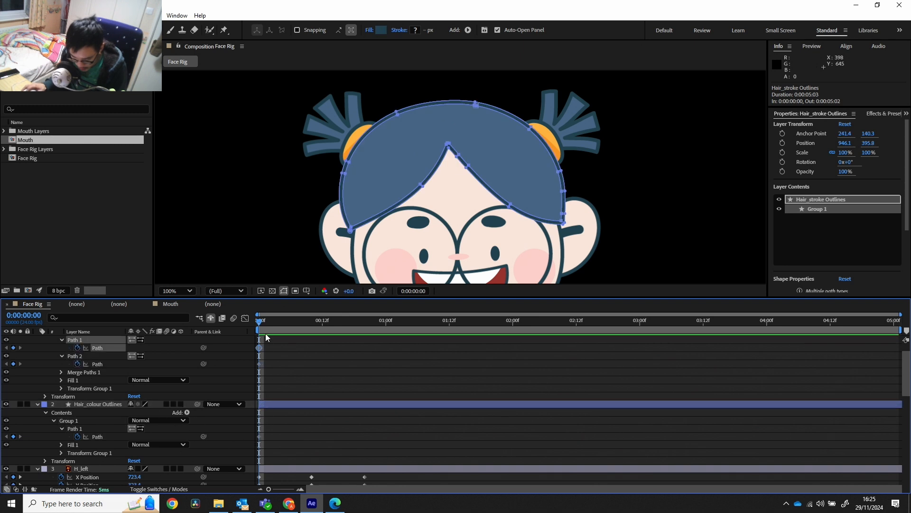
# Add keyframes to all three hair Path properties at 0:00:00:10 and 0:00:00:20
pyautogui.moveTo(272, 321); pyautogui.dragTo(309, 328)
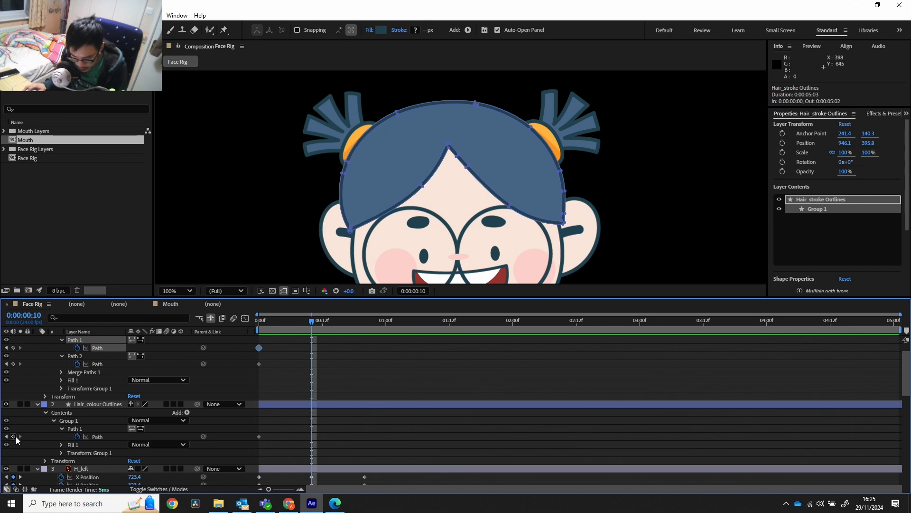
pyautogui.keyDown('shift'); pyautogui.click(101, 366); pyautogui.keyUp('shift')
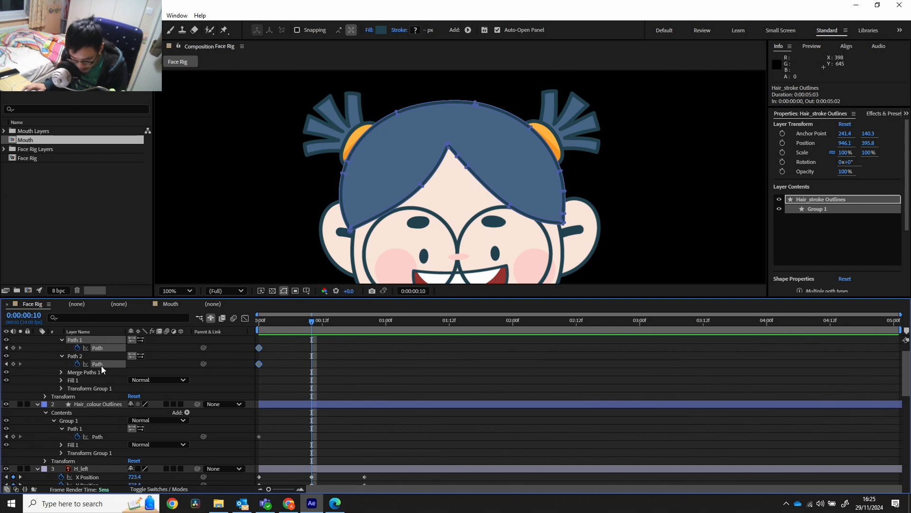
pyautogui.keyDown('shift'); pyautogui.click(97, 436); pyautogui.keyUp('shift')
pyautogui.click(13, 435)
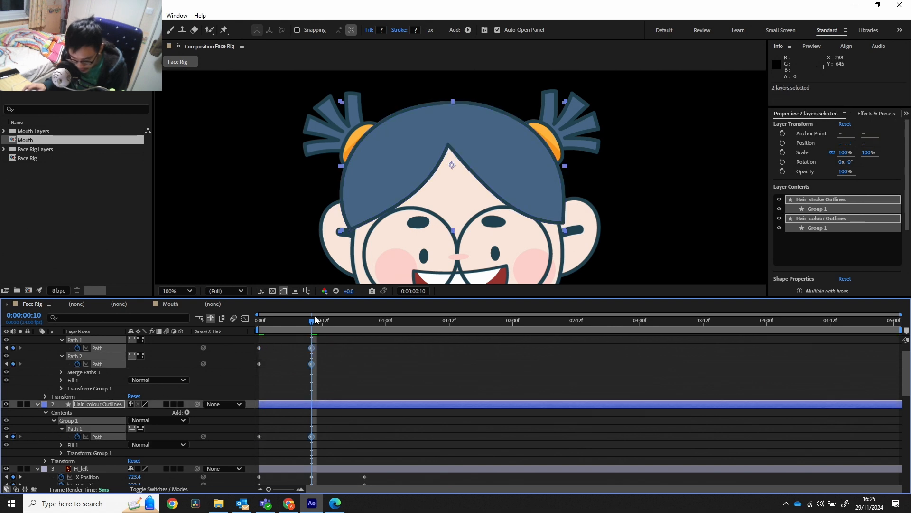
pyautogui.moveTo(327, 326); pyautogui.dragTo(364, 326)
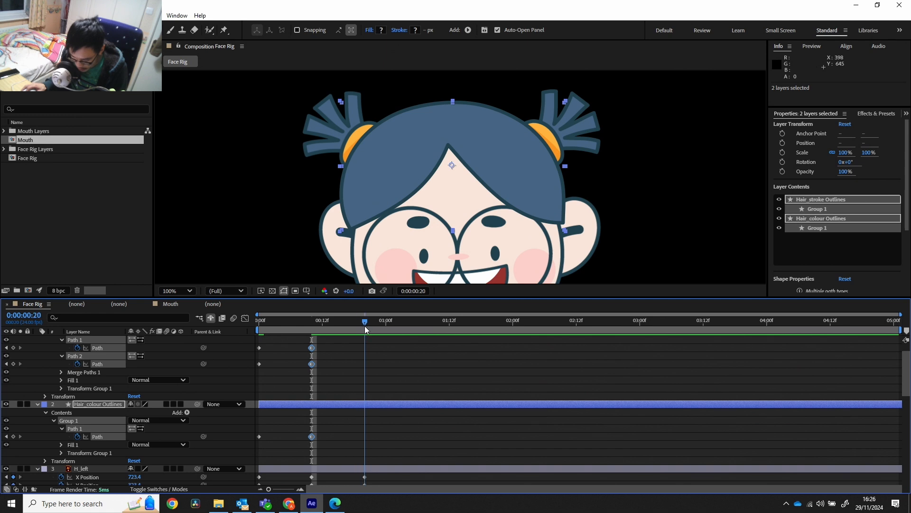
pyautogui.click(14, 435)
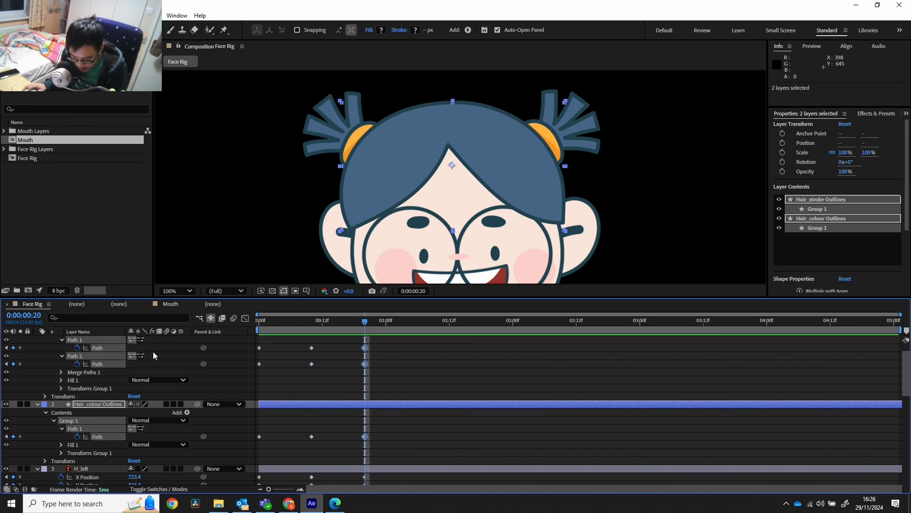
# Select all layers and show only their keyframed properties in the timeline
pyautogui.scroll(1, 110, 385)
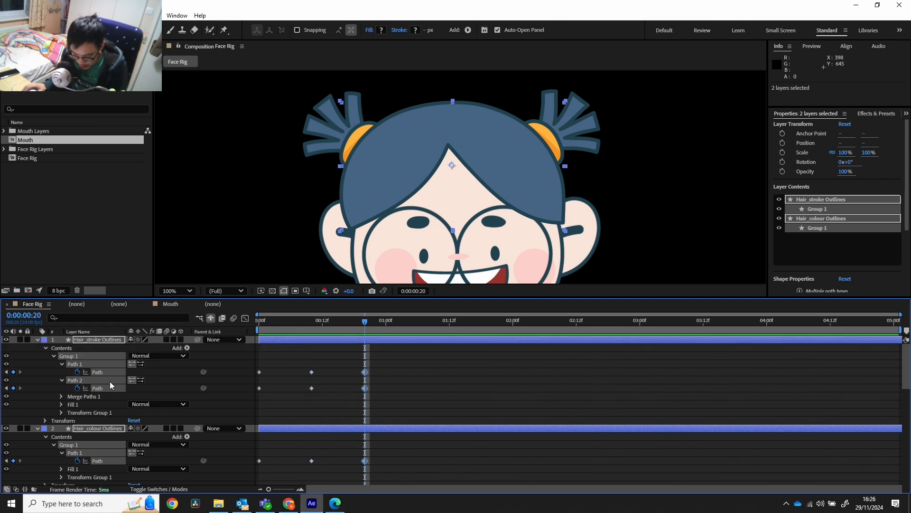
pyautogui.hotkey('ctrl', 'a')
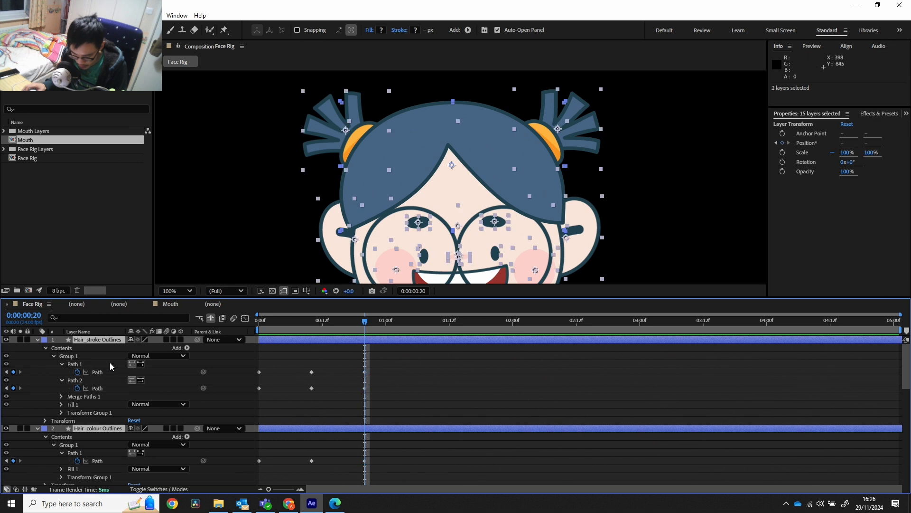
pyautogui.press('u')
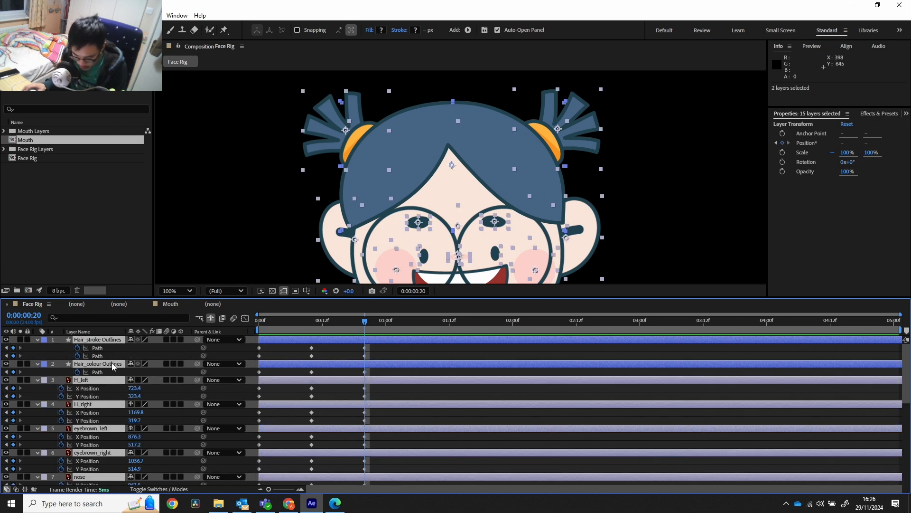
pyautogui.scroll(-4, 112, 364)
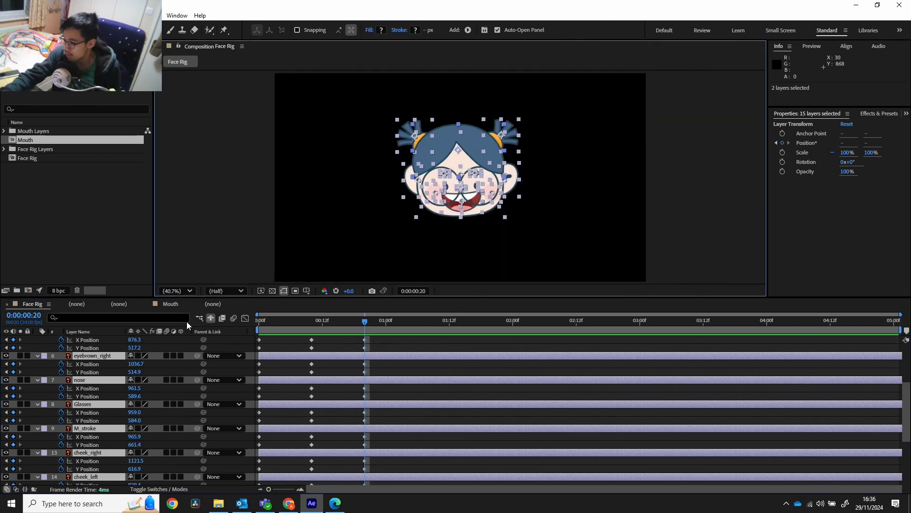
pyautogui.scroll(4, 175, 374)
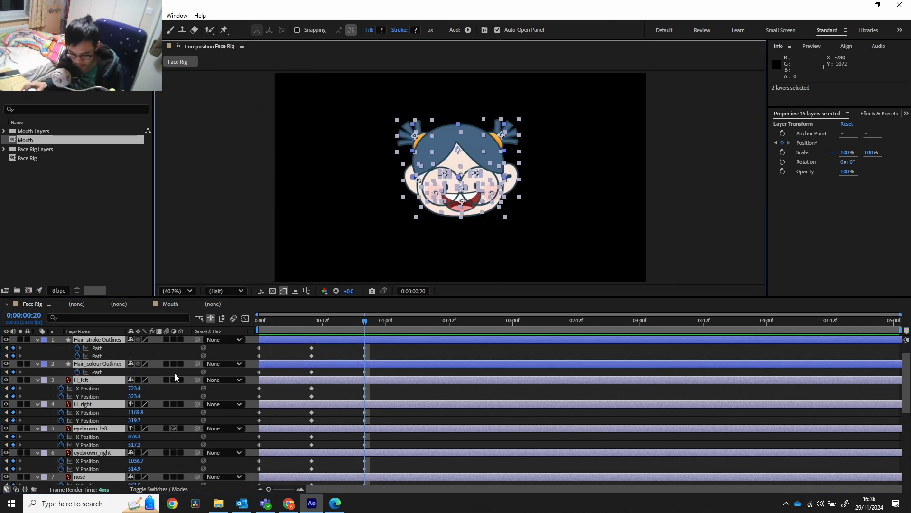
pyautogui.scroll(-2, 203, 357)
pyautogui.scroll(2, 209, 360)
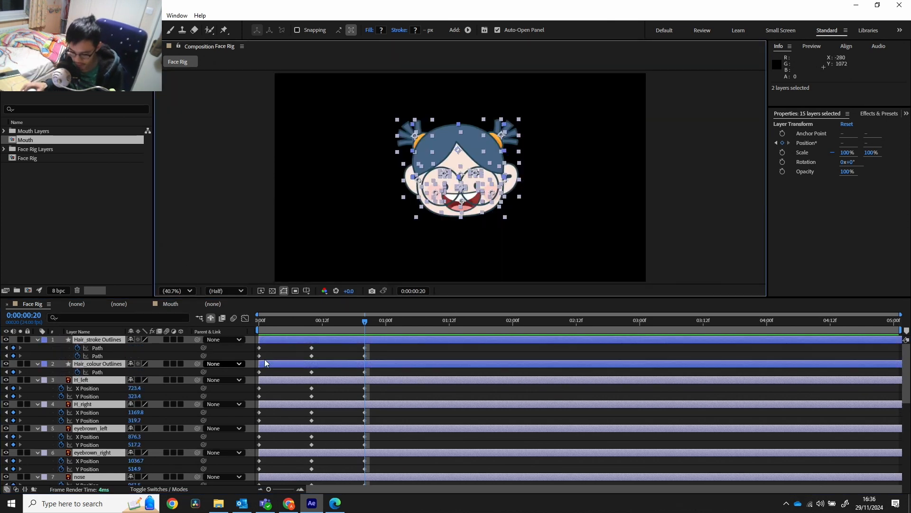
# Deselect all layers, scrub between the keyframe times, and return the current time to 0:00:00:00
pyautogui.click(312, 322)
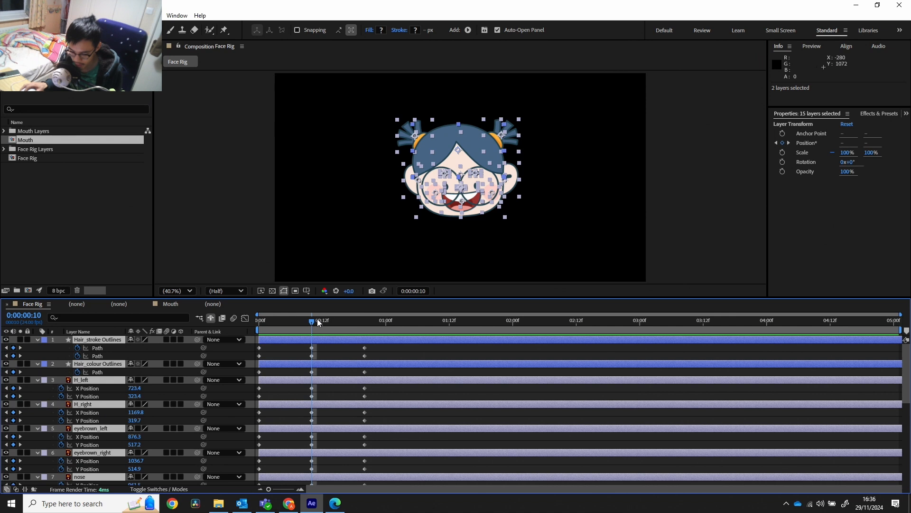
pyautogui.click(285, 321)
pyautogui.click(257, 247)
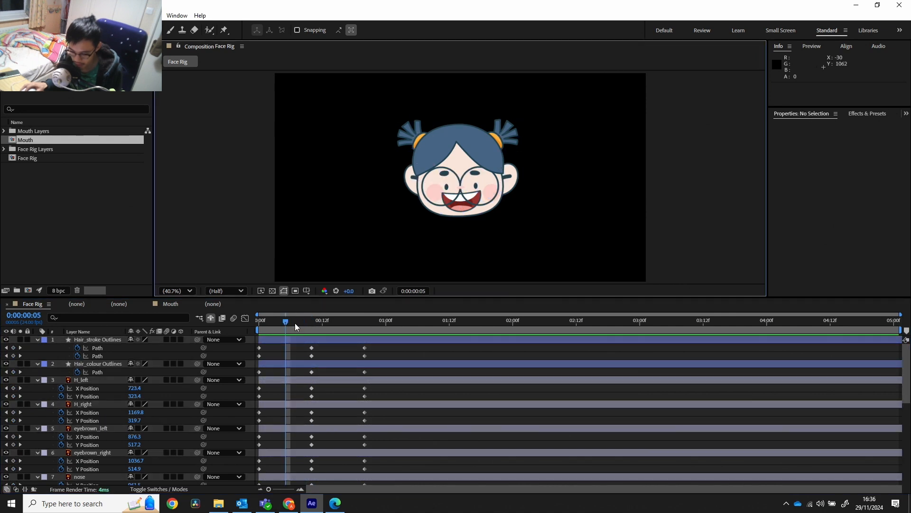
pyautogui.moveTo(295, 323); pyautogui.dragTo(312, 330)
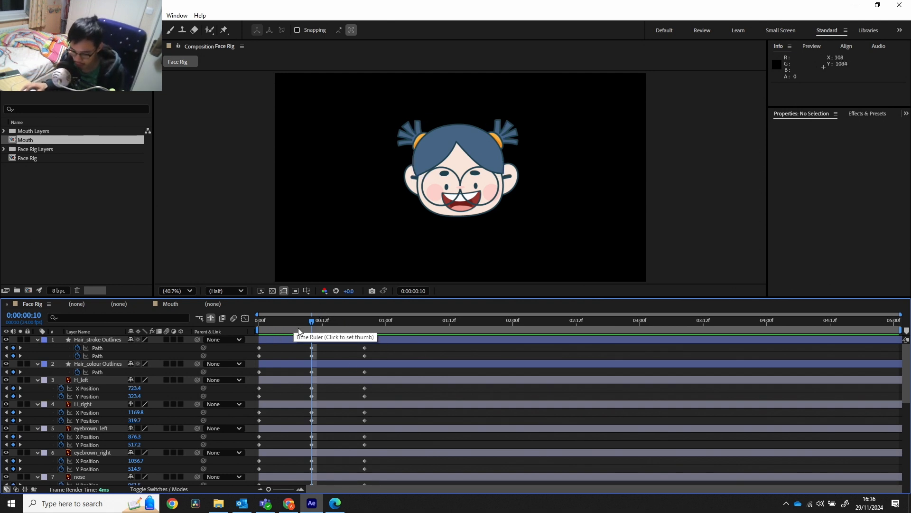
pyautogui.moveTo(289, 321); pyautogui.dragTo(259, 324)
# Set the X Position keyframe of ear_left at 0:00:00:00 to 763.5
pyautogui.scroll(-8, 291, 365)
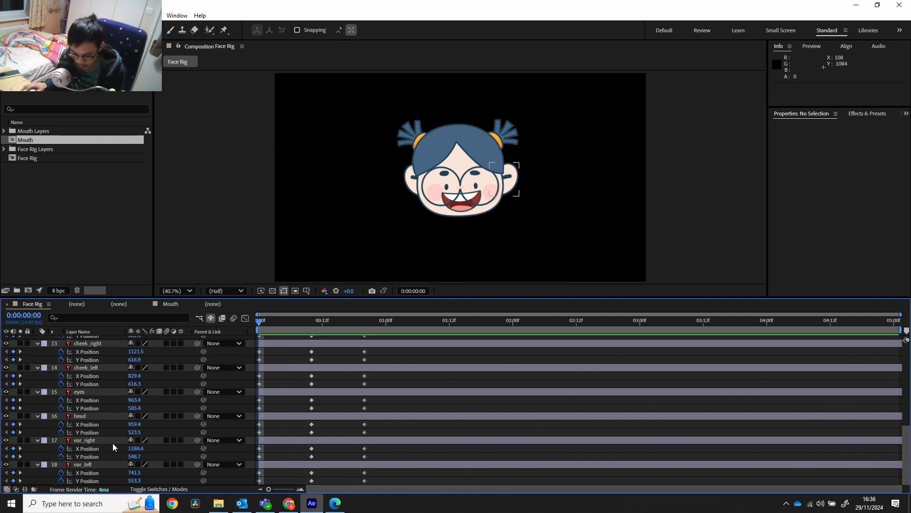
pyautogui.click(109, 433)
pyautogui.click(105, 471)
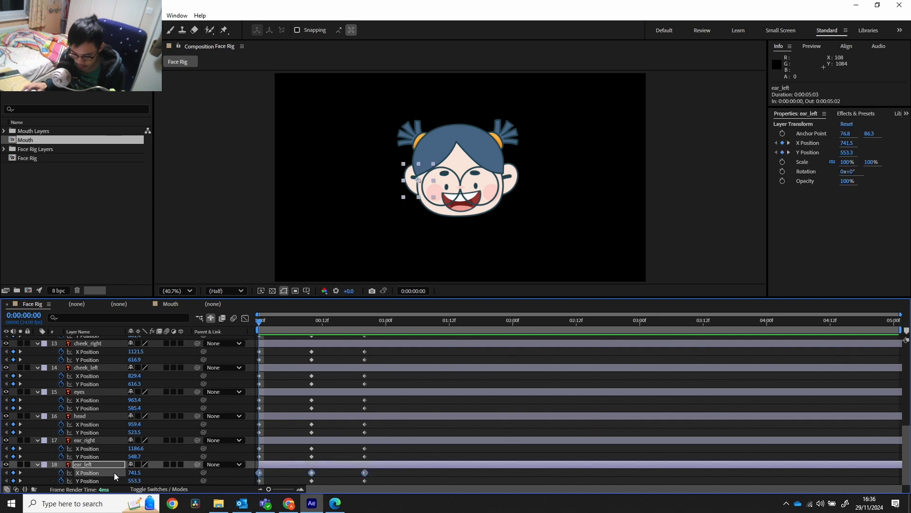
pyautogui.click(281, 472)
pyautogui.click(259, 472)
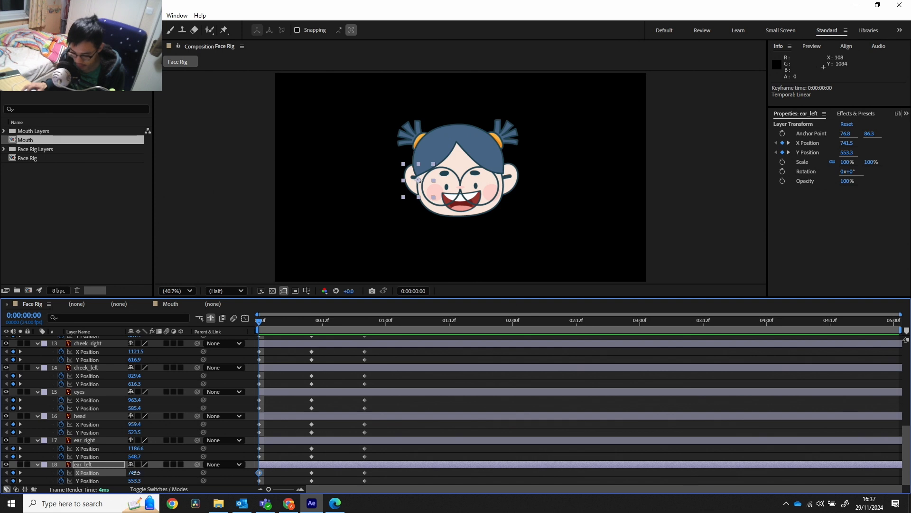
pyautogui.moveTo(136, 475); pyautogui.dragTo(144, 472)
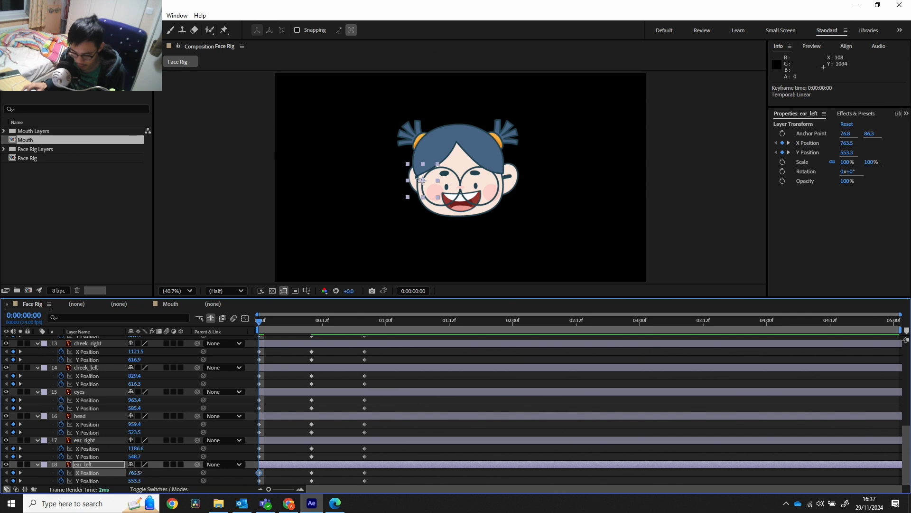
pyautogui.click(135, 472)
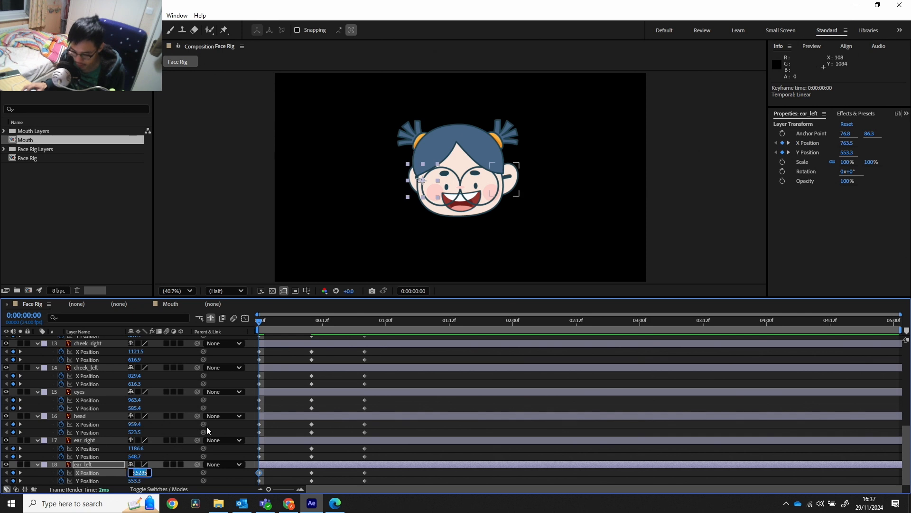
# Set the X Position keyframe of ear_right at 0:00:00:00 to 1195.6
pyautogui.click(155, 449)
pyautogui.click(259, 448)
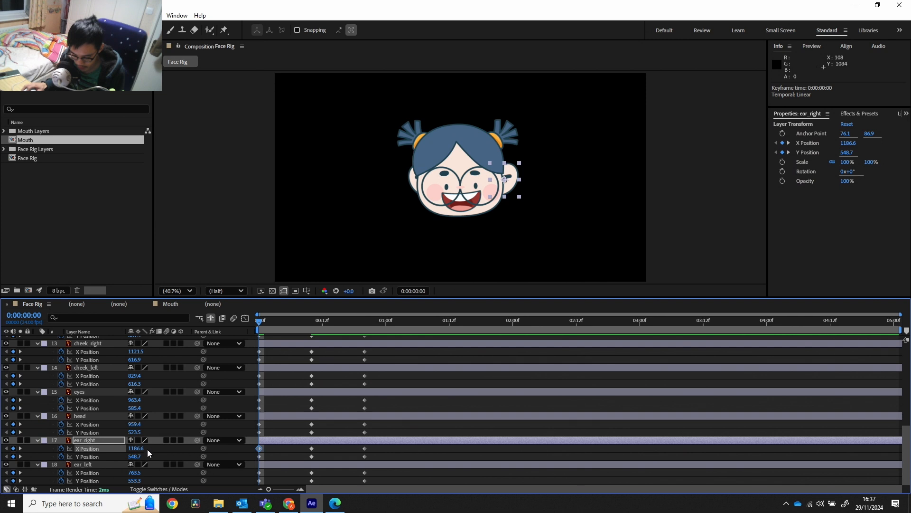
pyautogui.moveTo(142, 448); pyautogui.dragTo(146, 448)
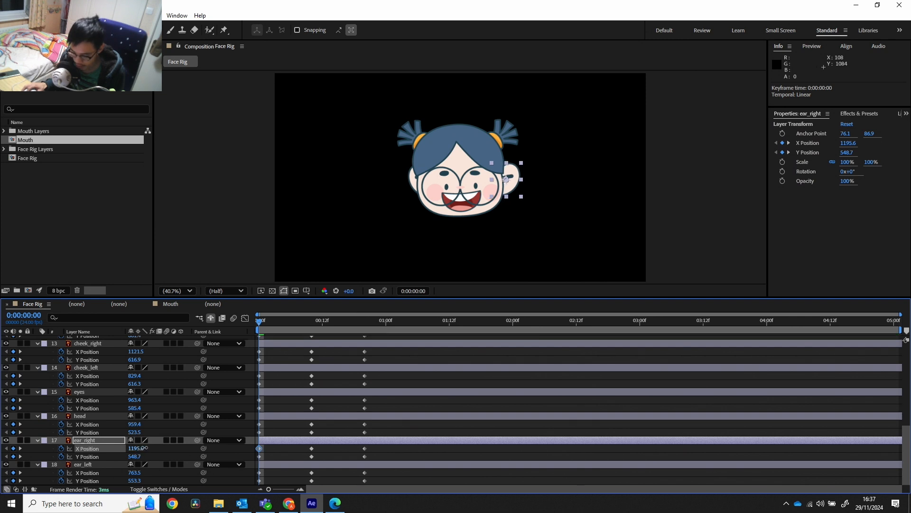
# Set the X Position keyframe of the head layer at 0:00:00:00 to 935.4
pyautogui.click(116, 423)
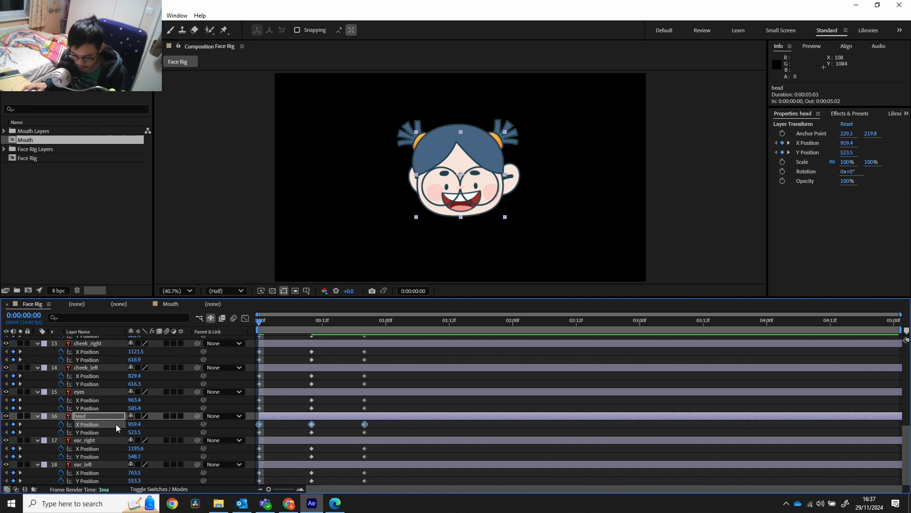
pyautogui.click(260, 425)
pyautogui.click(264, 423)
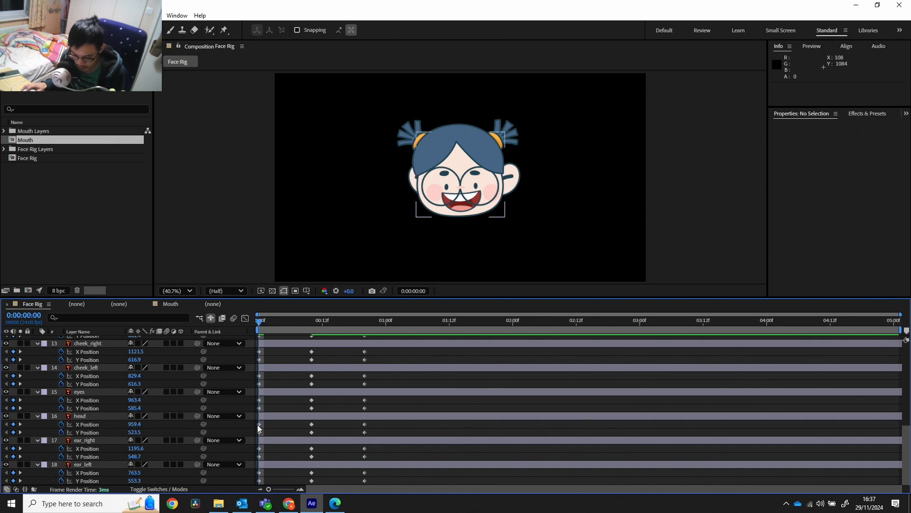
pyautogui.click(259, 425)
pyautogui.moveTo(134, 425); pyautogui.dragTo(123, 425)
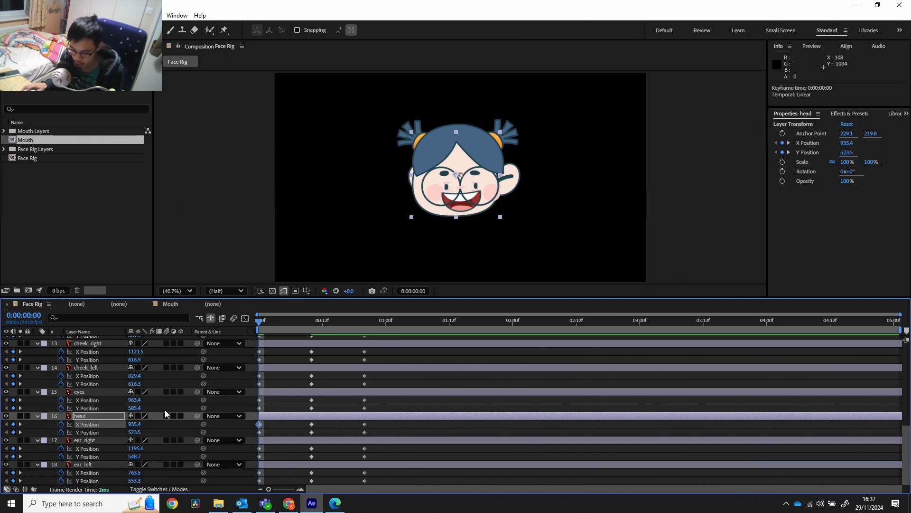
# Change the X Position keyframe of ear_right at 0:00:00:00 to 1182.6 and clear the layer selection
pyautogui.click(259, 448)
pyautogui.moveTo(141, 450); pyautogui.dragTo(135, 448)
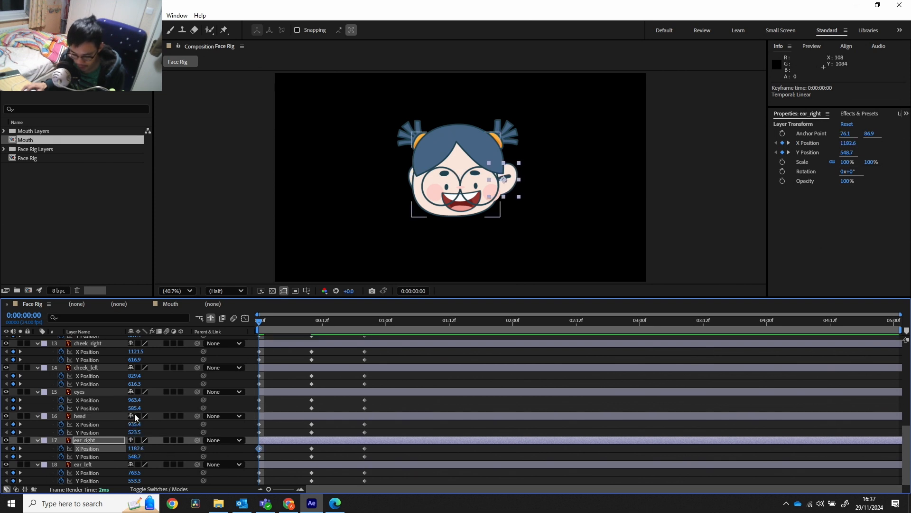
pyautogui.scroll(1, 132, 378)
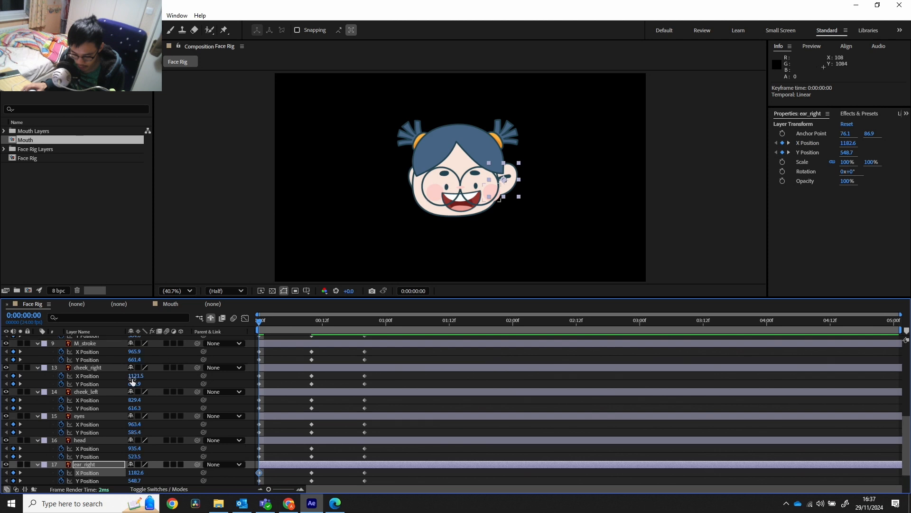
pyautogui.scroll(-1, 133, 383)
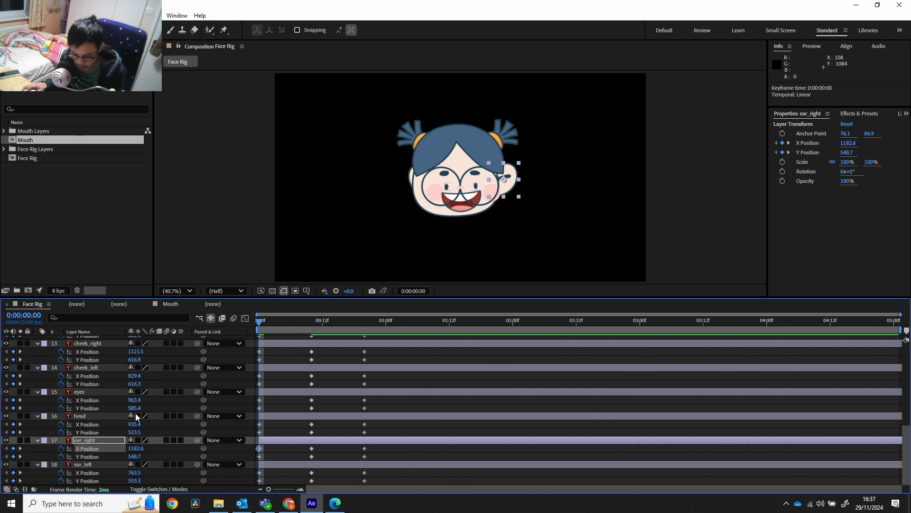
pyautogui.click(134, 400)
pyautogui.click(215, 408)
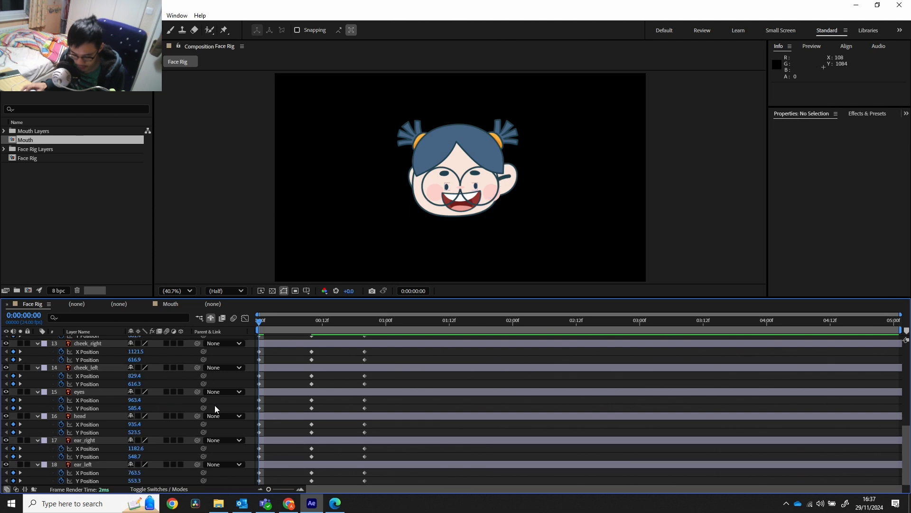
# Set the X Position keyframes at 0:00:00:00 to 895.4 for eyes and 769.4 for cheek_left
pyautogui.click(259, 400)
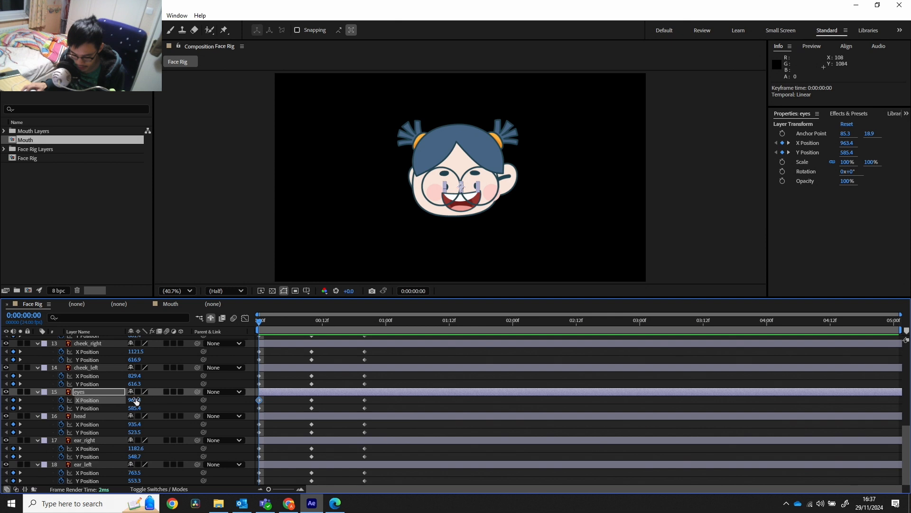
pyautogui.moveTo(137, 401); pyautogui.dragTo(103, 399)
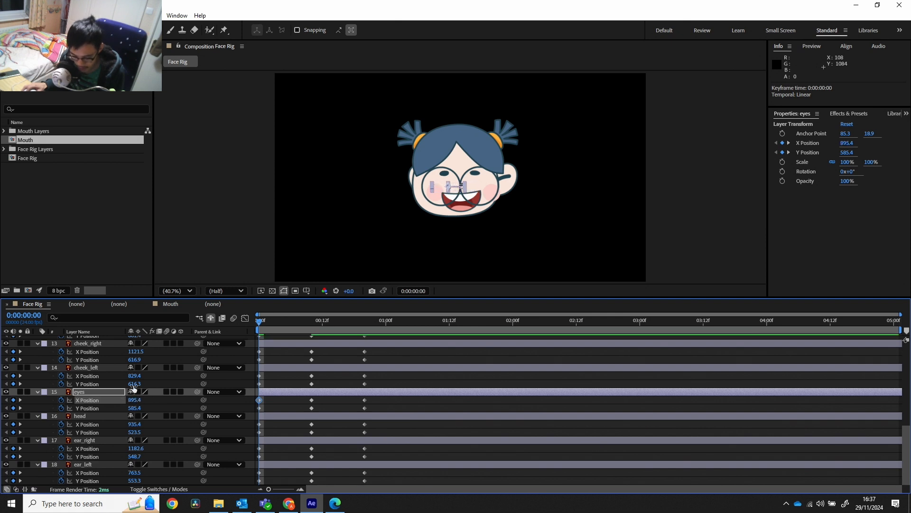
pyautogui.click(260, 375)
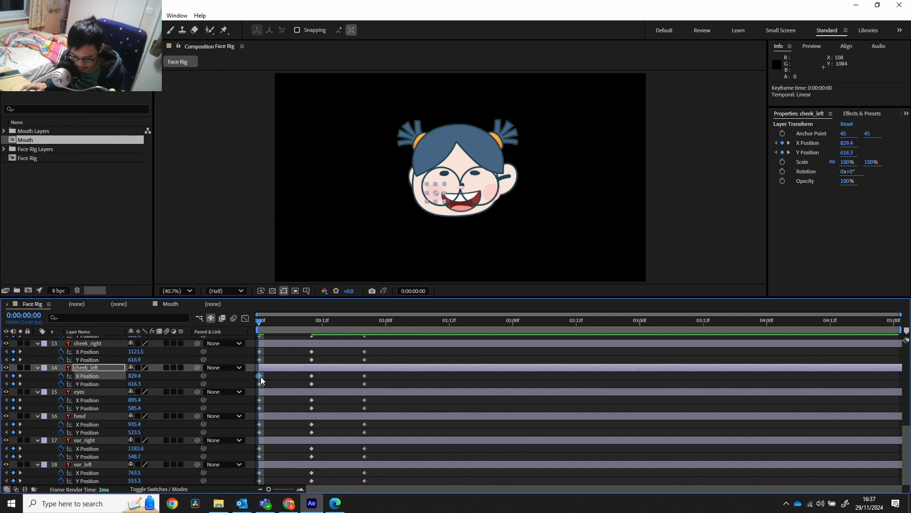
pyautogui.moveTo(133, 378); pyautogui.dragTo(106, 375)
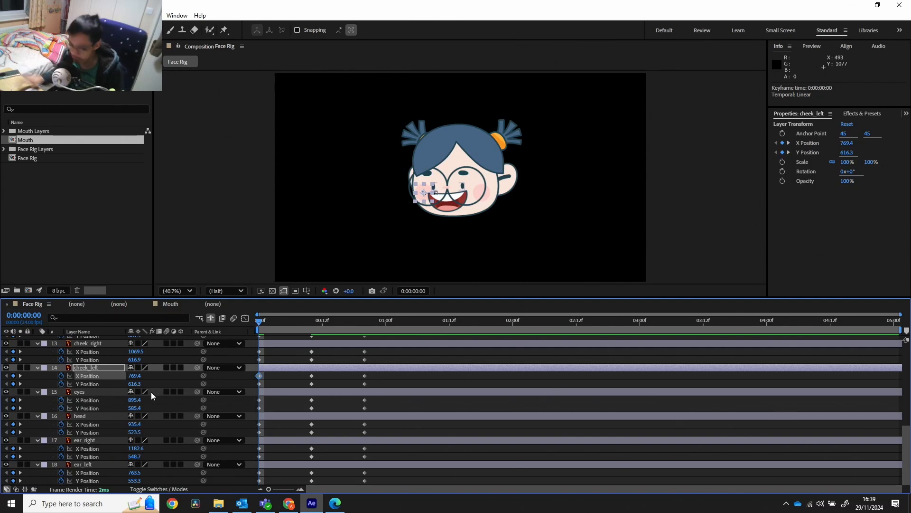
# Select cheek_right's first X Position keyframe and scrub the opening frames to check the head turn
pyautogui.click(96, 341)
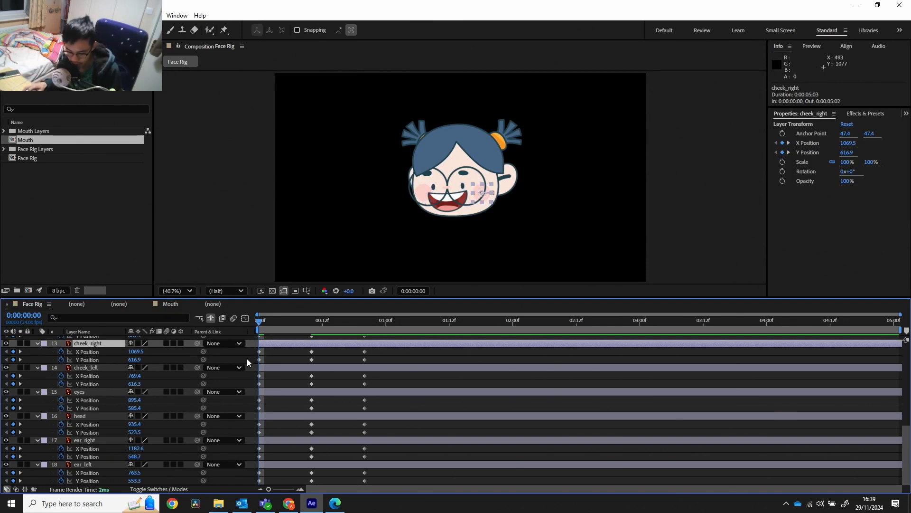
pyautogui.click(82, 351)
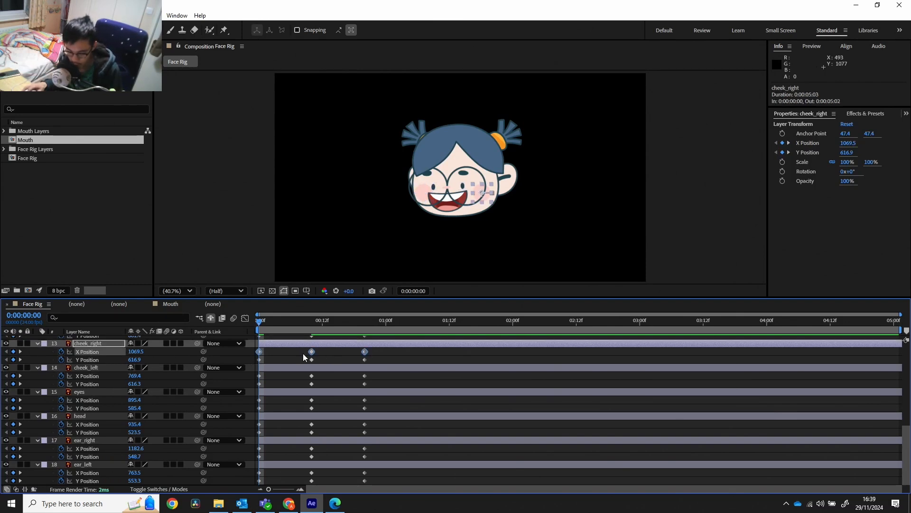
pyautogui.click(259, 352)
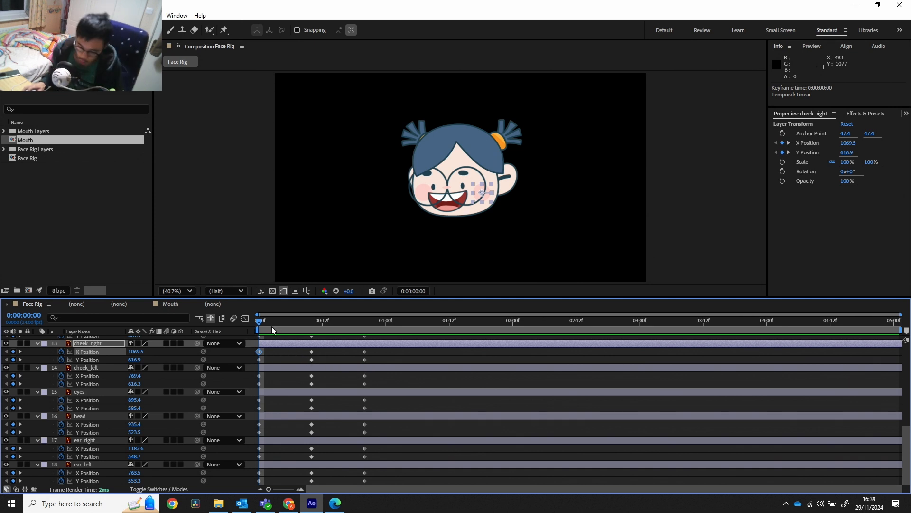
pyautogui.moveTo(267, 320); pyautogui.dragTo(245, 334)
pyautogui.scroll(8, 131, 417)
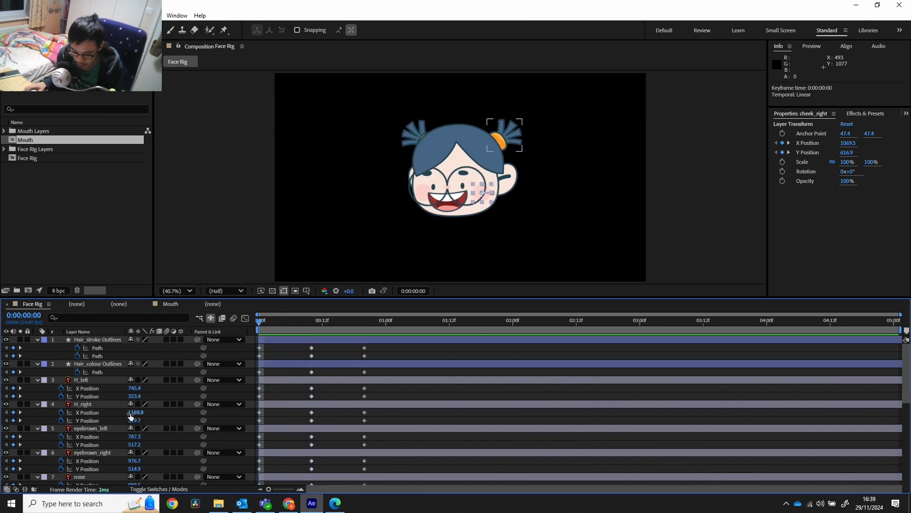
pyautogui.moveTo(266, 321)
pyautogui.mouseDown()
pyautogui.moveTo(315, 321)
pyautogui.moveTo(260, 319)
pyautogui.moveTo(312, 318)
pyautogui.moveTo(264, 319)
pyautogui.moveTo(305, 320)
pyautogui.moveTo(252, 328)
pyautogui.moveTo(338, 322)
pyautogui.moveTo(251, 332)
pyautogui.moveTo(307, 323)
pyautogui.moveTo(250, 322)
pyautogui.mouseUp()
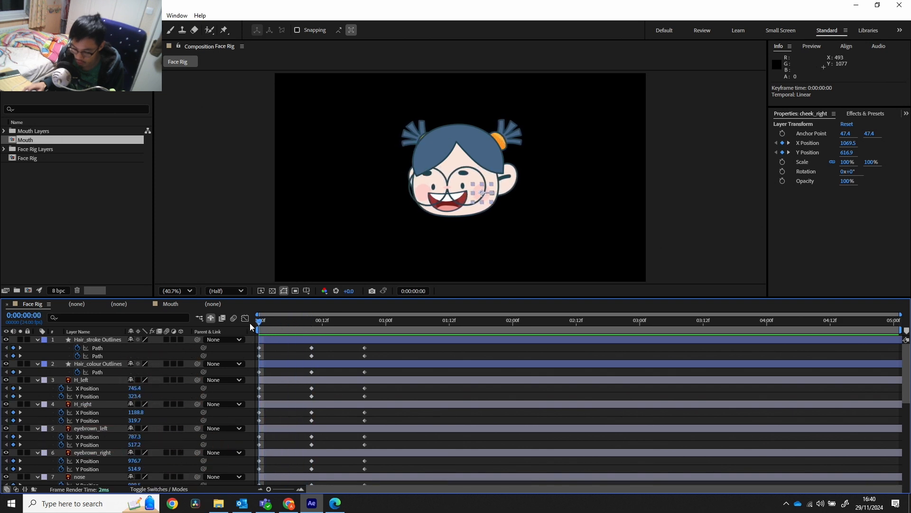
# Reveal Position on Hair_stroke Outlines and Hair_colour Outlines and start keyframing it at 0:00:00:00
pyautogui.click(95, 339)
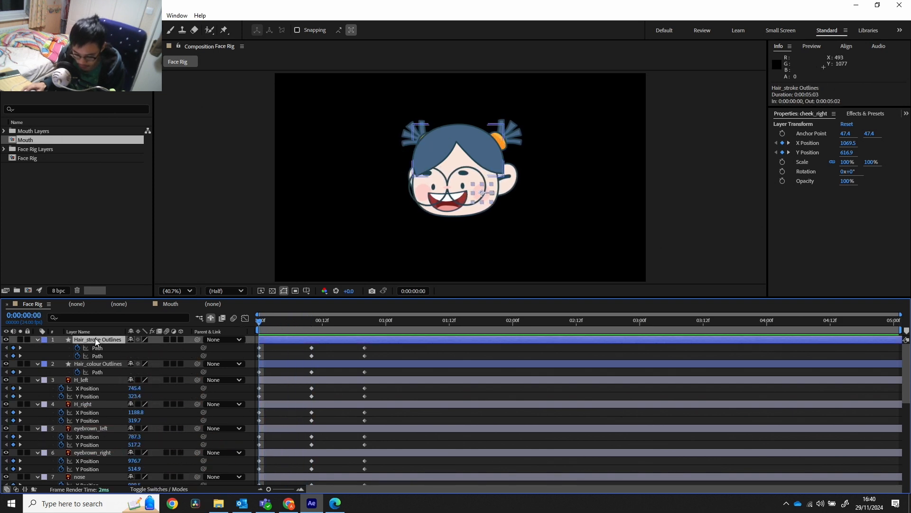
pyautogui.hotkey('shift', 'p')
pyautogui.click(96, 372)
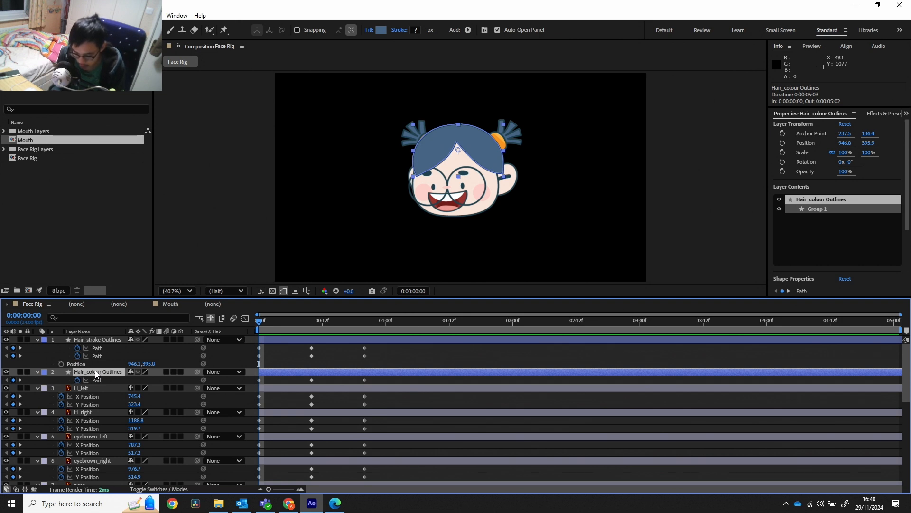
pyautogui.hotkey('shift', 'p')
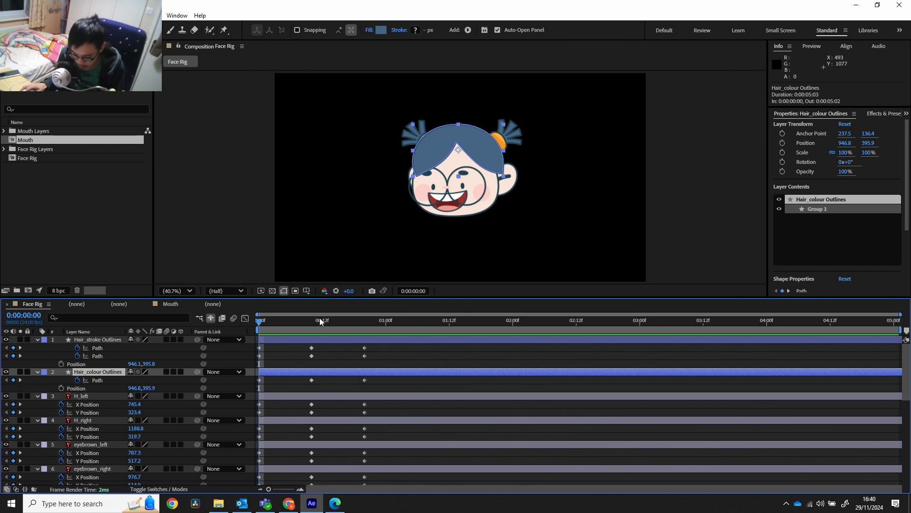
pyautogui.moveTo(320, 318); pyautogui.dragTo(312, 323)
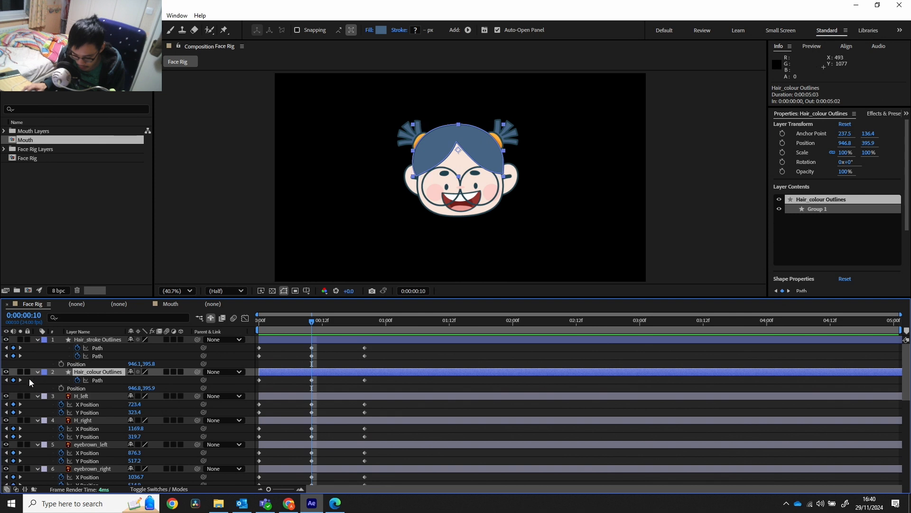
pyautogui.press('Home')
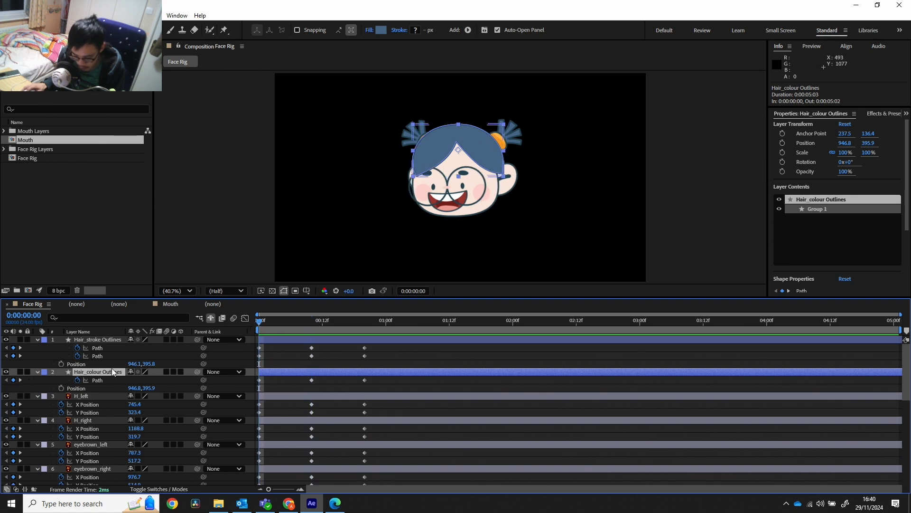
pyautogui.click(62, 388)
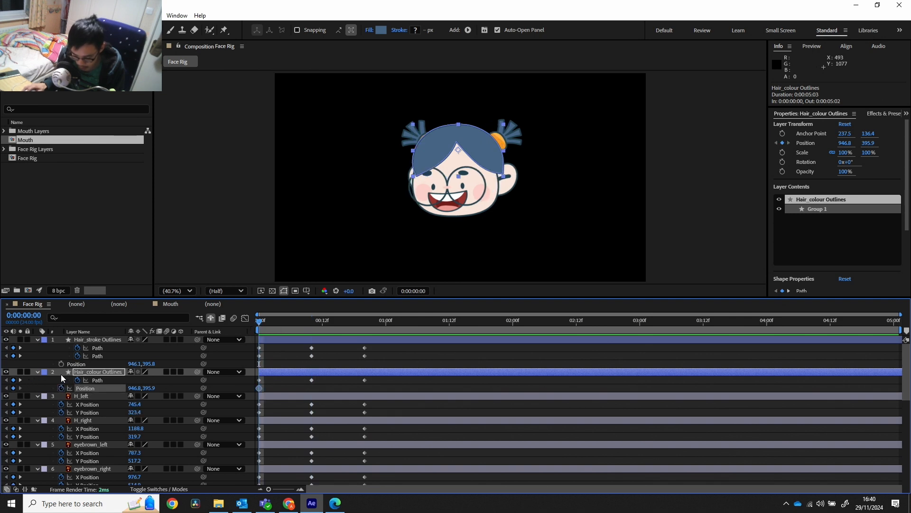
pyautogui.click(61, 364)
# Add Position keyframes to both hair outline layers at 0:00:00:10 and 0:00:00:20
pyautogui.click(313, 320)
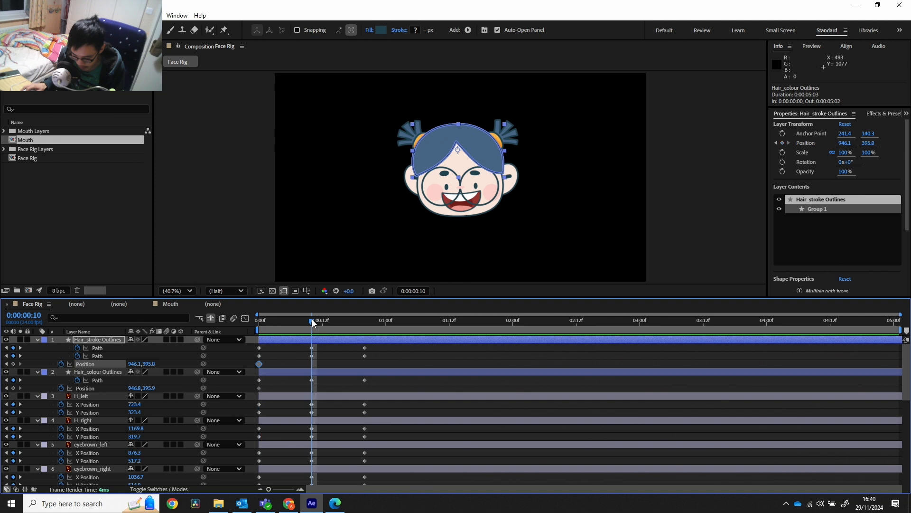
pyautogui.click(13, 364)
pyautogui.click(13, 387)
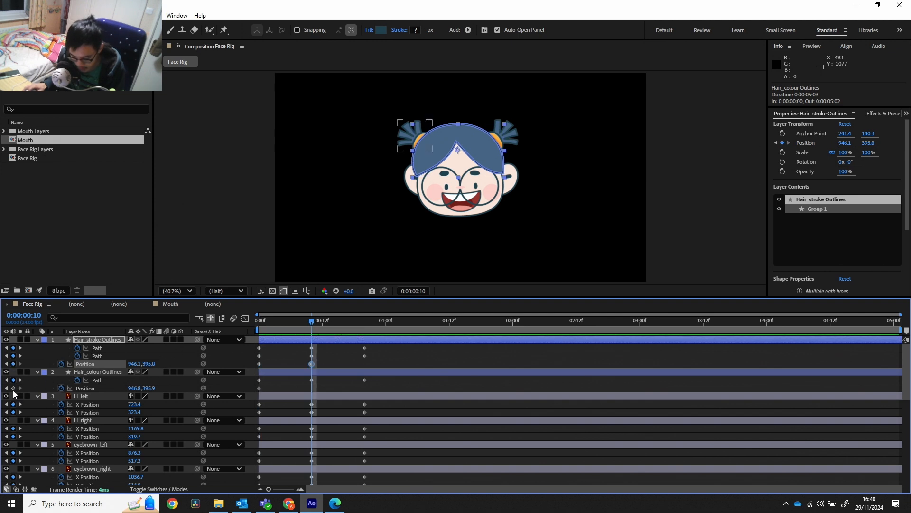
pyautogui.click(369, 323)
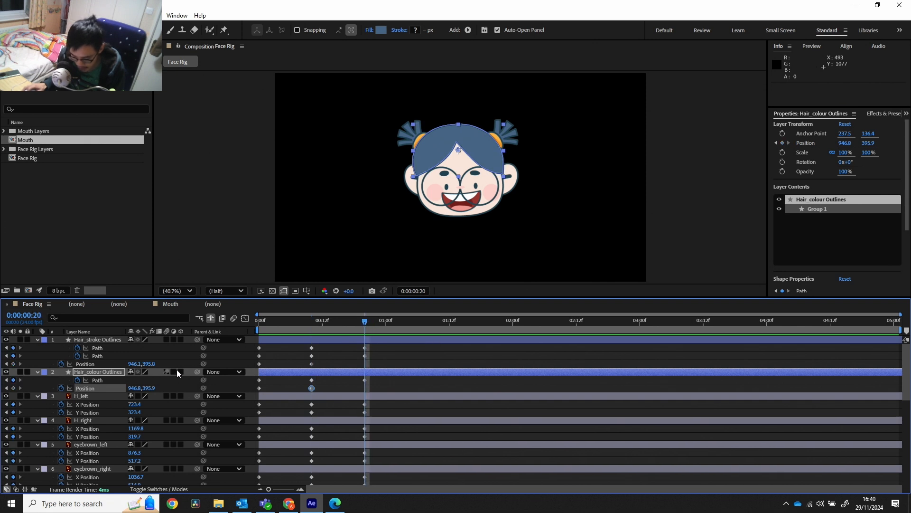
pyautogui.click(13, 388)
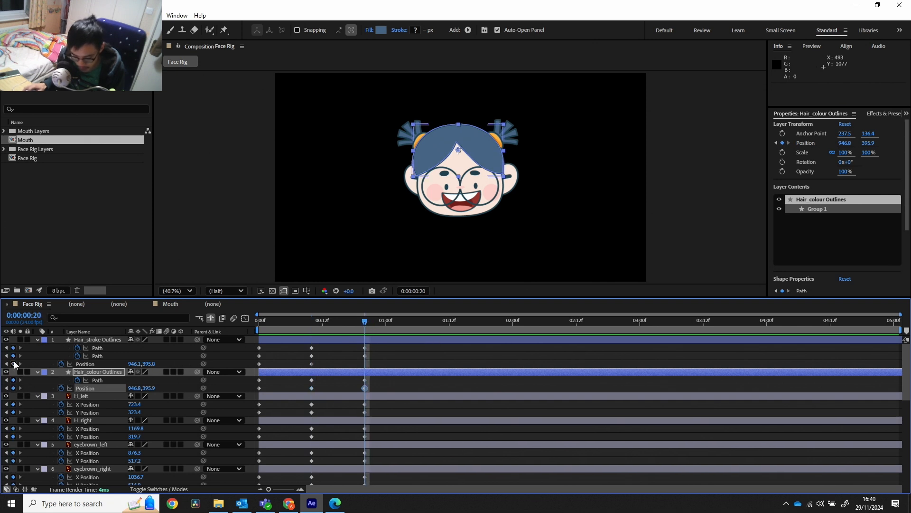
pyautogui.click(14, 363)
# Return to 0:00:00:00 and separate the Position dimensions of Hair_stroke Outlines and Hair_colour Outlines
pyautogui.click(301, 322)
pyautogui.click(256, 325)
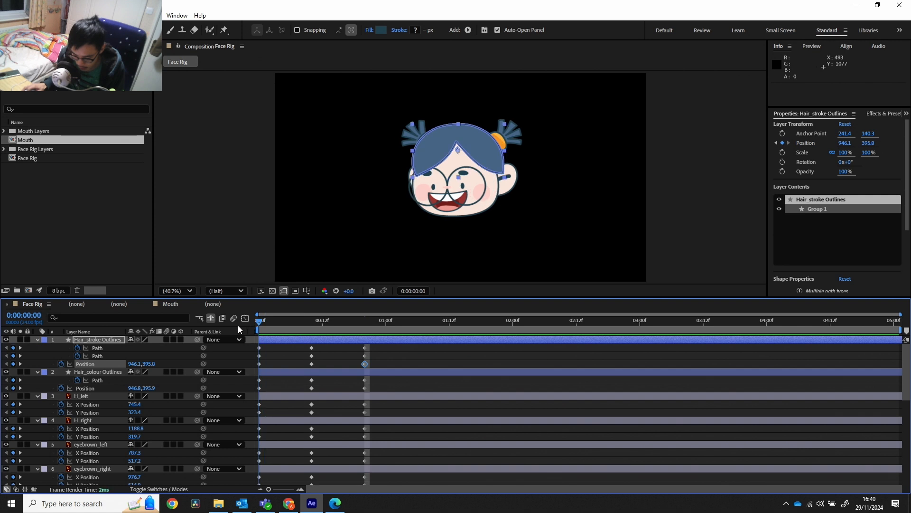
pyautogui.keyDown('shift'); pyautogui.click(86, 387); pyautogui.keyUp('shift')
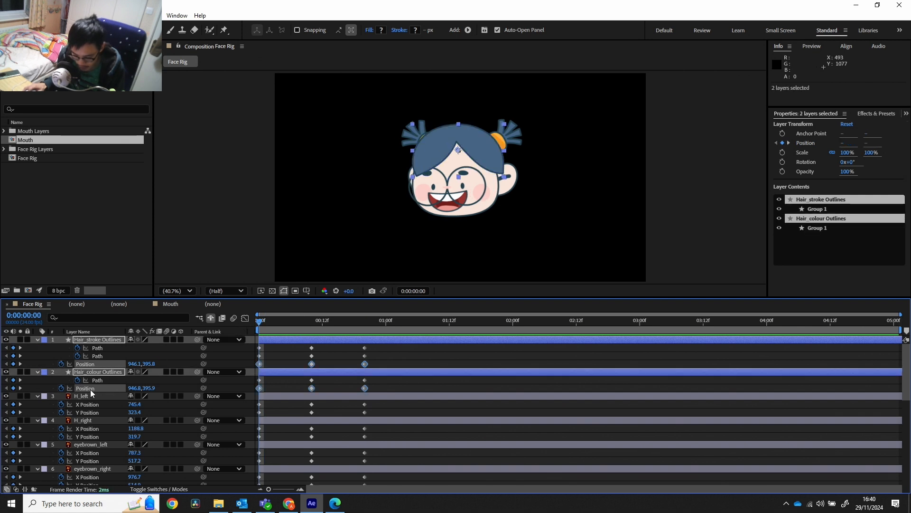
pyautogui.click(90, 386)
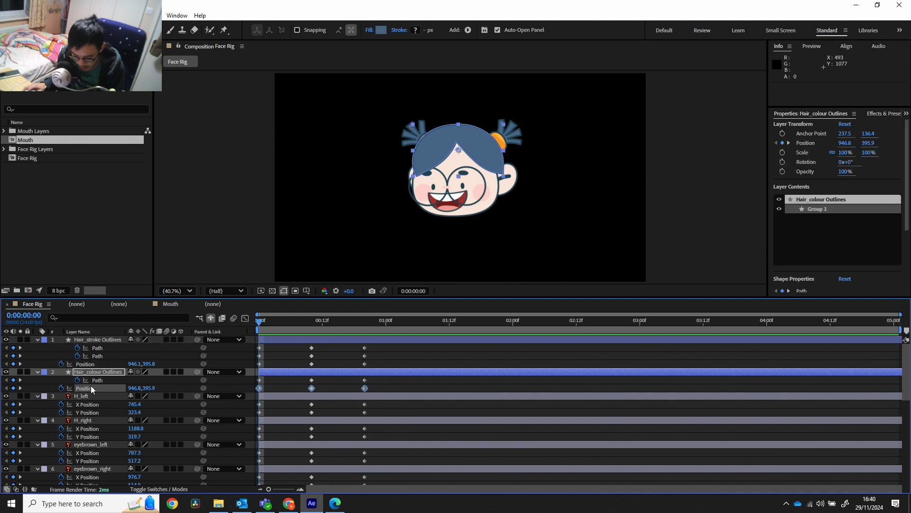
pyautogui.keyDown('shift'); pyautogui.click(88, 362); pyautogui.keyUp('shift')
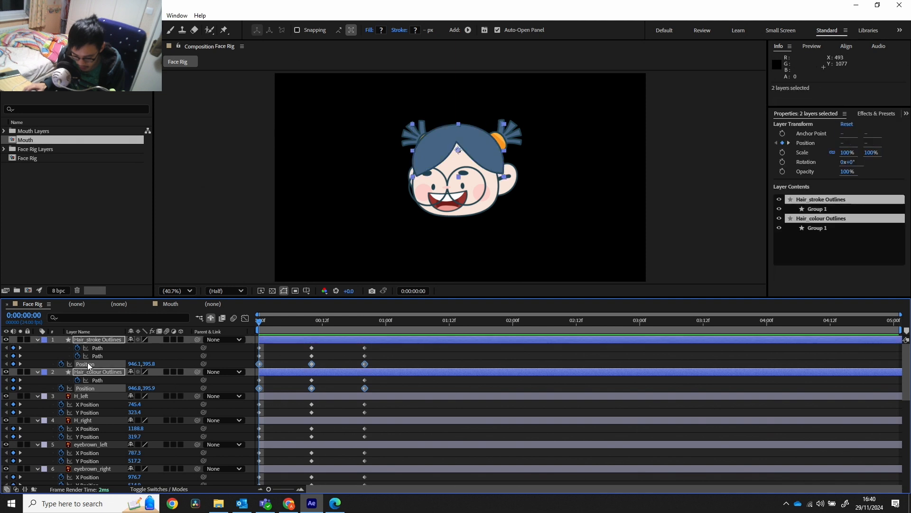
pyautogui.rightClick(87, 363)
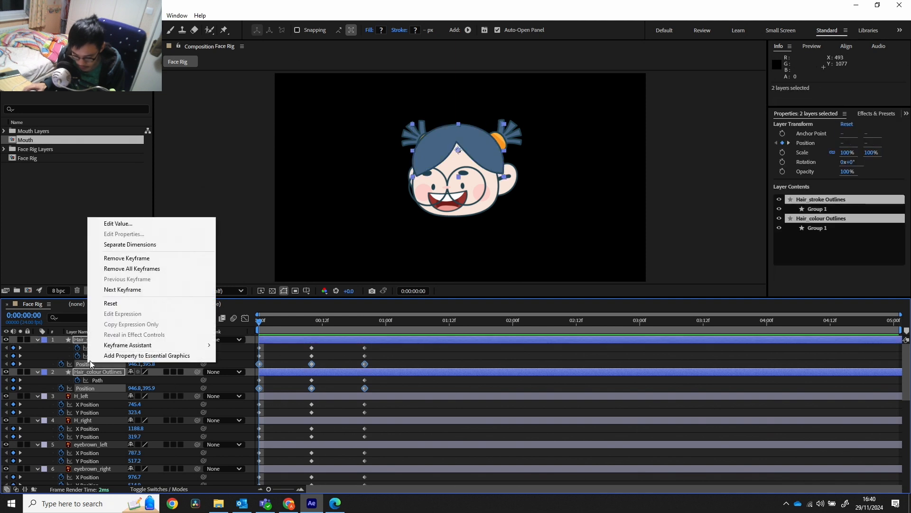
pyautogui.click(130, 244)
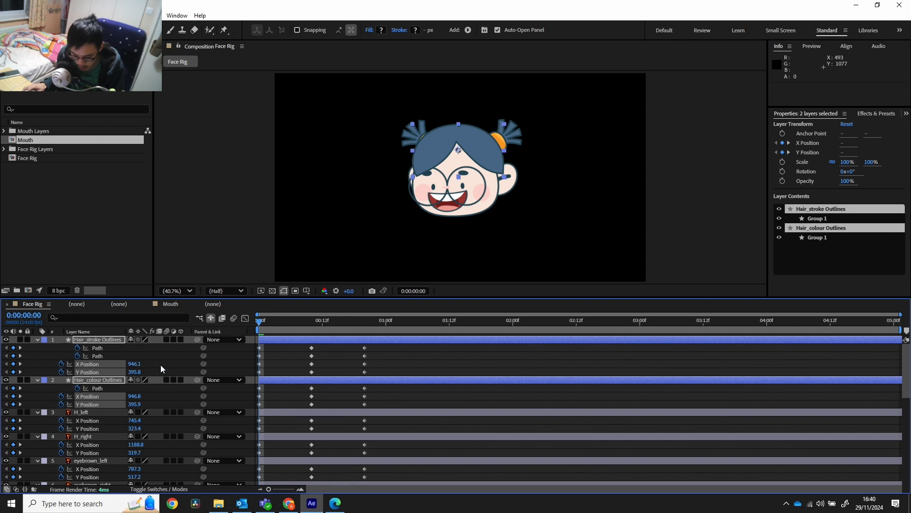
pyautogui.click(286, 364)
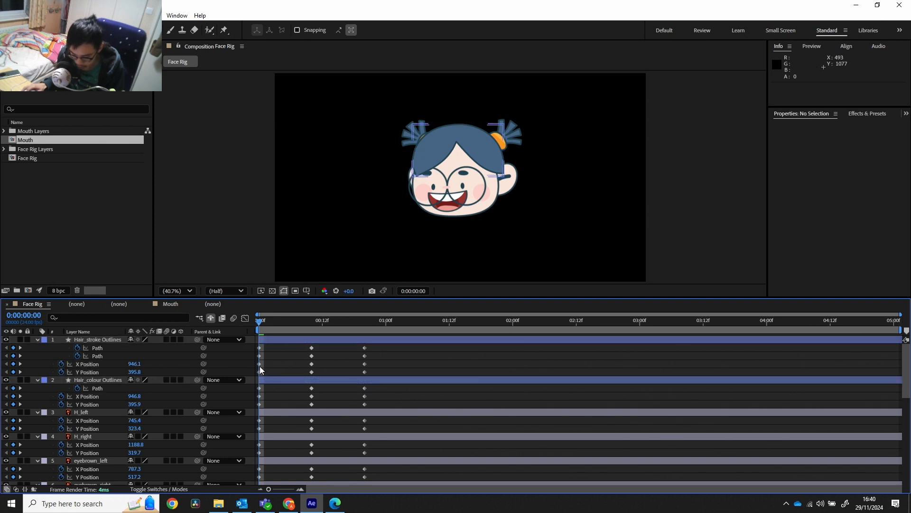
# Set the X Position keyframes at 0:00:00:00 to 929.1 for Hair_stroke Outlines and 930.8 for Hair_colour Outlines, and scrub to check the turn
pyautogui.click(260, 364)
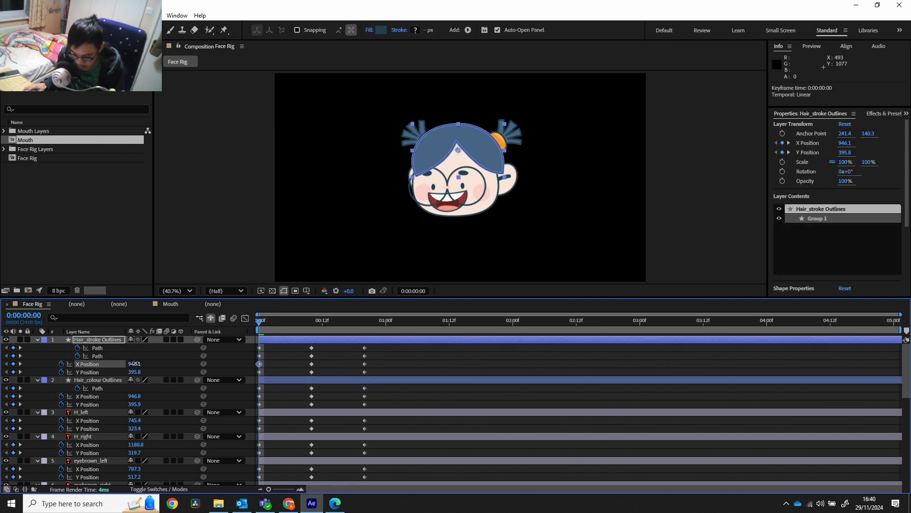
pyautogui.moveTo(134, 363); pyautogui.dragTo(128, 363)
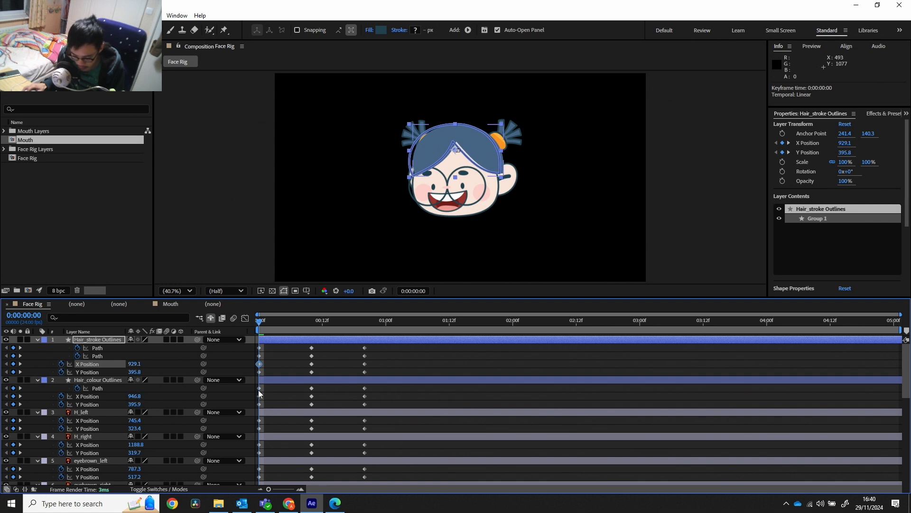
pyautogui.click(259, 396)
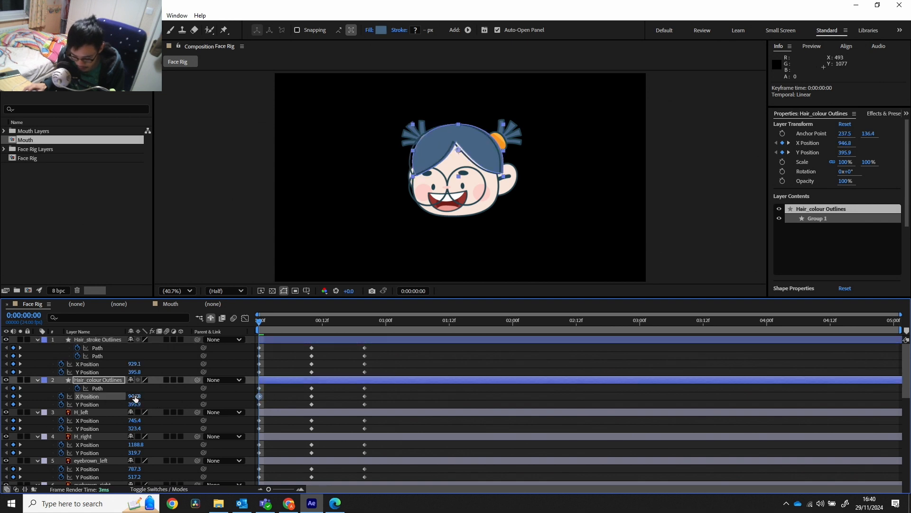
pyautogui.moveTo(135, 398); pyautogui.dragTo(128, 396)
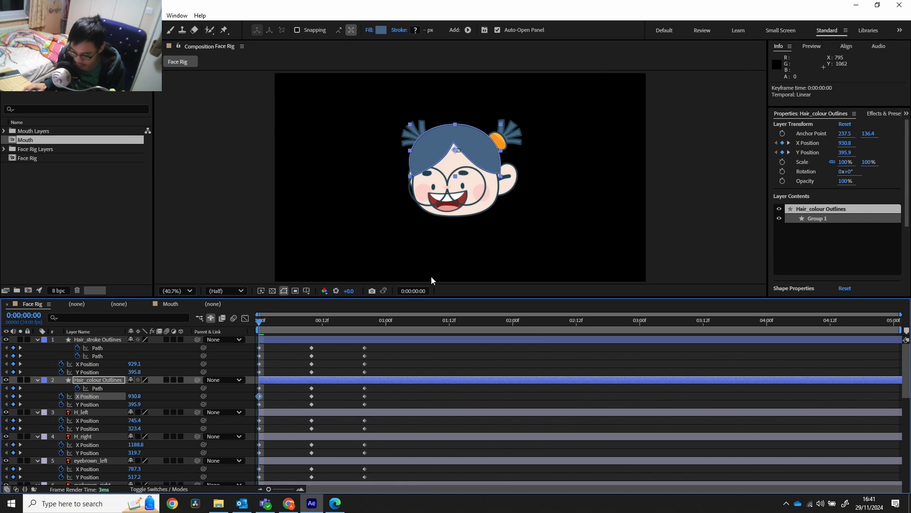
pyautogui.scroll(3, 431, 276)
pyautogui.scroll(-2, 362, 275)
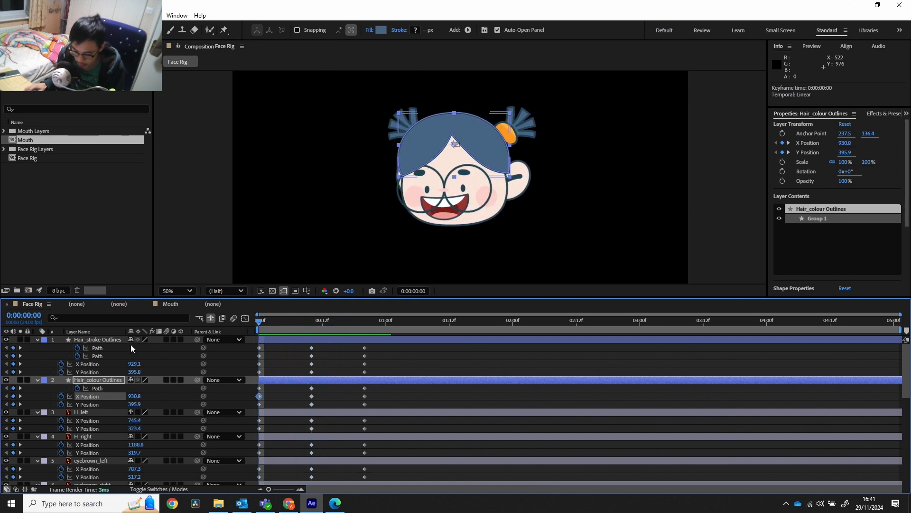
pyautogui.moveTo(278, 322); pyautogui.dragTo(239, 346)
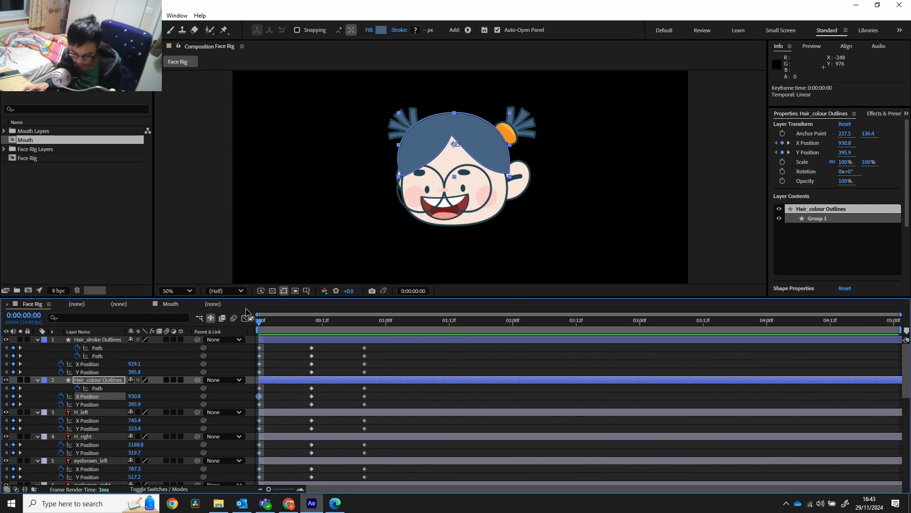
# Select both Hair_stroke Outlines Path keyframes at 0:00:00:00 and shift the fringe's parting tip and its neighbouring vertices slightly to the left
pyautogui.click(105, 348)
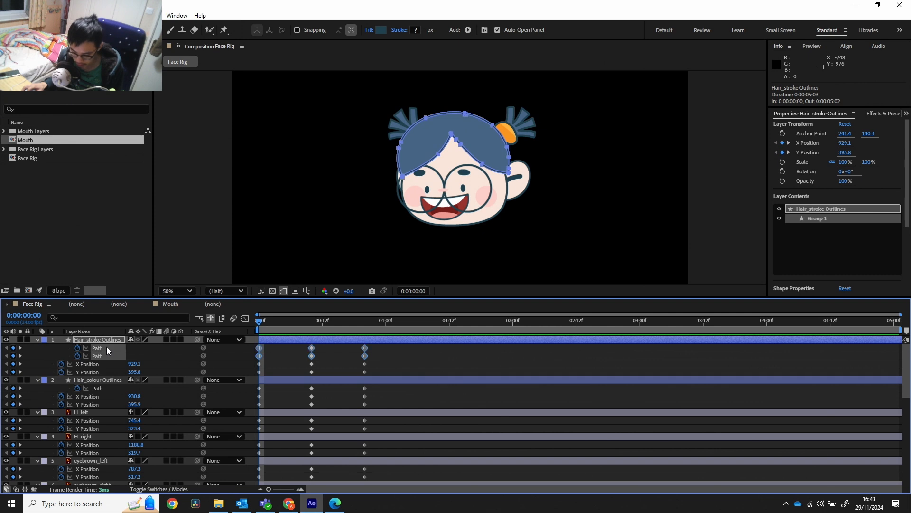
pyautogui.scroll(1, 437, 162)
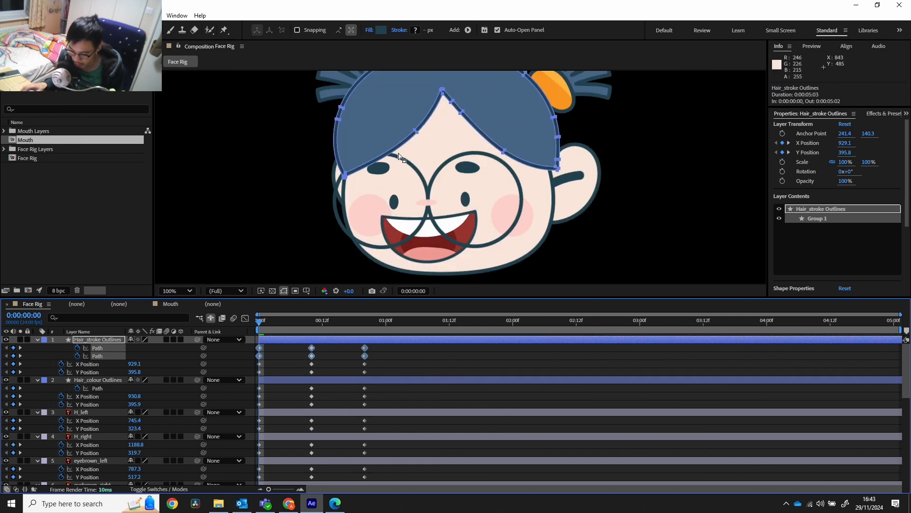
pyautogui.scroll(3, 427, 185)
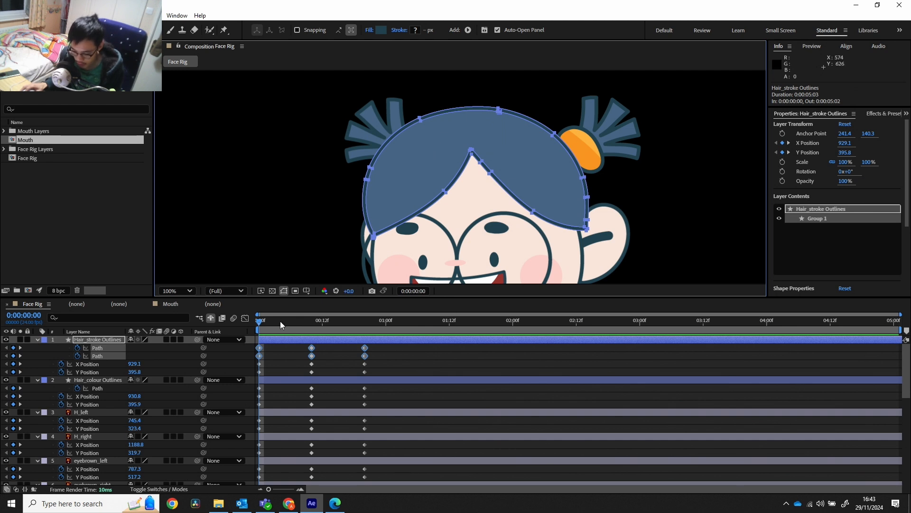
pyautogui.click(269, 352)
pyautogui.click(261, 347)
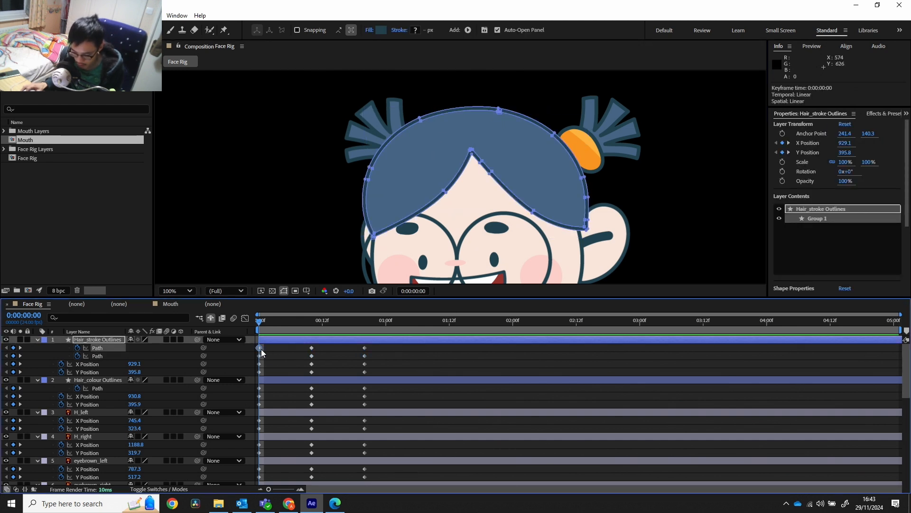
pyautogui.keyDown('shift'); pyautogui.click(260, 355); pyautogui.keyUp('shift')
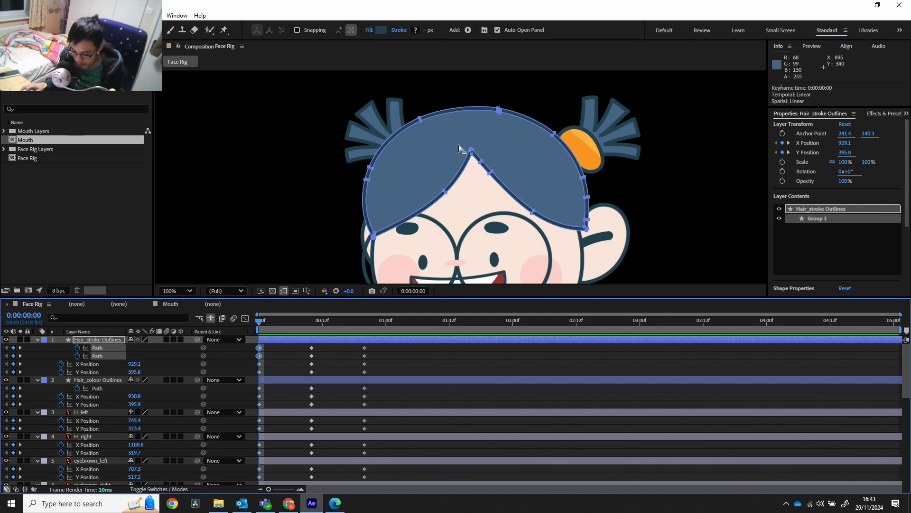
pyautogui.moveTo(439, 138); pyautogui.dragTo(511, 200)
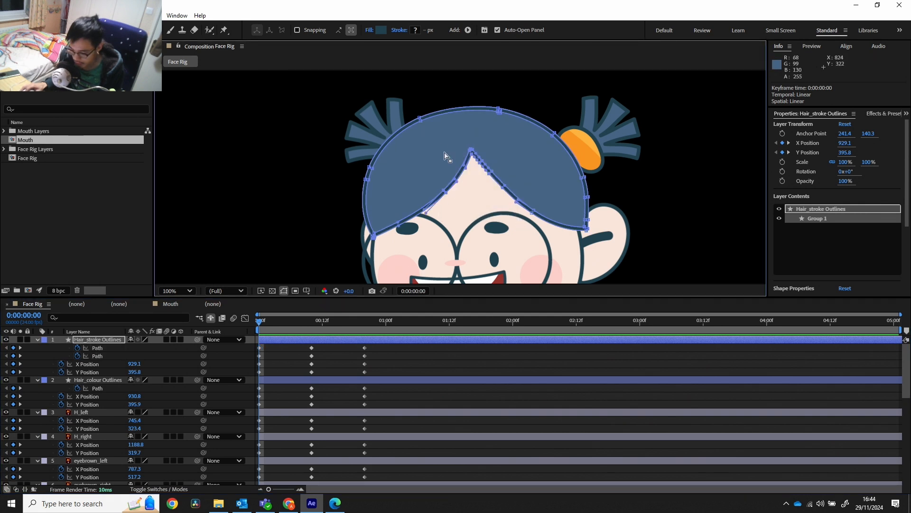
pyautogui.moveTo(425, 135); pyautogui.dragTo(481, 176)
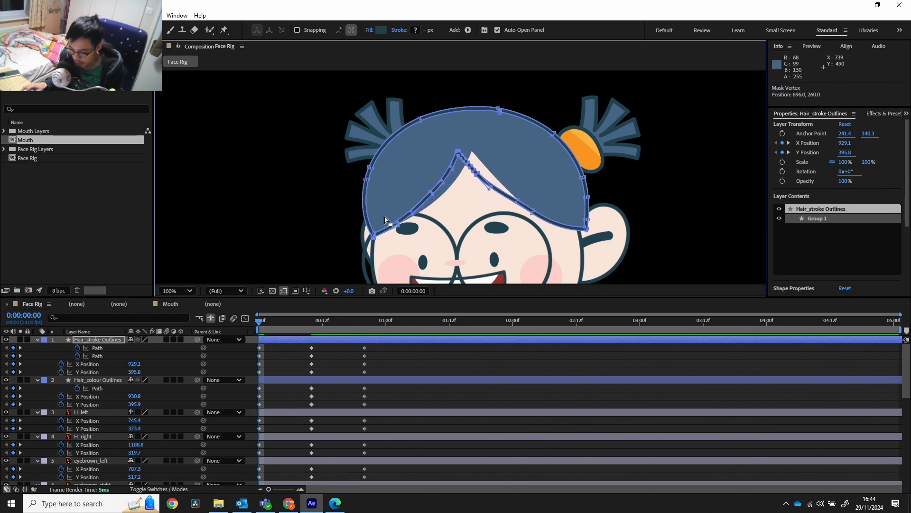
# Pull the lower-left corner, left side and upper-left vertices of the Hair_stroke Outlines path outward
pyautogui.moveTo(340, 209); pyautogui.dragTo(361, 241)
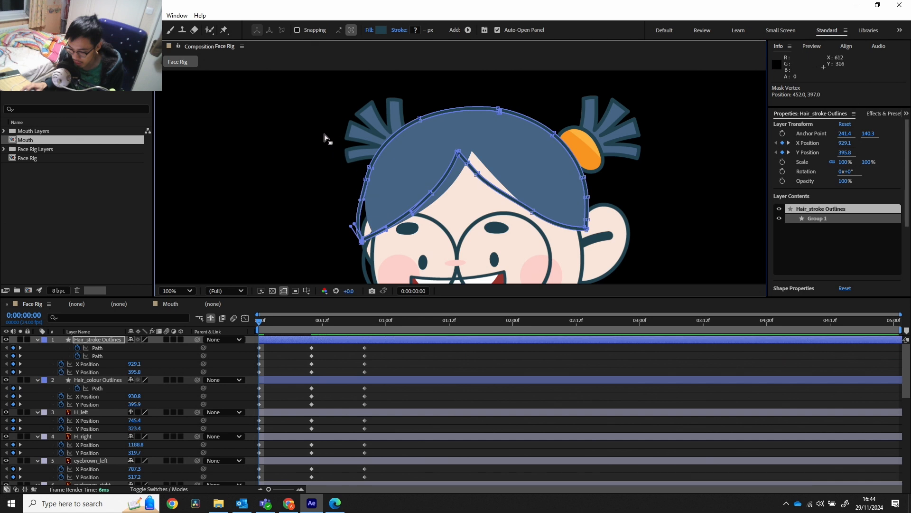
pyautogui.moveTo(381, 183); pyautogui.dragTo(388, 201)
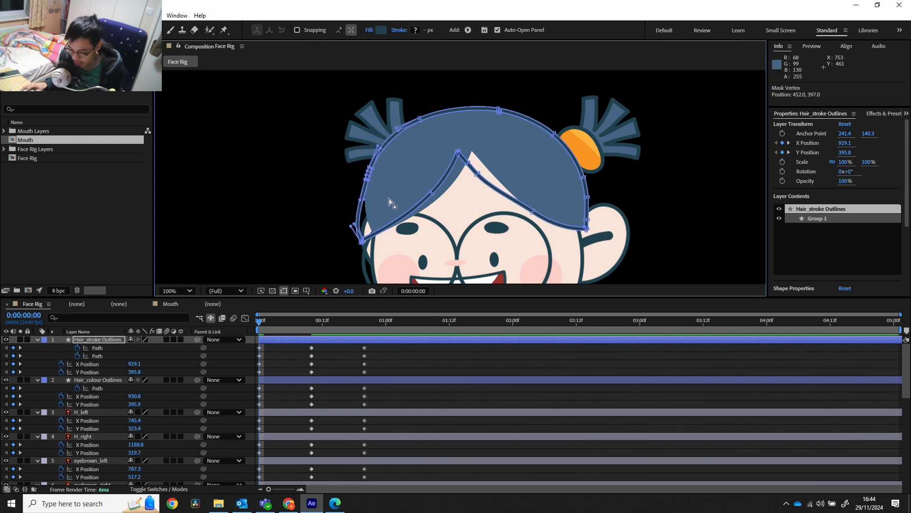
pyautogui.moveTo(368, 168); pyautogui.dragTo(363, 168)
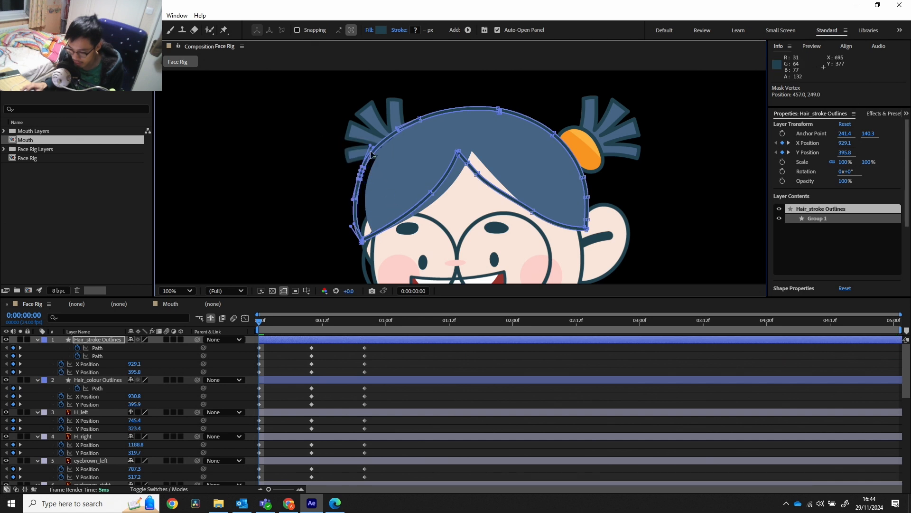
pyautogui.moveTo(368, 103); pyautogui.dragTo(414, 117)
pyautogui.hotkey('ctrl', 'z')
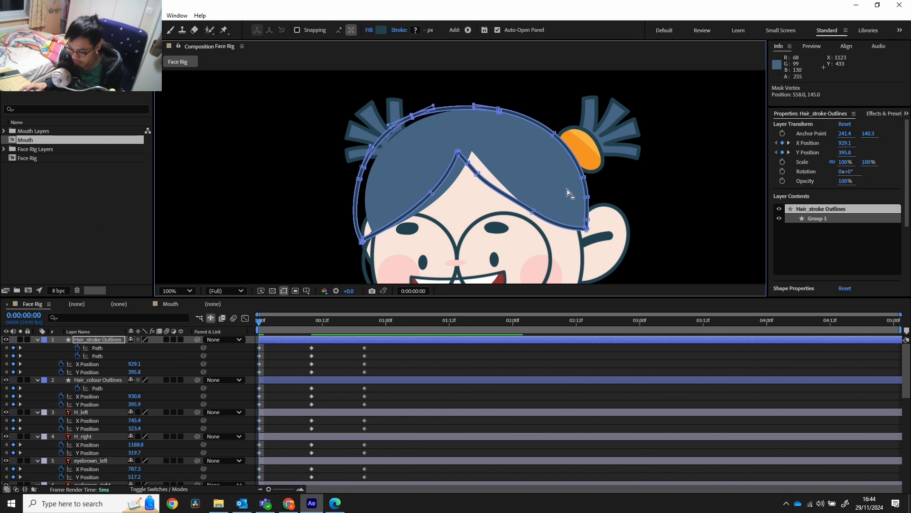
# Move the lower-right corner and right-side vertices of the Hair_stroke Outlines path inward to narrow that side
pyautogui.moveTo(537, 186); pyautogui.dragTo(616, 258)
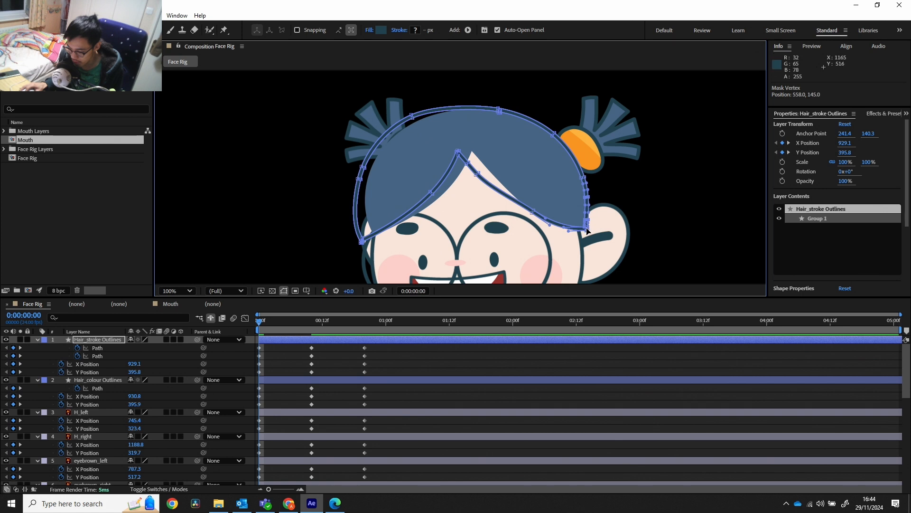
pyautogui.moveTo(588, 231); pyautogui.dragTo(582, 234)
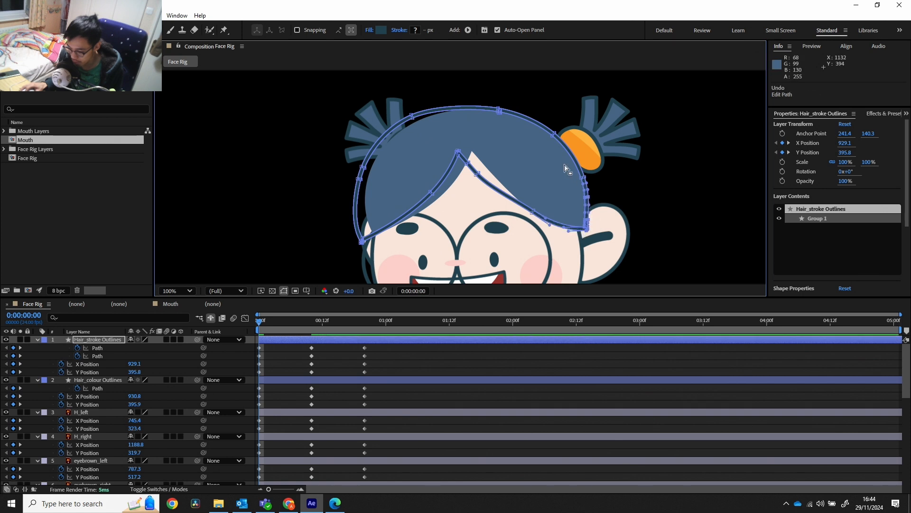
pyautogui.moveTo(640, 165); pyautogui.dragTo(512, 280)
pyautogui.hotkey('ctrl', 'z')
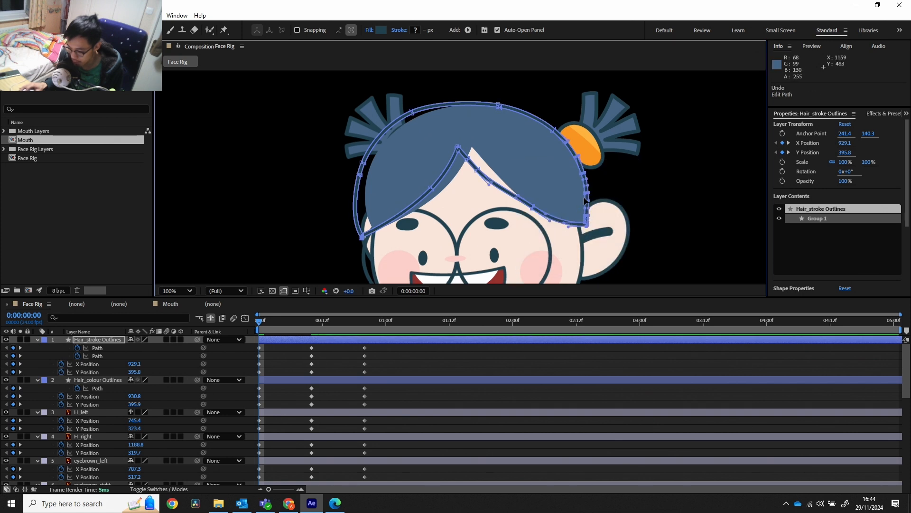
pyautogui.moveTo(587, 196); pyautogui.dragTo(576, 196)
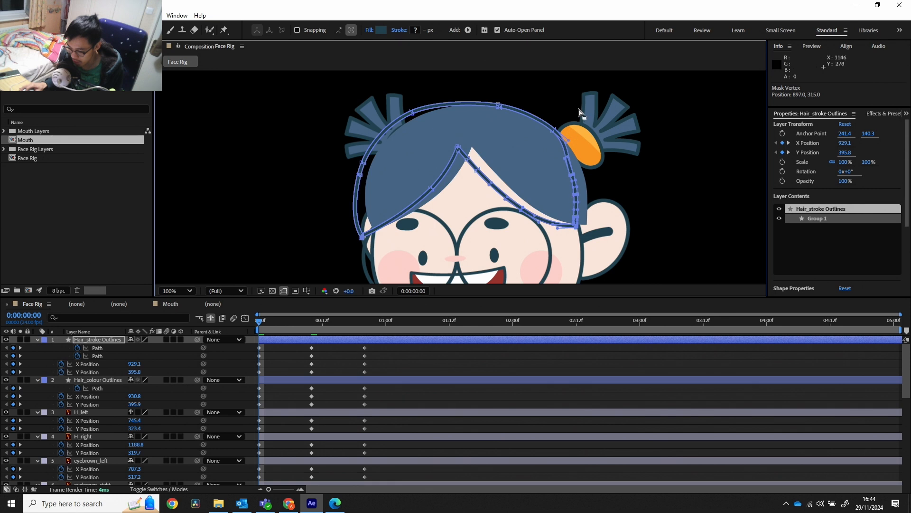
# Shift the upper-right and top vertices of the Hair_stroke Outlines path left to smooth the crown curve, and scrub to check it
pyautogui.moveTo(580, 104); pyautogui.dragTo(550, 131)
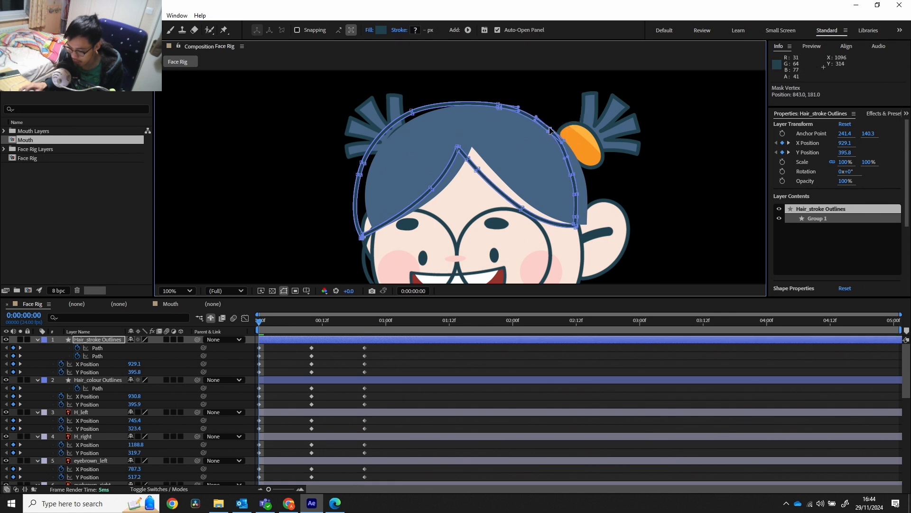
pyautogui.moveTo(531, 89); pyautogui.dragTo(485, 109)
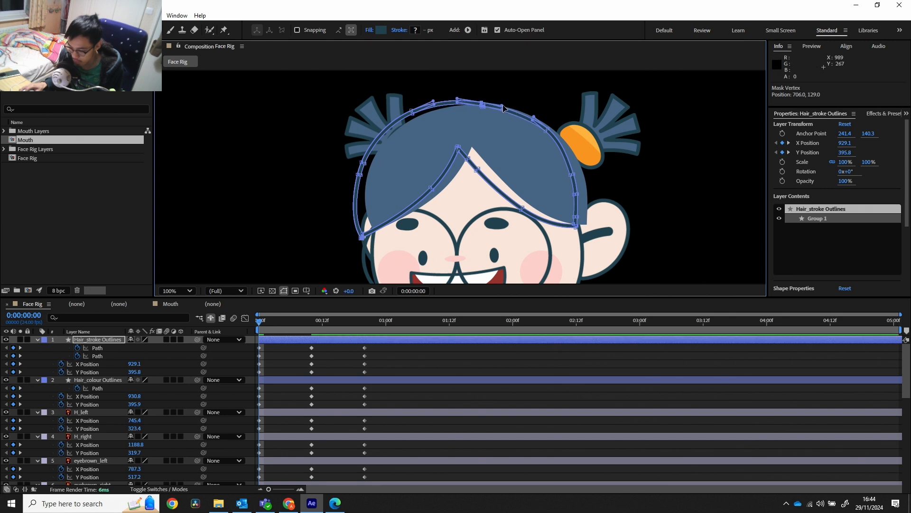
pyautogui.hotkey('ctrl', 'z')
pyautogui.moveTo(482, 103); pyautogui.dragTo(481, 104)
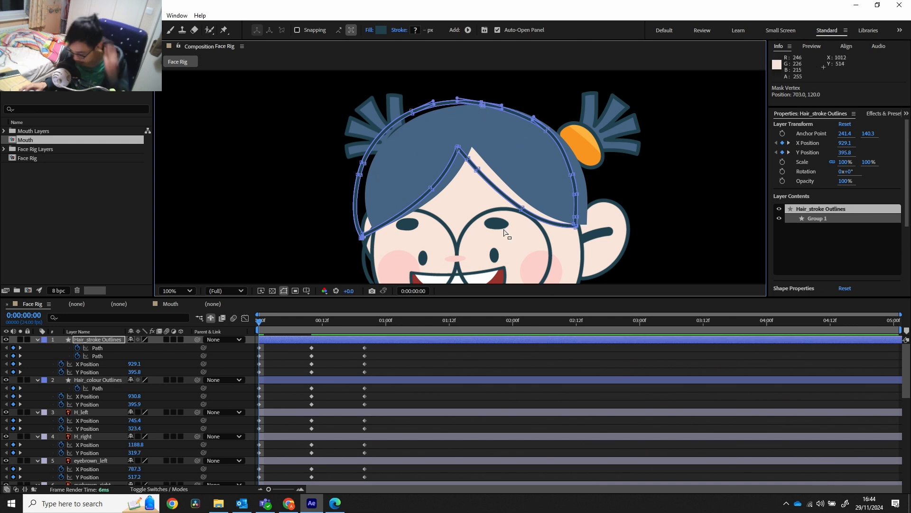
pyautogui.moveTo(275, 322); pyautogui.dragTo(248, 330)
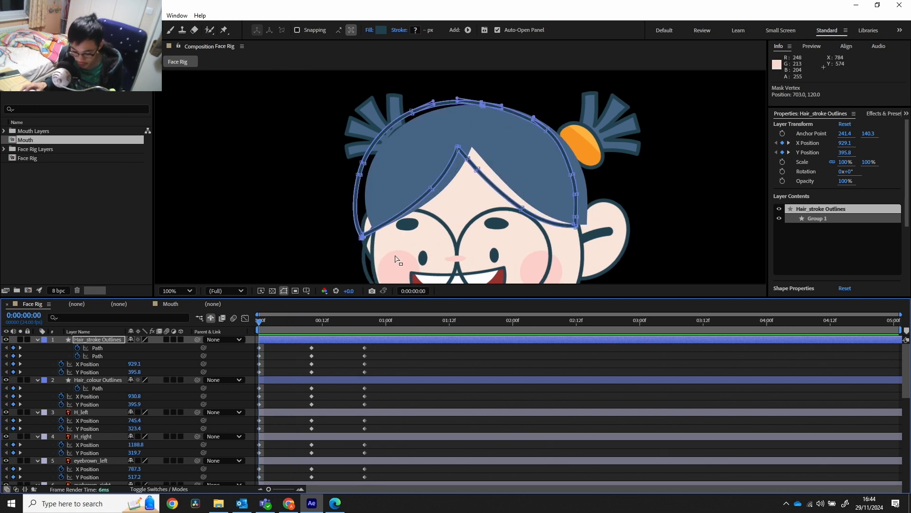
# Select the Hair_colour Outlines Path keyframe at 0:00:00:00 and move its lower-left corner and left-side vertices out to match the stroke
pyautogui.click(98, 389)
pyautogui.click(265, 388)
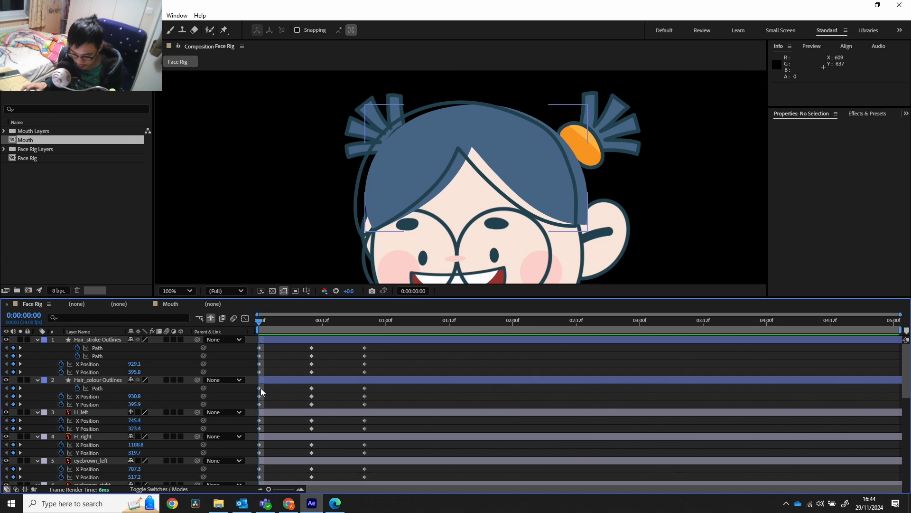
pyautogui.click(260, 388)
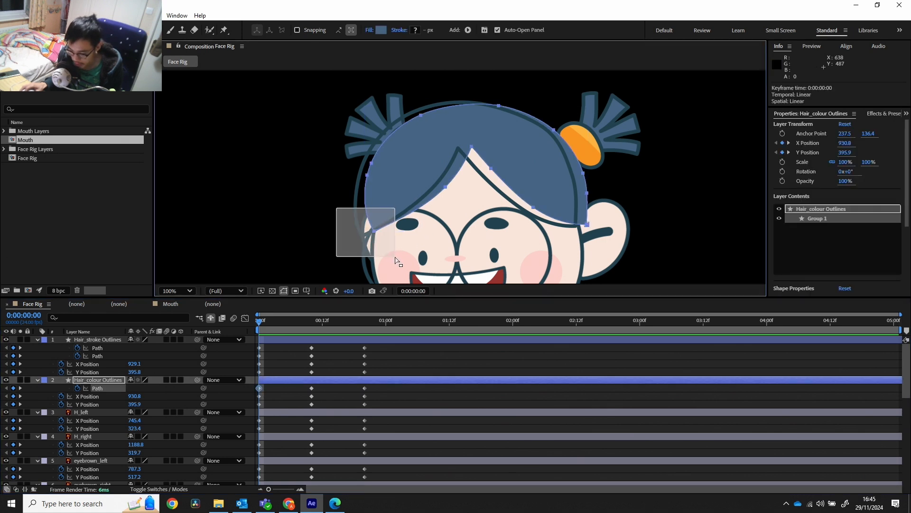
pyautogui.click(377, 231)
pyautogui.moveTo(374, 234); pyautogui.dragTo(363, 237)
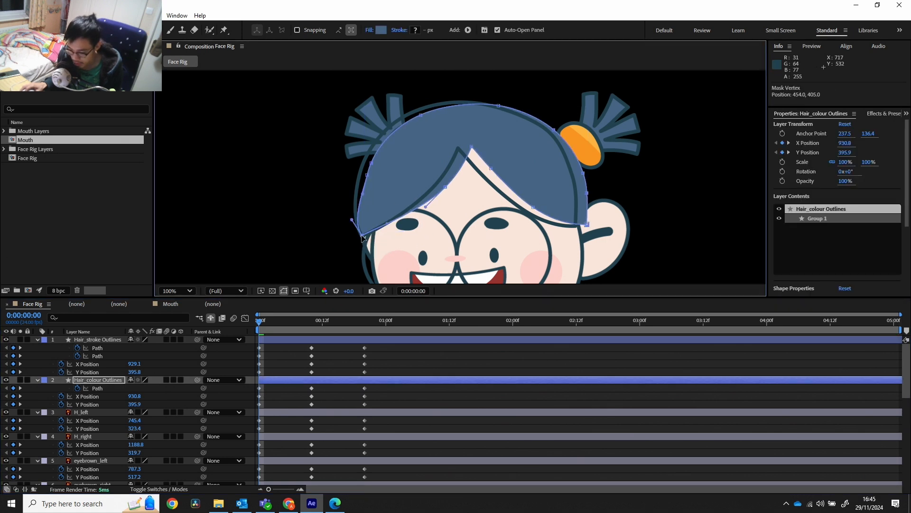
pyautogui.moveTo(340, 145); pyautogui.dragTo(390, 211)
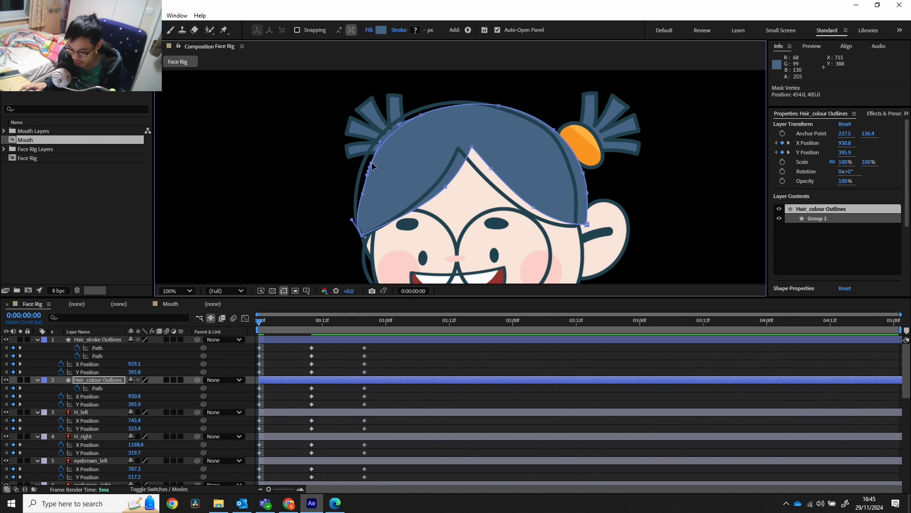
pyautogui.moveTo(371, 163); pyautogui.dragTo(364, 163)
# Fit the upper-left, parting and right fringe vertices of the Hair_colour Outlines path to the reshaped hair stroke
pyautogui.moveTo(398, 93); pyautogui.dragTo(431, 189)
pyautogui.moveTo(451, 135); pyautogui.dragTo(514, 195)
pyautogui.moveTo(486, 163); pyautogui.dragTo(489, 184)
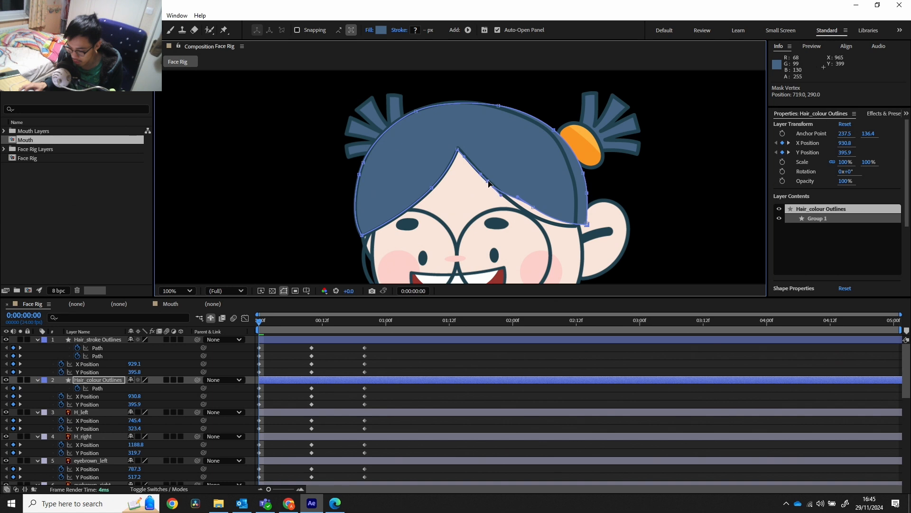
pyautogui.moveTo(534, 207); pyautogui.dragTo(531, 214)
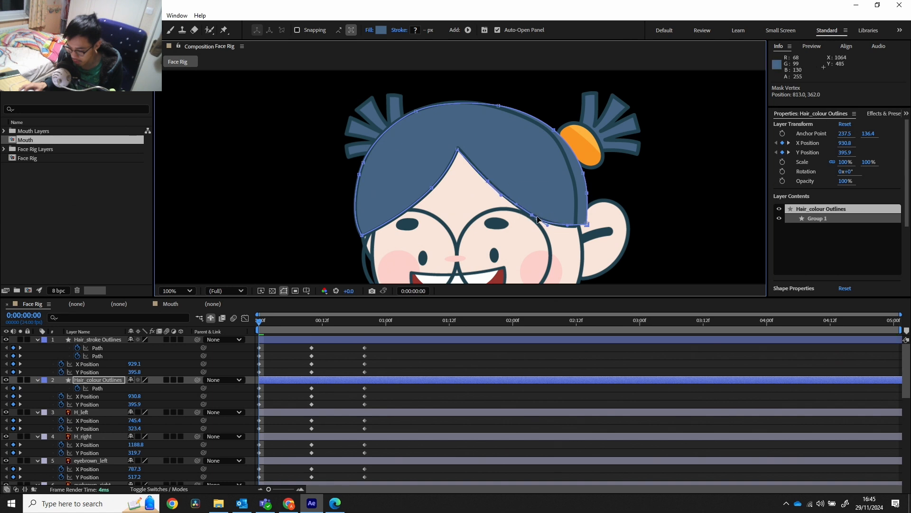
# Move the right-side and top vertices of the Hair_colour Outlines path inward to match the stroke, and fine-tune the right fringe vertex
pyautogui.moveTo(570, 180); pyautogui.dragTo(579, 224)
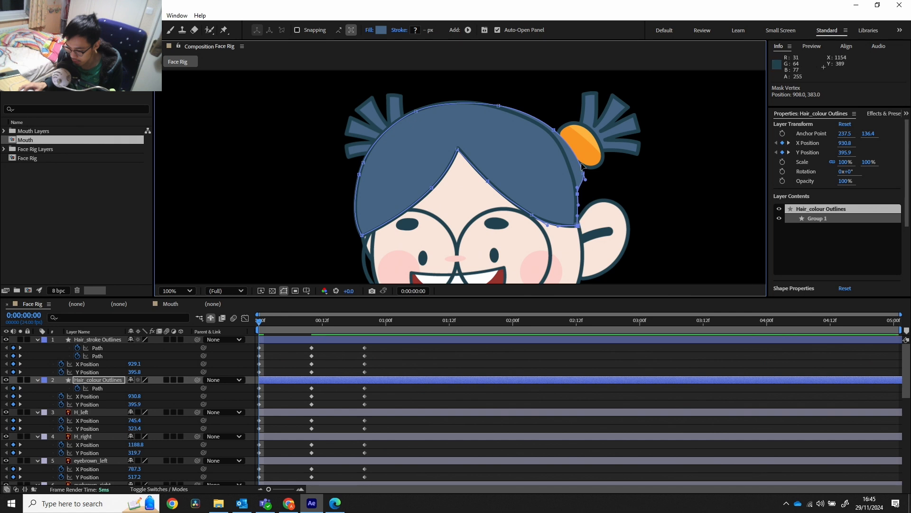
pyautogui.moveTo(585, 177); pyautogui.dragTo(578, 177)
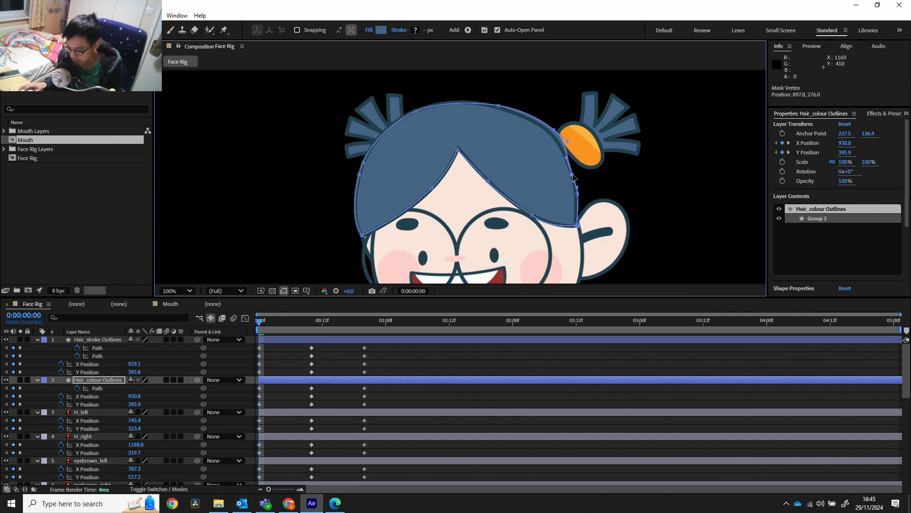
pyautogui.moveTo(554, 131); pyautogui.dragTo(547, 134)
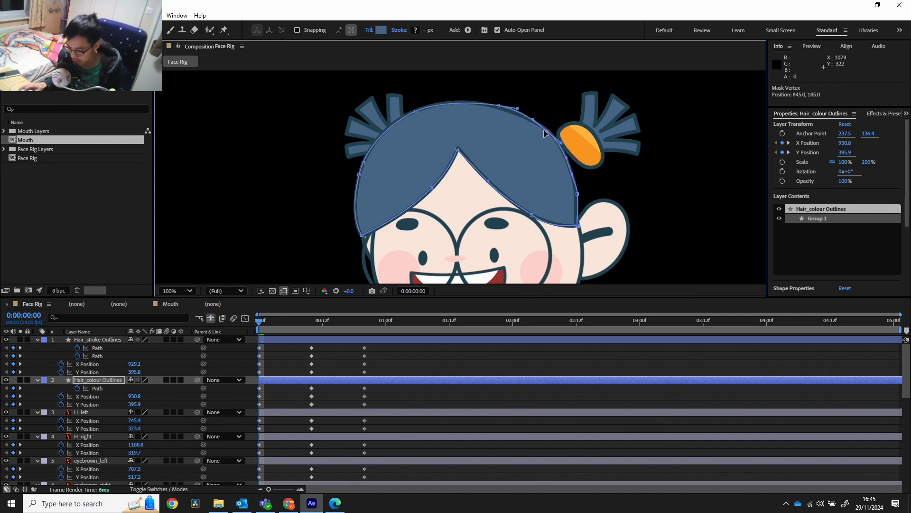
pyautogui.moveTo(498, 106); pyautogui.dragTo(491, 105)
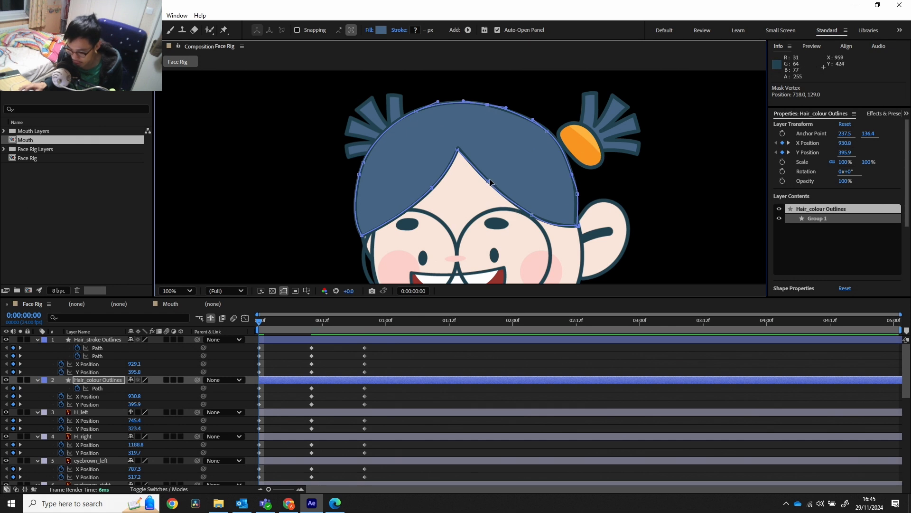
pyautogui.moveTo(489, 182); pyautogui.dragTo(492, 182)
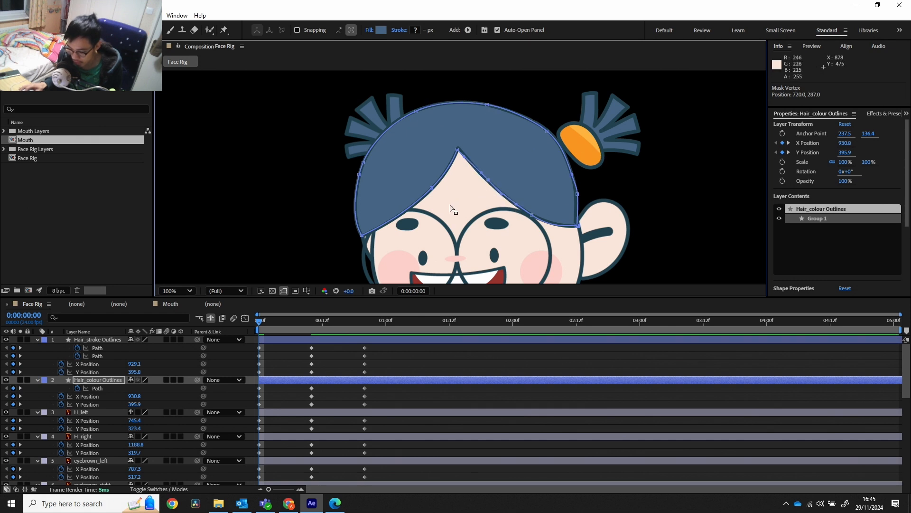
# Scrub through the start of the head turn to check the reshaped hair, and return to 0:00:00:00
pyautogui.moveTo(265, 323)
pyautogui.mouseDown()
pyautogui.moveTo(312, 323)
pyautogui.moveTo(260, 324)
pyautogui.moveTo(269, 324)
pyautogui.mouseUp()
pyautogui.scroll(-2, 358, 218)
pyautogui.scroll(1, 358, 214)
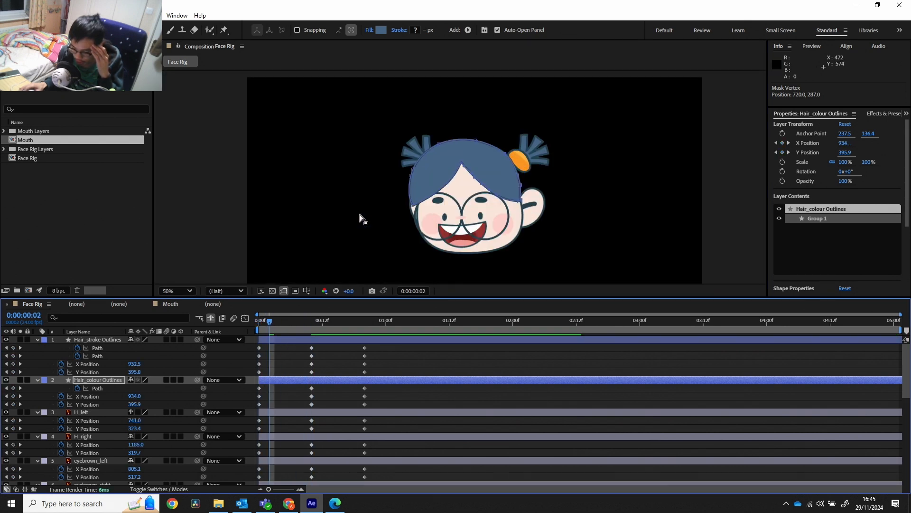
pyautogui.click(327, 244)
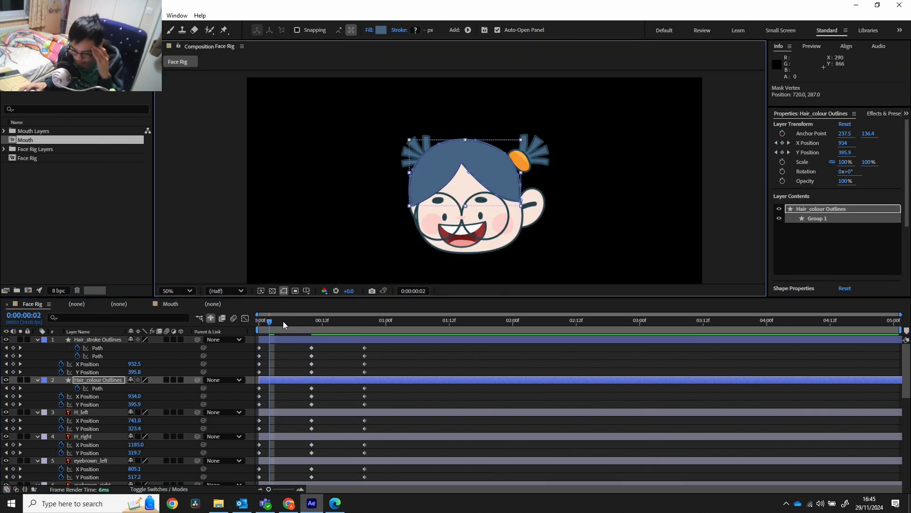
pyautogui.moveTo(277, 325); pyautogui.dragTo(249, 330)
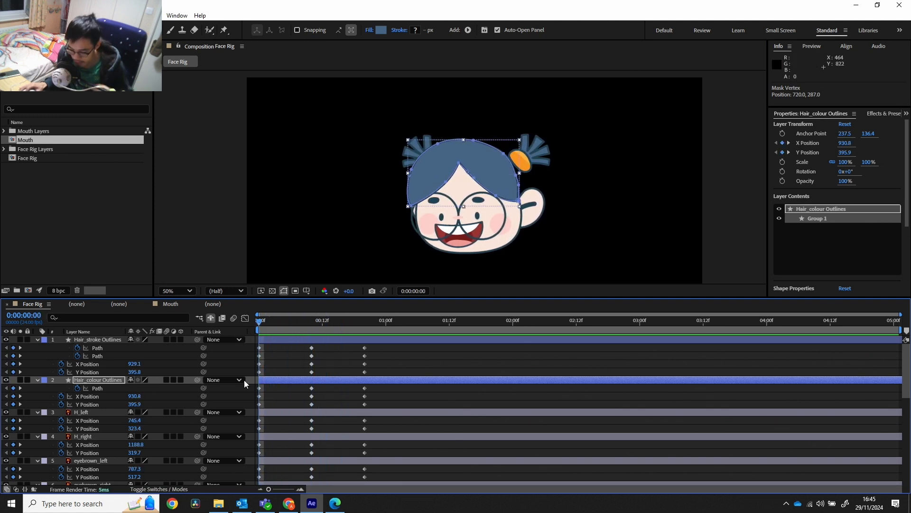
# Try an X Position of 1169.8 for the H_right keyframe at 0:00:00:00, scrub through the turn, and undo the change
pyautogui.scroll(-3, 264, 429)
pyautogui.scroll(-9, 264, 431)
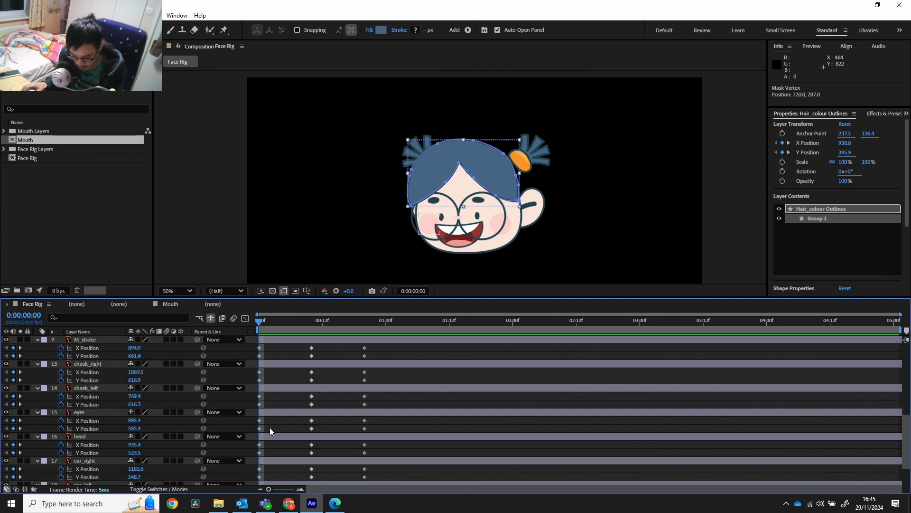
pyautogui.click(543, 159)
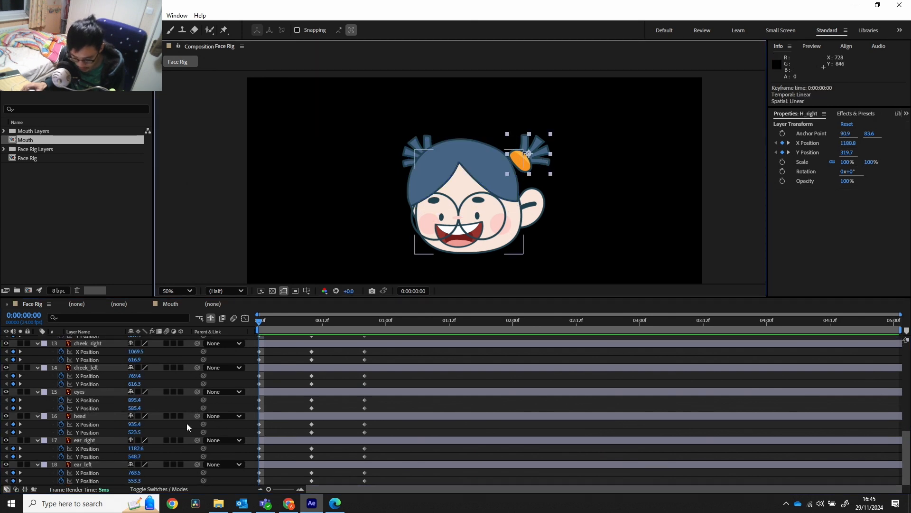
pyautogui.scroll(10, 123, 398)
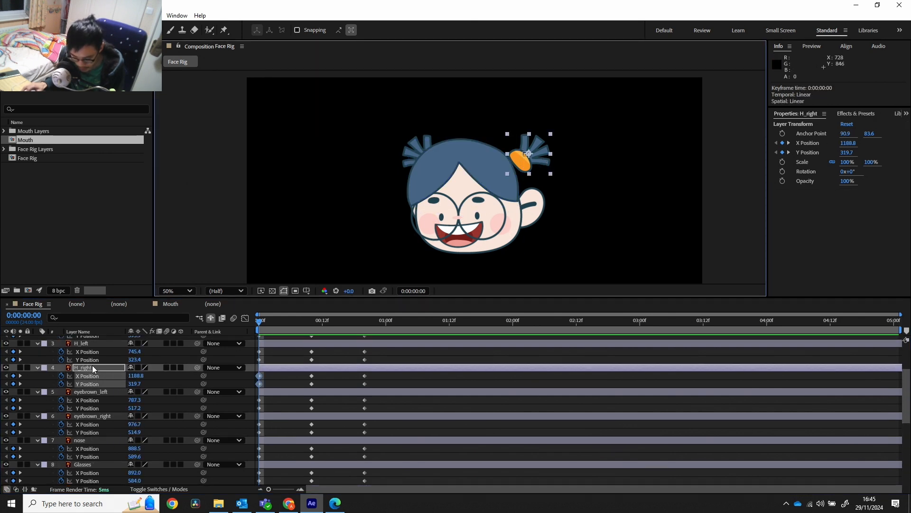
pyautogui.click(92, 366)
pyautogui.click(259, 375)
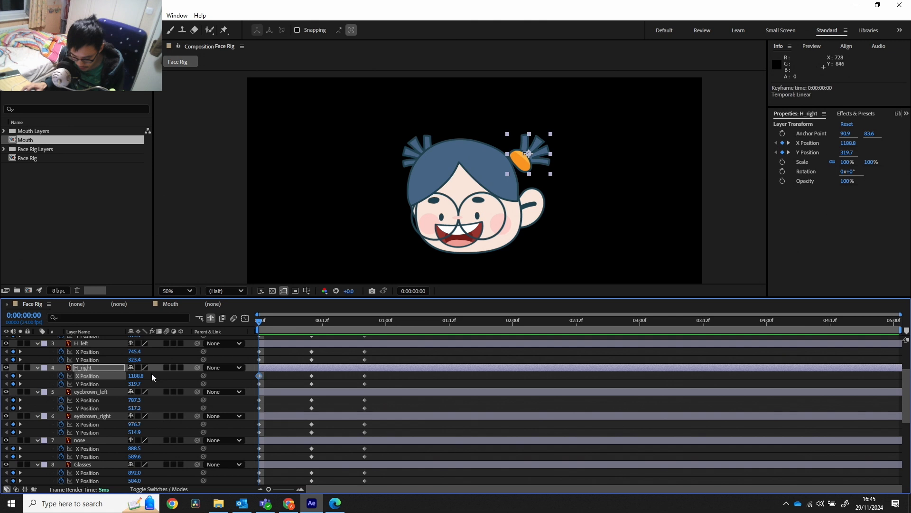
pyautogui.moveTo(134, 376); pyautogui.dragTo(129, 376)
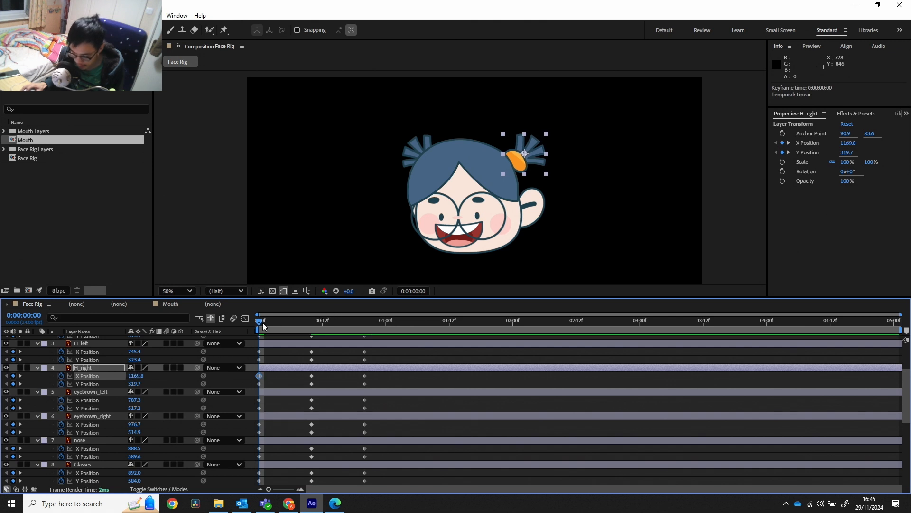
pyautogui.moveTo(332, 323); pyautogui.dragTo(248, 326)
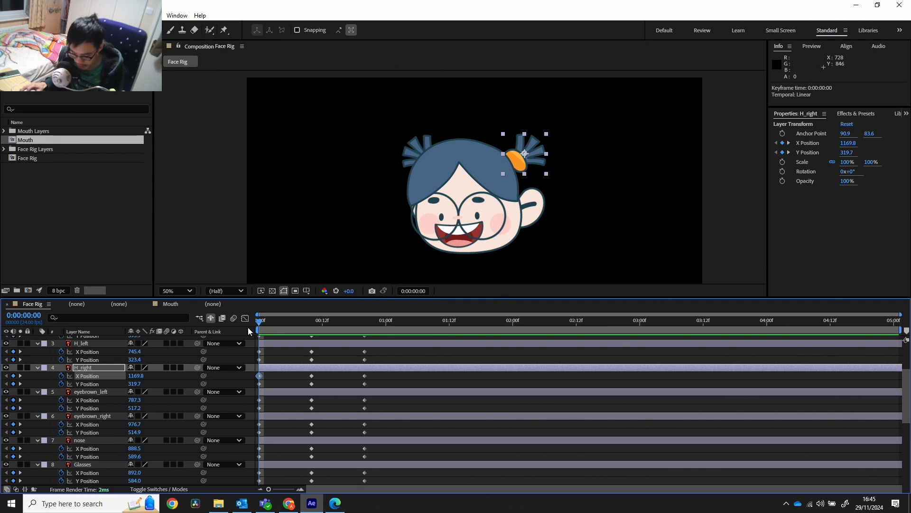
pyautogui.hotkey('ctrl', 'z')
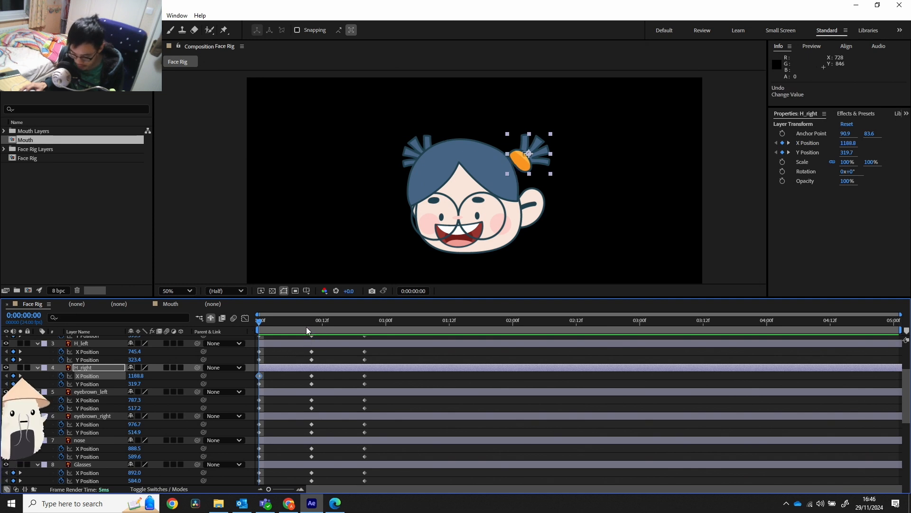
# Set the H_right X Position keyframe at 0:00:00:00 to 1146.8, scrubbing through the head turn to check the hair bun's placement
pyautogui.moveTo(306, 326); pyautogui.dragTo(252, 332)
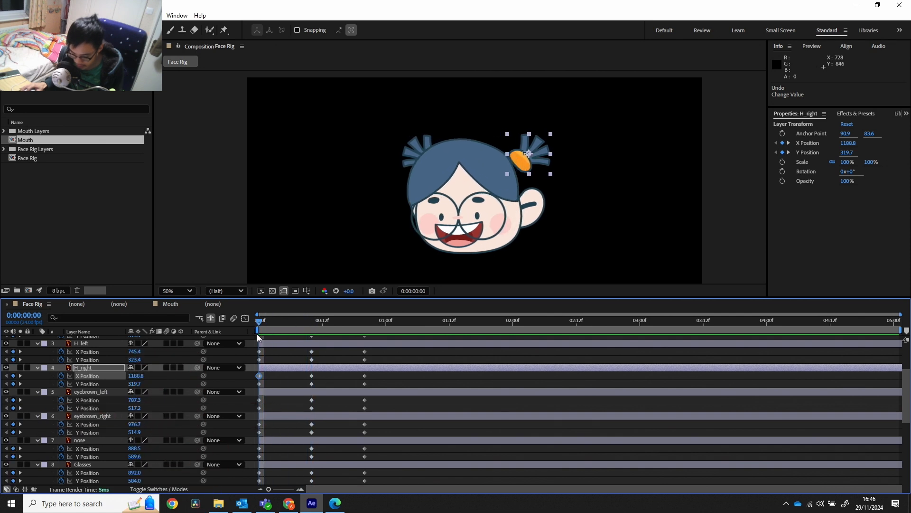
pyautogui.click(173, 342)
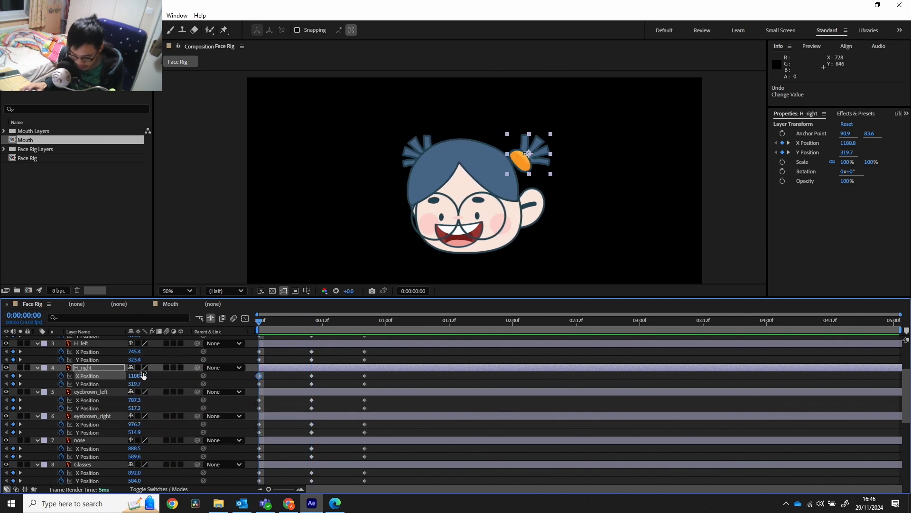
pyautogui.click(271, 321)
pyautogui.moveTo(271, 321); pyautogui.dragTo(350, 321)
pyautogui.moveTo(255, 322)
pyautogui.mouseDown()
pyautogui.moveTo(349, 320)
pyautogui.moveTo(225, 326)
pyautogui.moveTo(331, 326)
pyautogui.moveTo(251, 334)
pyautogui.mouseUp()
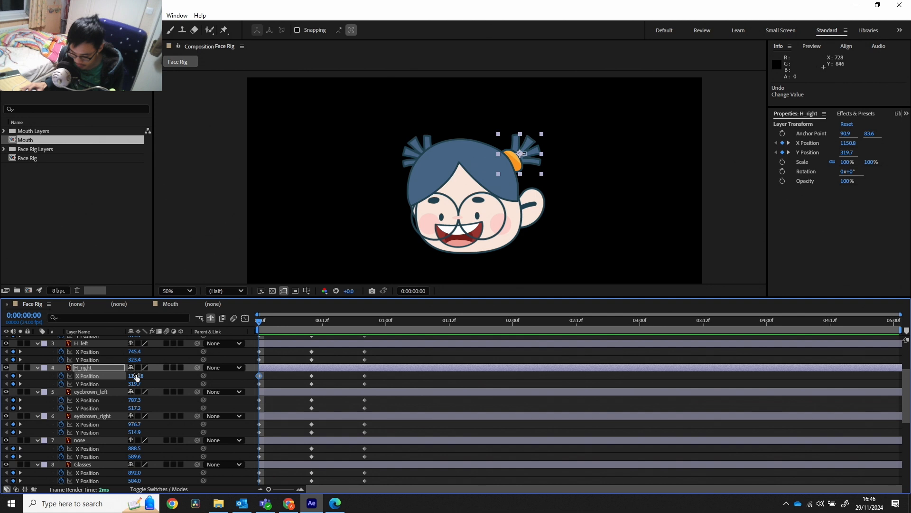
pyautogui.moveTo(138, 376); pyautogui.dragTo(146, 374)
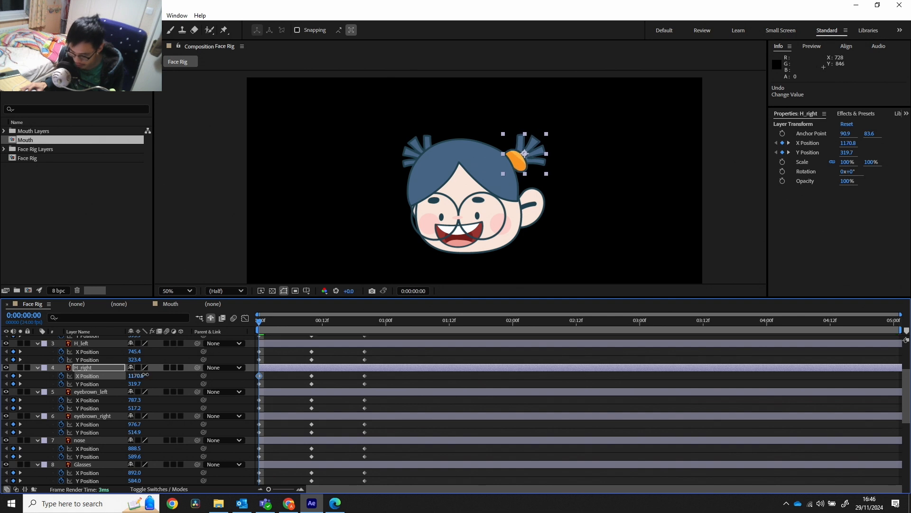
pyautogui.moveTo(266, 323); pyautogui.dragTo(241, 327)
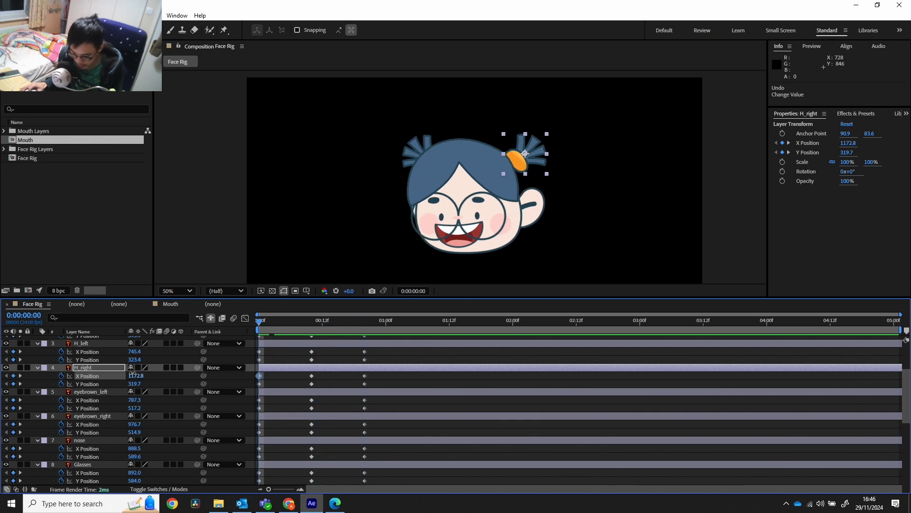
pyautogui.moveTo(260, 323)
pyautogui.mouseDown()
pyautogui.moveTo(353, 323)
pyautogui.moveTo(249, 334)
pyautogui.moveTo(317, 323)
pyautogui.moveTo(244, 327)
pyautogui.mouseUp()
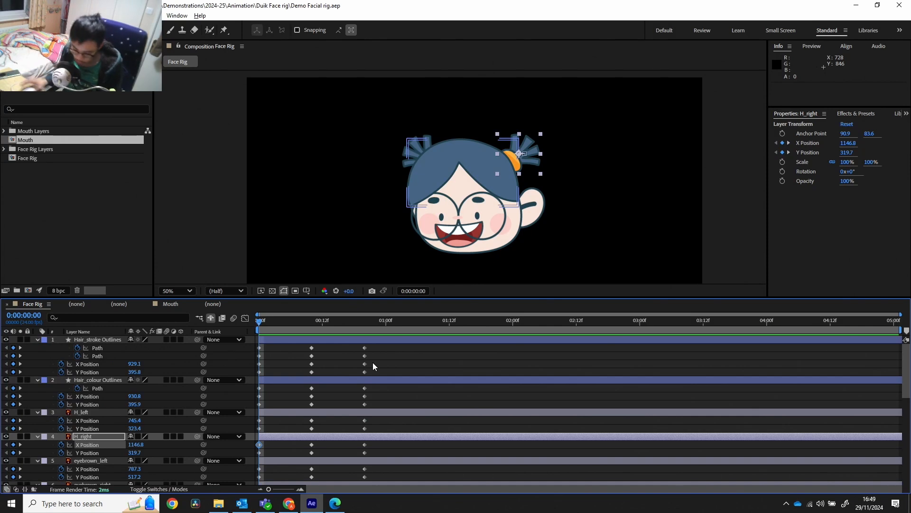
# Go to 0:00:00:20 and set the head layer's X Position keyframe to 994.4
pyautogui.moveTo(276, 321); pyautogui.dragTo(365, 351)
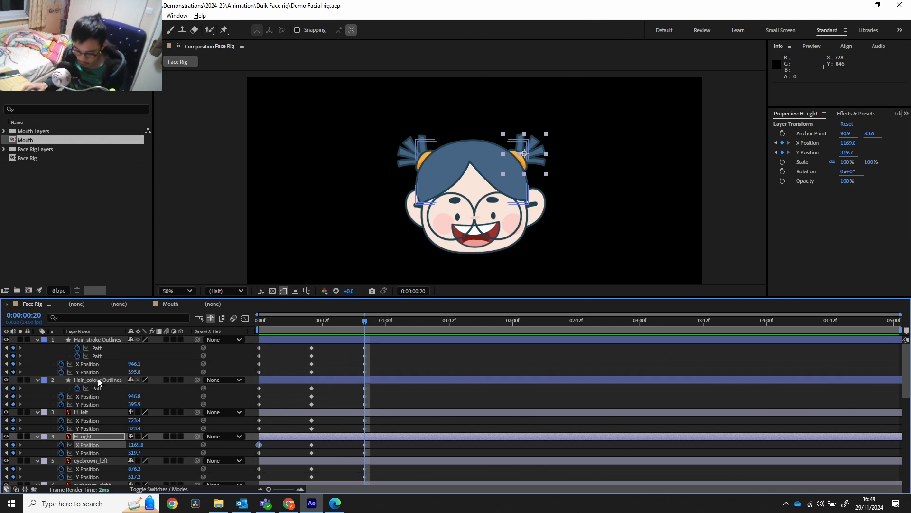
pyautogui.scroll(-8, 109, 389)
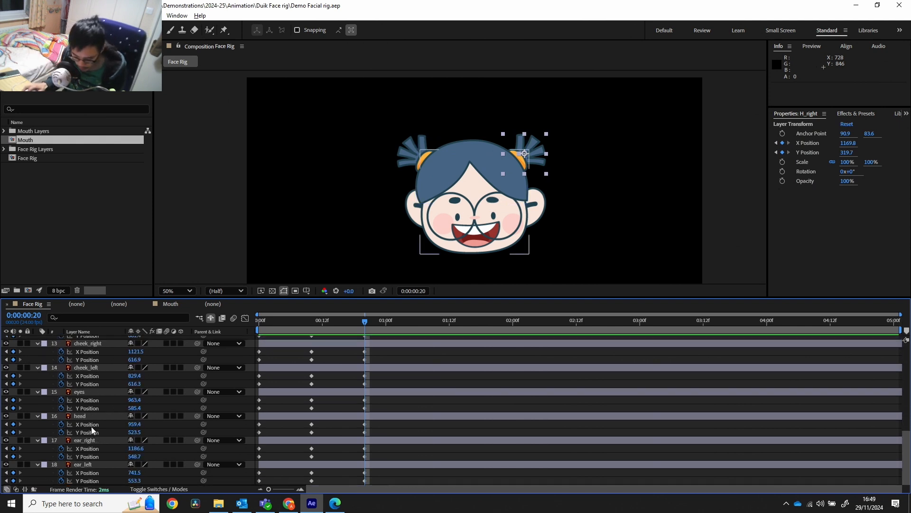
pyautogui.click(364, 424)
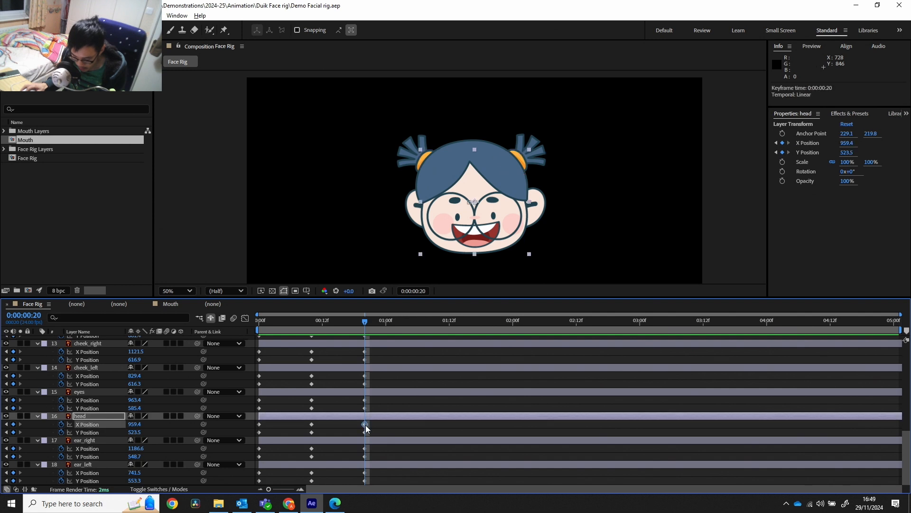
pyautogui.moveTo(133, 427); pyautogui.dragTo(150, 425)
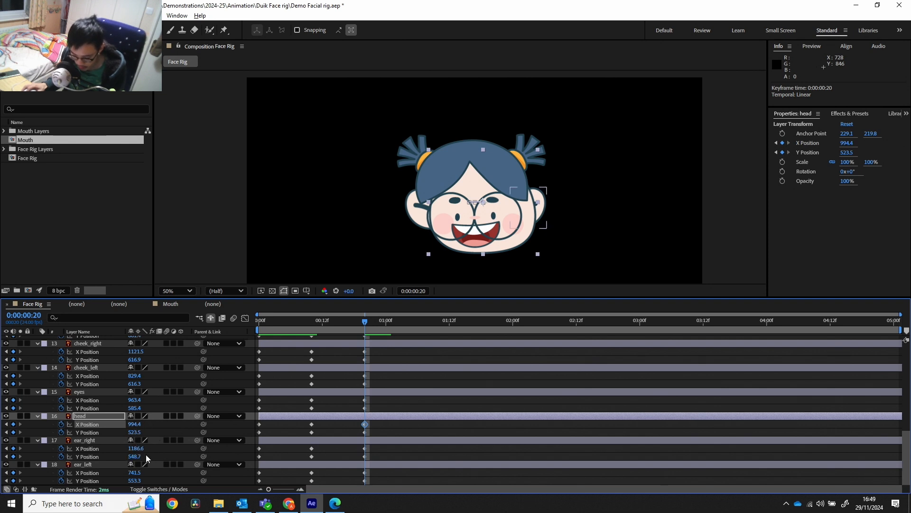
# At 0:00:00:20, set the X Position keyframes of ear_right to 1162.6 and ear_left to 764.5
pyautogui.click(365, 448)
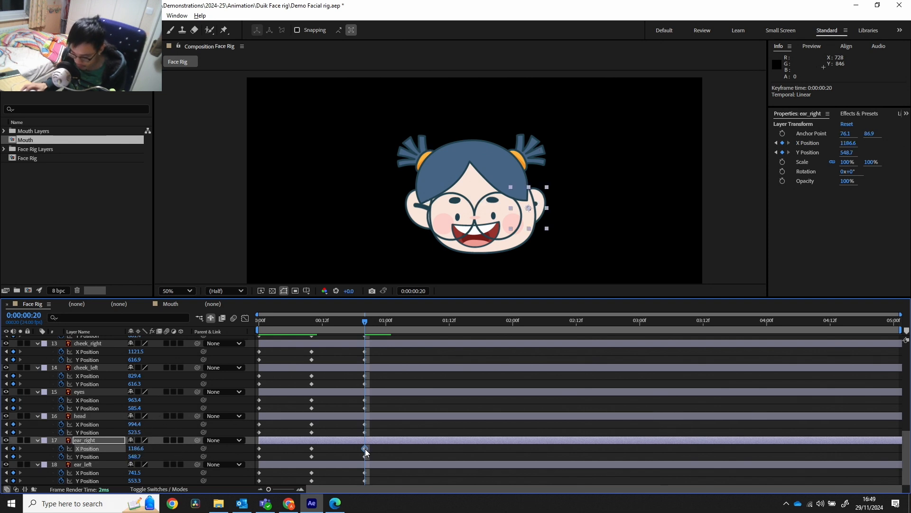
pyautogui.moveTo(141, 452); pyautogui.dragTo(132, 450)
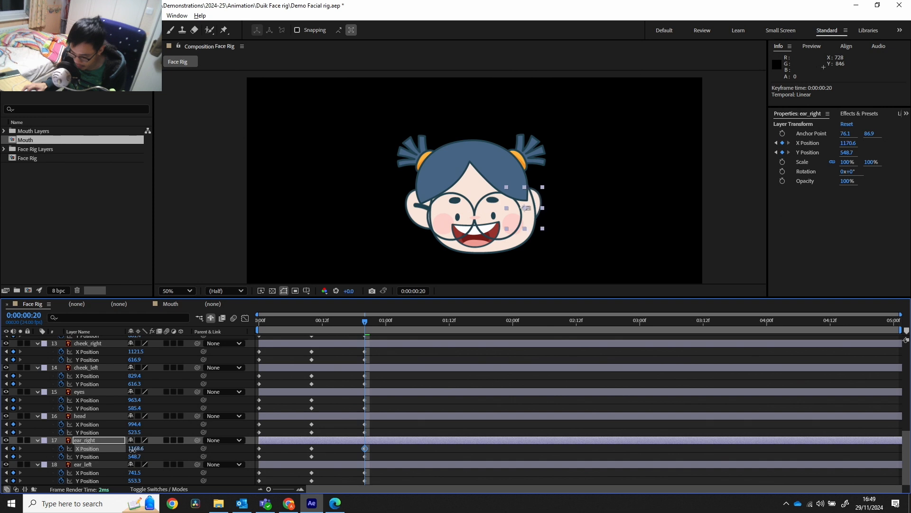
pyautogui.click(366, 473)
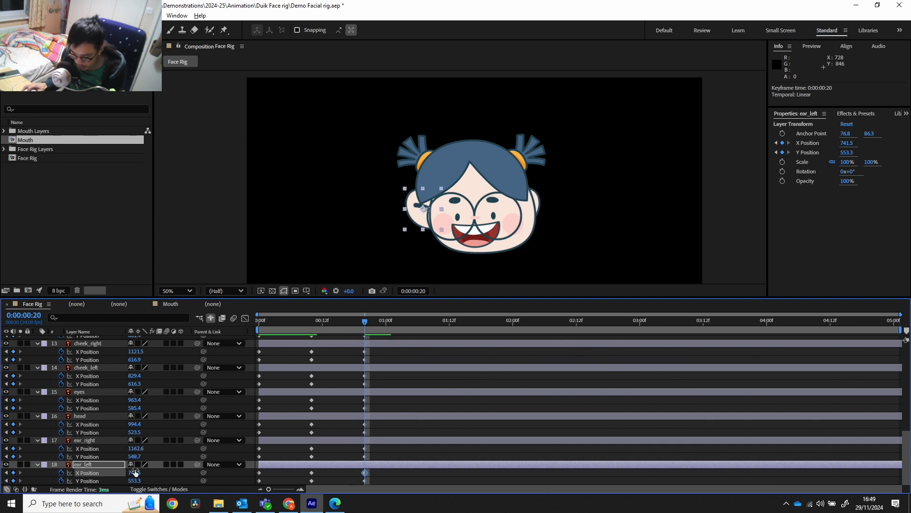
pyautogui.moveTo(142, 470); pyautogui.dragTo(148, 472)
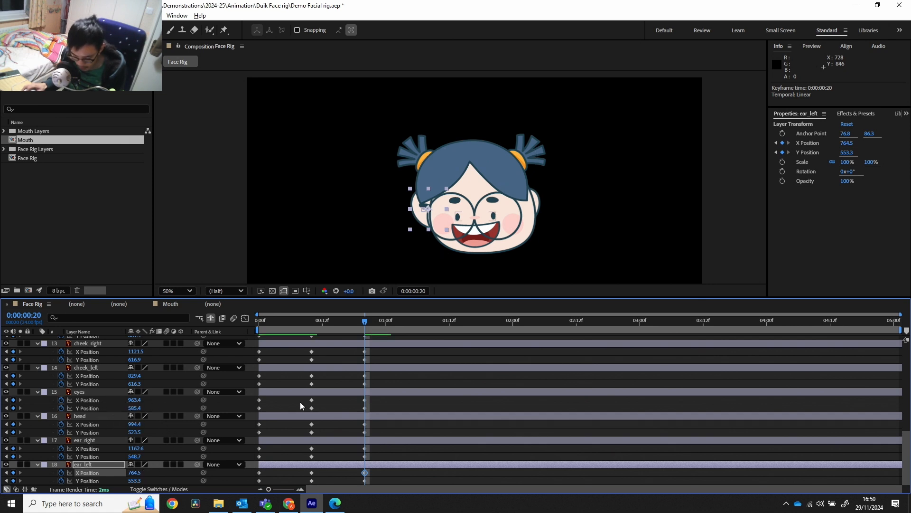
# At 0:00:00:20, set the X Position keyframes of eyes to 1038.4, cheek_left to 886.4 and cheek_right to 1182.5
pyautogui.click(365, 400)
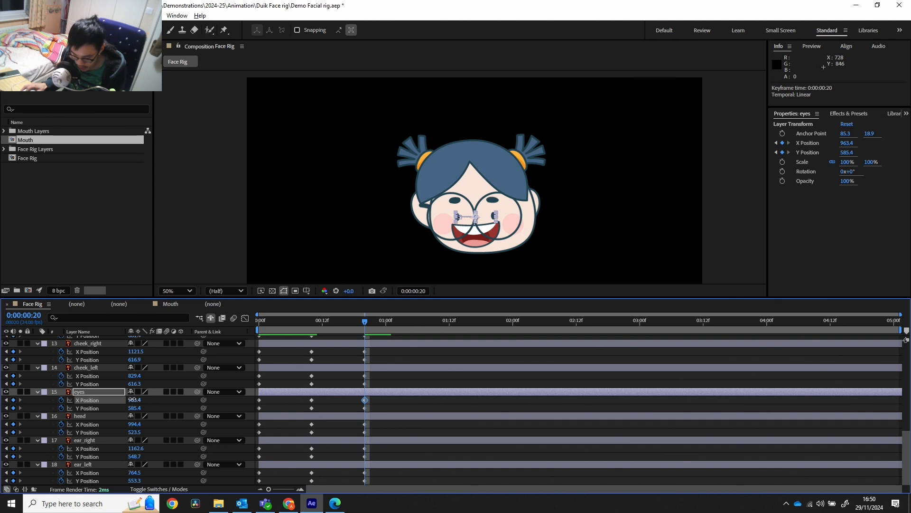
pyautogui.moveTo(132, 400); pyautogui.dragTo(161, 397)
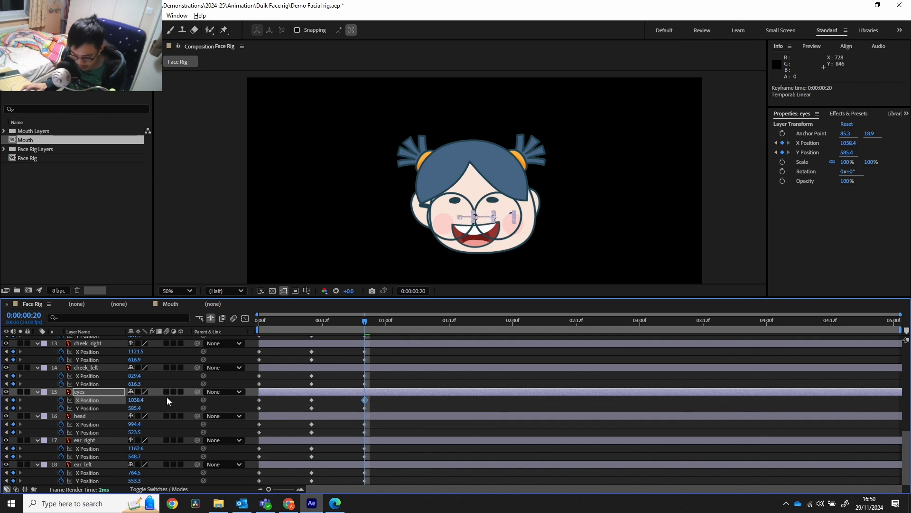
pyautogui.click(366, 375)
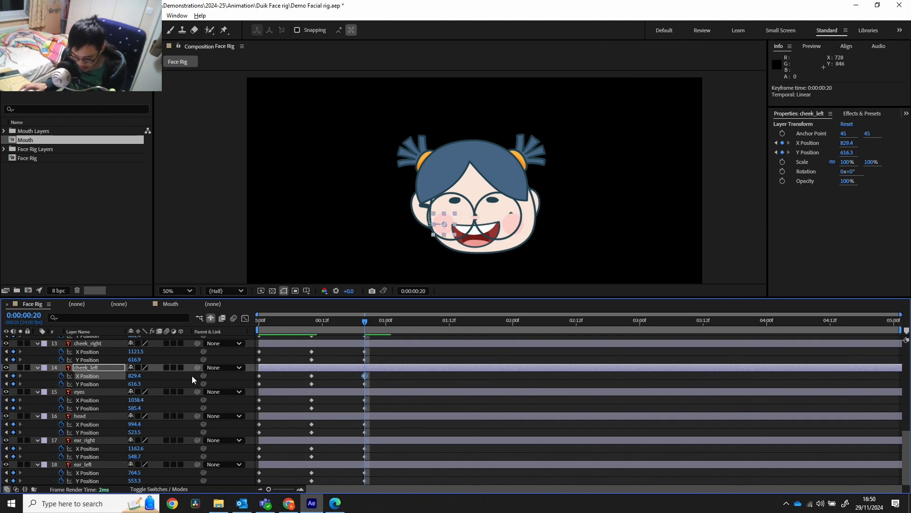
pyautogui.moveTo(135, 378); pyautogui.dragTo(163, 377)
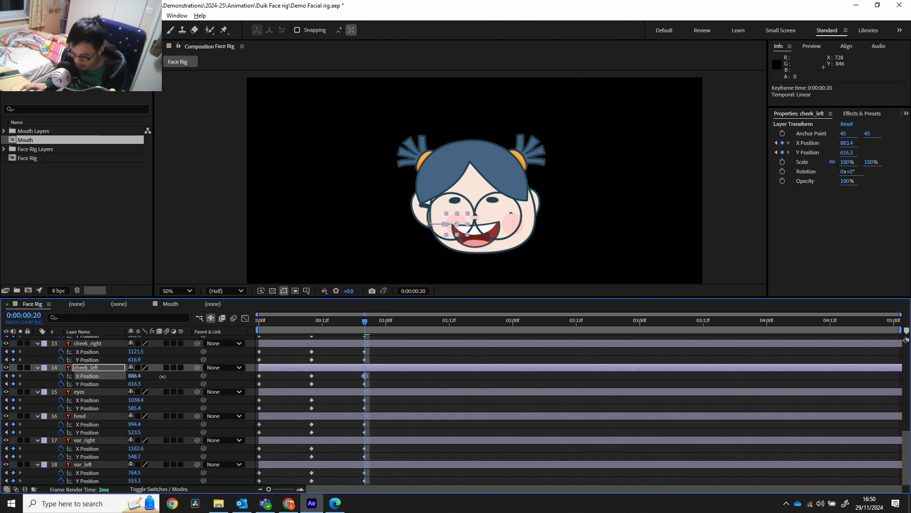
pyautogui.click(364, 352)
pyautogui.moveTo(134, 352); pyautogui.dragTo(170, 353)
# At 0:00:00:20, set the M_stroke X Position keyframe to 1047.9 and increase the Glasses X Position to sit around the shifted eyes
pyautogui.scroll(2, 154, 366)
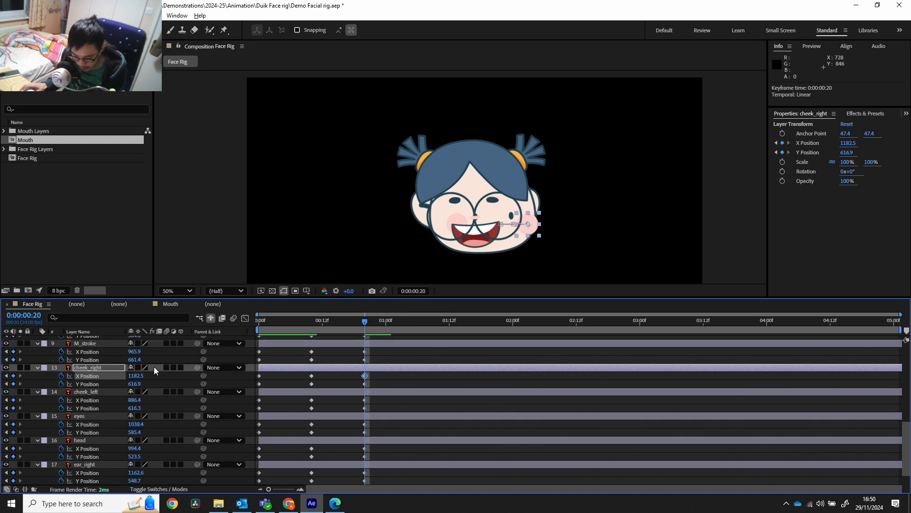
pyautogui.click(365, 376)
pyautogui.moveTo(135, 376); pyautogui.dragTo(170, 374)
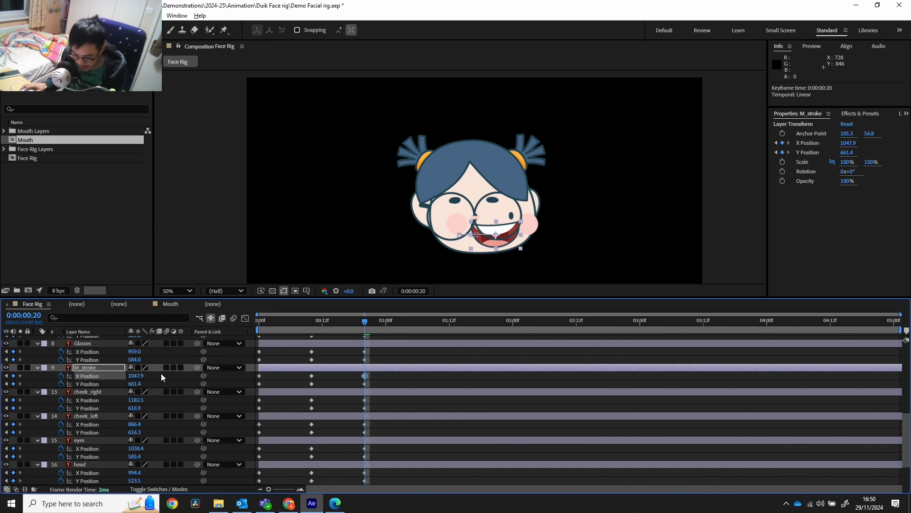
pyautogui.click(365, 351)
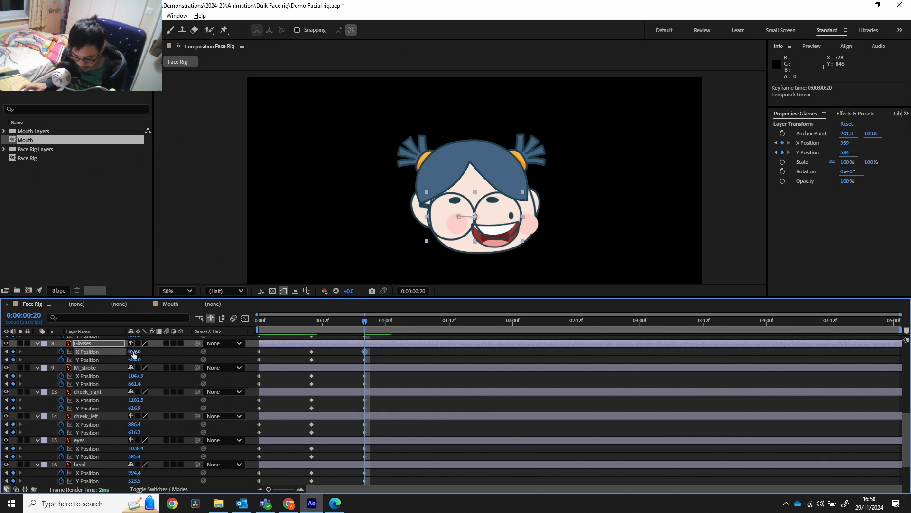
pyautogui.moveTo(134, 351); pyautogui.dragTo(166, 353)
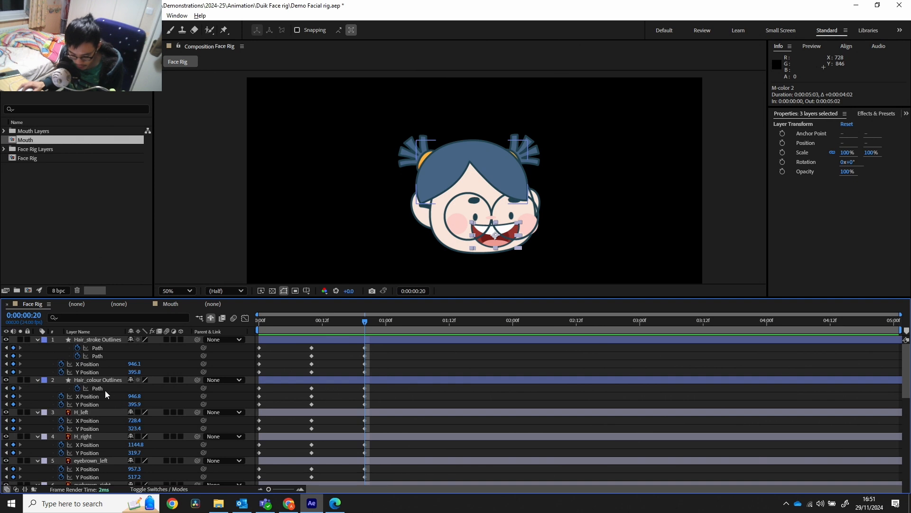
# At 0:00:00:20, set X Position to 976.8 for Hair_colour Outlines and 976.1 for Hair_stroke Outlines, and scrub back to check the turn
pyautogui.click(365, 396)
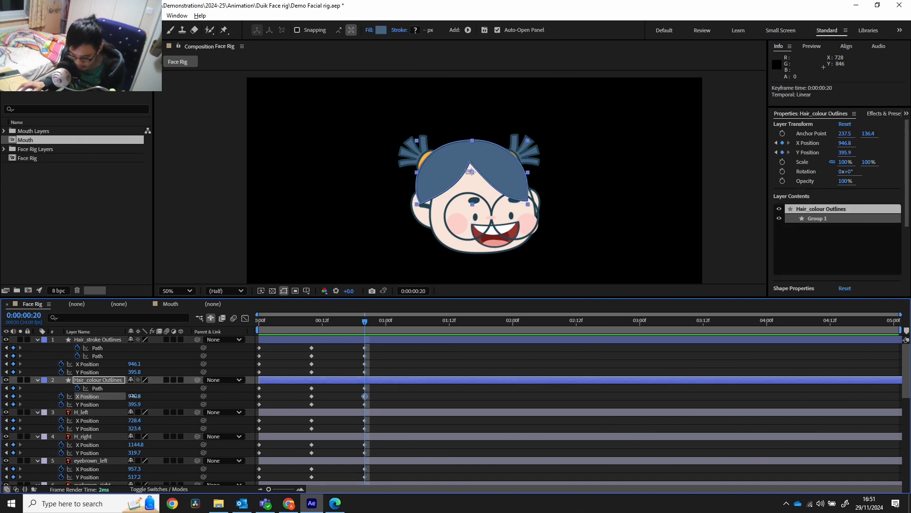
pyautogui.moveTo(133, 396); pyautogui.dragTo(148, 399)
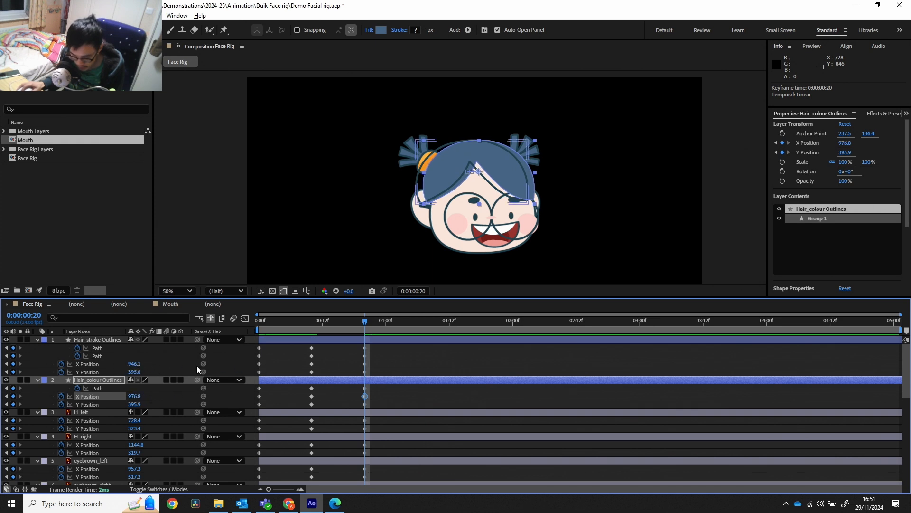
pyautogui.click(365, 365)
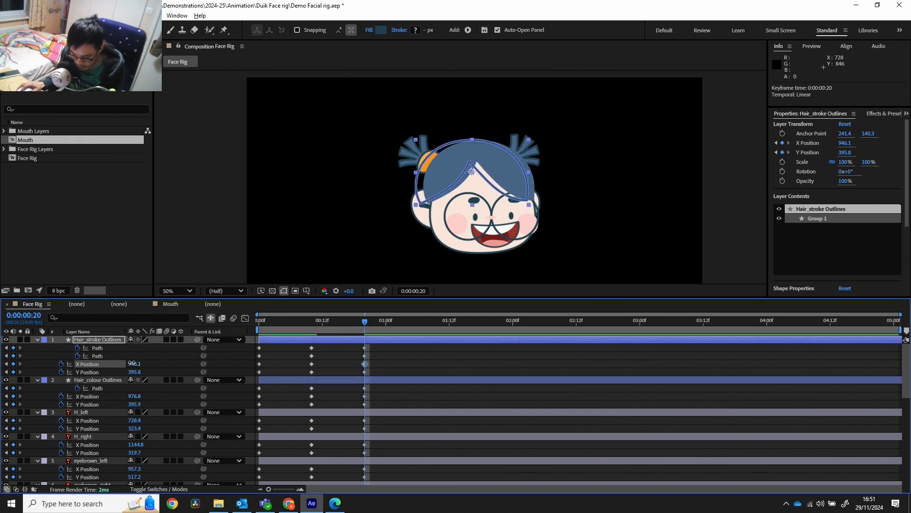
pyautogui.moveTo(131, 363); pyautogui.dragTo(146, 362)
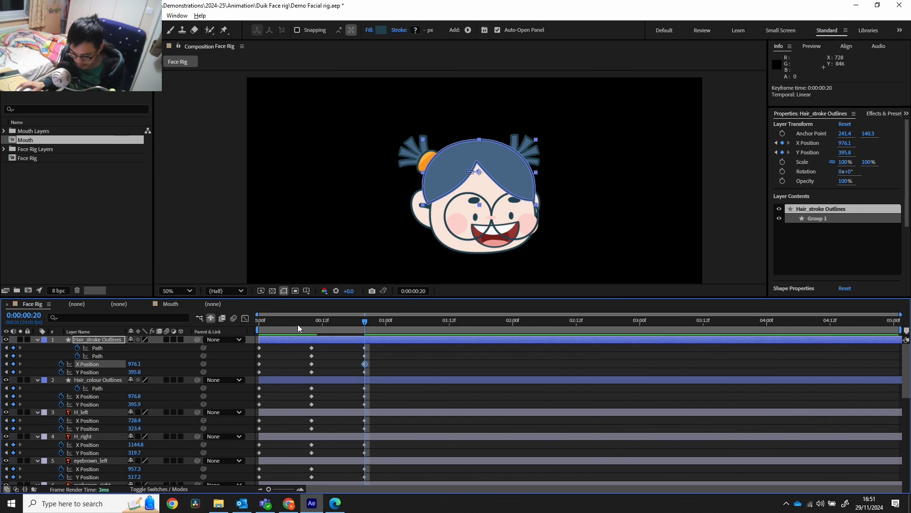
pyautogui.moveTo(298, 324); pyautogui.dragTo(364, 345)
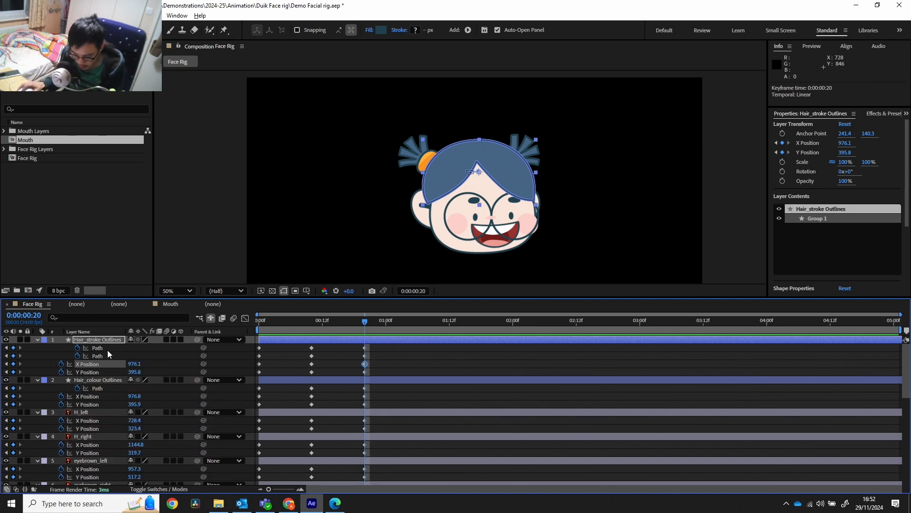
# At 0:00:00:20, shift the parting tip and crown vertices of both Hair_stroke Outlines paths toward the side the head turns to
pyautogui.click(107, 348)
pyautogui.keyDown('shift'); pyautogui.click(108, 355); pyautogui.keyUp('shift')
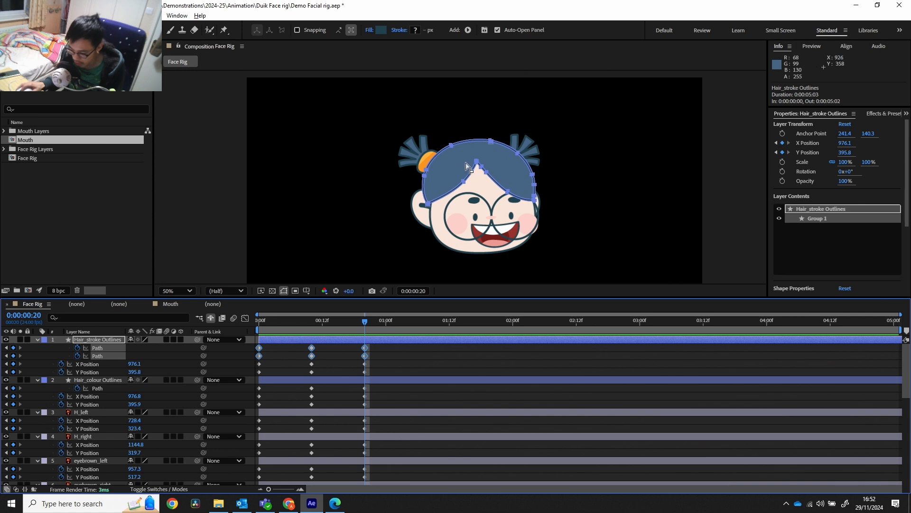
pyautogui.moveTo(464, 161); pyautogui.dragTo(504, 193)
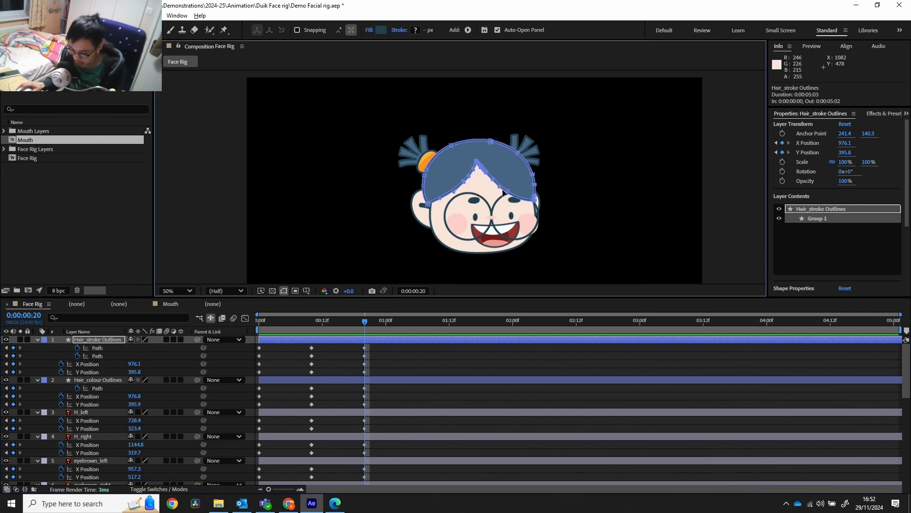
pyautogui.moveTo(453, 118); pyautogui.dragTo(491, 173)
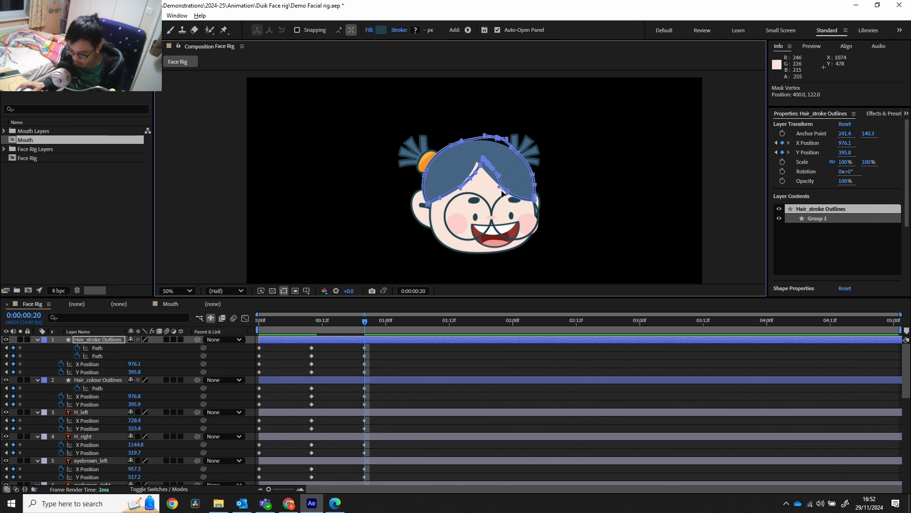
# Reshape the Hair_stroke paths on the orange-tie-free side, adjusting the fringe edge, crown and outer side vertices into a smooth curve
pyautogui.scroll(4, 502, 192)
pyautogui.scroll(-2, 528, 209)
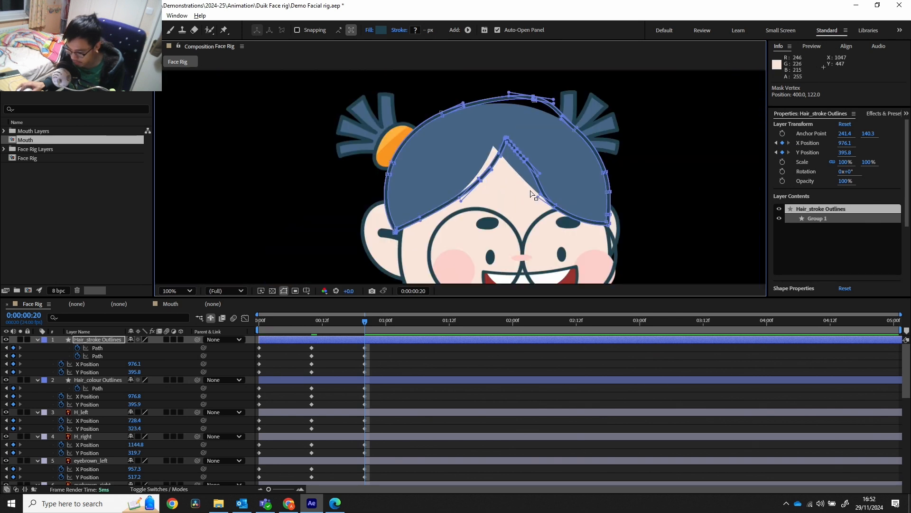
pyautogui.click(586, 227)
pyautogui.moveTo(555, 207); pyautogui.dragTo(565, 202)
pyautogui.moveTo(596, 117)
pyautogui.mouseDown()
pyautogui.moveTo(558, 149)
pyautogui.moveTo(581, 125)
pyautogui.mouseUp()
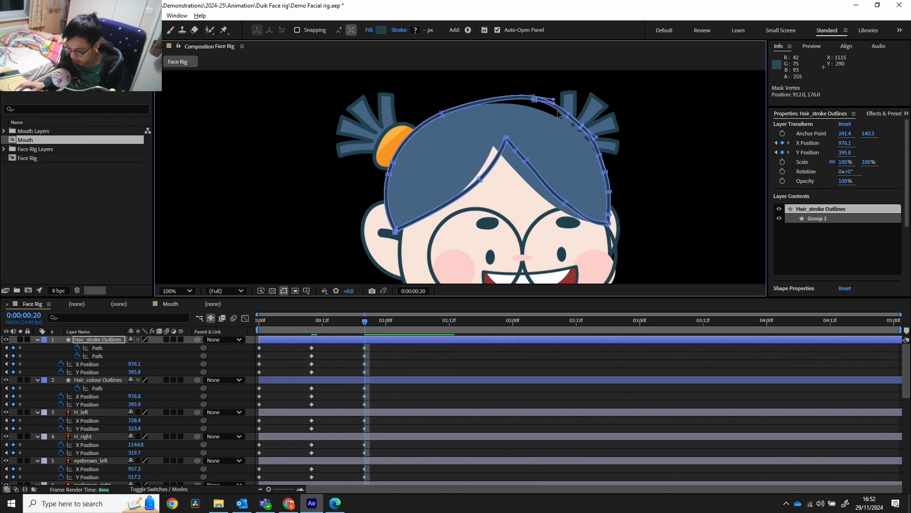
pyautogui.moveTo(544, 86); pyautogui.dragTo(530, 104)
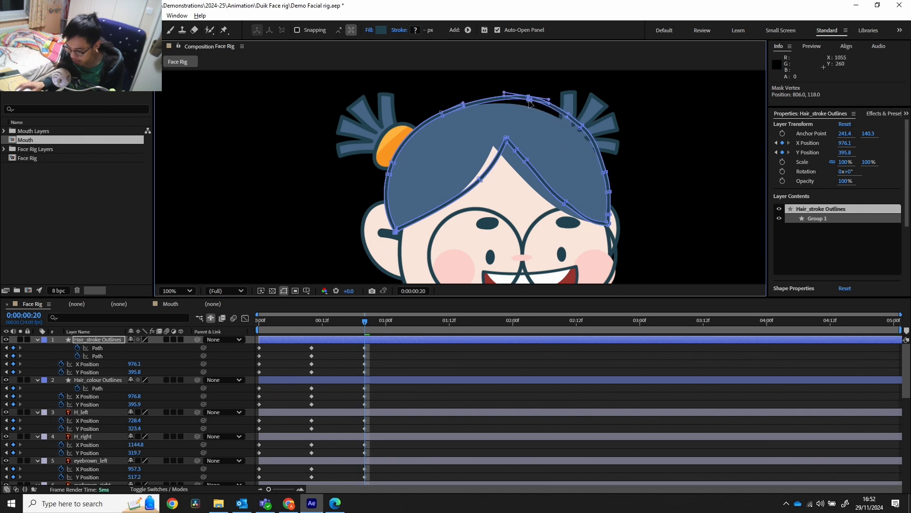
pyautogui.moveTo(625, 161); pyautogui.dragTo(618, 217)
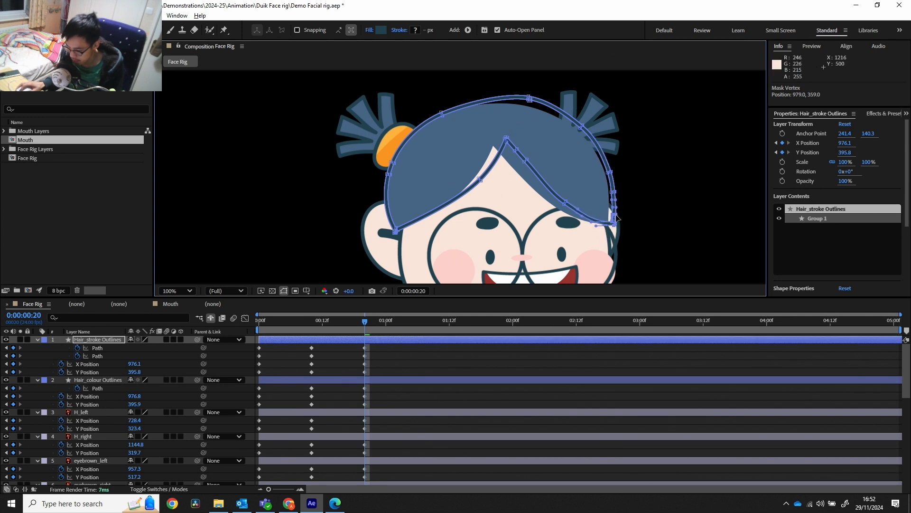
# Move the Hair_stroke vertices beside the orange hair tie inward, from the lower fringe corner up to the crown
pyautogui.click(395, 232)
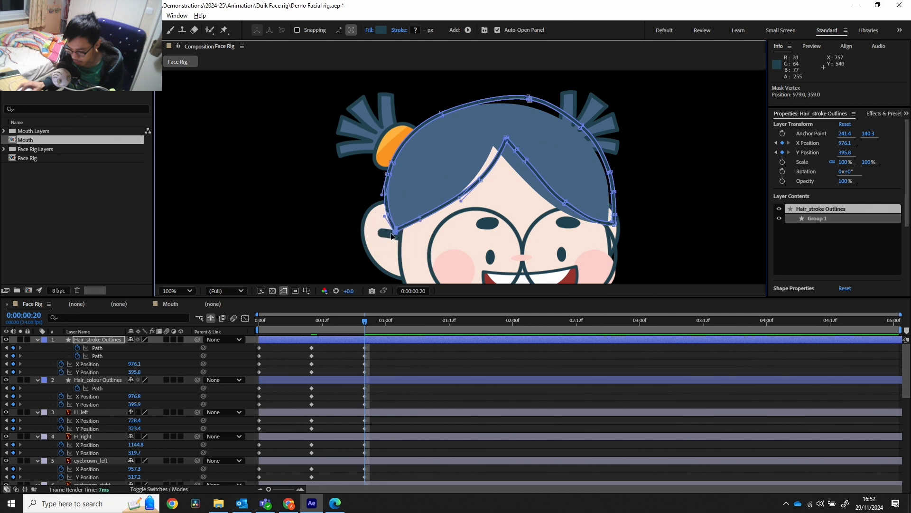
pyautogui.moveTo(397, 236); pyautogui.dragTo(406, 242)
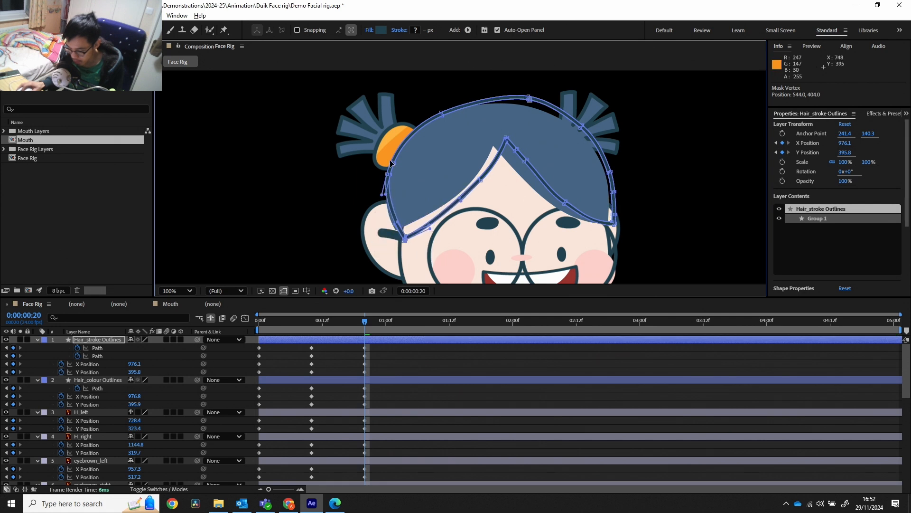
pyautogui.hotkey('ctrl', 'z')
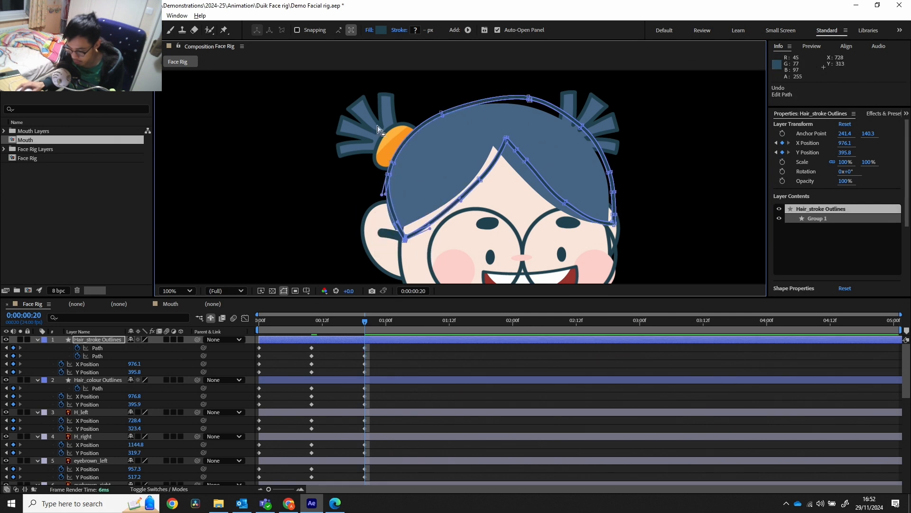
pyautogui.moveTo(379, 129); pyautogui.dragTo(439, 209)
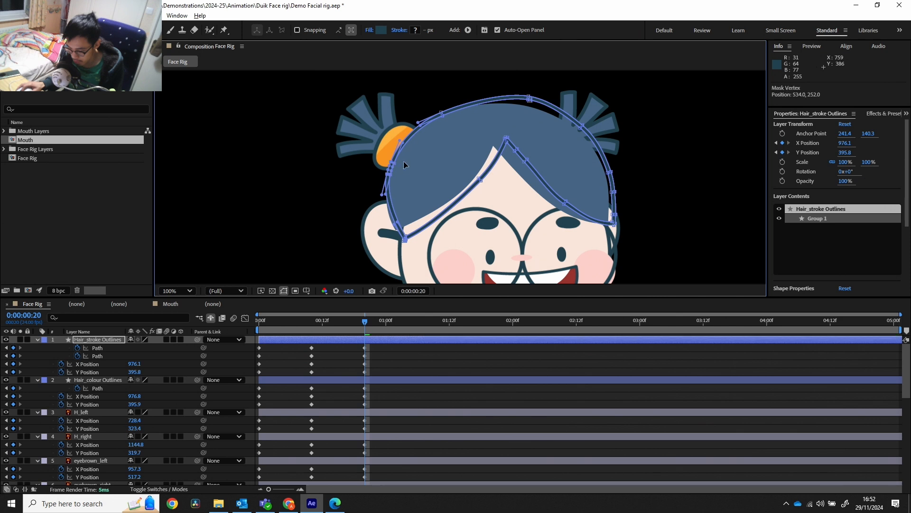
pyautogui.moveTo(404, 164); pyautogui.dragTo(401, 165)
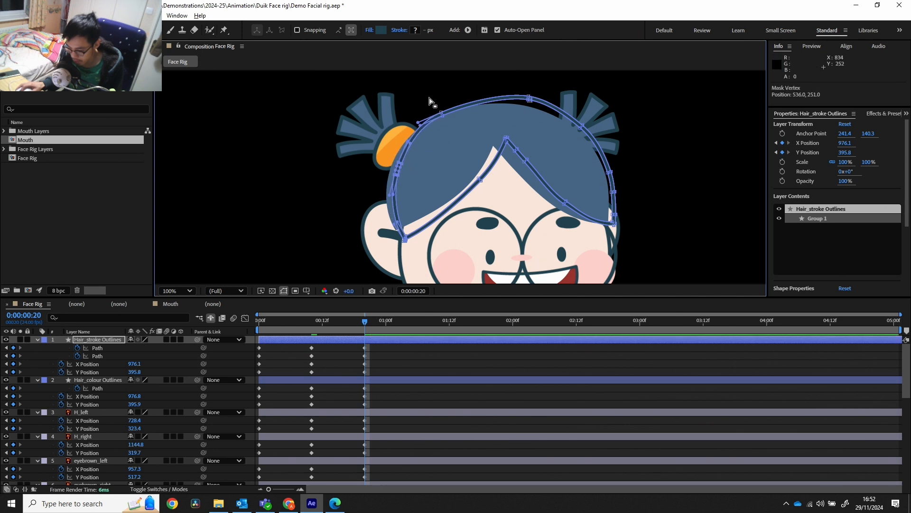
pyautogui.moveTo(430, 98); pyautogui.dragTo(457, 111)
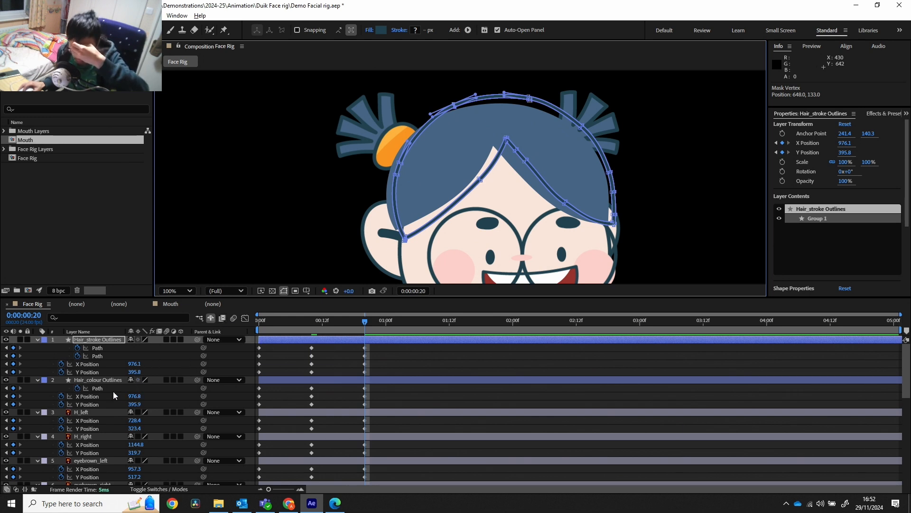
# At 0:00:00:20, reshape the Hair_colour Outlines path so its lower corner, parting tip and fringe edge match the hair stroke
pyautogui.click(97, 388)
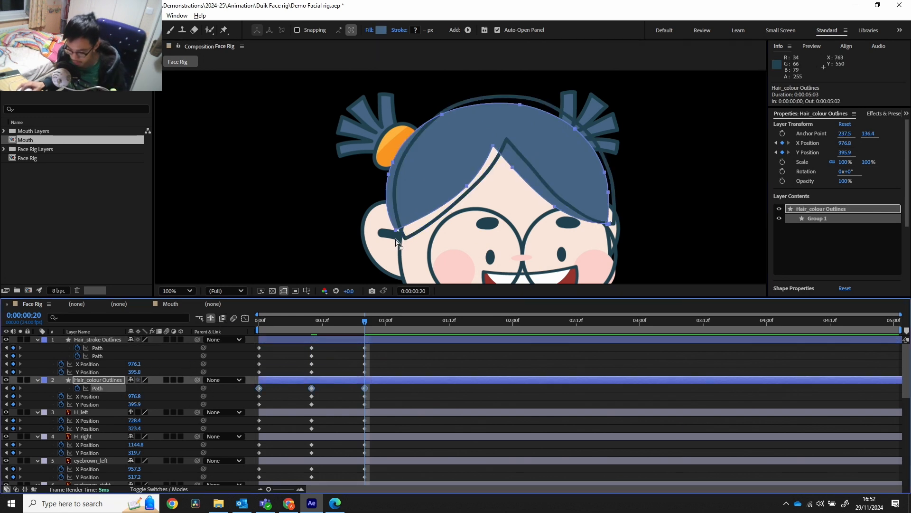
pyautogui.moveTo(398, 232)
pyautogui.mouseDown()
pyautogui.moveTo(411, 238)
pyautogui.moveTo(387, 221)
pyautogui.moveTo(405, 238)
pyautogui.mouseUp()
pyautogui.hotkey('ctrl', 'z')
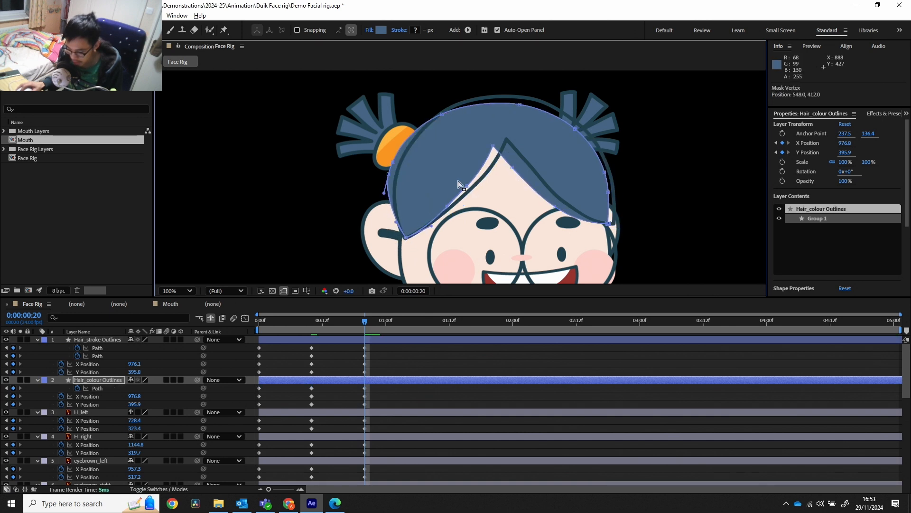
pyautogui.moveTo(480, 134); pyautogui.dragTo(522, 186)
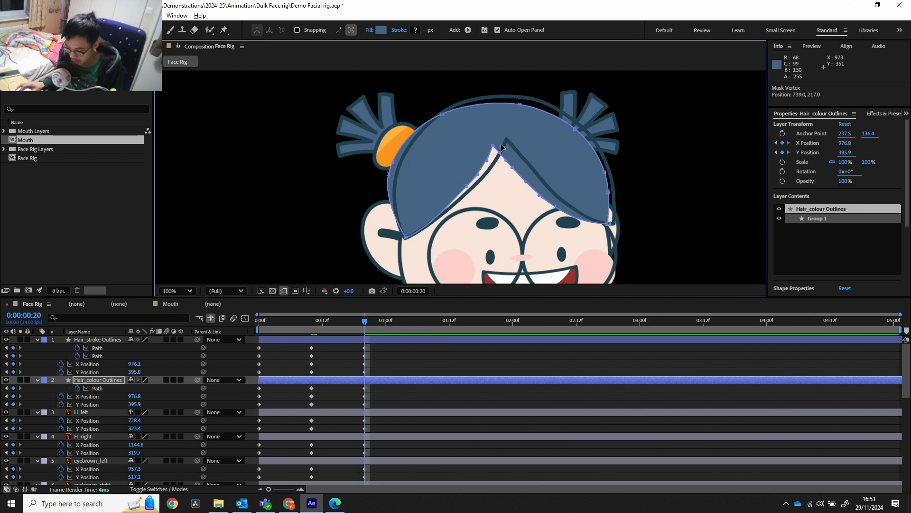
pyautogui.moveTo(502, 148); pyautogui.dragTo(512, 143)
pyautogui.moveTo(457, 159); pyautogui.dragTo(563, 203)
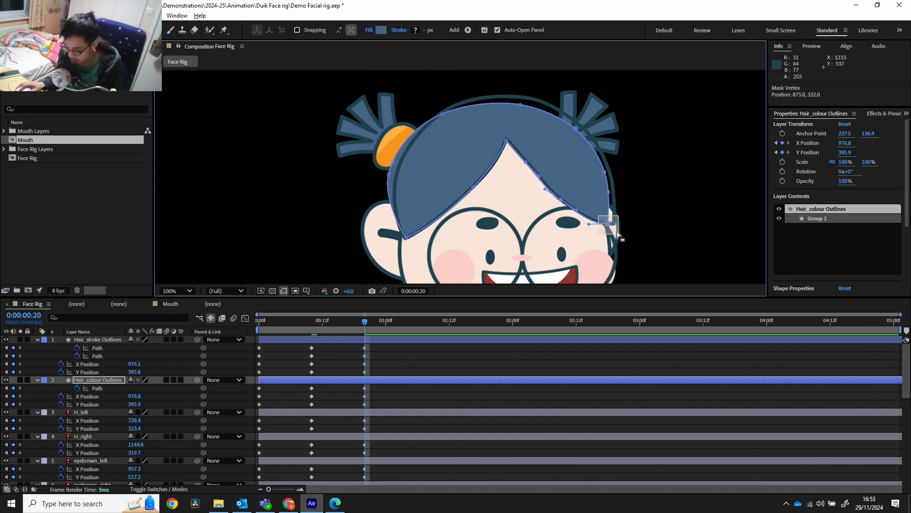
# Fit the composition in the viewer and scrub through the head turn to check the hair, returning to 0:00:00:00
pyautogui.click(281, 319)
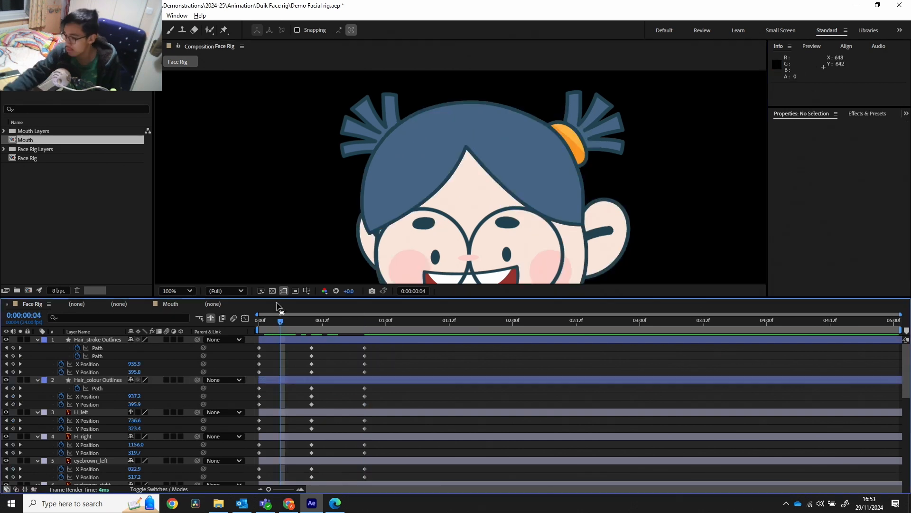
pyautogui.moveTo(275, 325); pyautogui.dragTo(349, 327)
pyautogui.click(181, 291)
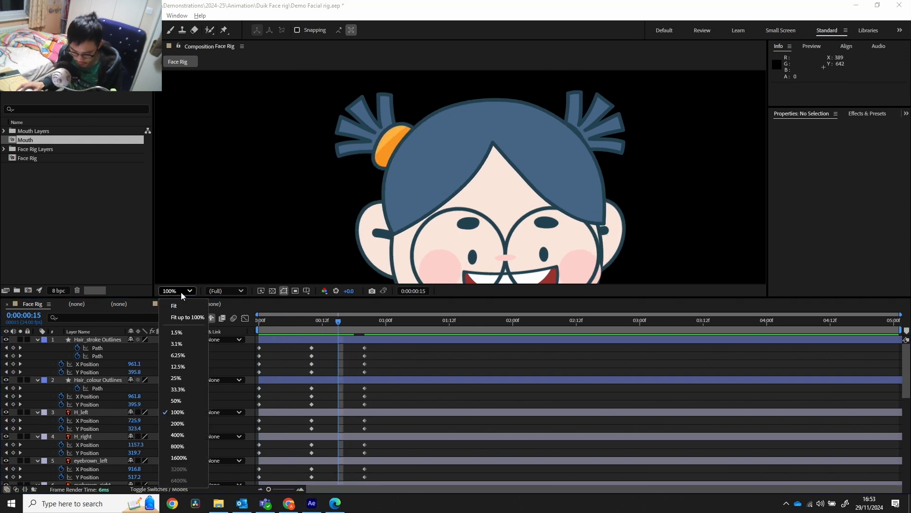
pyautogui.click(181, 318)
pyautogui.moveTo(294, 320); pyautogui.dragTo(330, 353)
pyautogui.moveTo(385, 354); pyautogui.dragTo(366, 357)
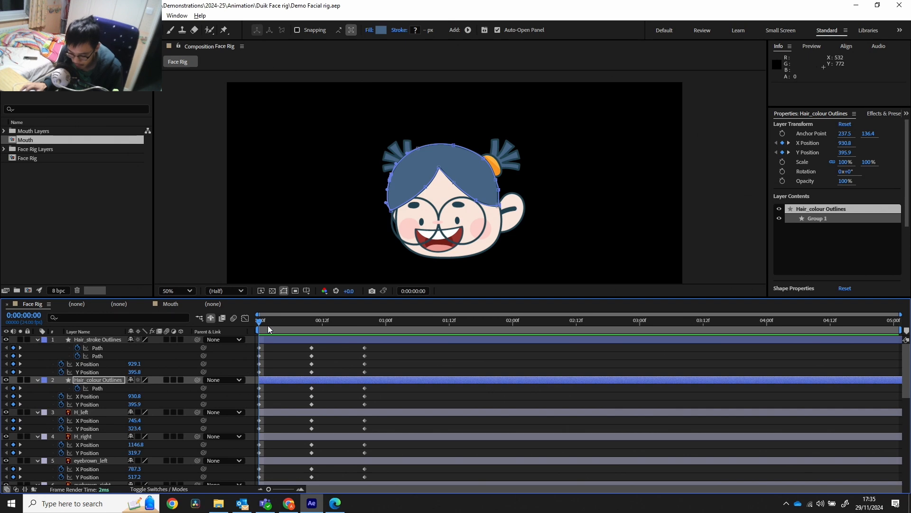
pyautogui.moveTo(268, 329)
pyautogui.mouseDown()
pyautogui.moveTo(372, 320)
pyautogui.moveTo(259, 321)
pyautogui.mouseUp()
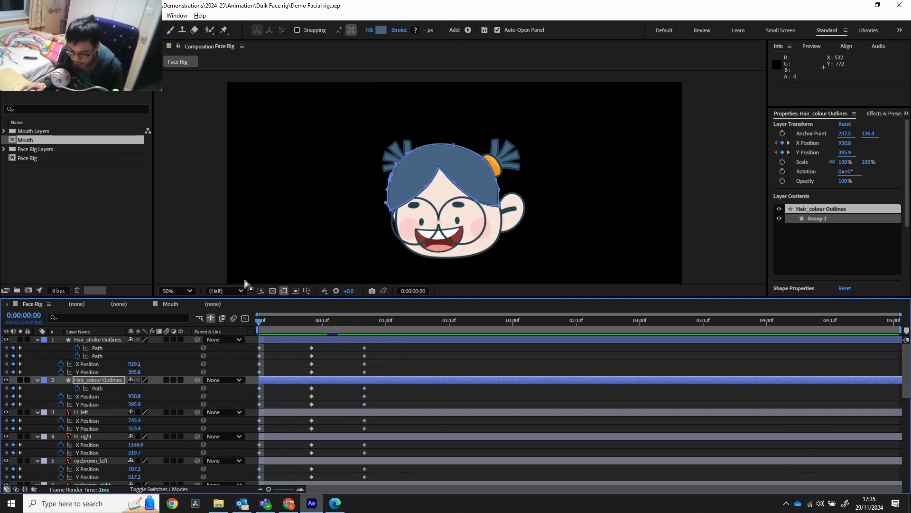
# Open the Duik Angela script and move its window beside the character
pyautogui.click(177, 16)
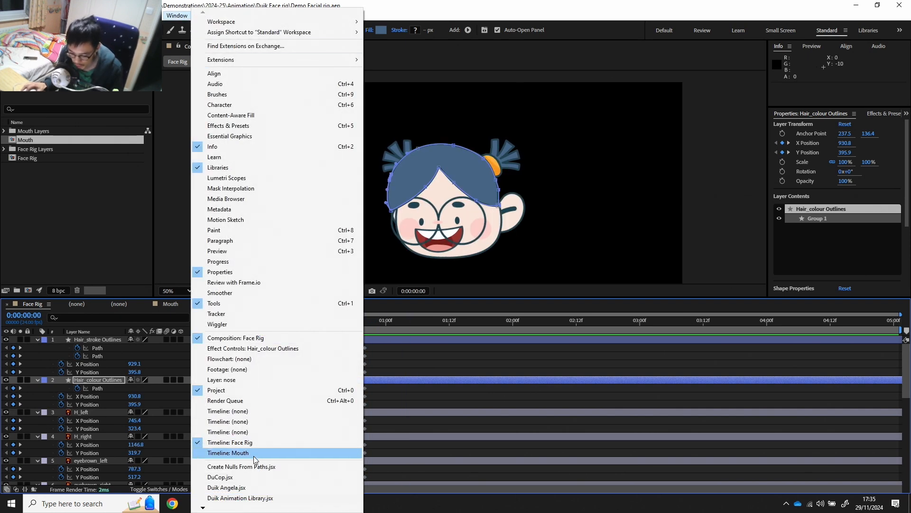
pyautogui.click(228, 487)
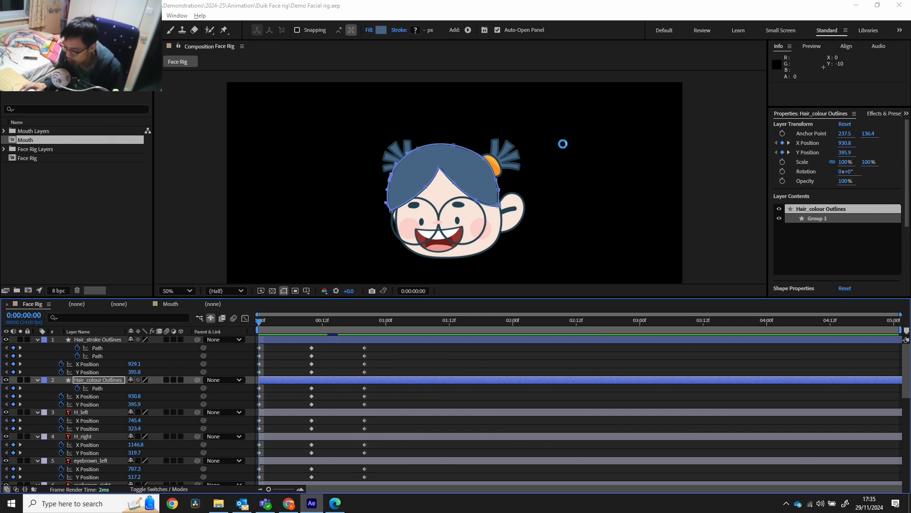
pyautogui.moveTo(197, 58); pyautogui.dragTo(761, 164)
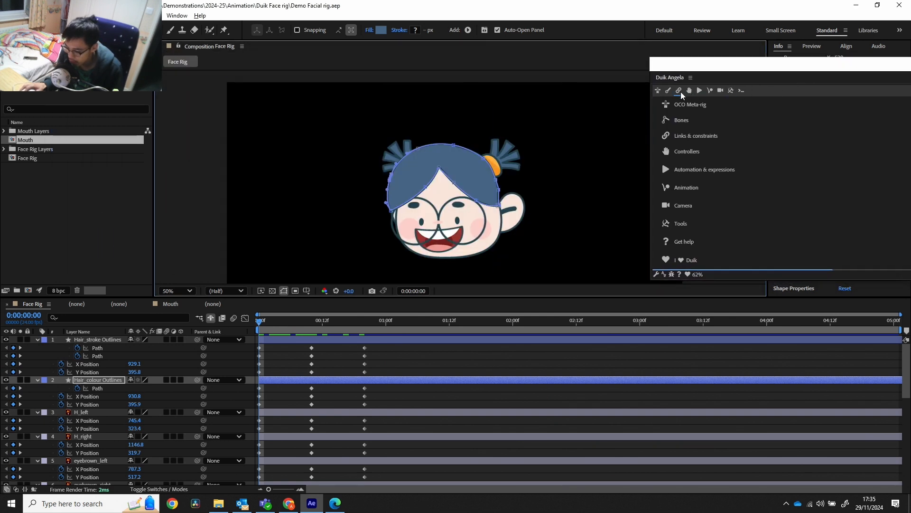
pyautogui.moveTo(723, 67); pyautogui.dragTo(753, 68)
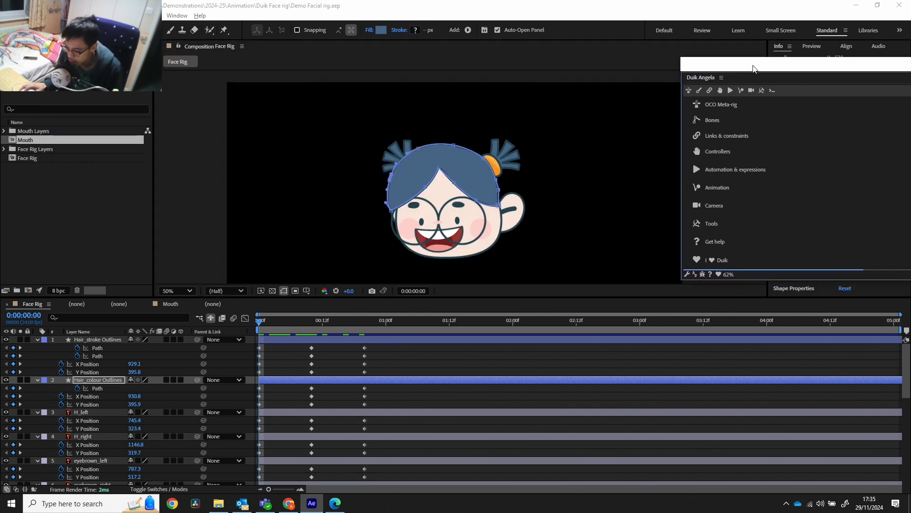
# Create a 2D Slider controller with Duik's Connector from the Links & constraints tools
pyautogui.click(709, 94)
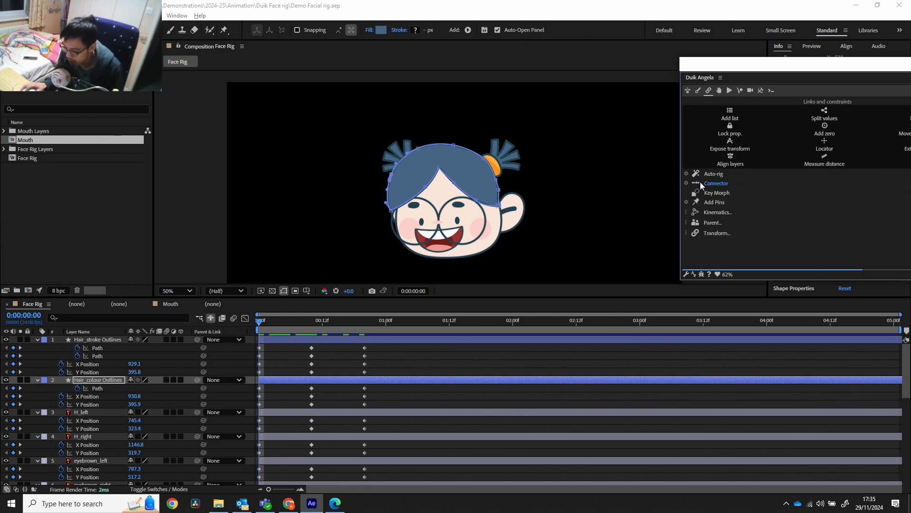
pyautogui.click(686, 184)
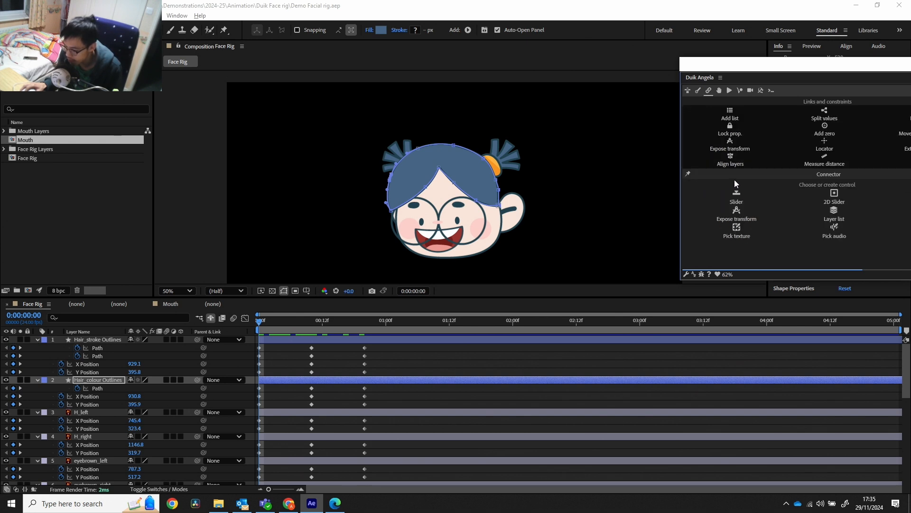
pyautogui.moveTo(813, 79); pyautogui.dragTo(748, 73)
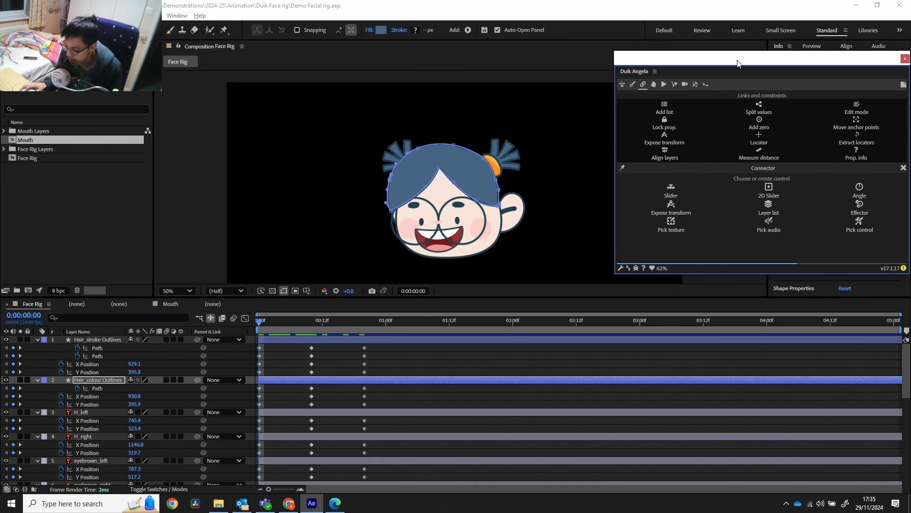
pyautogui.click(767, 192)
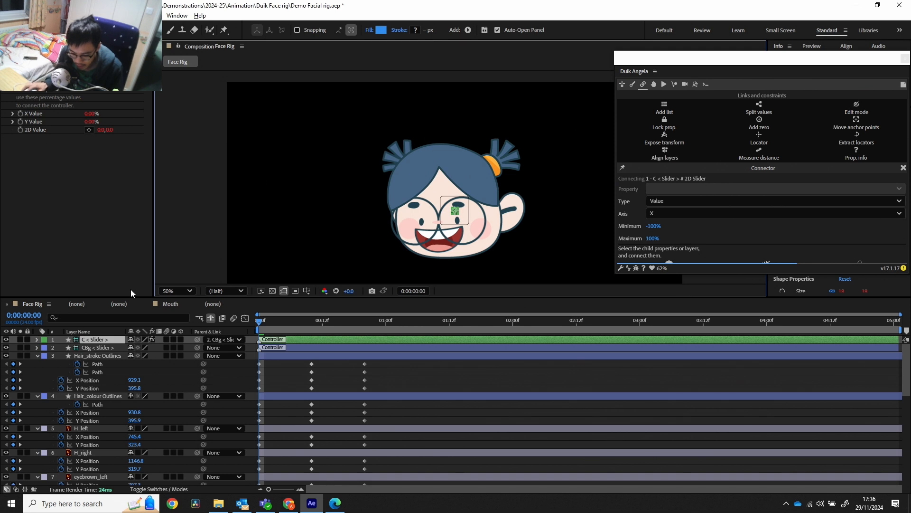
# Select the slider's background layer, CBg < Slider >
pyautogui.click(92, 342)
pyautogui.click(93, 349)
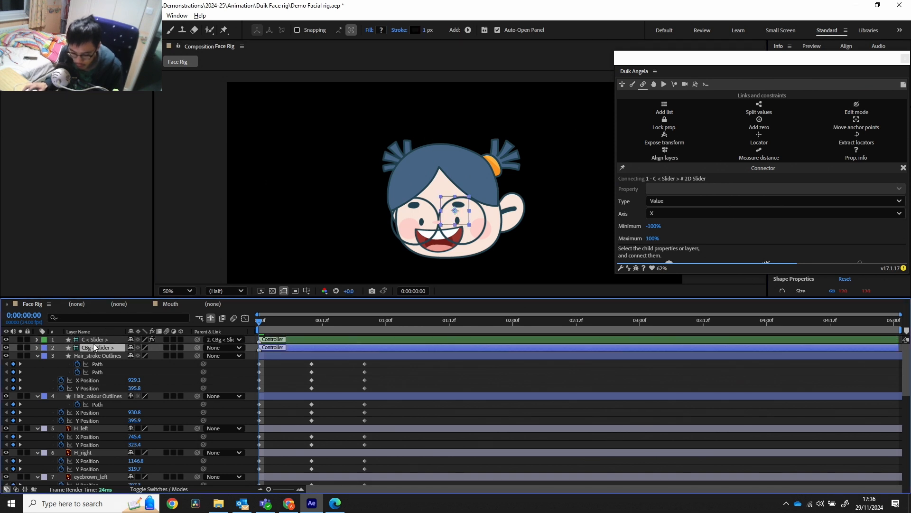
# Scale the CBg slider background layer to 204% and move it to the composition's upper-left area, clear of the face
pyautogui.click(93, 341)
pyautogui.click(96, 347)
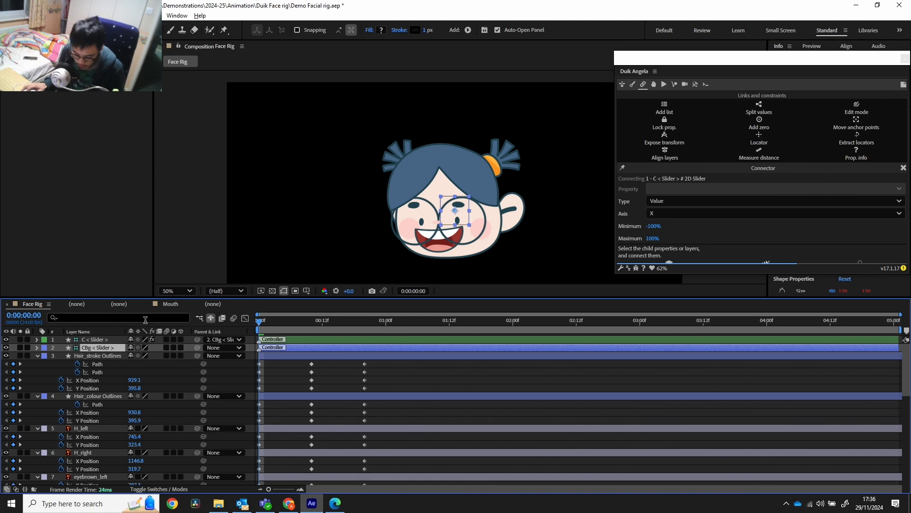
pyautogui.press('s')
pyautogui.moveTo(158, 355); pyautogui.dragTo(204, 355)
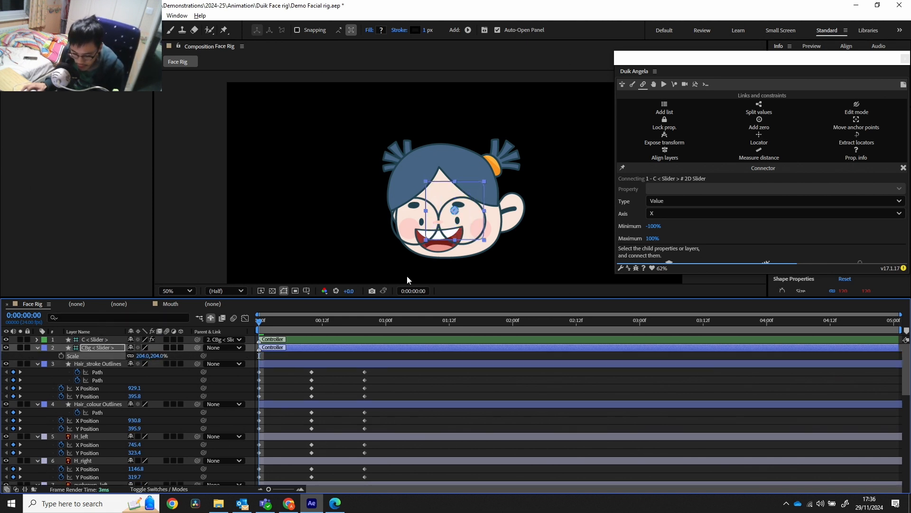
pyautogui.moveTo(473, 225); pyautogui.dragTo(309, 136)
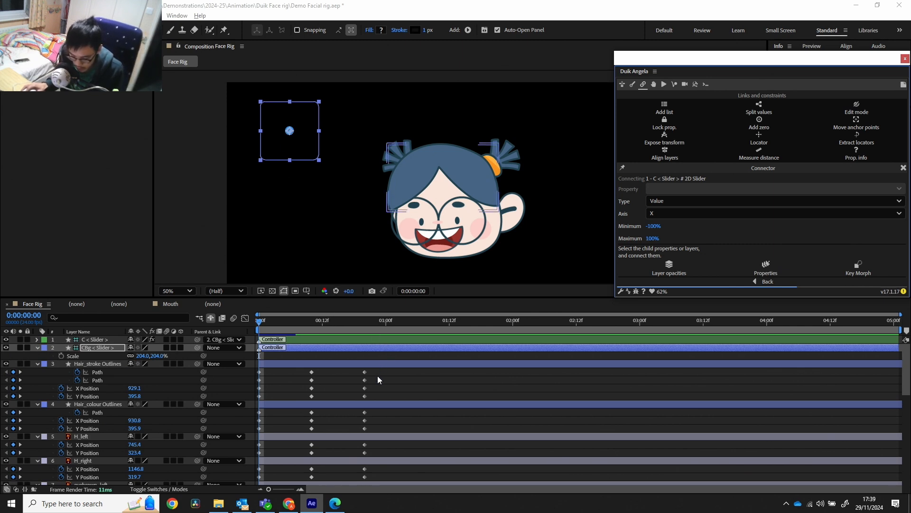
# Select all Path and X Position keyframes of the Hair_stroke Outlines and Hair_colour Outlines layers
pyautogui.moveTo(378, 371); pyautogui.dragTo(255, 387)
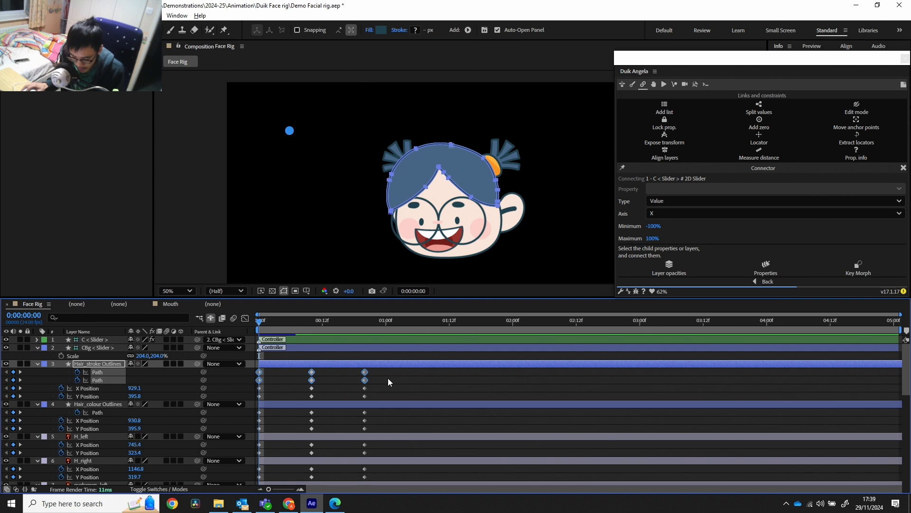
pyautogui.moveTo(385, 388); pyautogui.dragTo(258, 395)
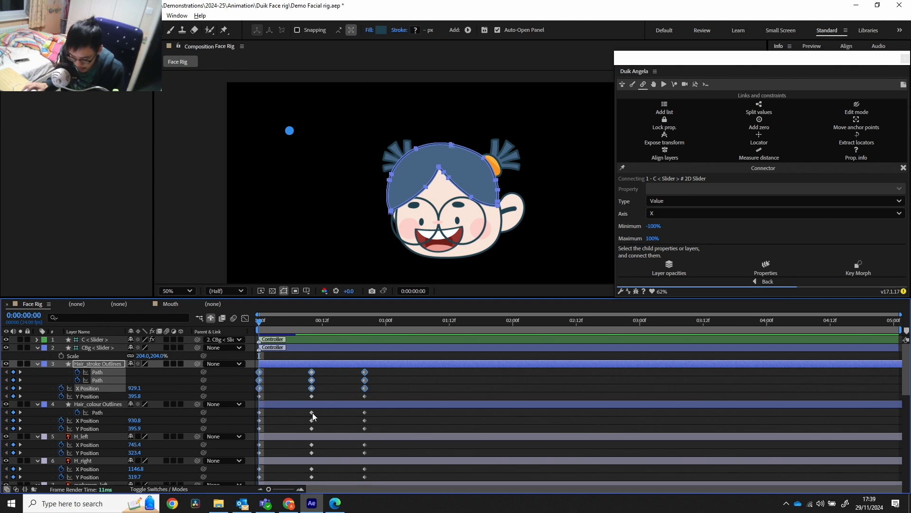
pyautogui.moveTo(375, 411); pyautogui.dragTo(252, 422)
pyautogui.scroll(-1, 360, 430)
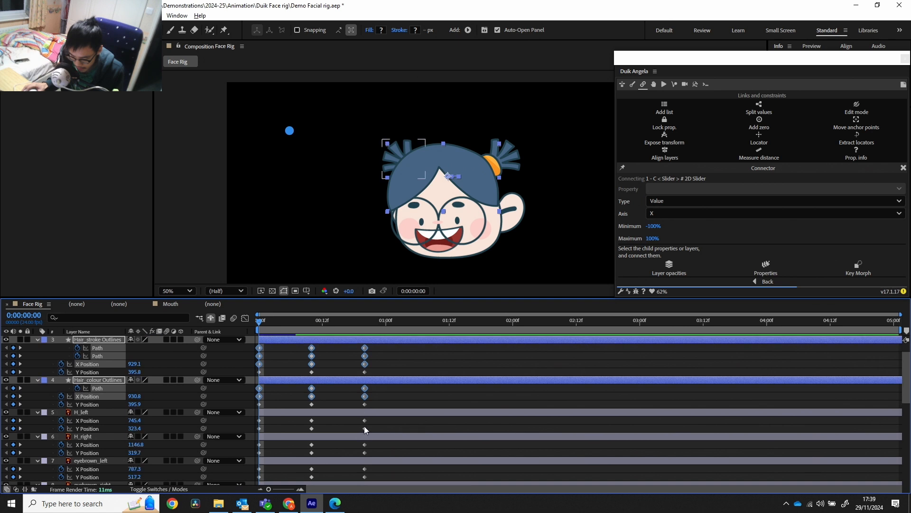
# Add the X Position keyframes of H_left, H_right and eyebrow_left to the keyframe selection
pyautogui.moveTo(372, 418); pyautogui.dragTo(258, 426)
pyautogui.scroll(-1, 336, 423)
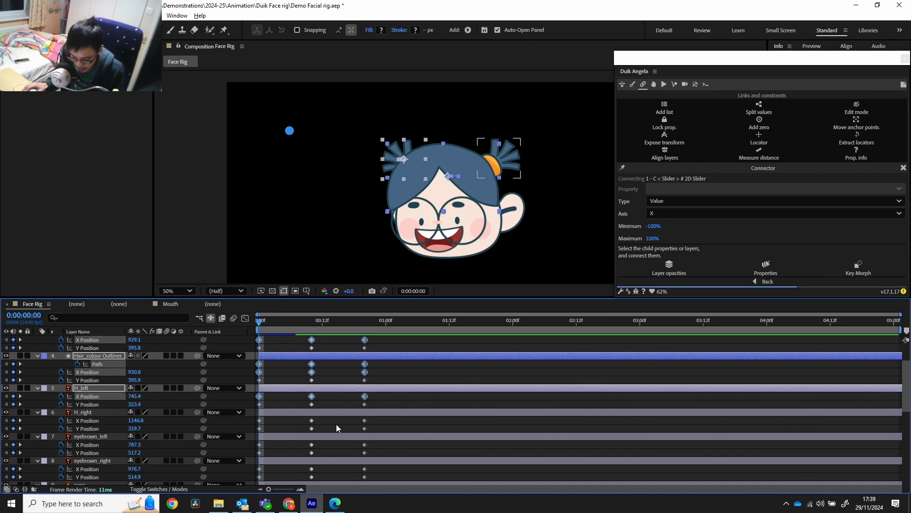
pyautogui.moveTo(375, 416); pyautogui.dragTo(272, 426)
pyautogui.moveTo(386, 446); pyautogui.dragTo(249, 451)
pyautogui.scroll(-2, 346, 432)
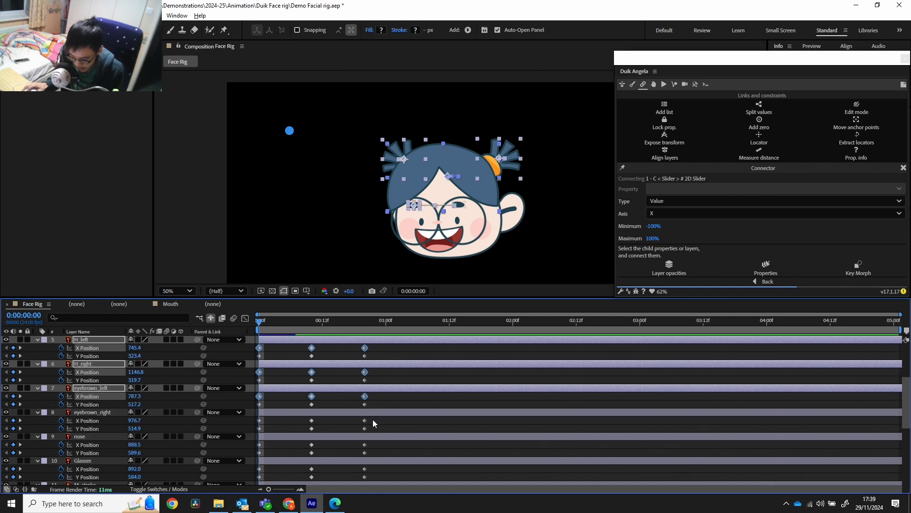
# Add the X Position keyframes of eyebrow_right, nose, Glasses and M_stroke to the keyframe selection
pyautogui.moveTo(372, 420); pyautogui.dragTo(300, 428)
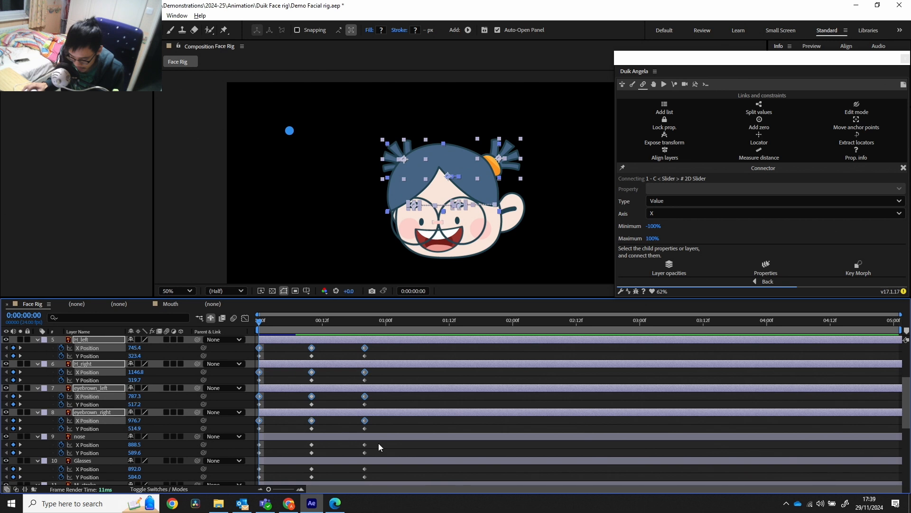
pyautogui.moveTo(377, 443); pyautogui.dragTo(249, 450)
pyautogui.scroll(-1, 395, 449)
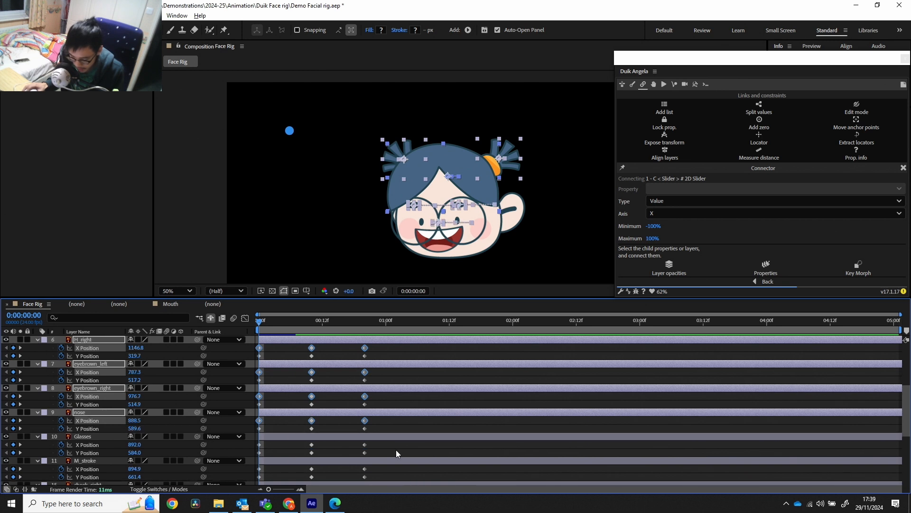
pyautogui.scroll(-1, 396, 449)
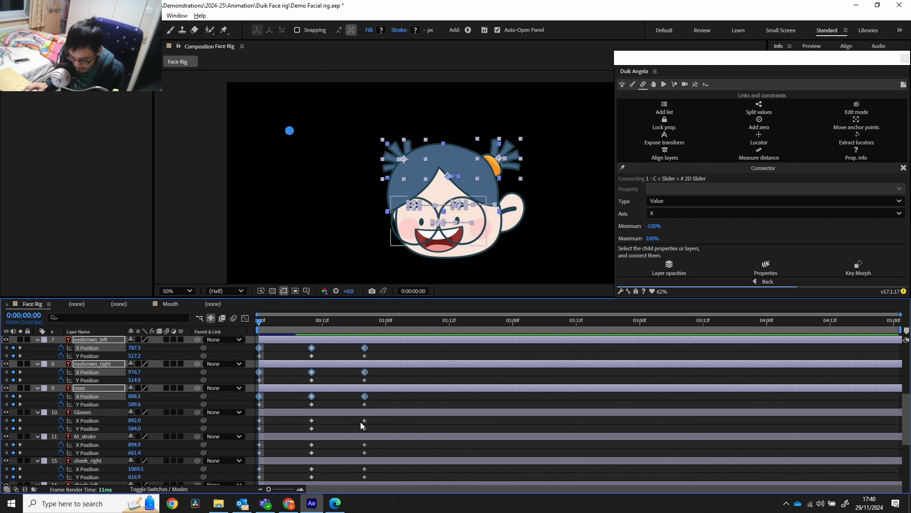
pyautogui.moveTo(379, 420); pyautogui.dragTo(250, 427)
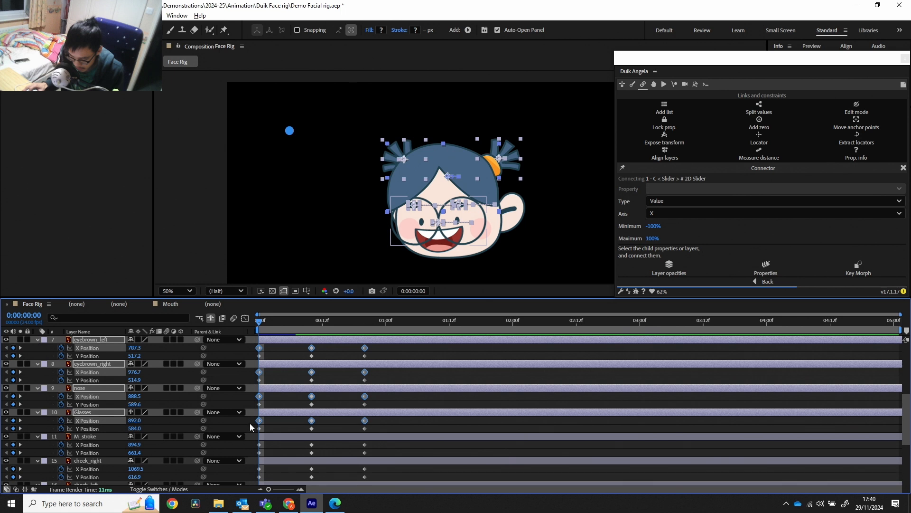
pyautogui.moveTo(364, 450); pyautogui.dragTo(250, 439)
# Add the X Position keyframes of cheek_right, cheek_left and eyes to the keyframe selection
pyautogui.scroll(-3, 372, 421)
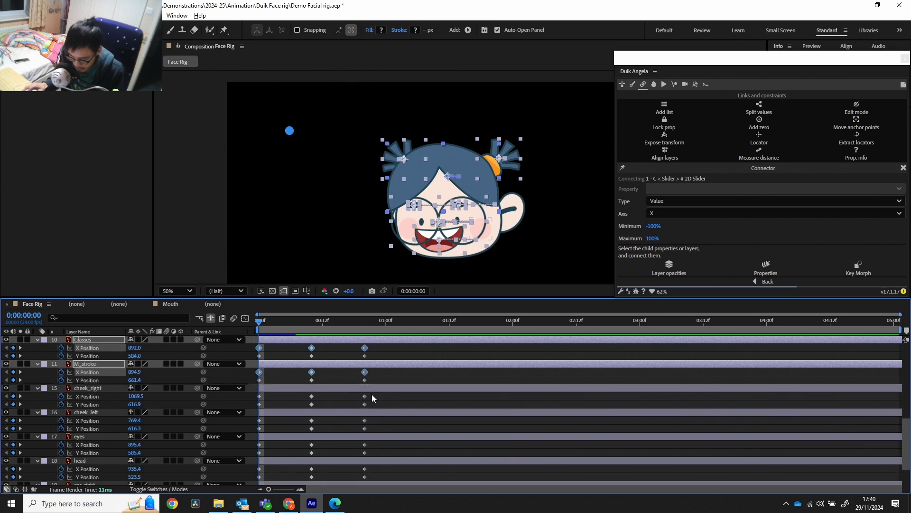
pyautogui.moveTo(371, 394); pyautogui.dragTo(249, 400)
pyautogui.moveTo(383, 419); pyautogui.dragTo(265, 422)
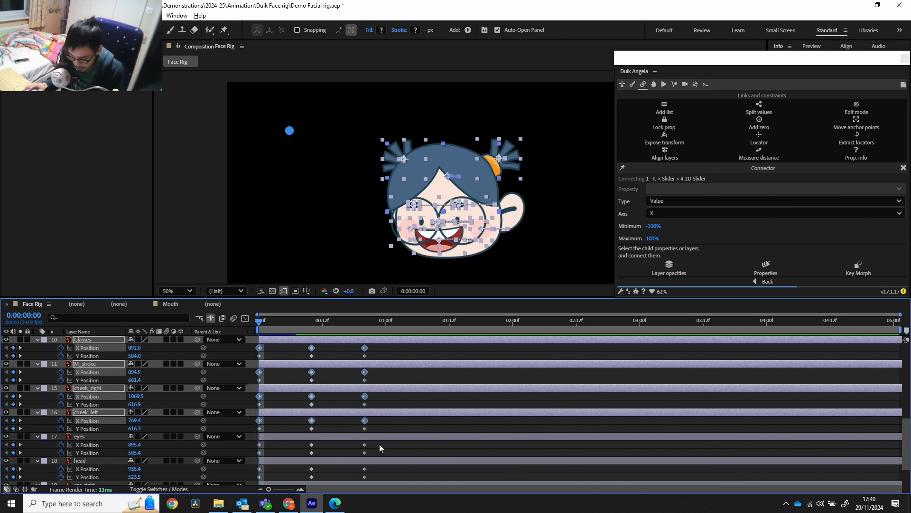
pyautogui.moveTo(379, 444); pyautogui.dragTo(255, 446)
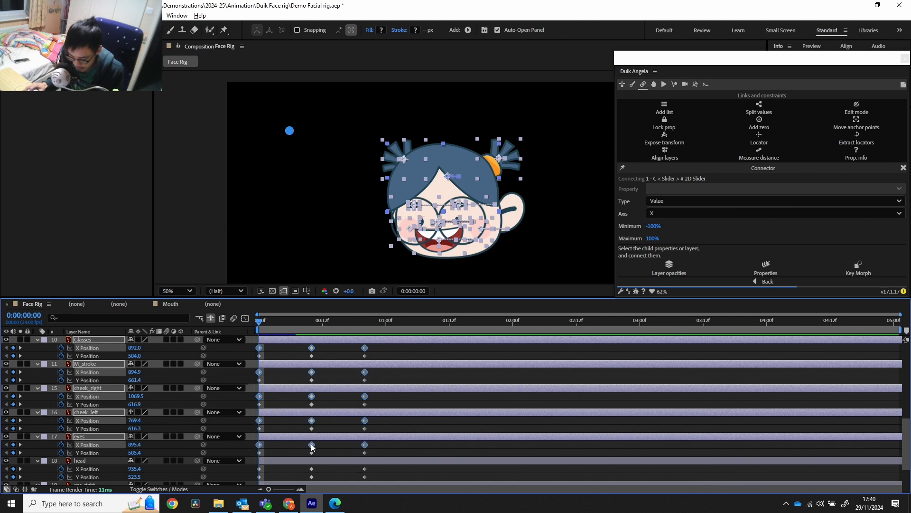
pyautogui.scroll(-2, 364, 442)
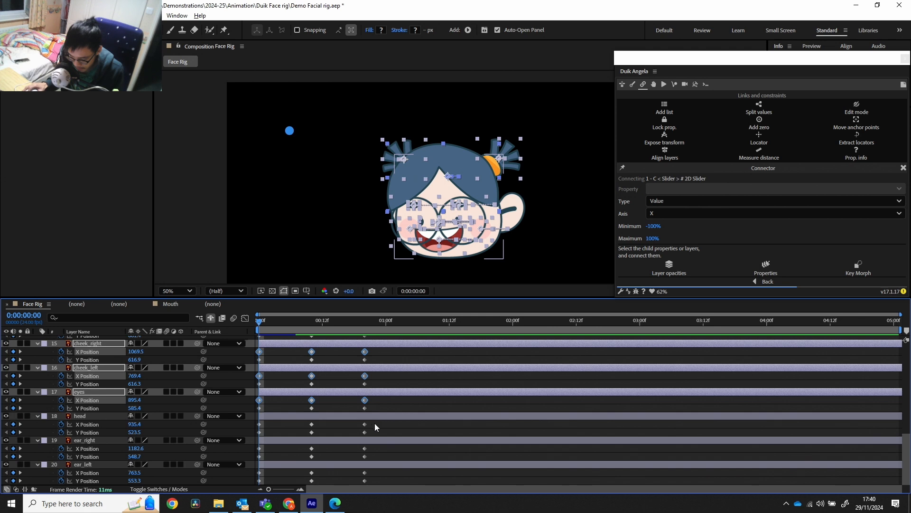
# Add the X Position keyframes of head, ear_right and ear_left to the keyframe selection
pyautogui.moveTo(374, 423); pyautogui.dragTo(251, 426)
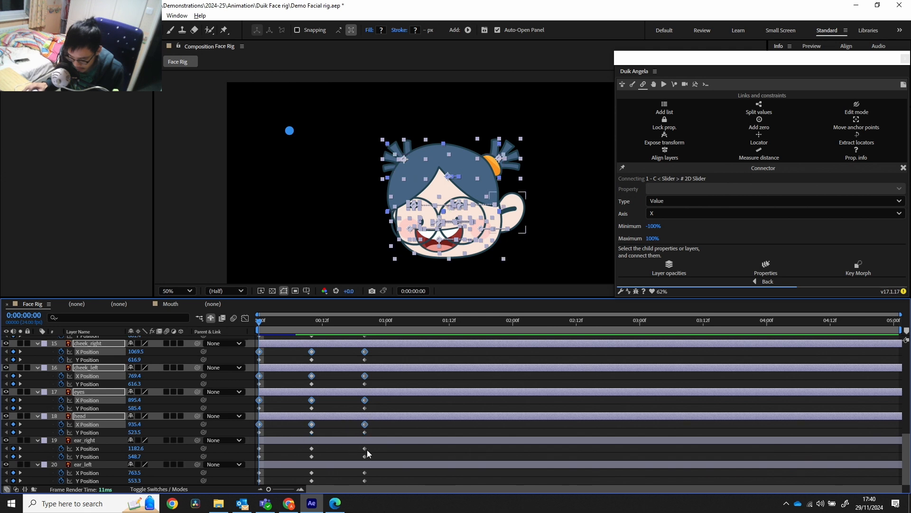
pyautogui.moveTo(369, 447); pyautogui.dragTo(258, 455)
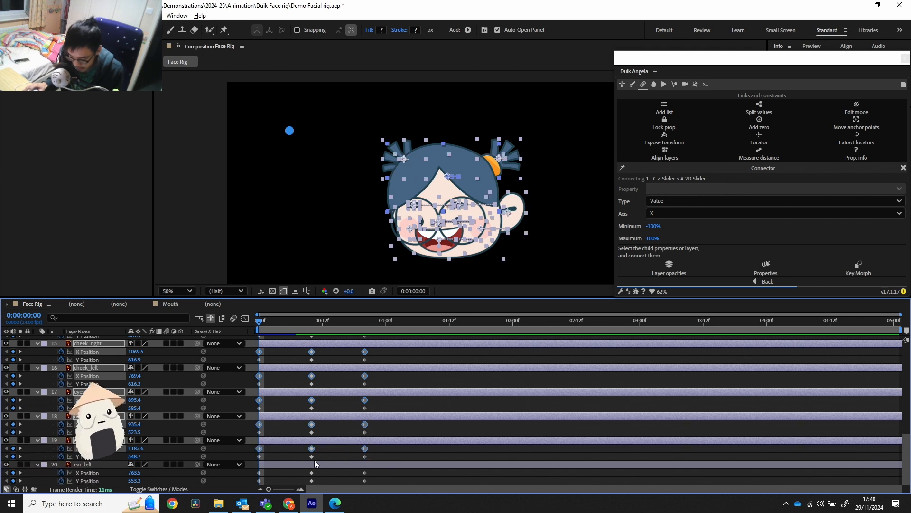
pyautogui.moveTo(372, 470); pyautogui.dragTo(252, 475)
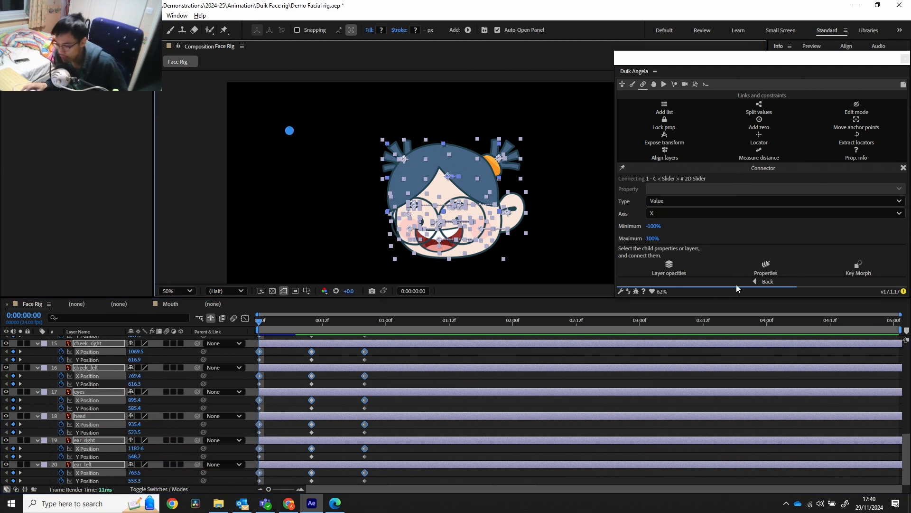
# Connect the selected properties to the 2D slider's X axis with the Connector, using the -100% to 100% value range
pyautogui.moveTo(734, 297); pyautogui.dragTo(737, 313)
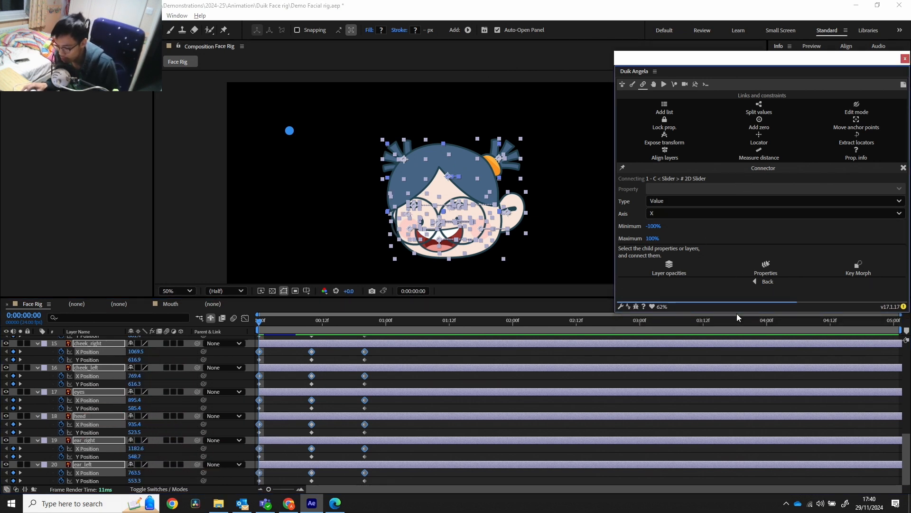
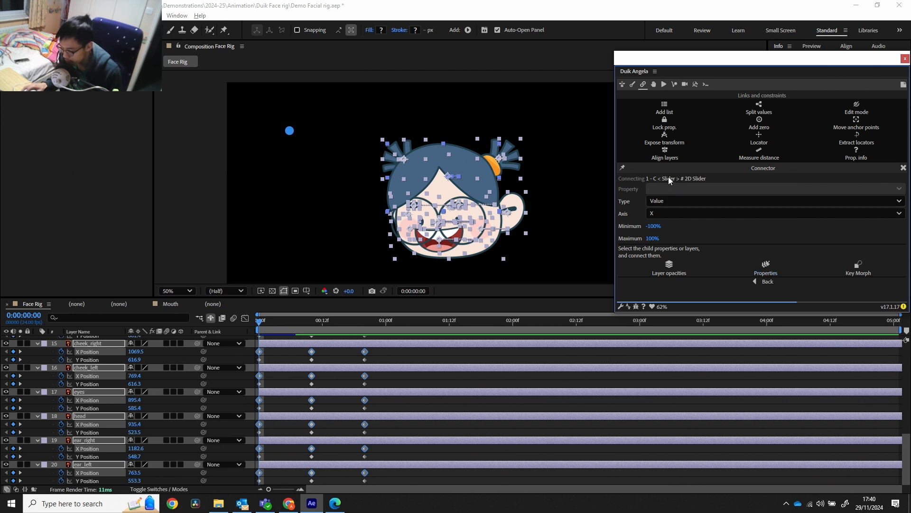
pyautogui.click(769, 266)
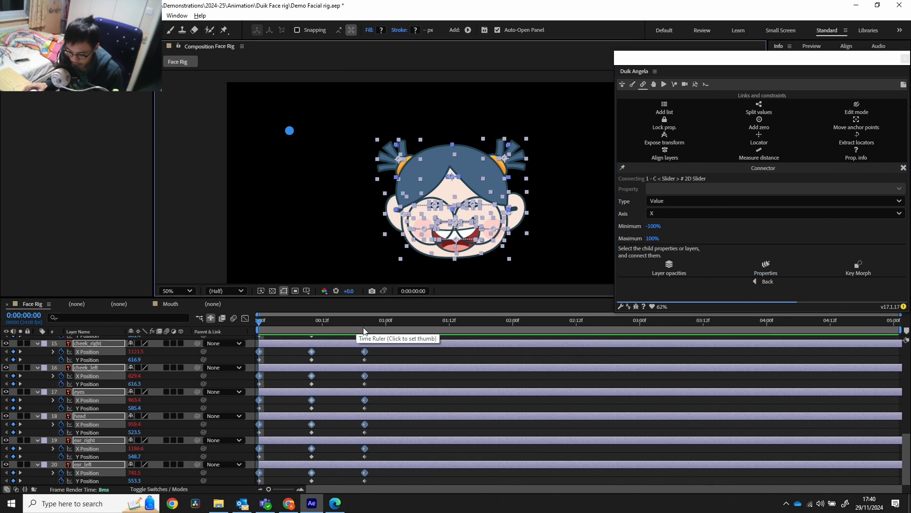
pyautogui.scroll(10, 333, 413)
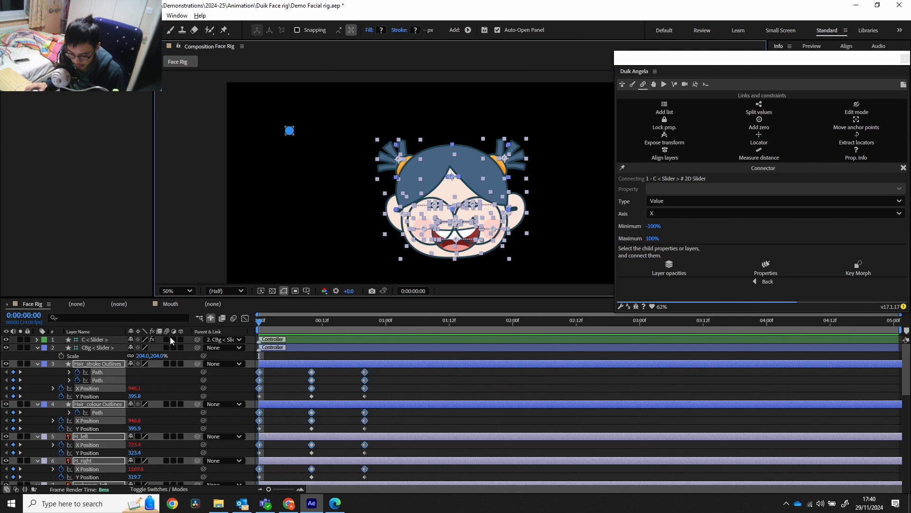
# Test the head turn by moving the C slider controller inside its box, and undo the move
pyautogui.click(291, 135)
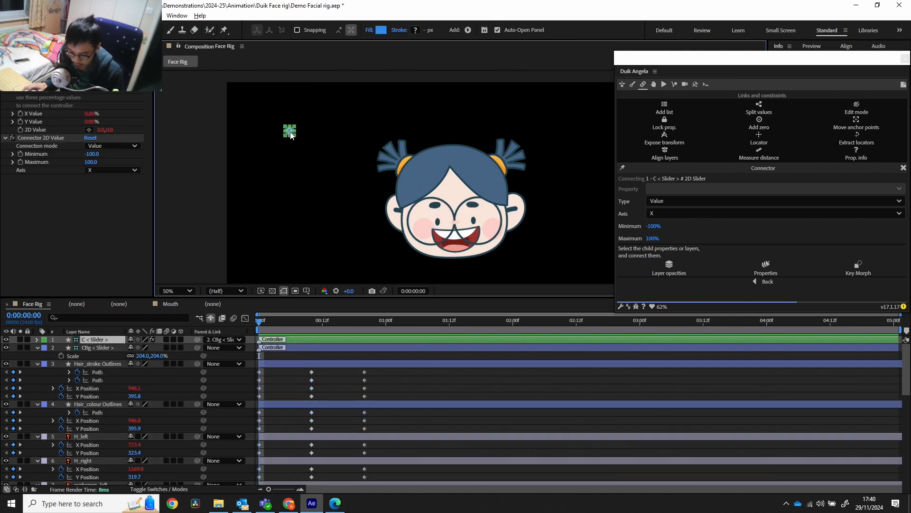
pyautogui.moveTo(283, 135)
pyautogui.mouseDown()
pyautogui.moveTo(262, 134)
pyautogui.moveTo(299, 108)
pyautogui.moveTo(290, 134)
pyautogui.moveTo(309, 129)
pyautogui.moveTo(250, 127)
pyautogui.moveTo(315, 127)
pyautogui.moveTo(243, 128)
pyautogui.moveTo(329, 127)
pyautogui.moveTo(216, 129)
pyautogui.moveTo(316, 128)
pyautogui.moveTo(254, 129)
pyautogui.moveTo(312, 129)
pyautogui.moveTo(256, 134)
pyautogui.moveTo(279, 138)
pyautogui.moveTo(313, 127)
pyautogui.moveTo(274, 132)
pyautogui.moveTo(286, 129)
pyautogui.mouseUp()
pyautogui.hotkey('ctrl', 'z')
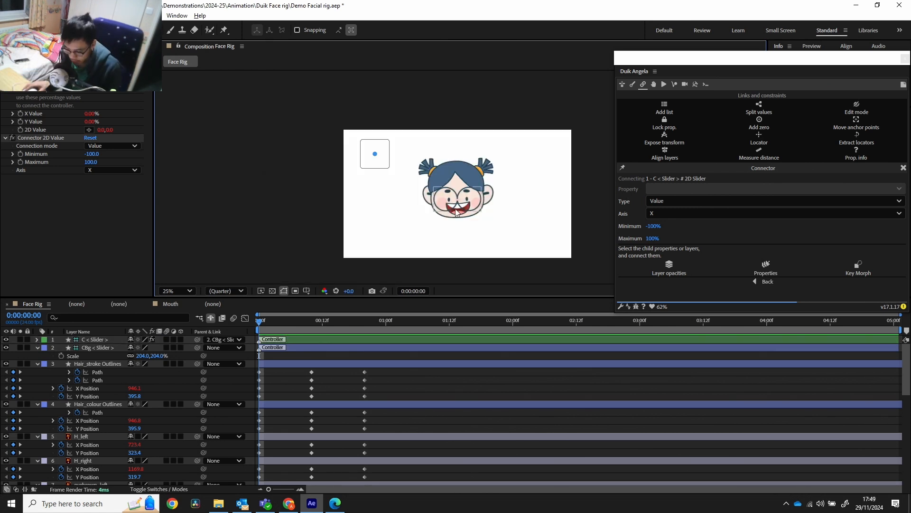
pyautogui.moveTo(267, 323)
pyautogui.mouseDown()
pyautogui.moveTo(337, 322)
pyautogui.moveTo(255, 328)
pyautogui.mouseUp()
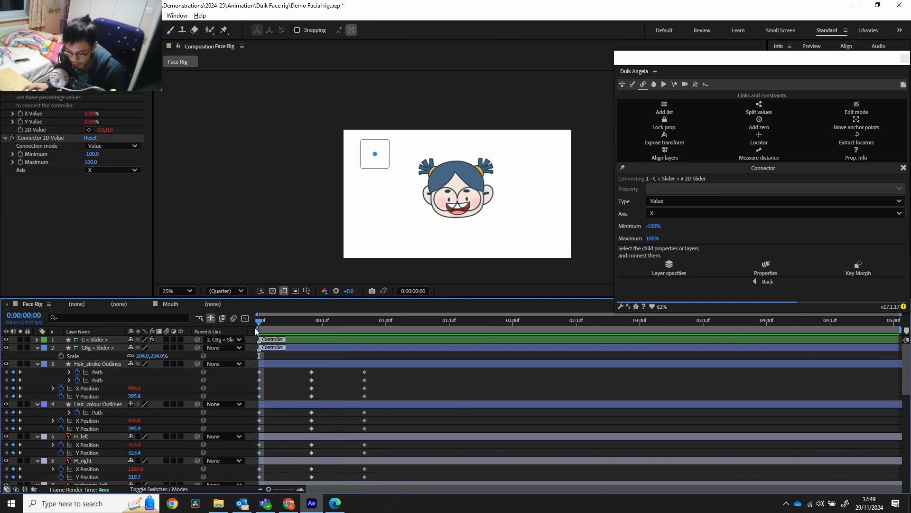
pyautogui.moveTo(377, 155); pyautogui.dragTo(380, 155)
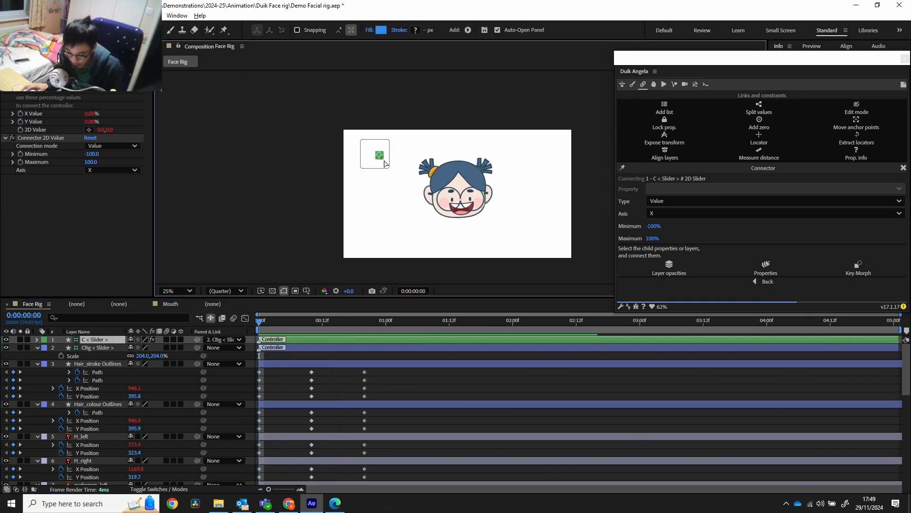
pyautogui.hotkey('ctrl', 'z')
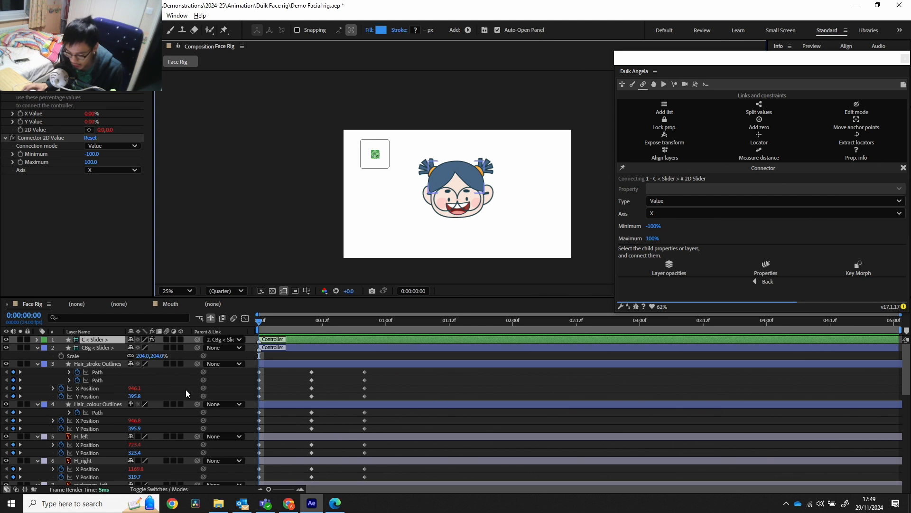
# Select the Y Position of Hair_stroke Outlines and scrub through its keyframed range to check the vertical movement
pyautogui.click(95, 397)
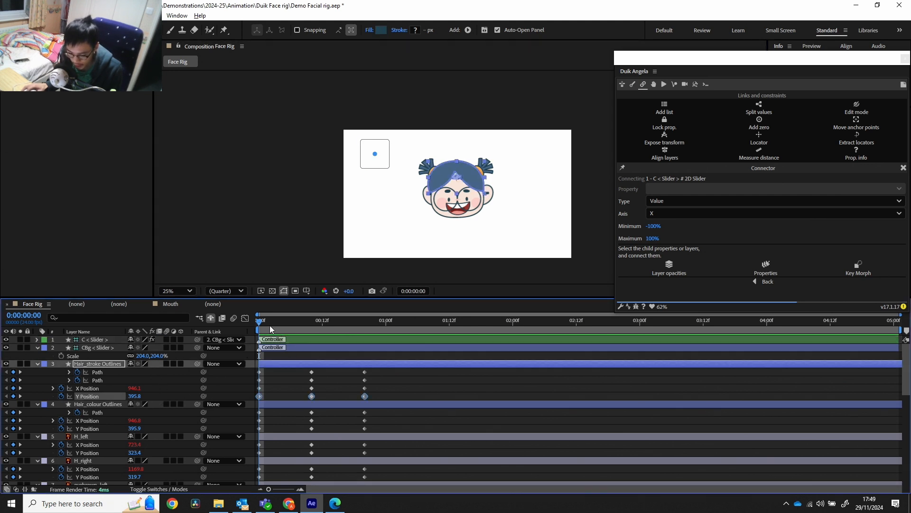
pyautogui.moveTo(270, 326); pyautogui.dragTo(369, 323)
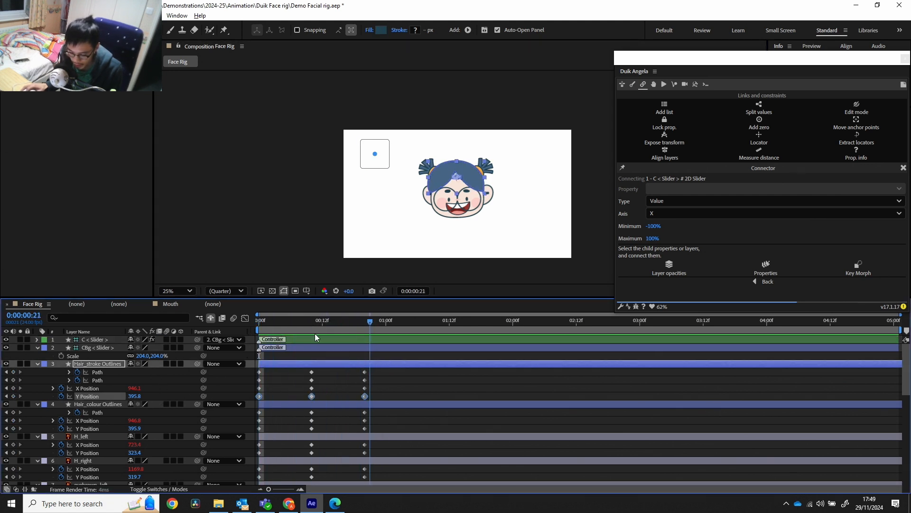
pyautogui.moveTo(315, 333); pyautogui.dragTo(250, 332)
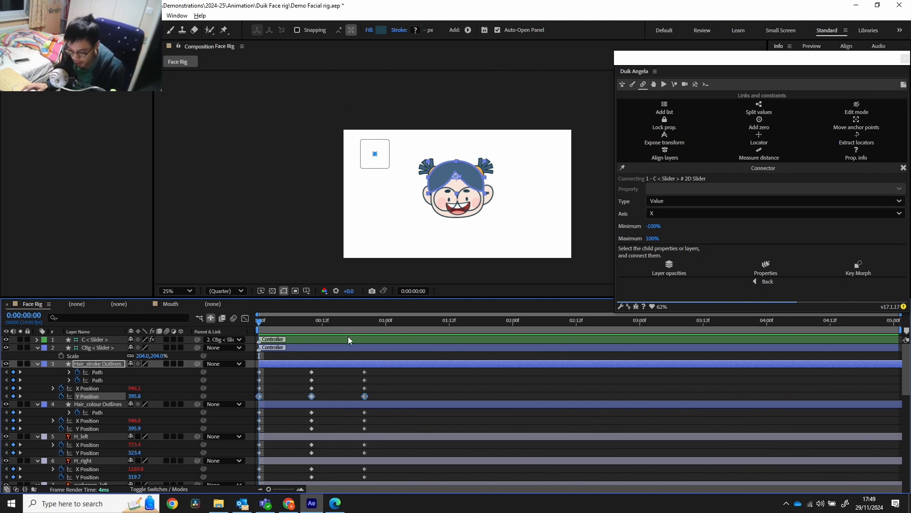
pyautogui.moveTo(367, 326); pyautogui.dragTo(260, 325)
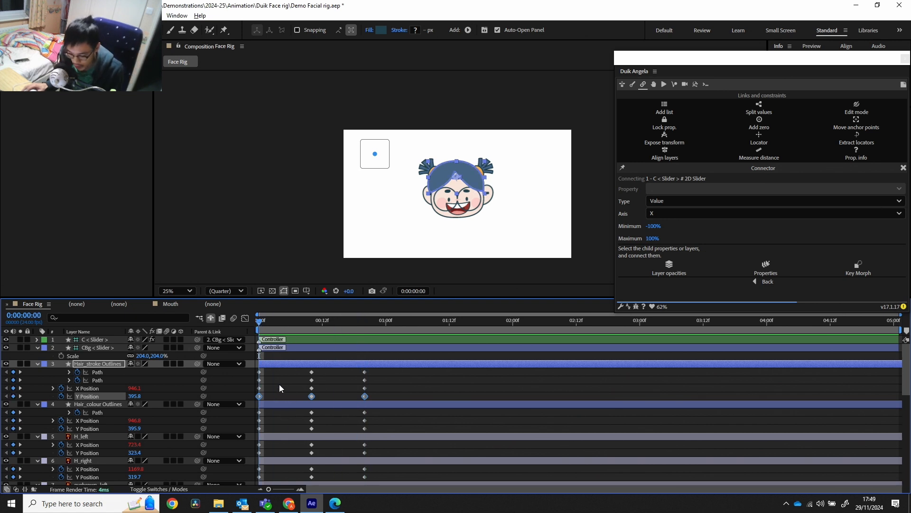
# At frame 0, set the Y Position of head to 578.5 and of ear_right to 584.7
pyautogui.scroll(-10, 282, 394)
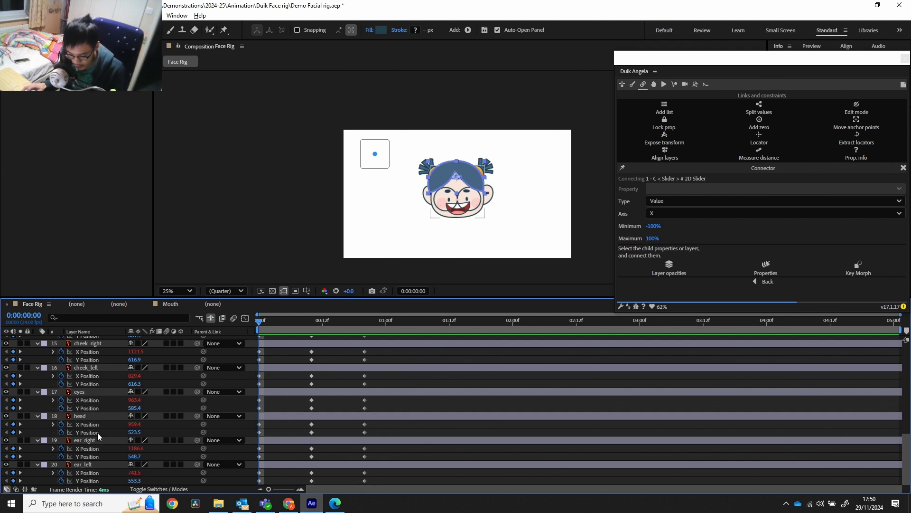
pyautogui.click(163, 431)
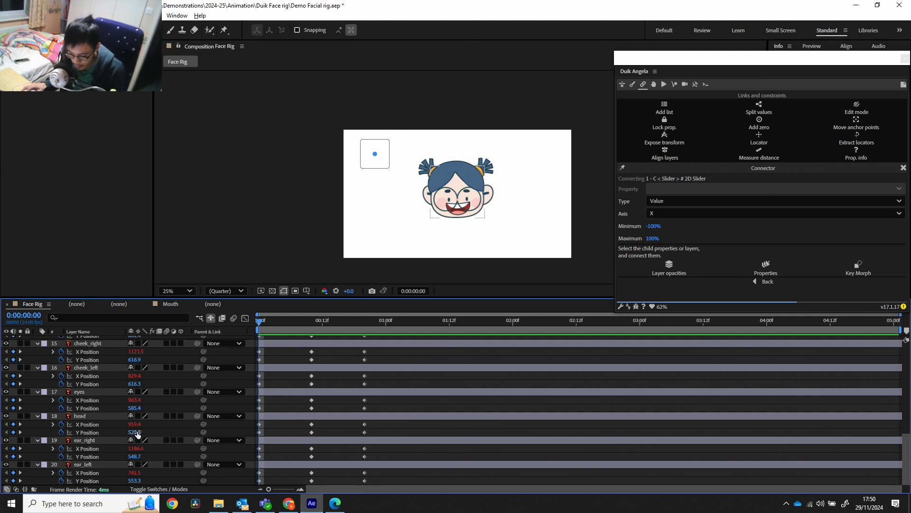
pyautogui.moveTo(138, 432); pyautogui.dragTo(153, 454)
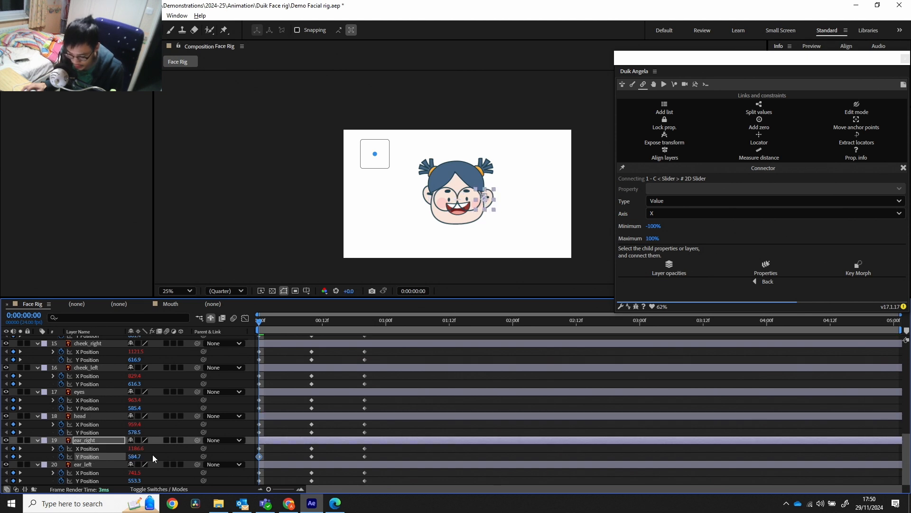
# Undo the last ear_right change, then set the frame 0 Y Position of ear_right to 615.7 and ear_left to 620.3 together
pyautogui.hotkey('ctrl', 'z')
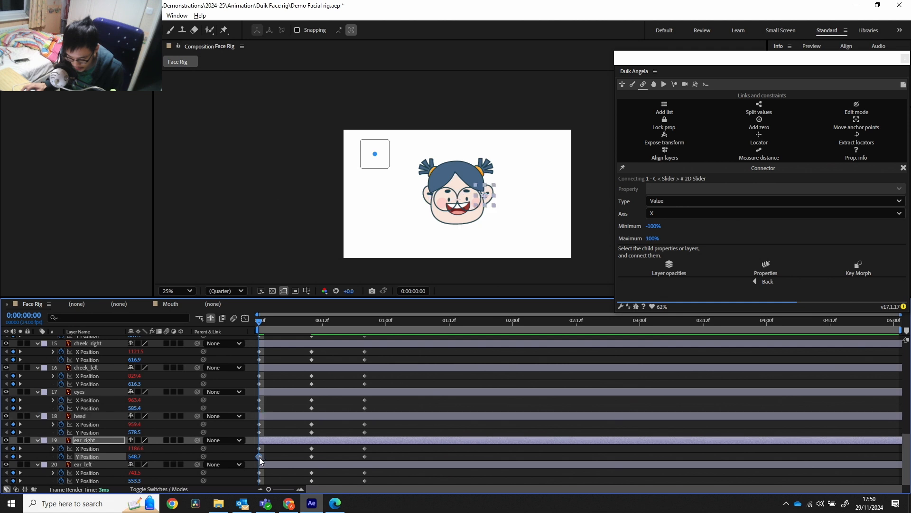
pyautogui.click(259, 481)
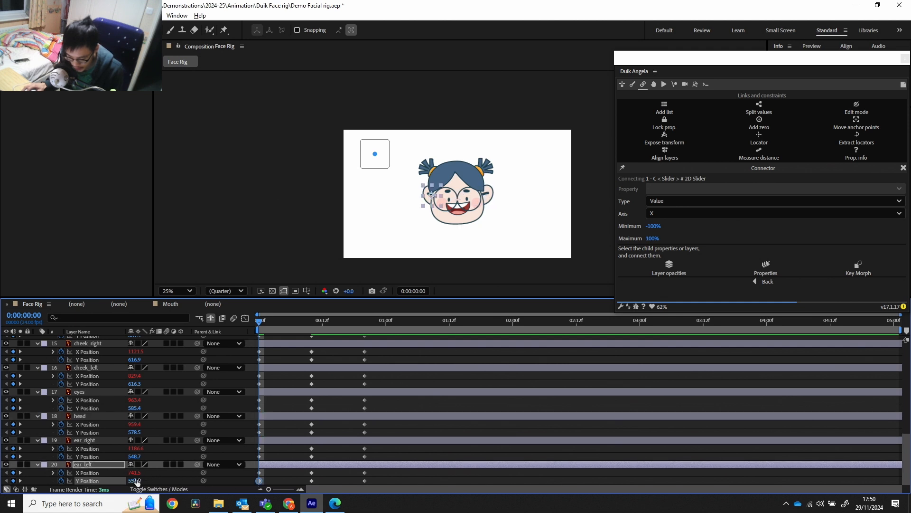
pyautogui.keyDown('shift'); pyautogui.click(259, 456); pyautogui.keyUp('shift')
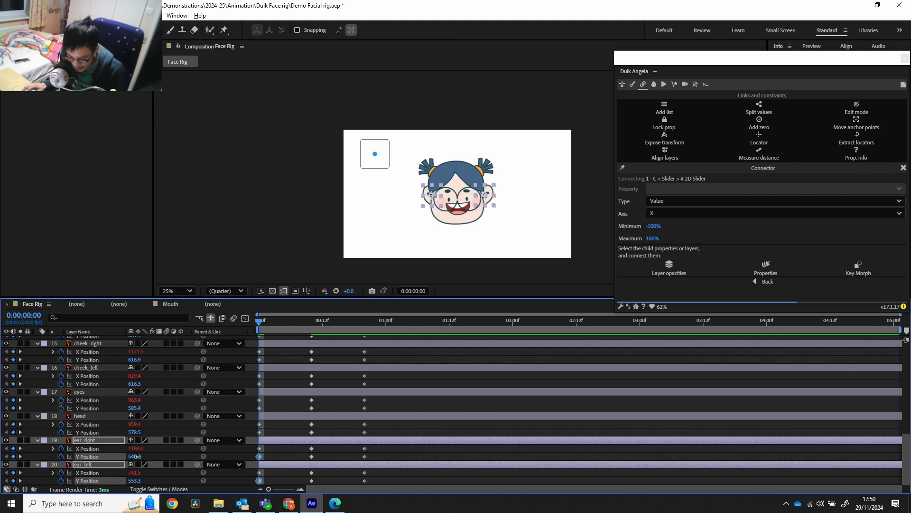
pyautogui.moveTo(136, 456); pyautogui.dragTo(167, 455)
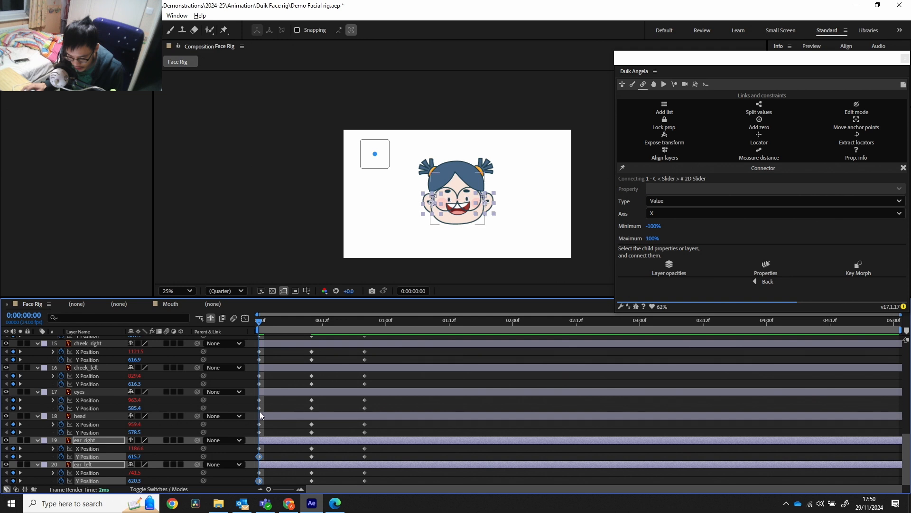
# At frame 0, set the Y Position of eyes to 653.4, cheek_right to 686.9 and cheek_left to 686.3
pyautogui.moveTo(136, 408); pyautogui.dragTo(164, 405)
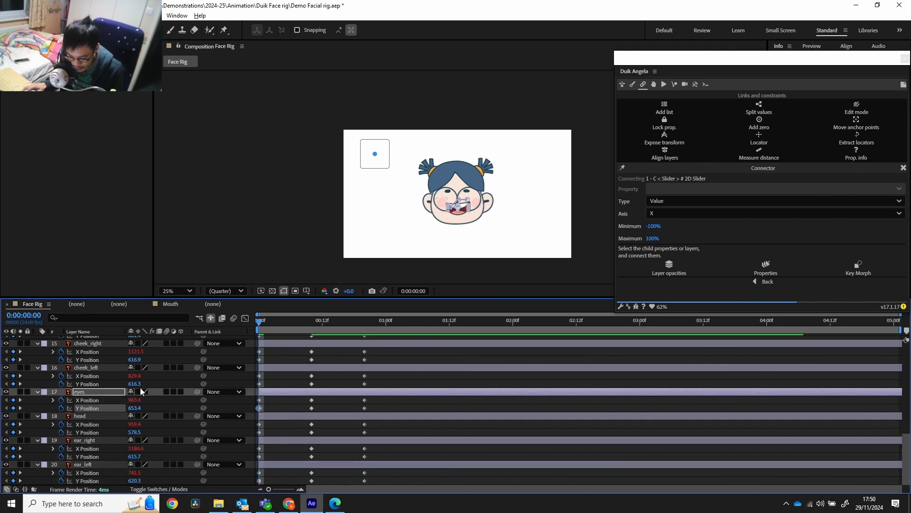
pyautogui.click(261, 382)
pyautogui.click(260, 384)
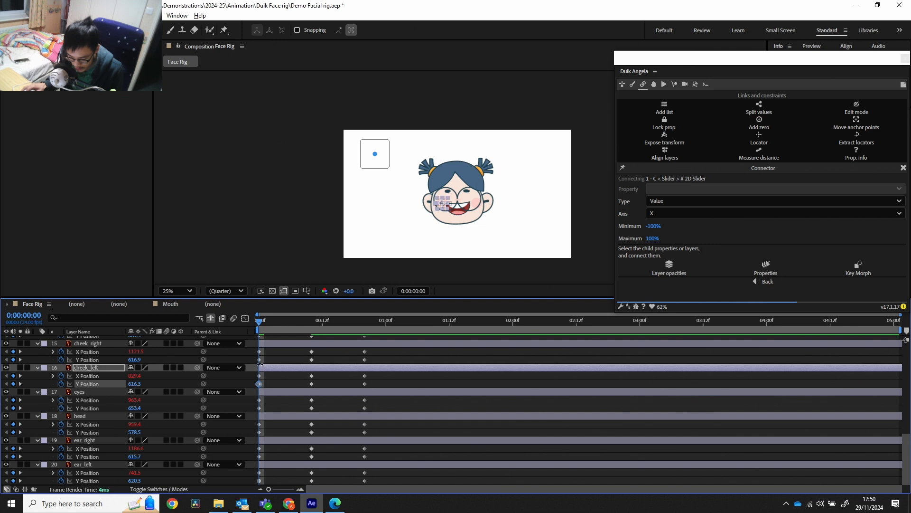
pyautogui.keyDown('shift'); pyautogui.click(260, 360); pyautogui.keyUp('shift')
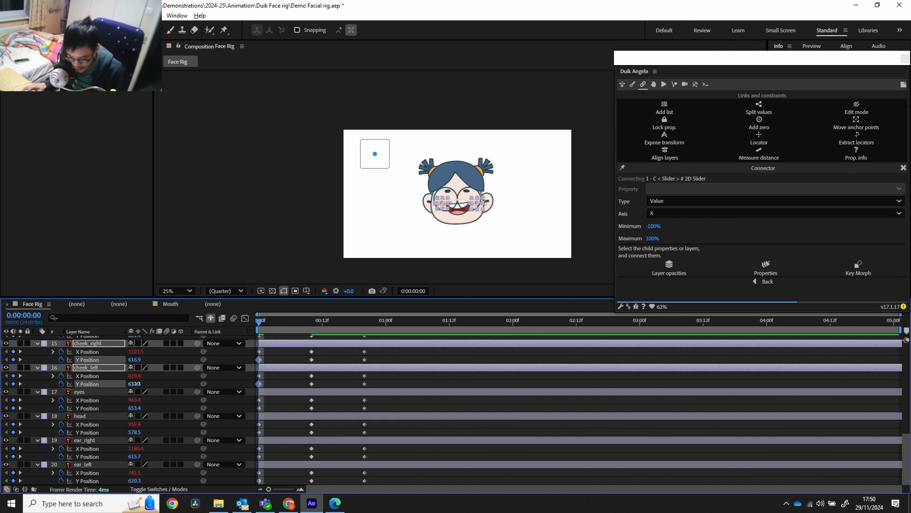
pyautogui.moveTo(135, 384); pyautogui.dragTo(168, 381)
# Lower the mouth at frame 0 by setting the Y Position of M_stroke to 752.4
pyautogui.scroll(1, 198, 386)
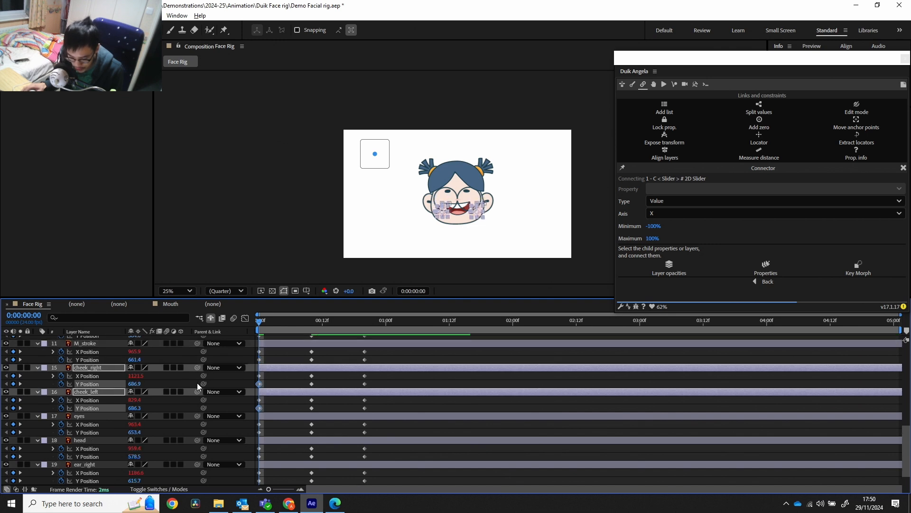
pyautogui.scroll(1, 196, 383)
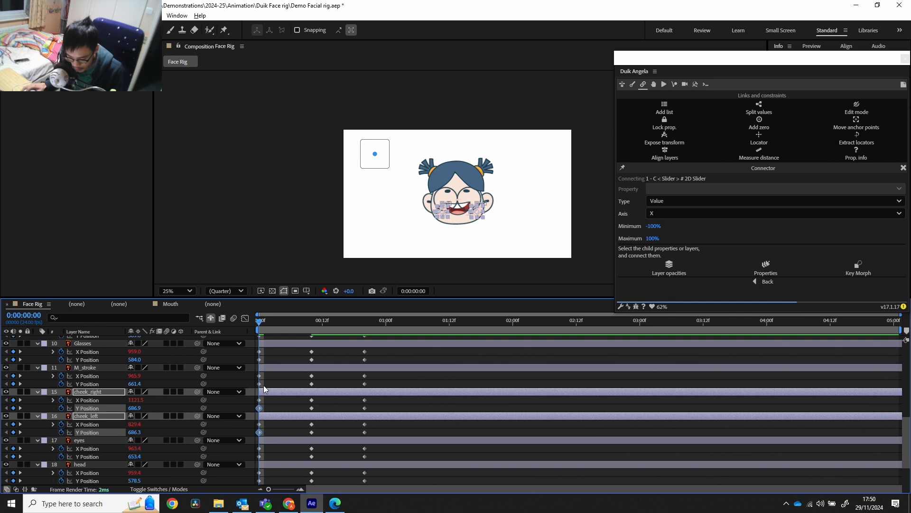
pyautogui.click(259, 384)
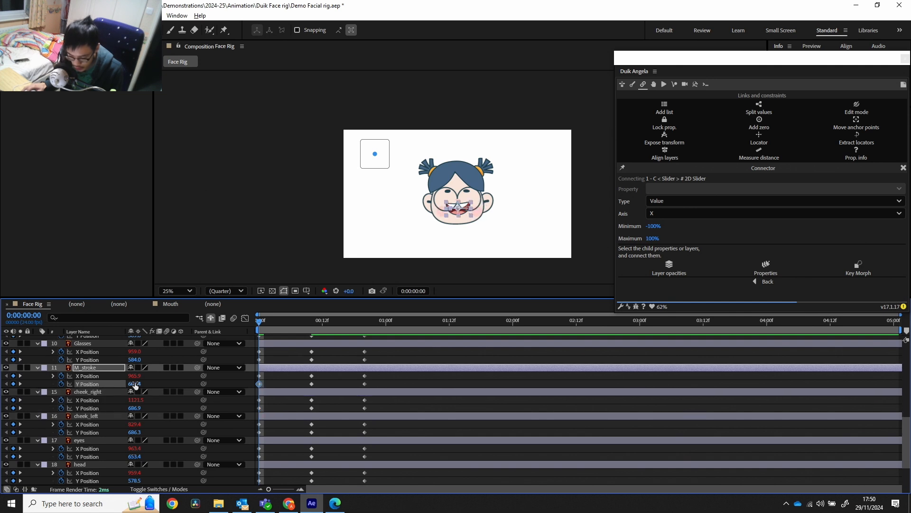
pyautogui.moveTo(135, 384); pyautogui.dragTo(178, 384)
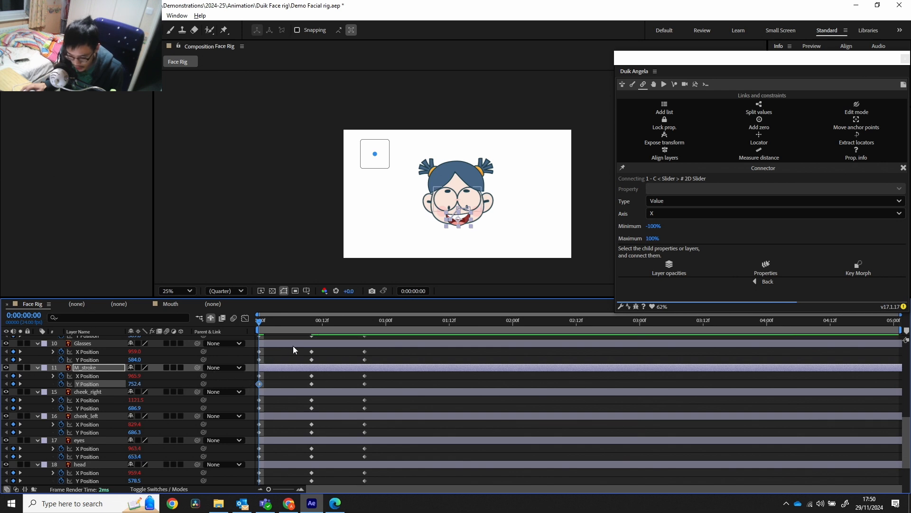
# At frame 0, set the Y Position of Glasses to 686.0 and of nose to 683.6
pyautogui.scroll(1, 280, 366)
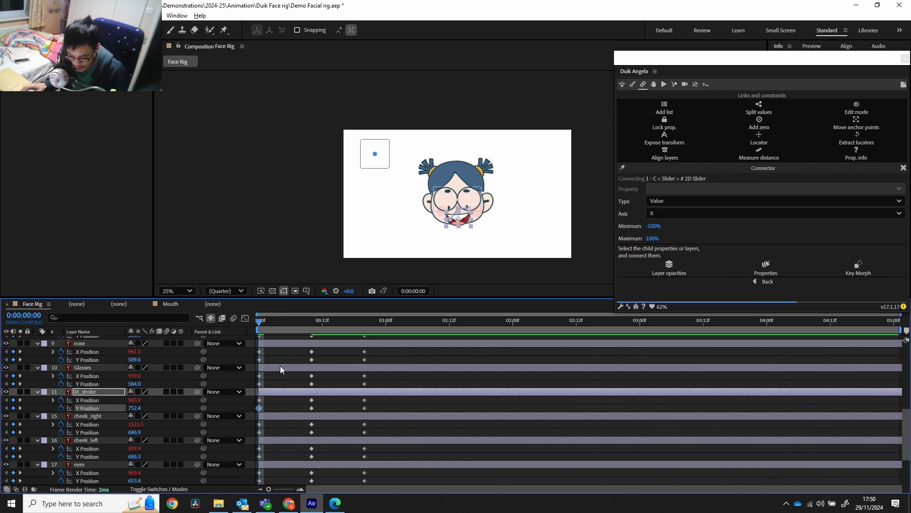
pyautogui.click(259, 383)
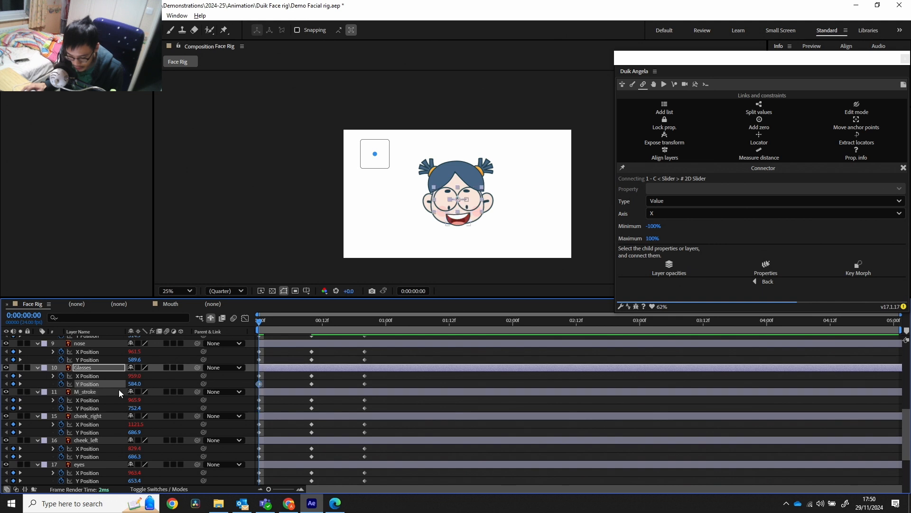
pyautogui.moveTo(135, 384); pyautogui.dragTo(182, 382)
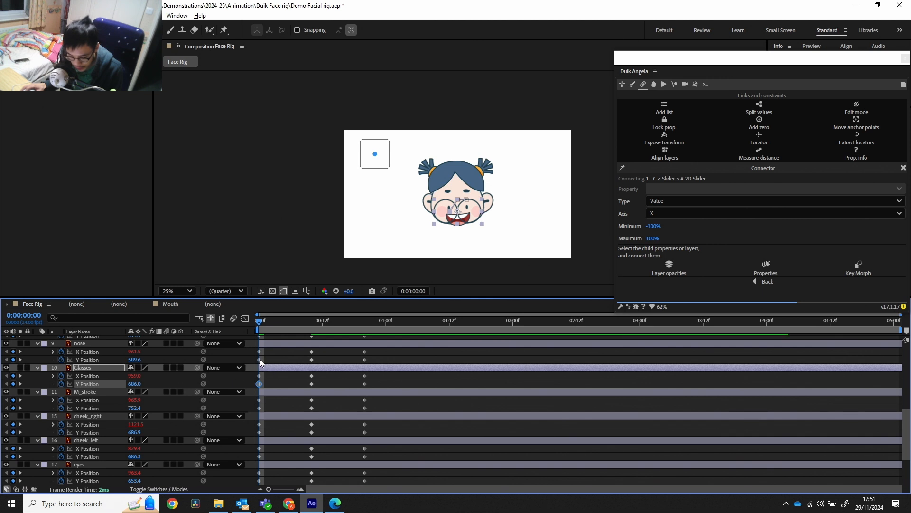
pyautogui.scroll(1, 251, 360)
pyautogui.click(260, 383)
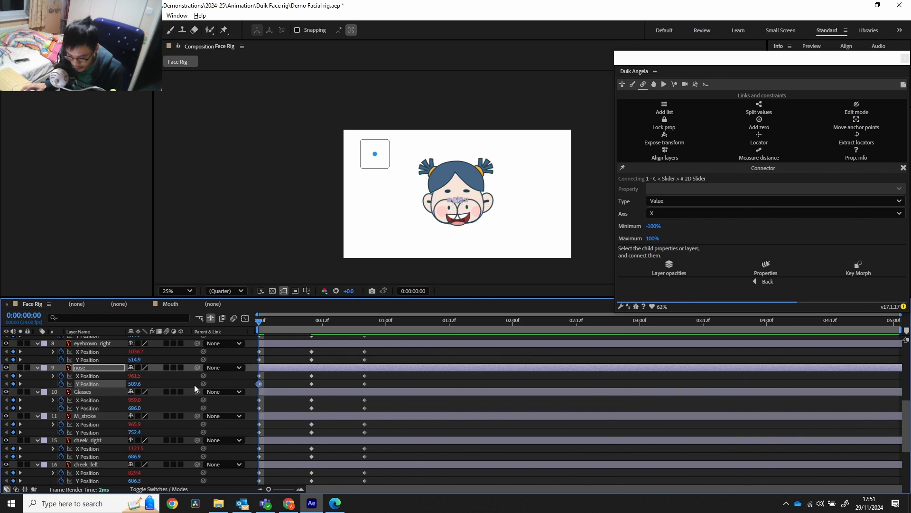
pyautogui.moveTo(135, 384); pyautogui.dragTo(184, 383)
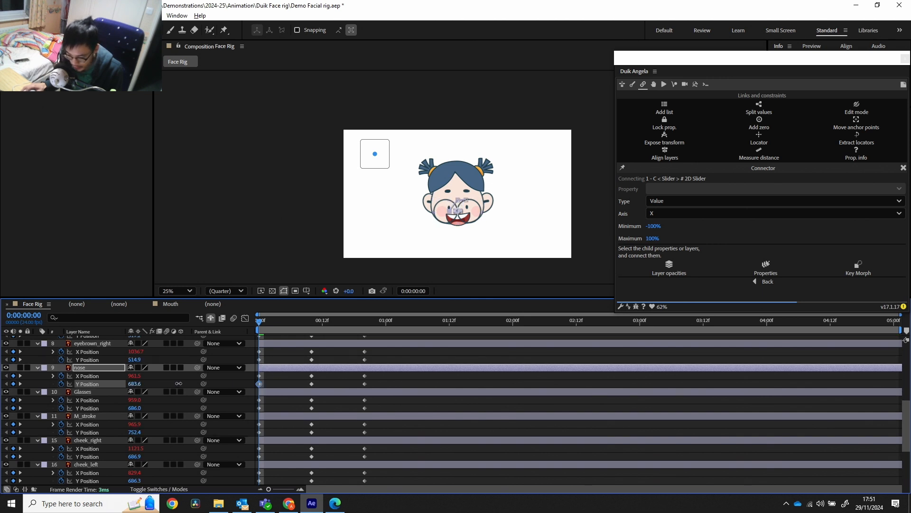
# Lower both eyebrows together at frame 0, setting the Y Position of eyebrown_left to 580.2 and eyebrown_right to 577.9
pyautogui.click(259, 360)
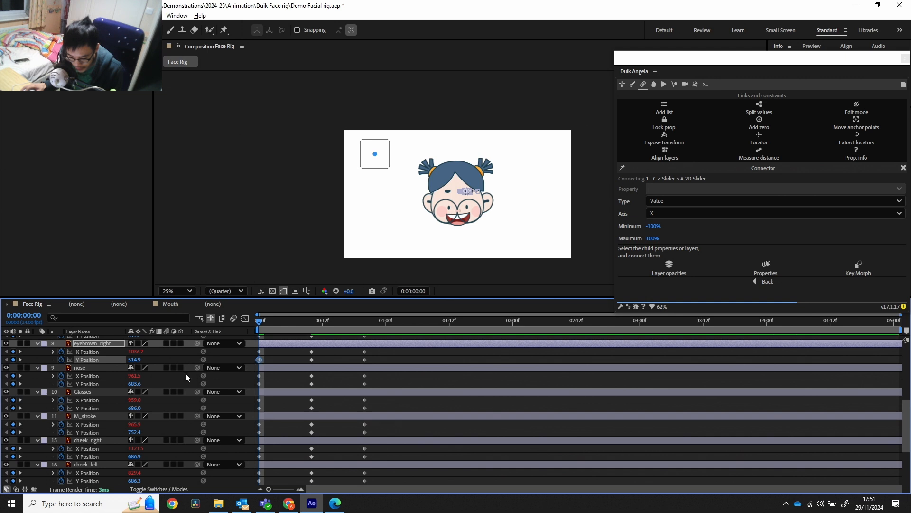
pyautogui.scroll(1, 259, 364)
pyautogui.keyDown('shift'); pyautogui.click(260, 359); pyautogui.keyUp('shift')
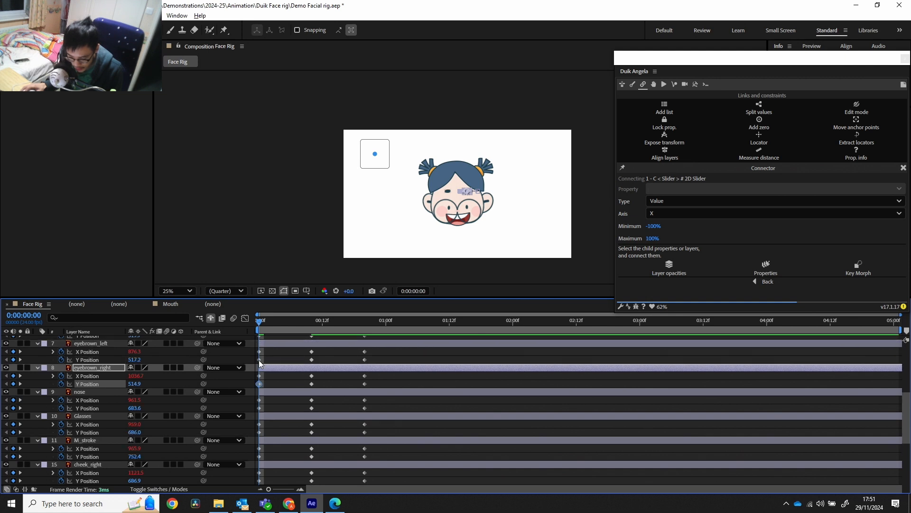
pyautogui.moveTo(137, 384); pyautogui.dragTo(167, 383)
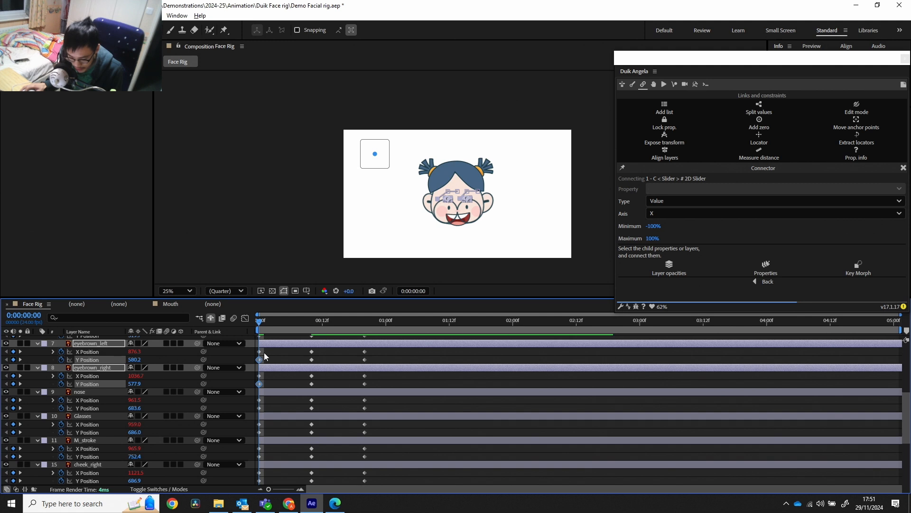
pyautogui.scroll(1, 264, 364)
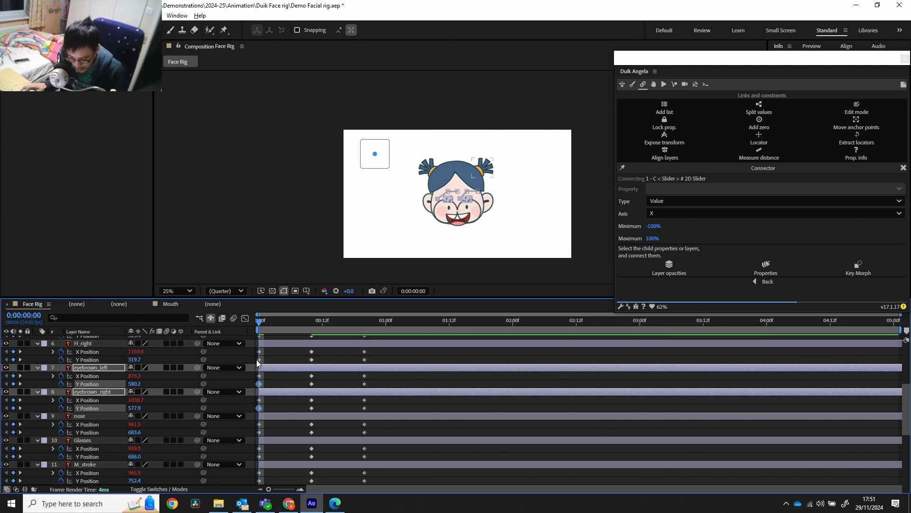
pyautogui.click(259, 360)
pyautogui.scroll(1, 263, 361)
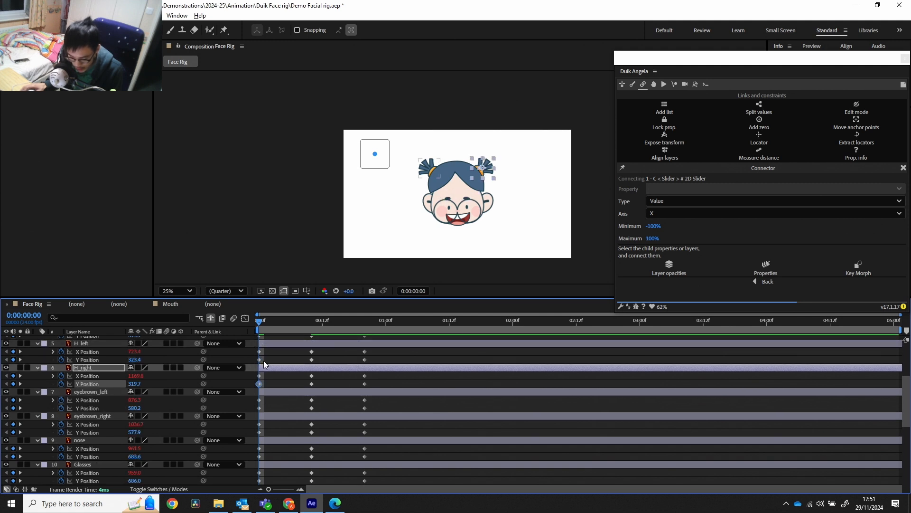
pyautogui.scroll(1, 261, 360)
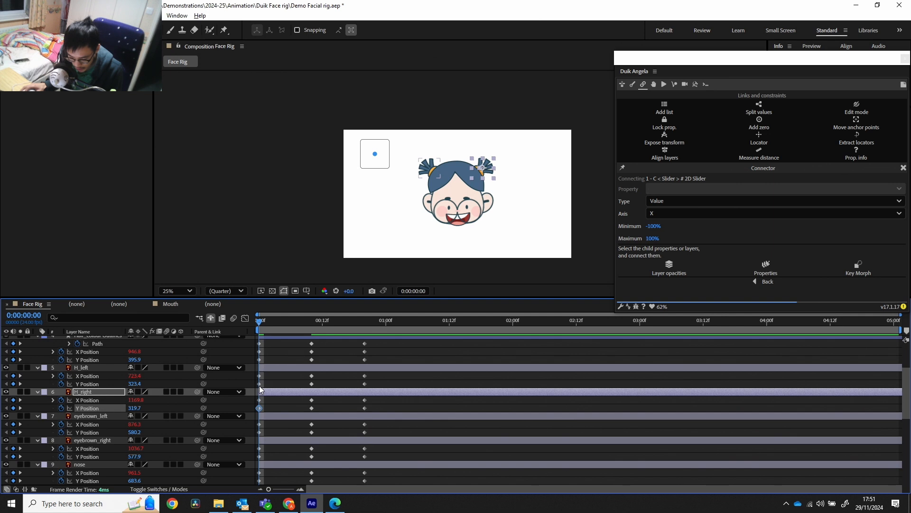
pyautogui.keyDown('shift'); pyautogui.click(260, 384); pyautogui.keyUp('shift')
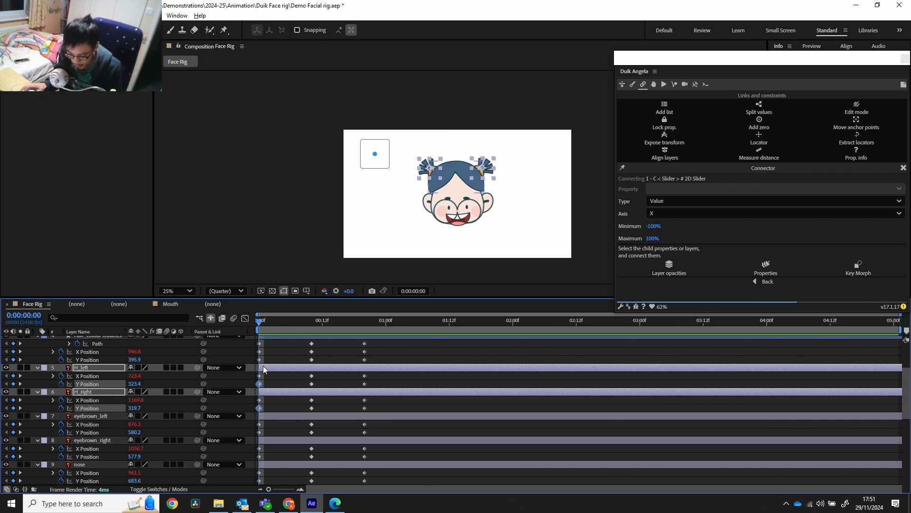
# At frame 0, set the Y Position of Hair_stroke Outlines to 464.8 and Hair_colour Outlines to 464.9 together
pyautogui.scroll(1, 146, 383)
pyautogui.scroll(1, 162, 382)
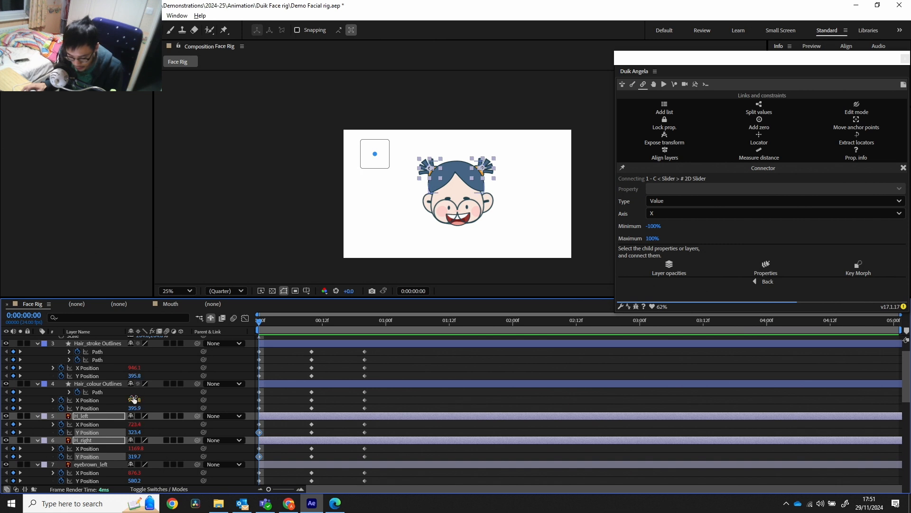
pyautogui.click(260, 407)
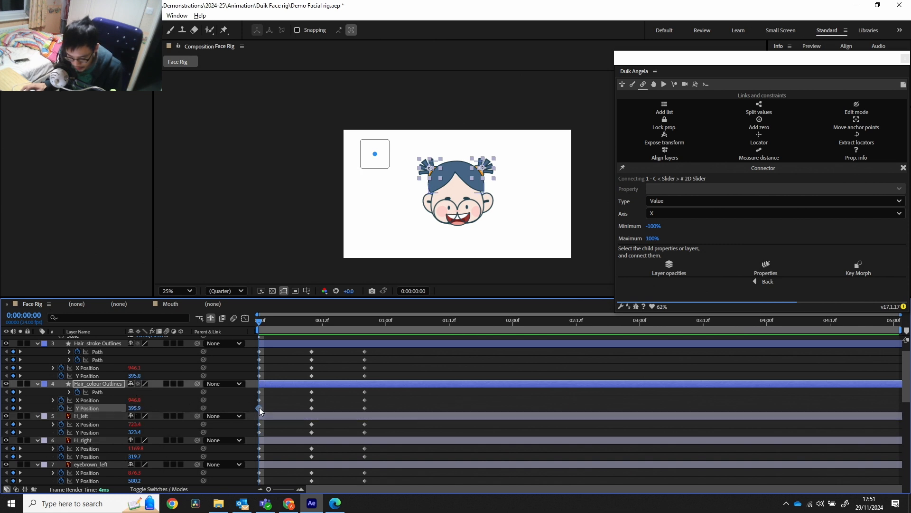
pyautogui.keyDown('shift'); pyautogui.click(260, 375); pyautogui.keyUp('shift')
pyautogui.moveTo(134, 408); pyautogui.dragTo(183, 410)
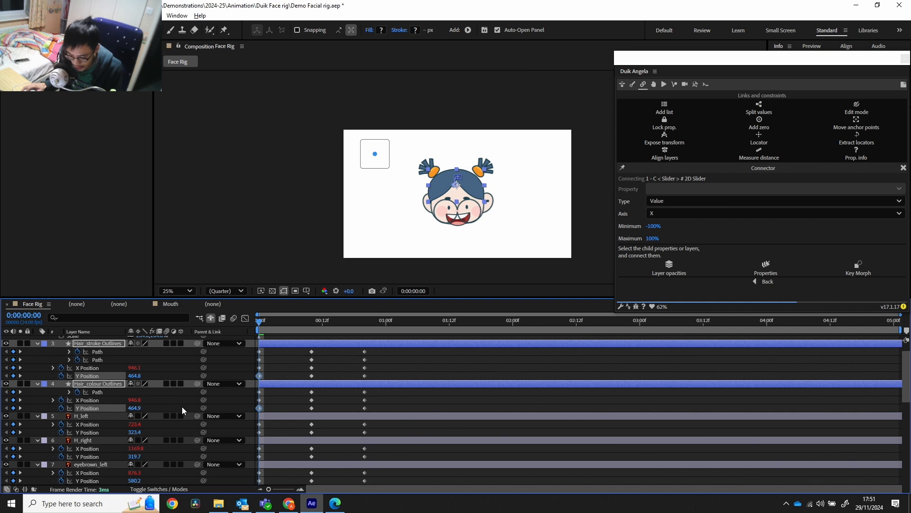
# At frame 0, set the Y Position of H_left to 350.4 and H_right to 346.7, and scrub to preview the movement
pyautogui.click(259, 431)
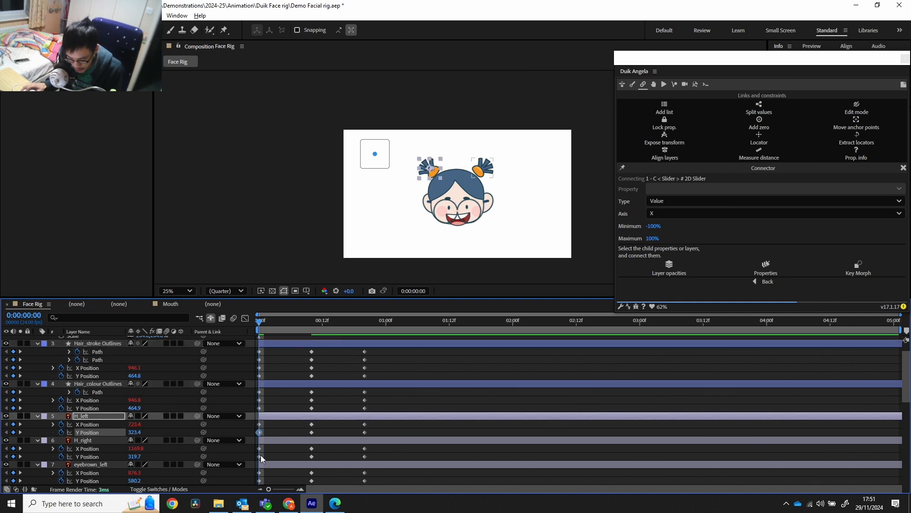
pyautogui.keyDown('shift'); pyautogui.click(259, 456); pyautogui.keyUp('shift')
pyautogui.moveTo(135, 432); pyautogui.dragTo(150, 434)
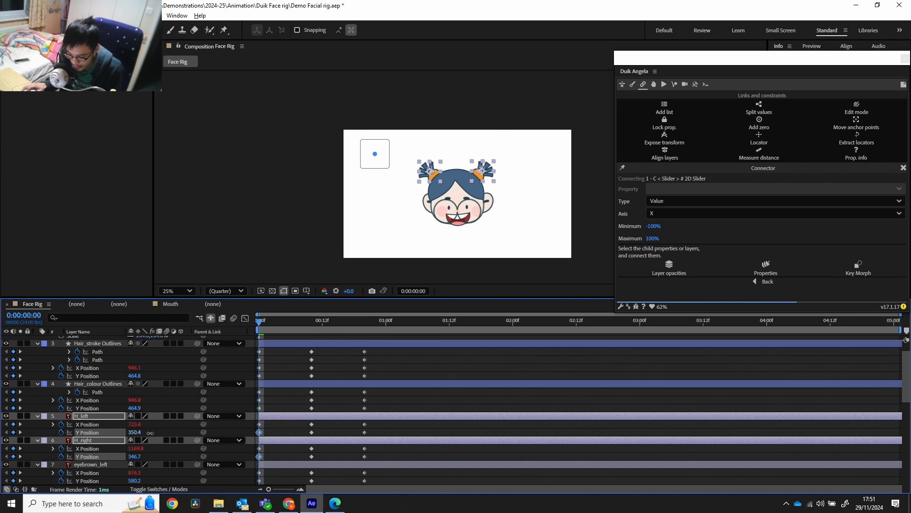
pyautogui.moveTo(280, 321); pyautogui.dragTo(253, 344)
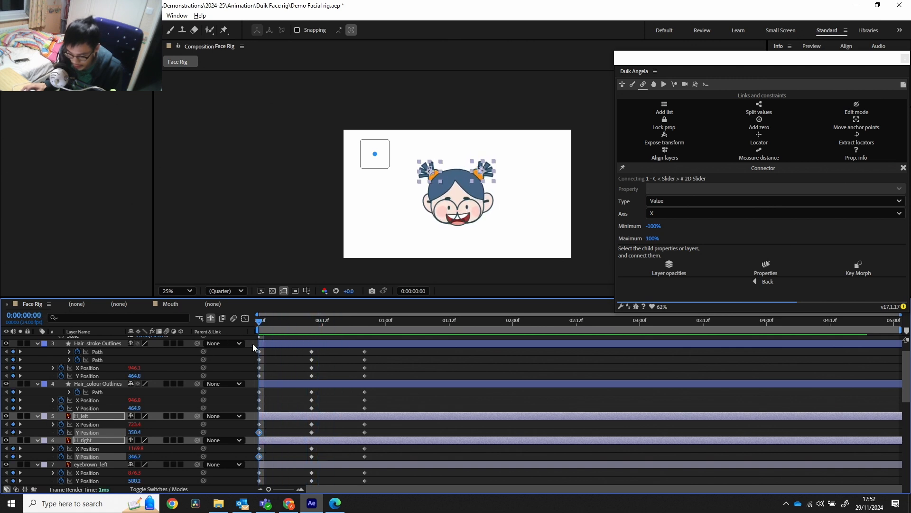
# Align the eyes with the lowered glasses by setting the Y Position of eyes to 681.4 at frame 0
pyautogui.scroll(-6, 107, 446)
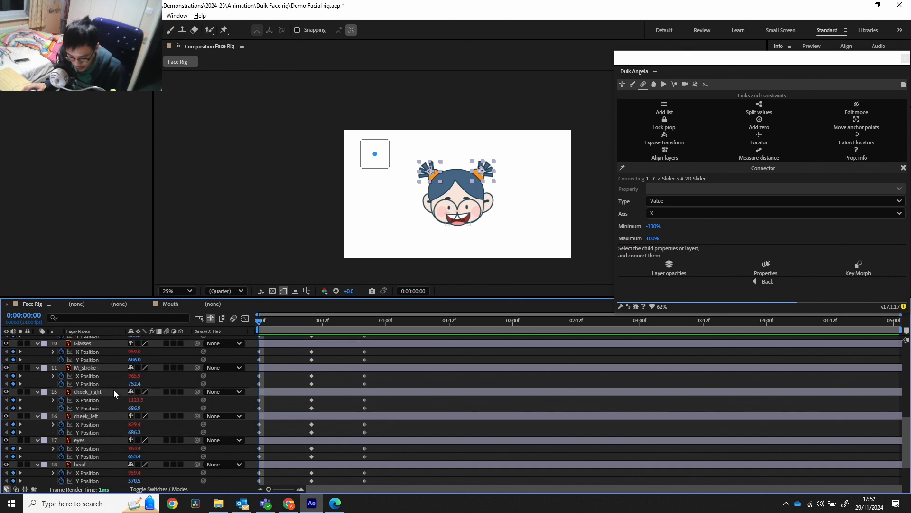
pyautogui.click(259, 456)
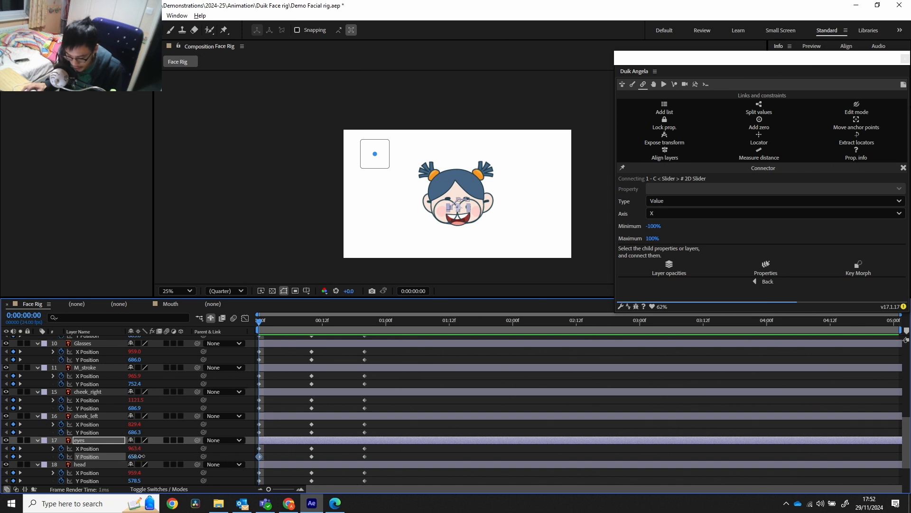
pyautogui.moveTo(135, 456); pyautogui.dragTo(156, 456)
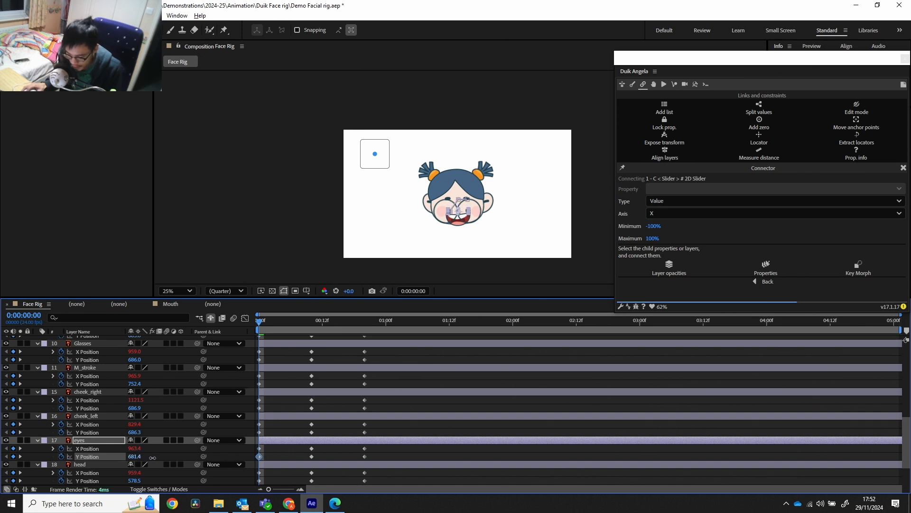
# Scrub through the head movement to frame 20 and set the Y Position of head there to about 436.5
pyautogui.moveTo(260, 320); pyautogui.dragTo(362, 386)
pyautogui.click(314, 235)
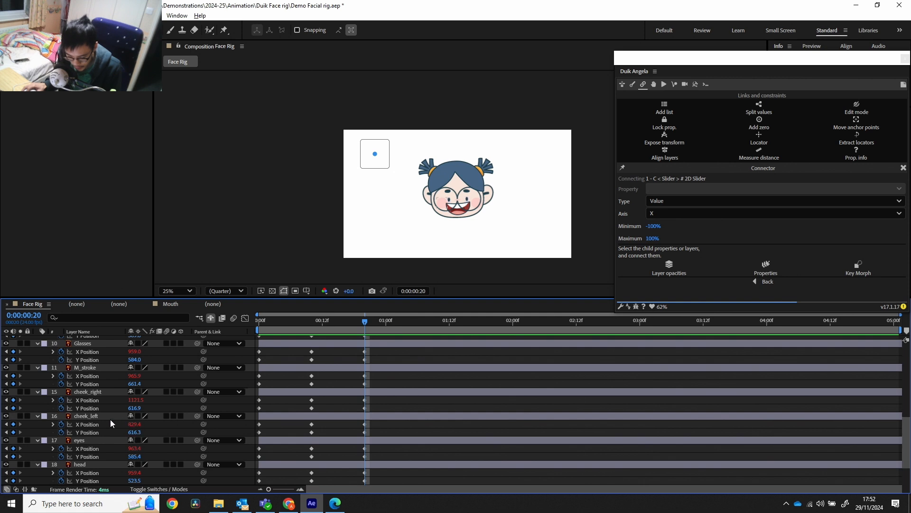
pyautogui.click(364, 480)
pyautogui.scroll(-2, 332, 463)
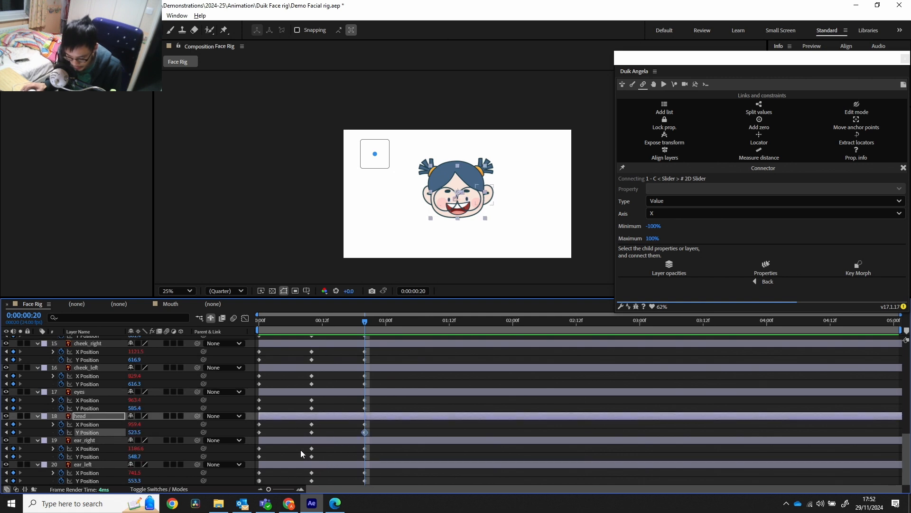
pyautogui.moveTo(135, 432); pyautogui.dragTo(93, 429)
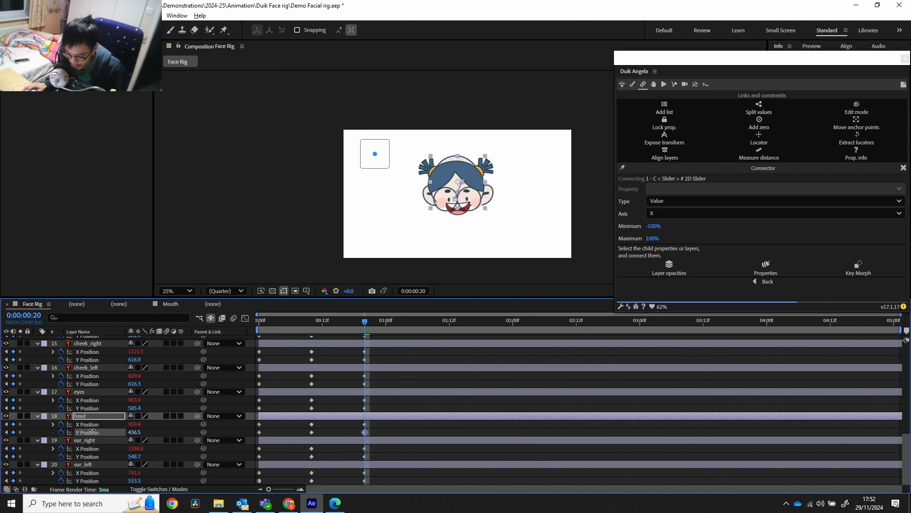
# At frame 20, set the Y Position of ear_right to 486.7 and ear_left to 491.3 together
pyautogui.click(367, 480)
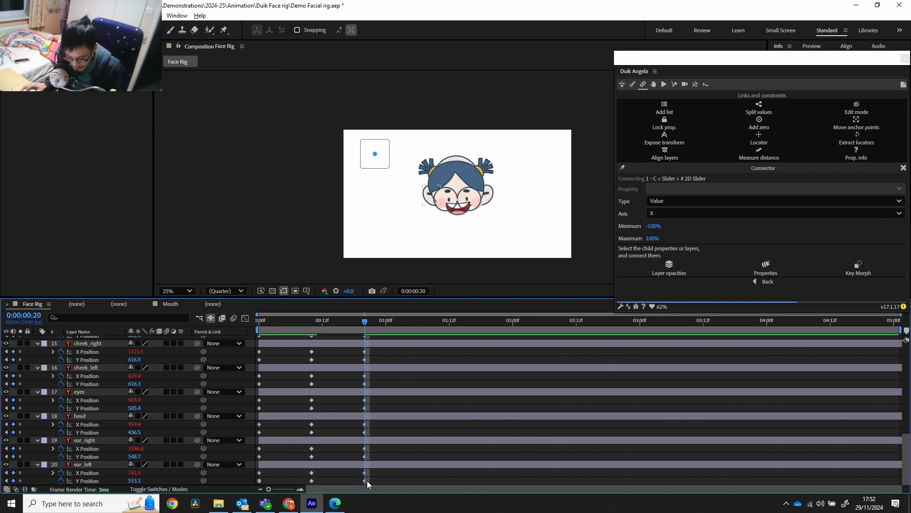
pyautogui.click(364, 480)
pyautogui.keyDown('shift'); pyautogui.click(365, 456); pyautogui.keyUp('shift')
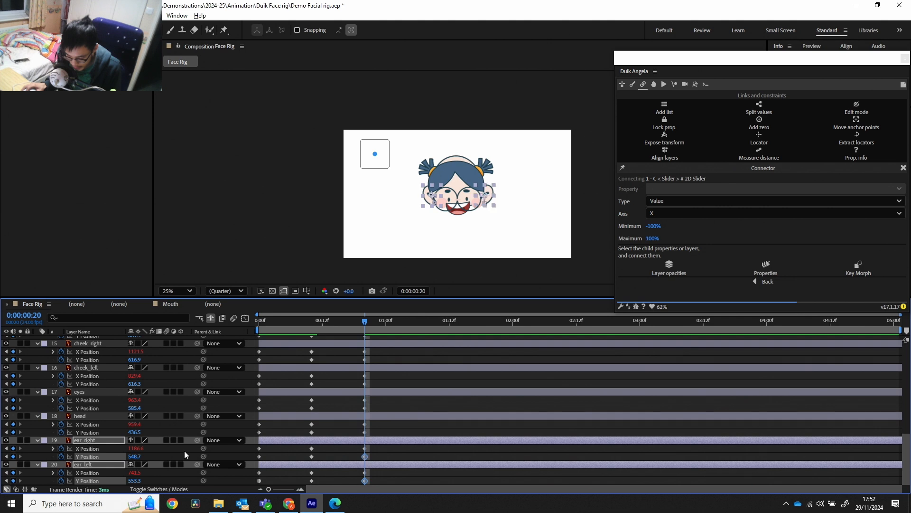
pyautogui.moveTo(137, 455); pyautogui.dragTo(105, 453)
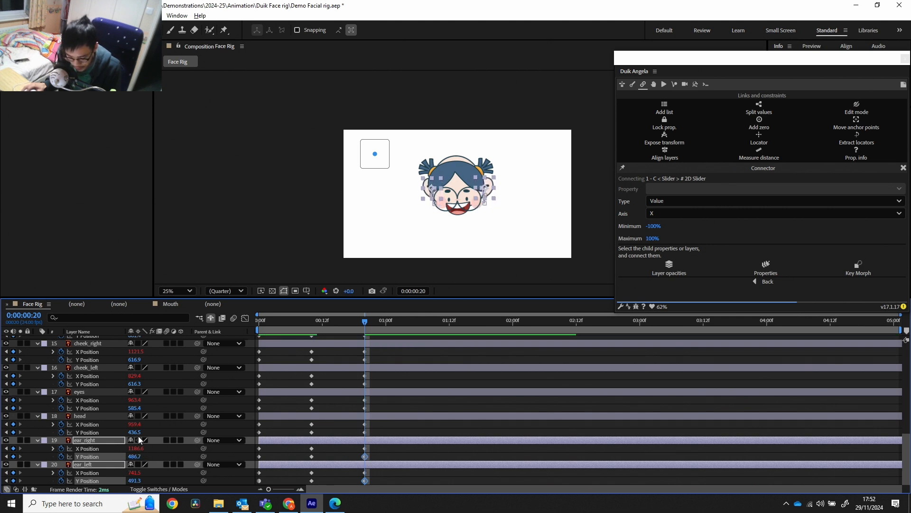
# At frame 20, set the Y Position of eyes to 404.4, and move cheek_right to 483.9 and cheek_left to 483.3 together
pyautogui.click(365, 408)
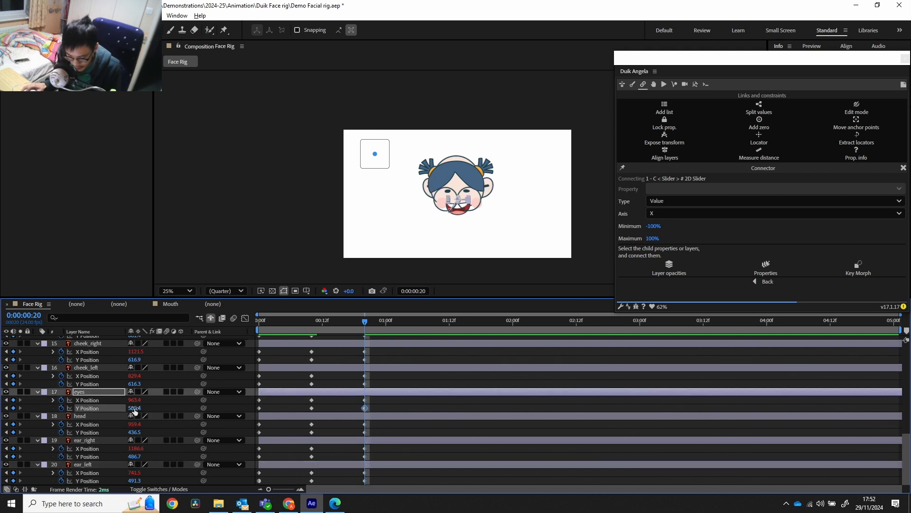
pyautogui.moveTo(134, 409); pyautogui.dragTo(40, 400)
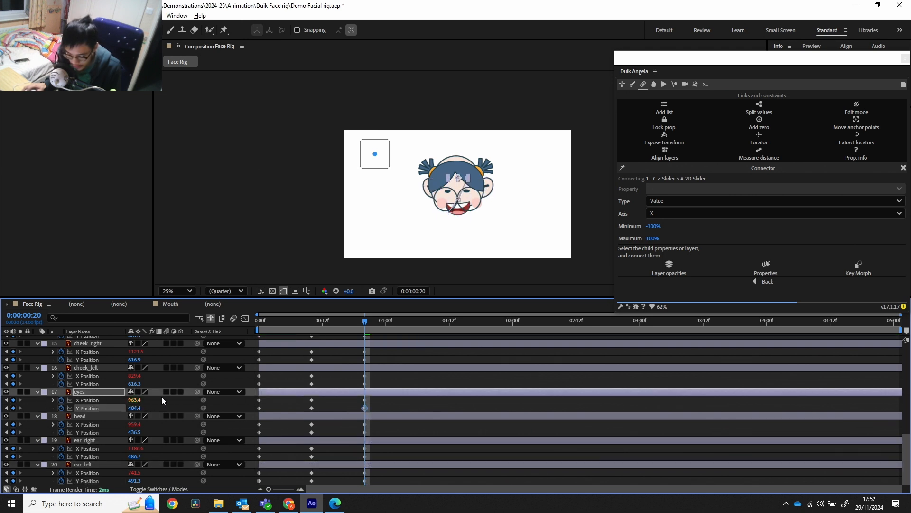
pyautogui.click(364, 384)
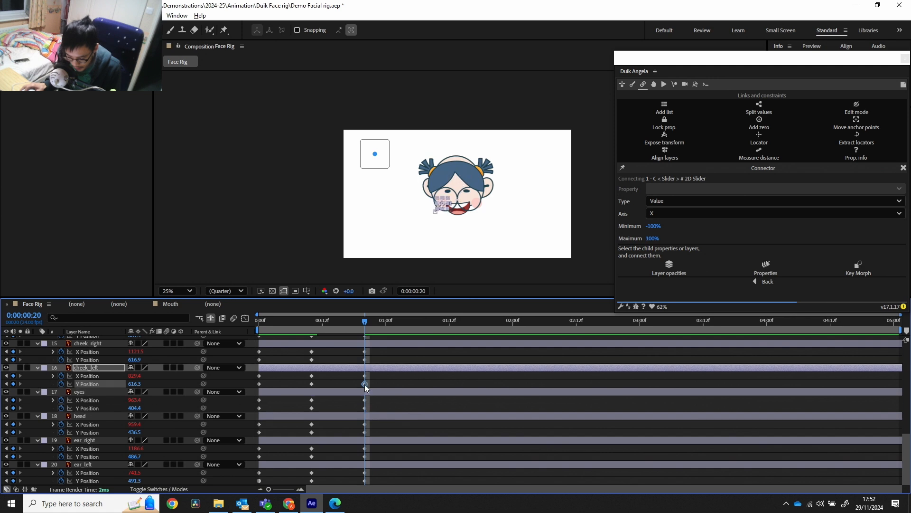
pyautogui.keyDown('shift'); pyautogui.click(364, 359); pyautogui.keyUp('shift')
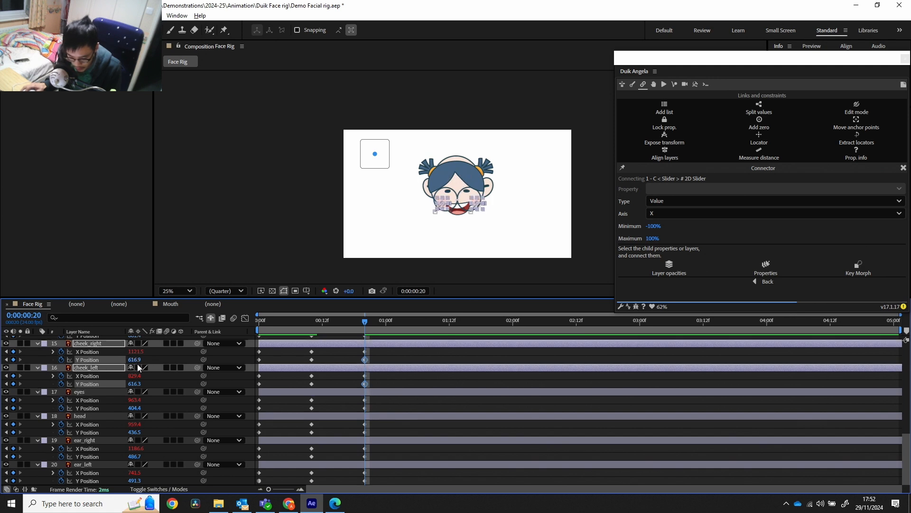
pyautogui.moveTo(134, 384); pyautogui.dragTo(62, 382)
# At frame 20, set the Y Position of M_stroke to 512.4 and of Glasses to 414.0
pyautogui.scroll(2, 132, 388)
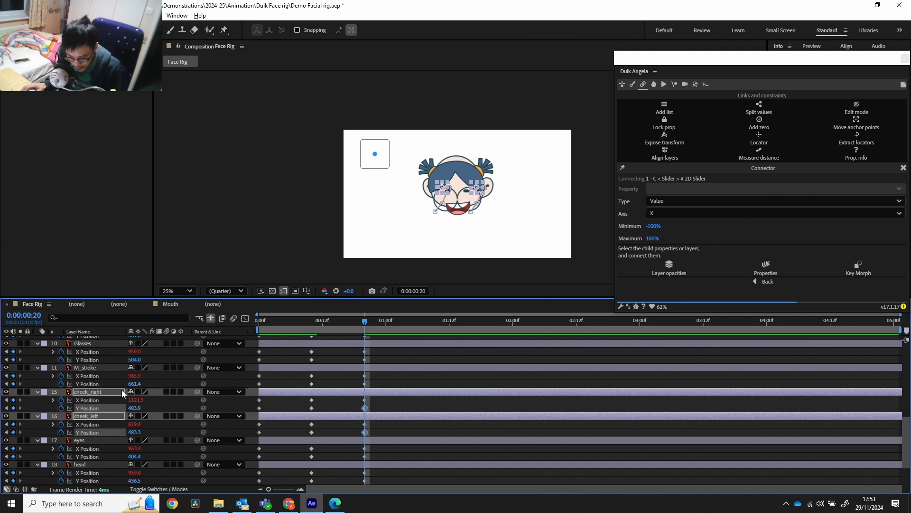
pyautogui.click(365, 383)
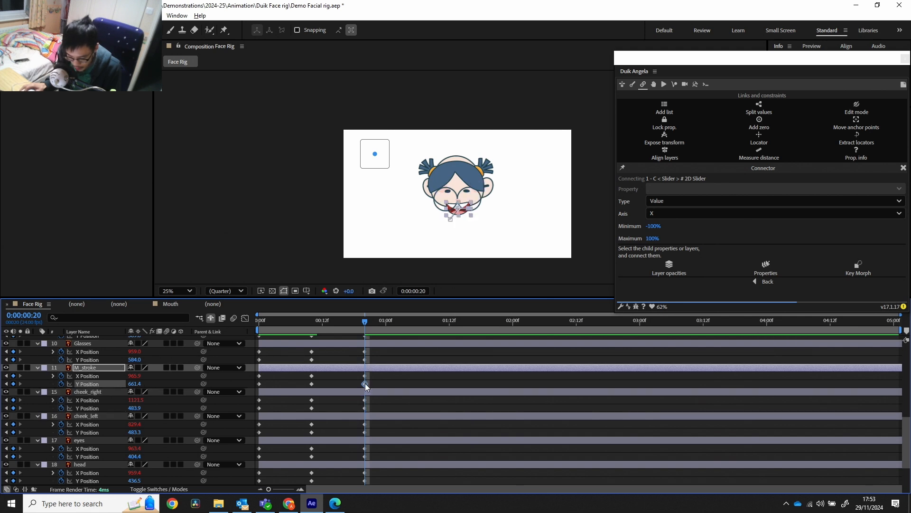
pyautogui.moveTo(134, 384); pyautogui.dragTo(64, 383)
pyautogui.click(365, 359)
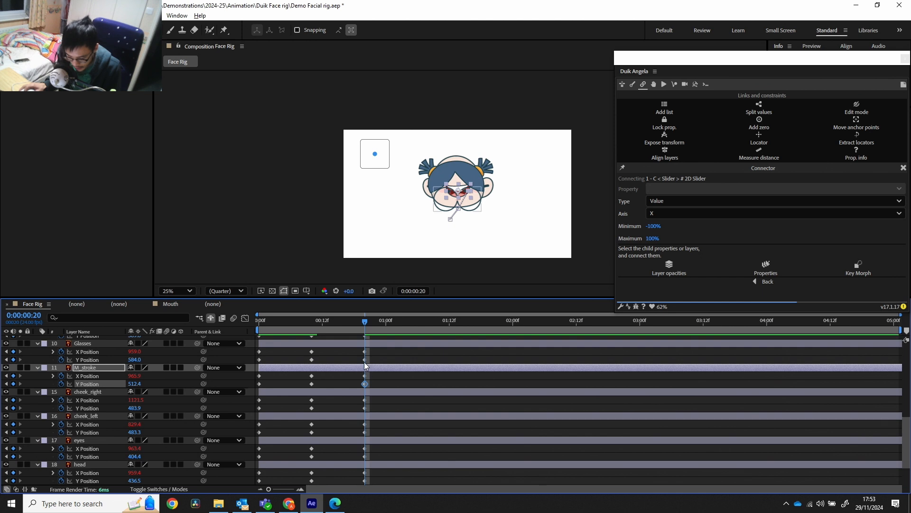
pyautogui.moveTo(129, 360); pyautogui.dragTo(52, 360)
# At frame 20, set the Y Position of nose to 393.6, and move eyebrow_left to 319.2 and eyebrow_right to 316.9 together
pyautogui.scroll(4, 299, 374)
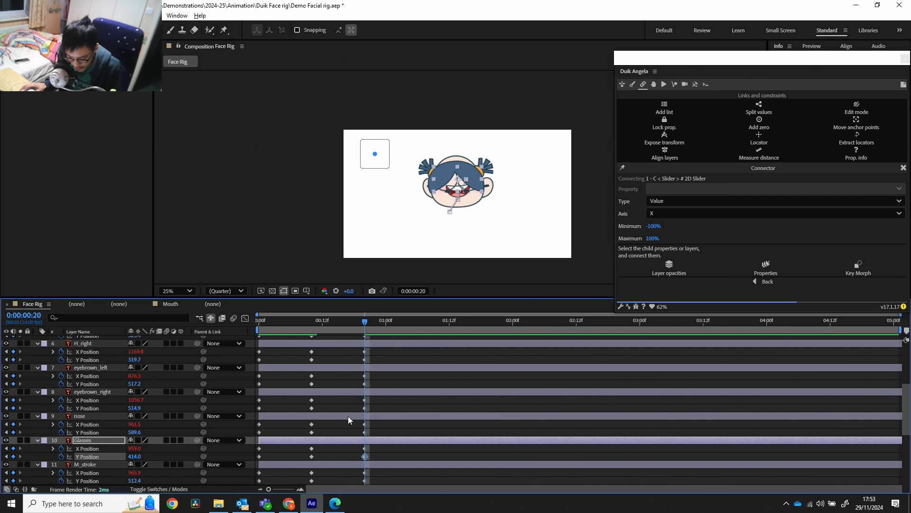
pyautogui.click(365, 432)
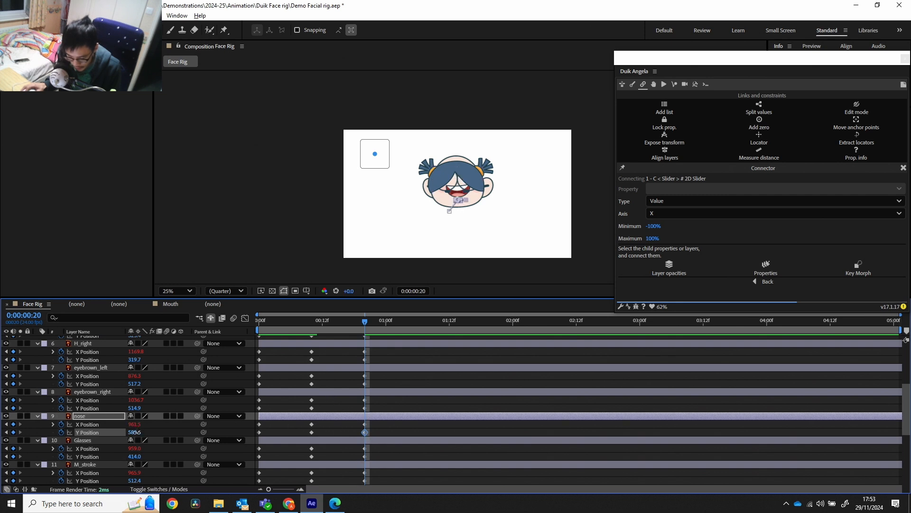
pyautogui.moveTo(134, 432); pyautogui.dragTo(29, 417)
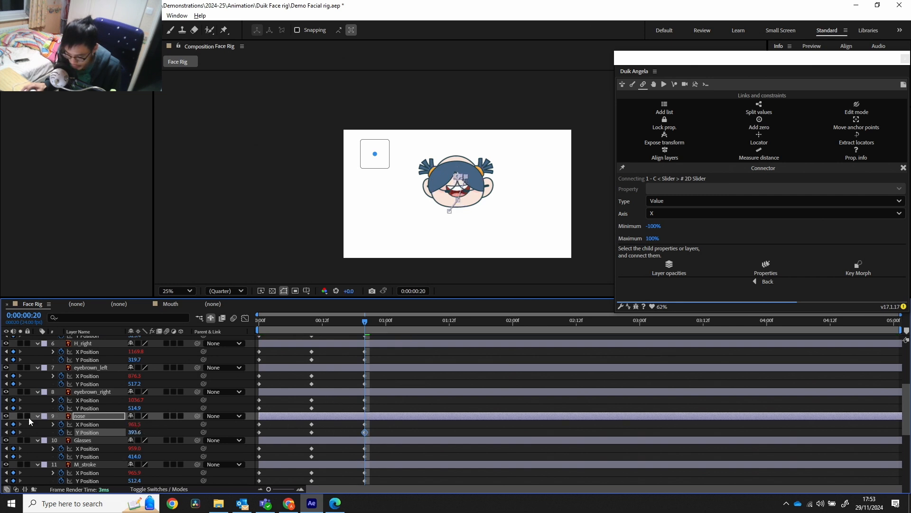
pyautogui.click(364, 408)
pyautogui.keyDown('shift'); pyautogui.click(364, 383); pyautogui.keyUp('shift')
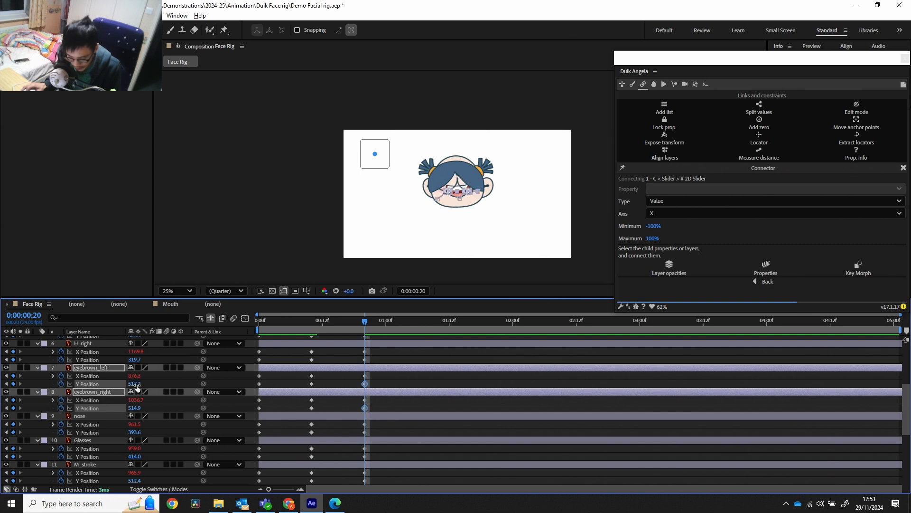
pyautogui.moveTo(138, 385); pyautogui.dragTo(40, 382)
# At frame 20, set the Y Position of Hair_stroke Outlines to 305.8 and Hair_colour Outlines to 305.9 together
pyautogui.scroll(4, 325, 371)
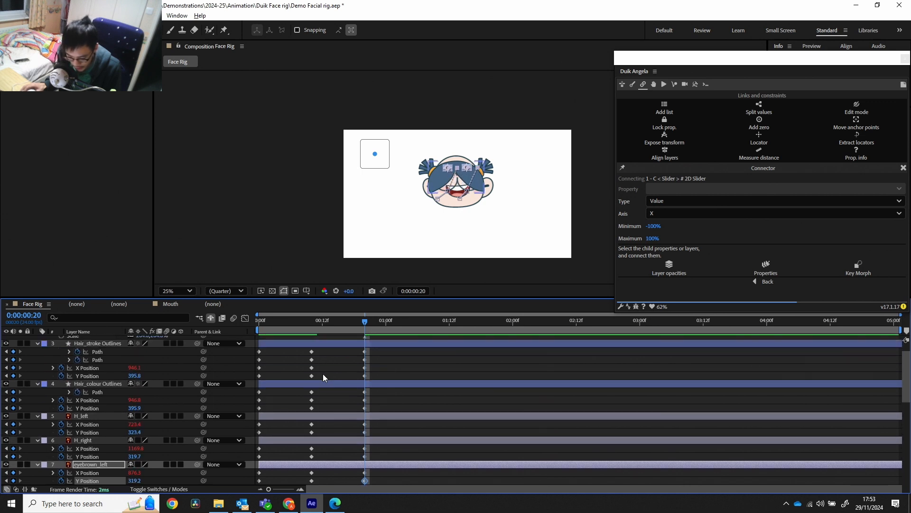
pyautogui.scroll(1, 322, 374)
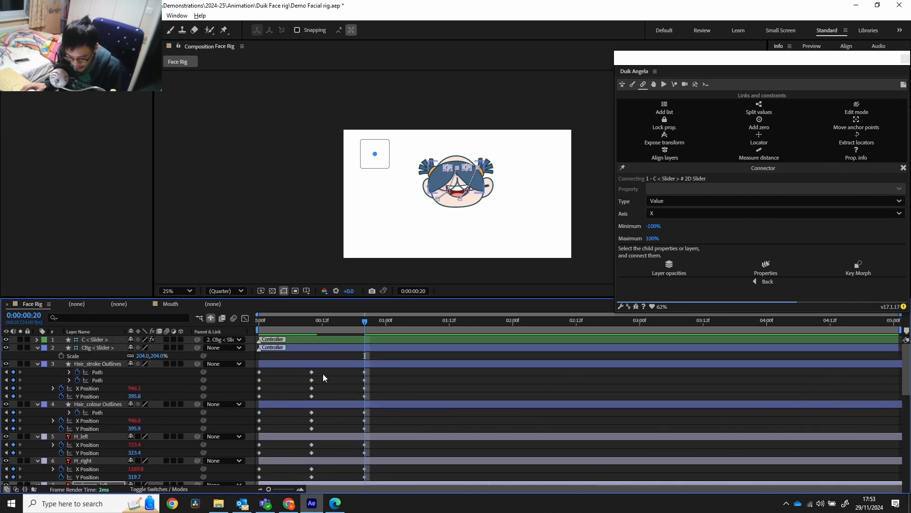
pyautogui.click(366, 397)
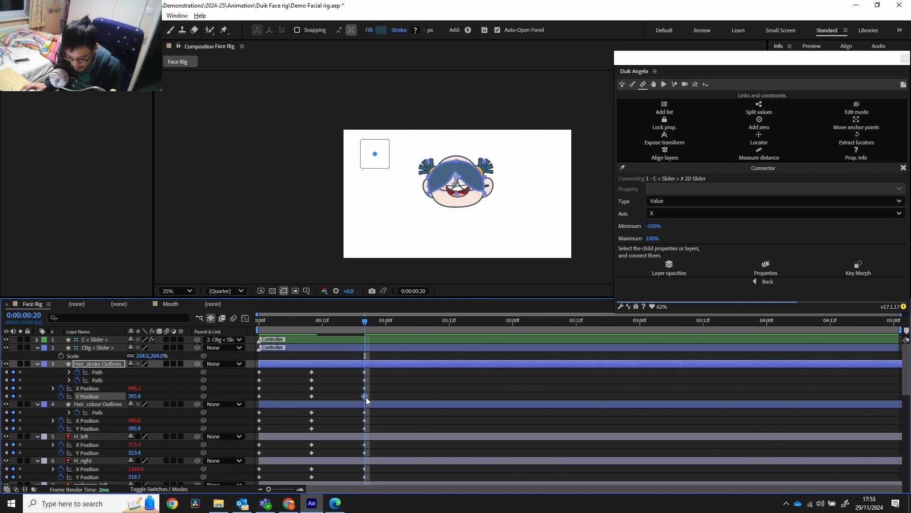
pyautogui.keyDown('shift'); pyautogui.click(364, 429); pyautogui.keyUp('shift')
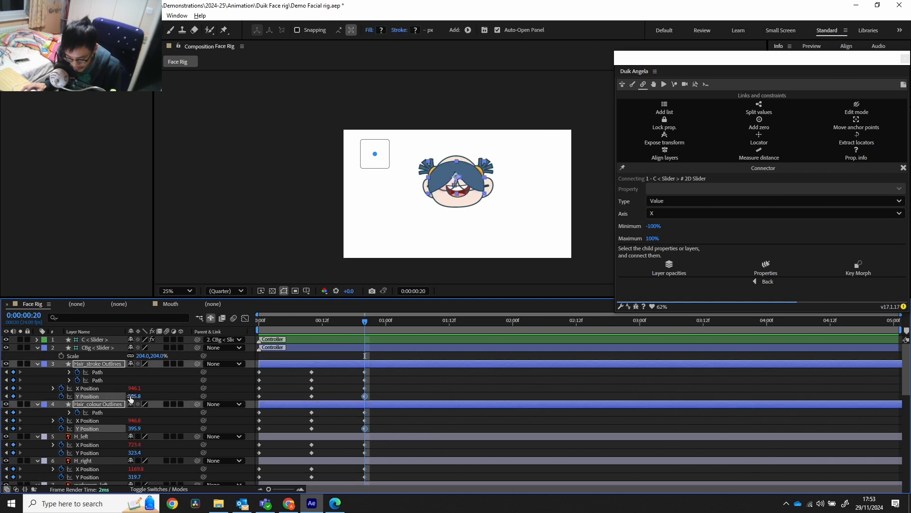
pyautogui.moveTo(137, 399); pyautogui.dragTo(44, 388)
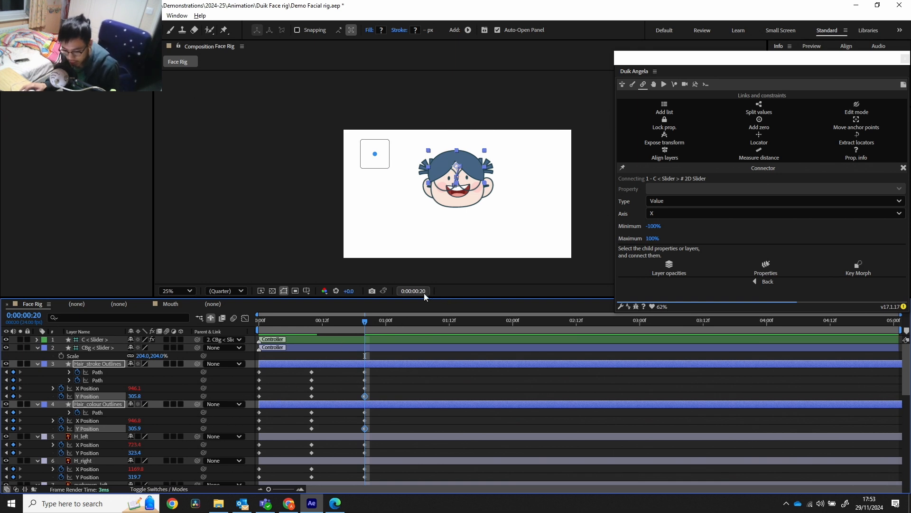
# At frame 20, set the Y Position of H_left to 246.4 and H_right to 242.7, and scrub to preview the movement
pyautogui.scroll(-1, 157, 445)
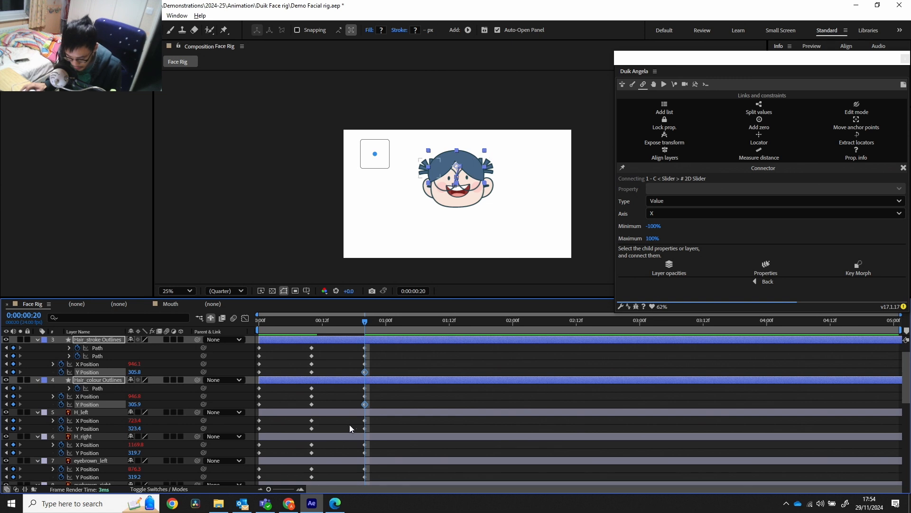
pyautogui.click(365, 428)
pyautogui.keyDown('shift'); pyautogui.click(365, 452); pyautogui.keyUp('shift')
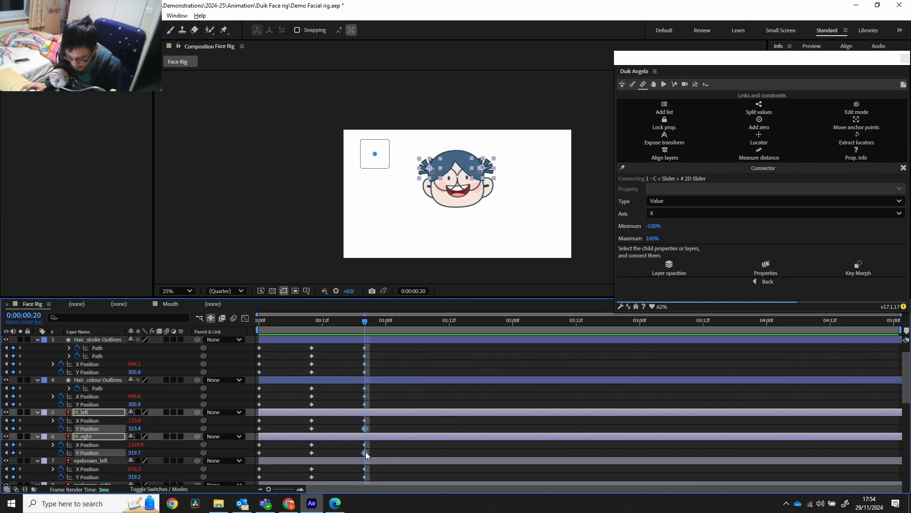
pyautogui.moveTo(147, 453); pyautogui.dragTo(101, 454)
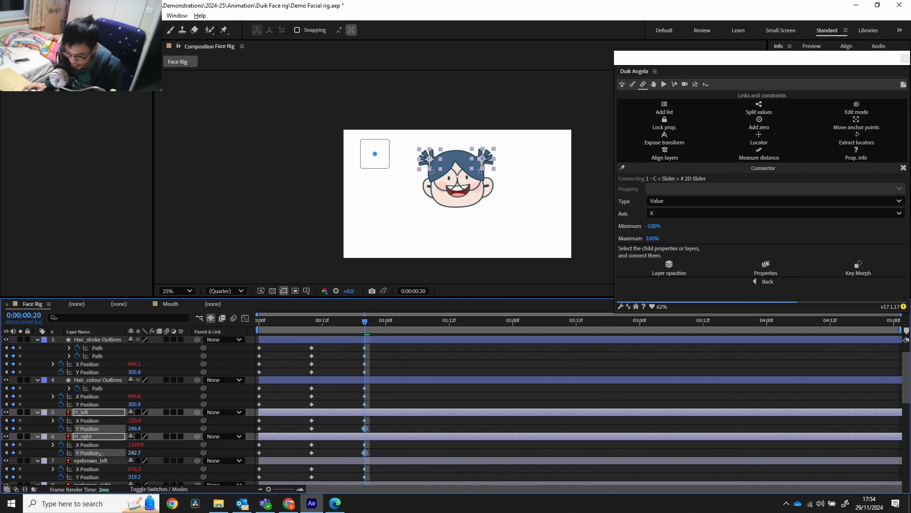
pyautogui.press('space')
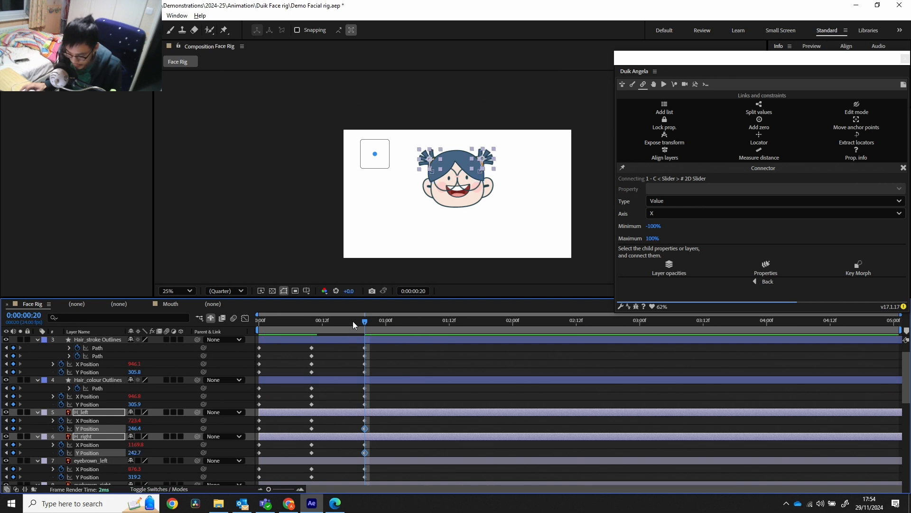
pyautogui.moveTo(264, 326); pyautogui.dragTo(337, 363)
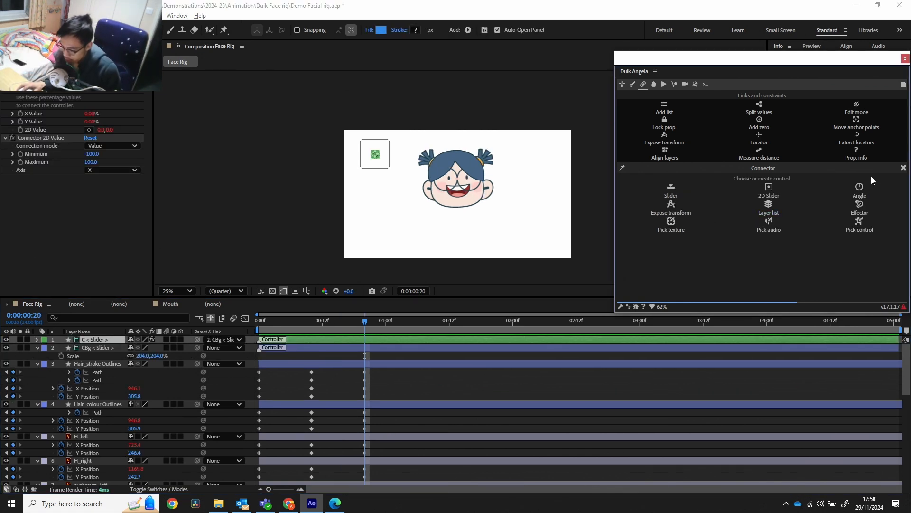
# Pick the selected C < Slider > layer as the Duik connector control and set its axis to Y
pyautogui.click(856, 231)
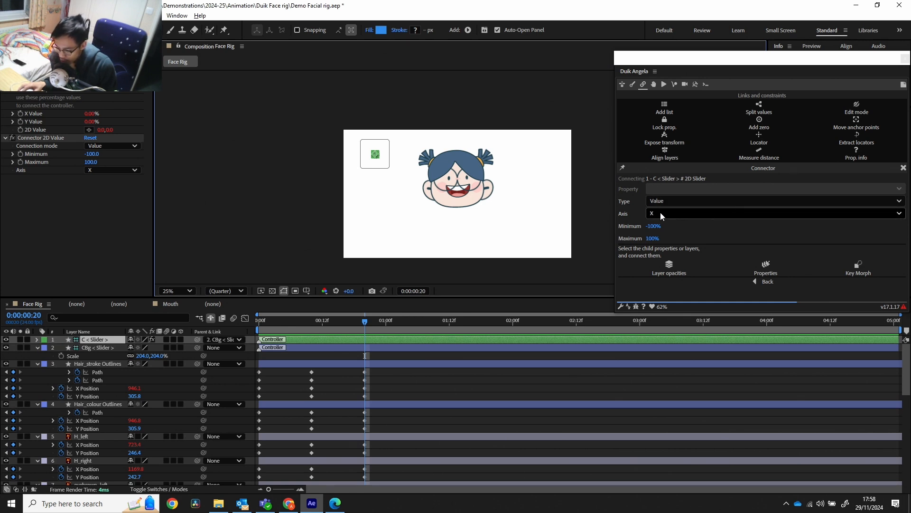
pyautogui.click(676, 212)
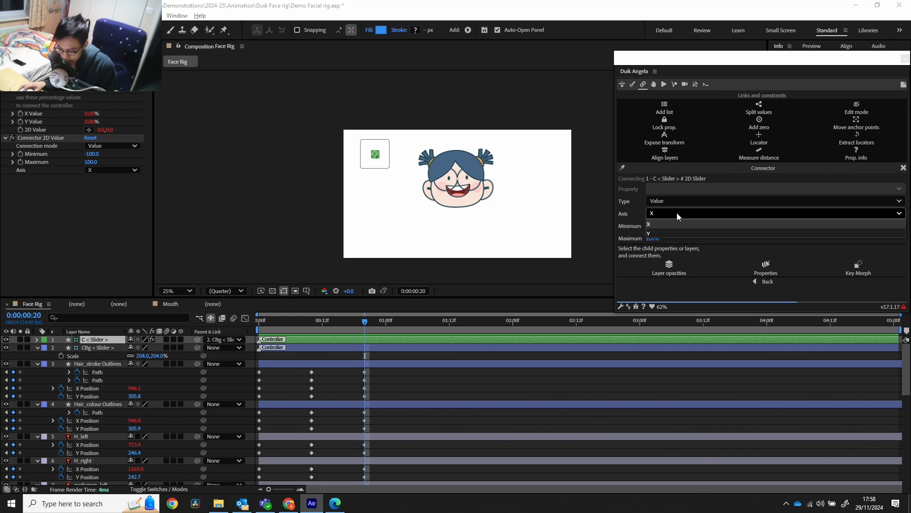
pyautogui.click(665, 232)
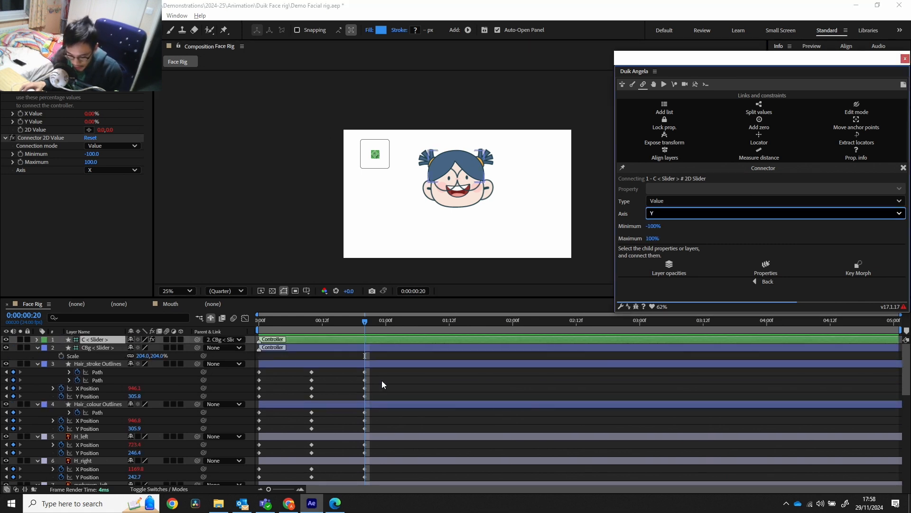
# Select all Y Position keyframes of Hair_stroke Outlines, Hair_colour Outlines and H_left together
pyautogui.moveTo(375, 394); pyautogui.dragTo(241, 401)
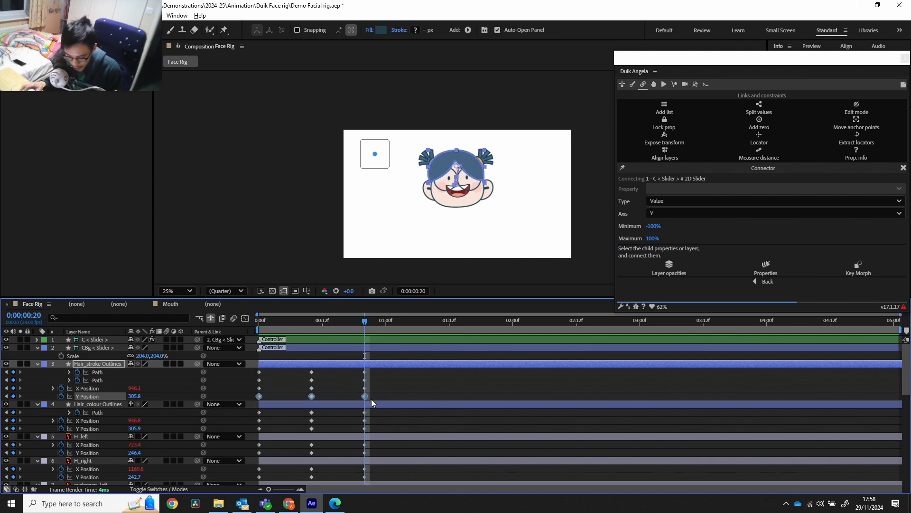
pyautogui.moveTo(374, 426); pyautogui.dragTo(254, 437)
pyautogui.scroll(-1, 363, 414)
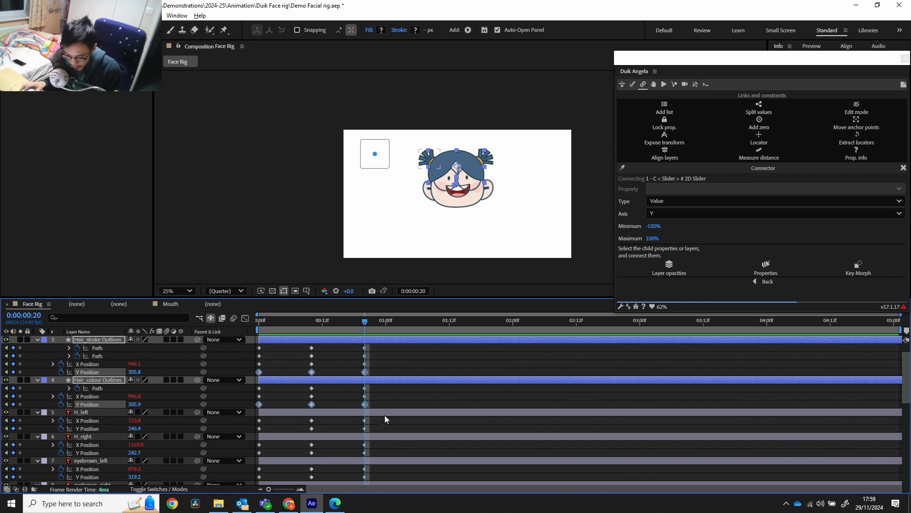
pyautogui.moveTo(385, 415); pyautogui.dragTo(348, 428)
pyautogui.moveTo(280, 434); pyautogui.dragTo(253, 435)
pyautogui.scroll(-3, 400, 429)
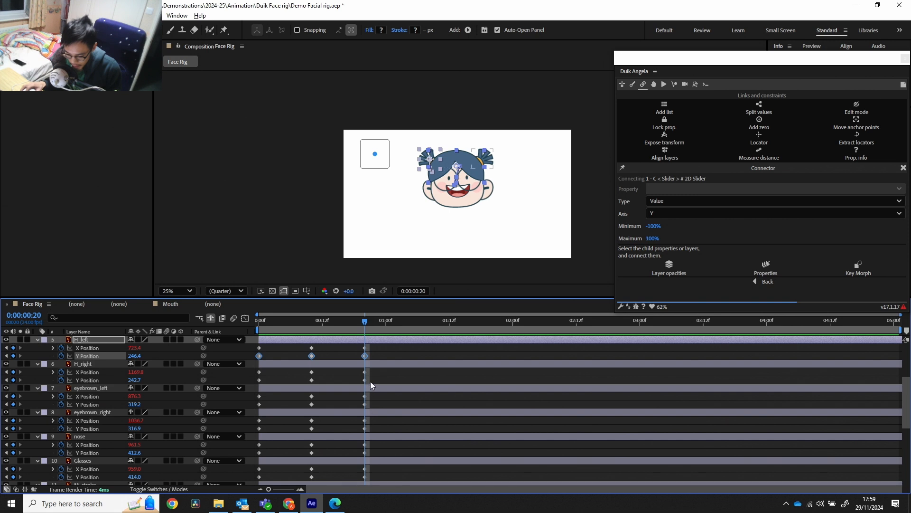
# Add all Y Position keyframes of H_right, eyebrown_left, eyebrown_right and nose to the selection
pyautogui.moveTo(372, 377); pyautogui.dragTo(244, 385)
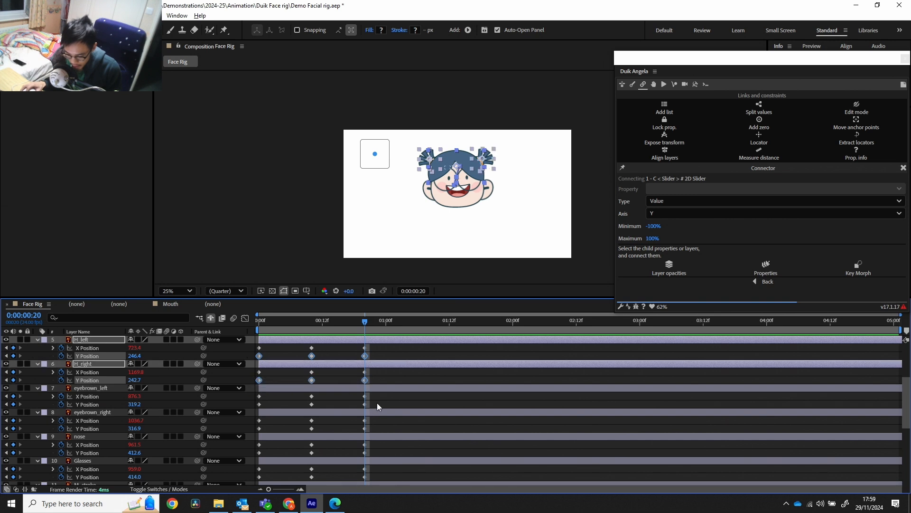
pyautogui.moveTo(377, 403); pyautogui.dragTo(252, 409)
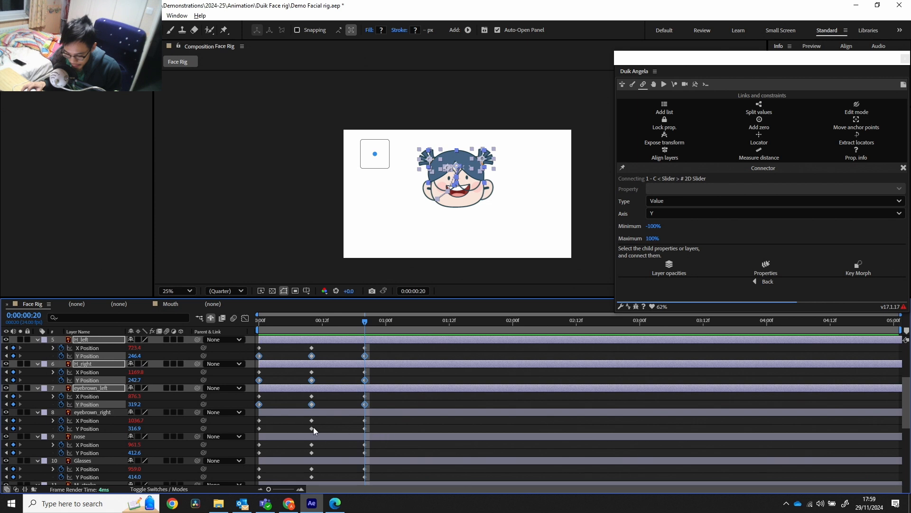
pyautogui.moveTo(381, 426); pyautogui.dragTo(247, 429)
pyautogui.moveTo(375, 451); pyautogui.dragTo(254, 457)
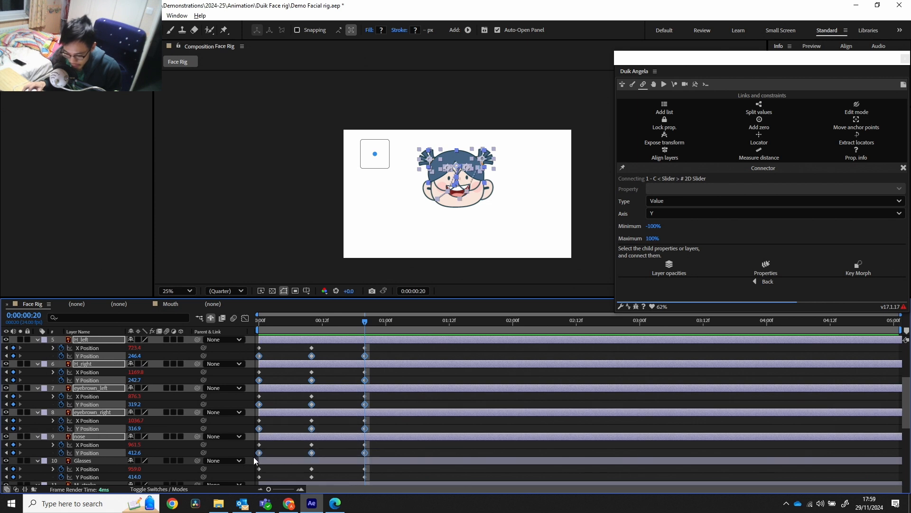
pyautogui.scroll(-4, 387, 437)
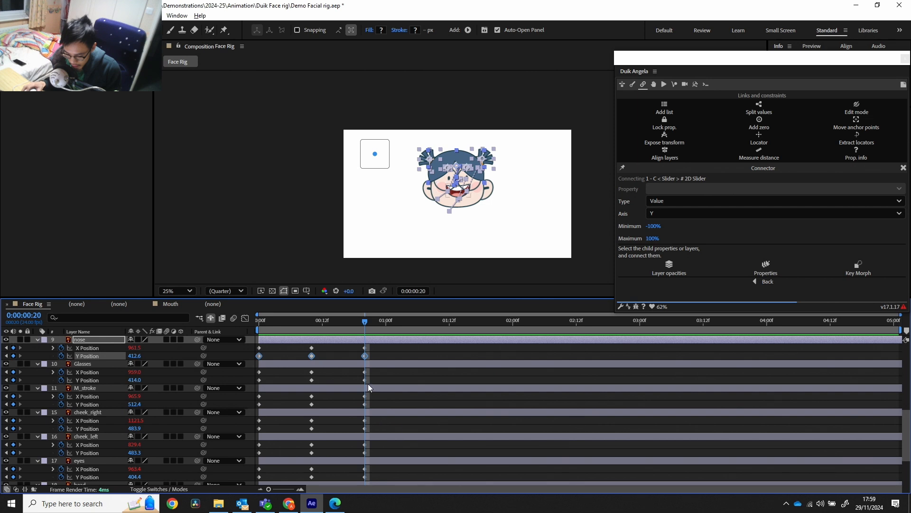
# Add all Y Position keyframes of Glasses, M_stroke, cheek_right and cheek_left to the selection
pyautogui.moveTo(368, 377); pyautogui.dragTo(257, 388)
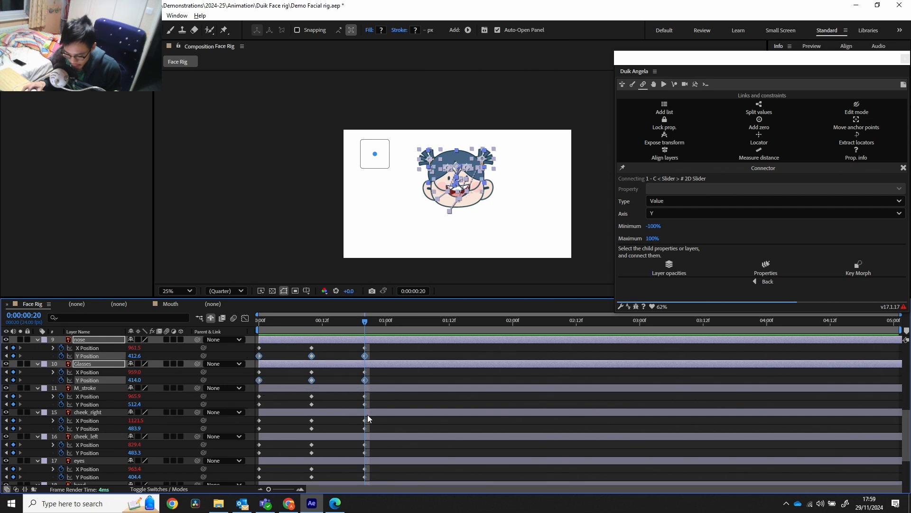
pyautogui.moveTo(375, 401); pyautogui.dragTo(256, 409)
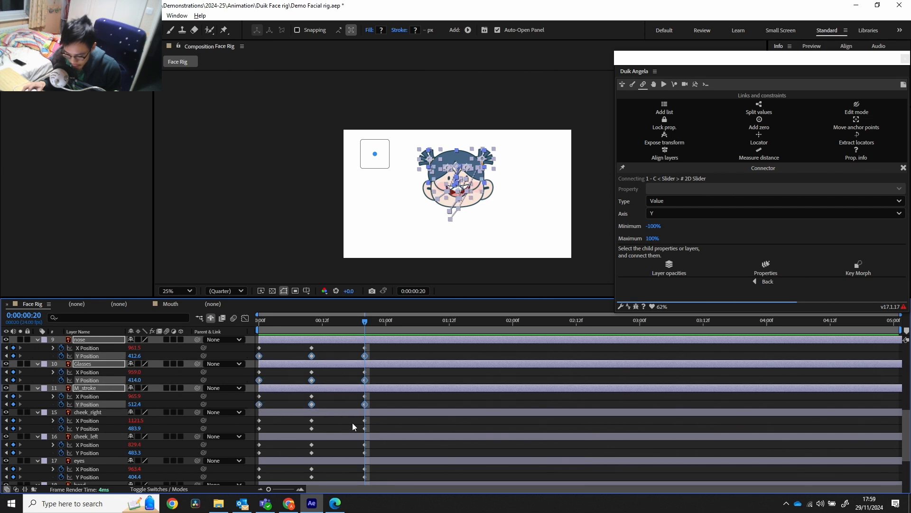
pyautogui.moveTo(374, 425); pyautogui.dragTo(350, 428)
pyautogui.moveTo(259, 430); pyautogui.dragTo(257, 430)
pyautogui.scroll(-1, 382, 434)
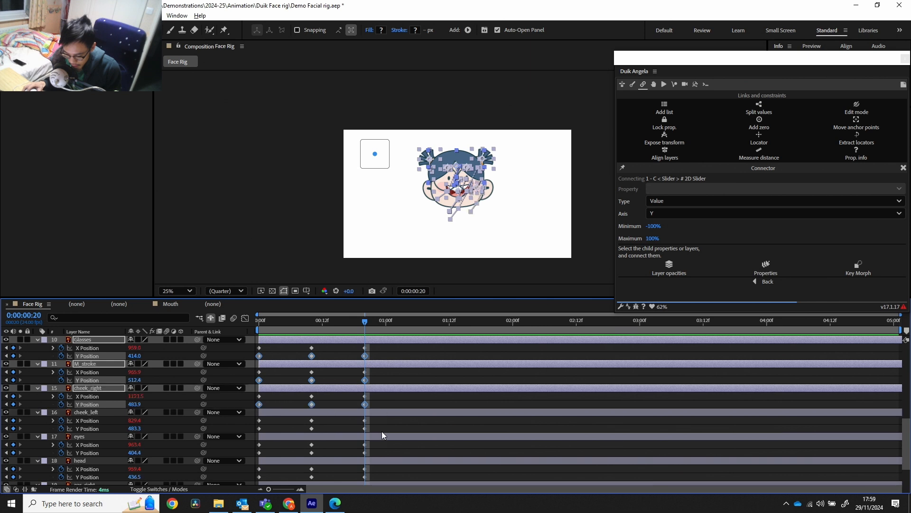
pyautogui.moveTo(371, 425); pyautogui.dragTo(256, 433)
pyautogui.scroll(-2, 379, 443)
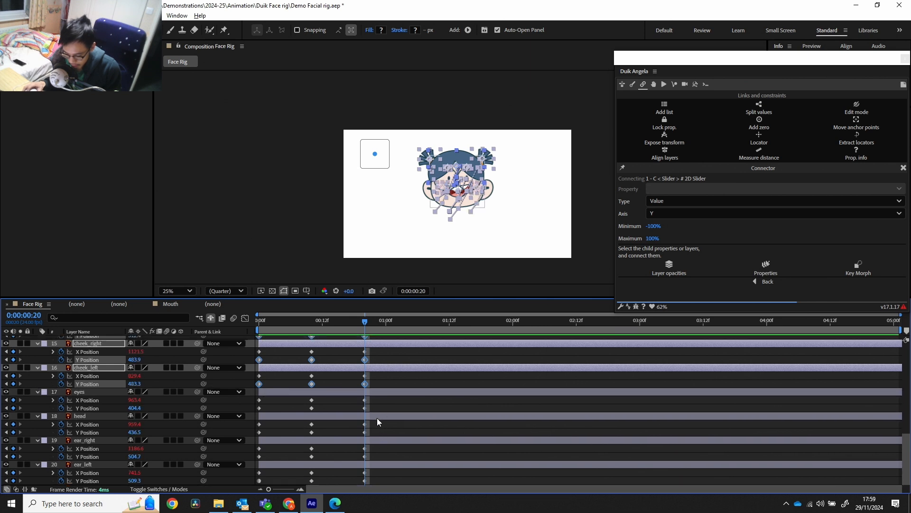
# Extend the selection to the Y Position keyframes of eyes, head, ear_right and ear_left, restoring it if it is lost
pyautogui.moveTo(370, 406); pyautogui.dragTo(250, 413)
pyautogui.moveTo(372, 429); pyautogui.dragTo(249, 431)
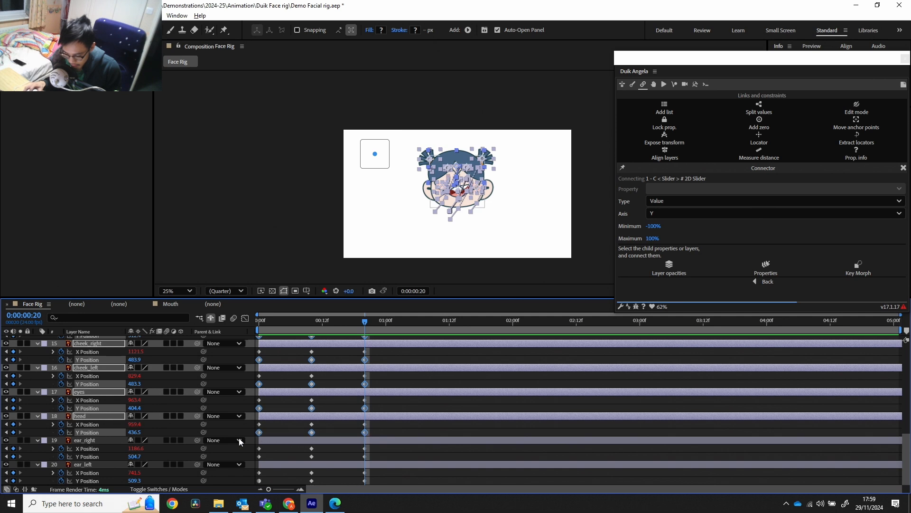
pyautogui.moveTo(381, 454); pyautogui.dragTo(255, 461)
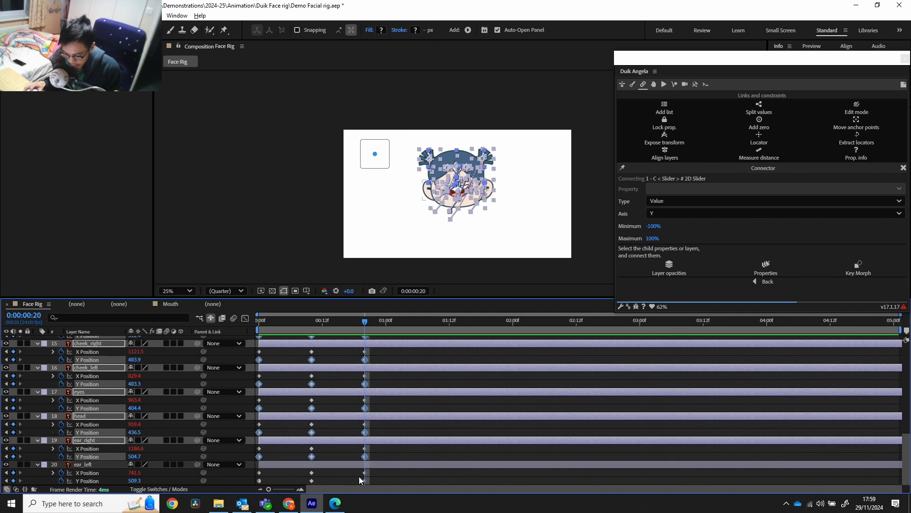
pyautogui.click(390, 478)
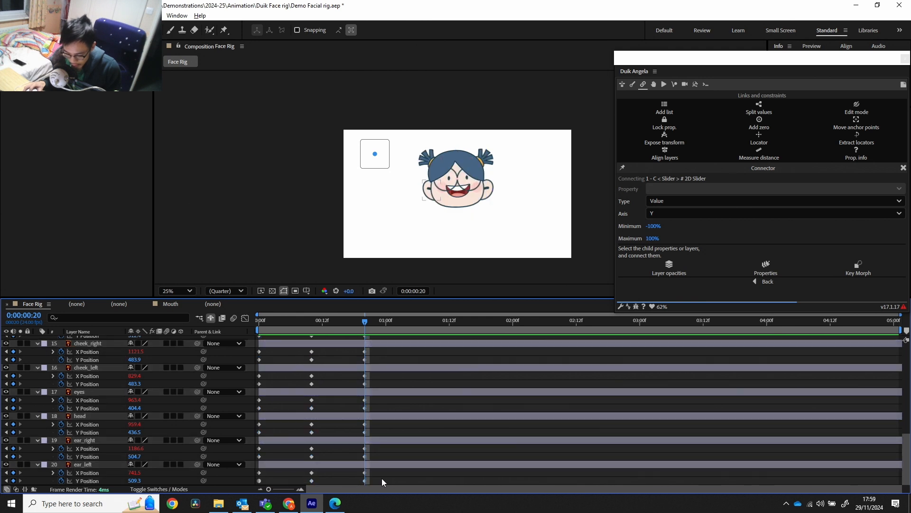
pyautogui.scroll(10, 392, 443)
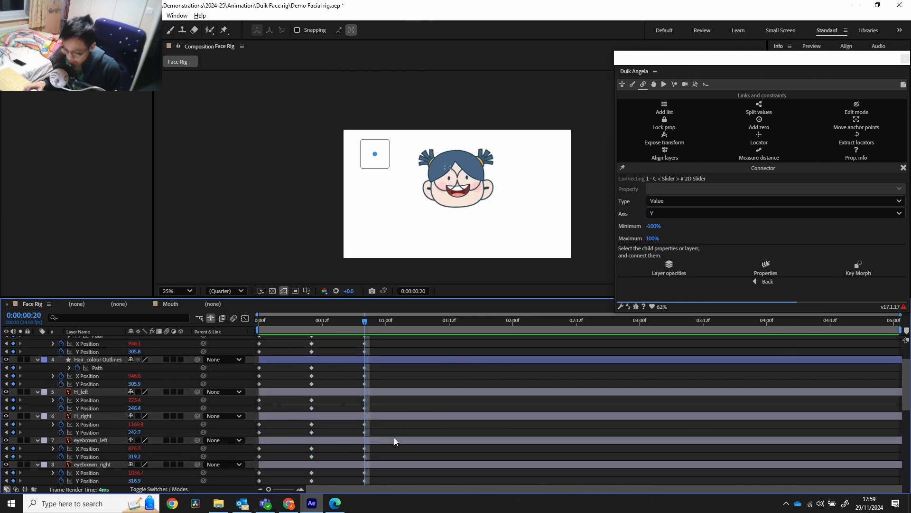
pyautogui.hotkey('ctrl', 'z')
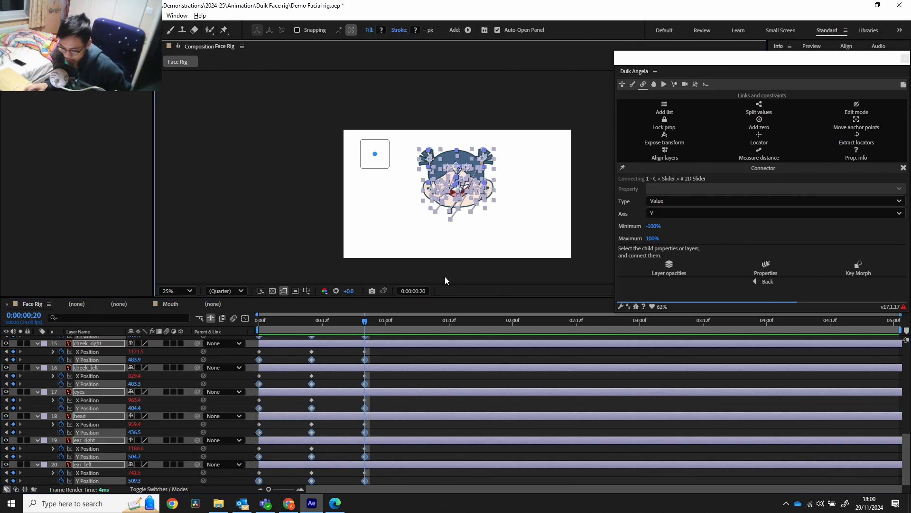
# Connect the selected Y Position properties of all face layers to the slider's Y axis
pyautogui.scroll(2, 431, 426)
pyautogui.scroll(1, 431, 426)
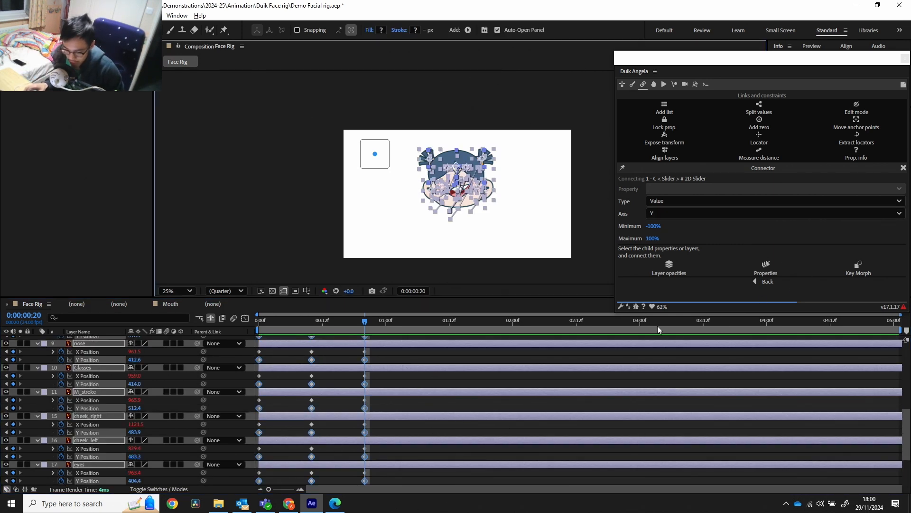
pyautogui.click(765, 269)
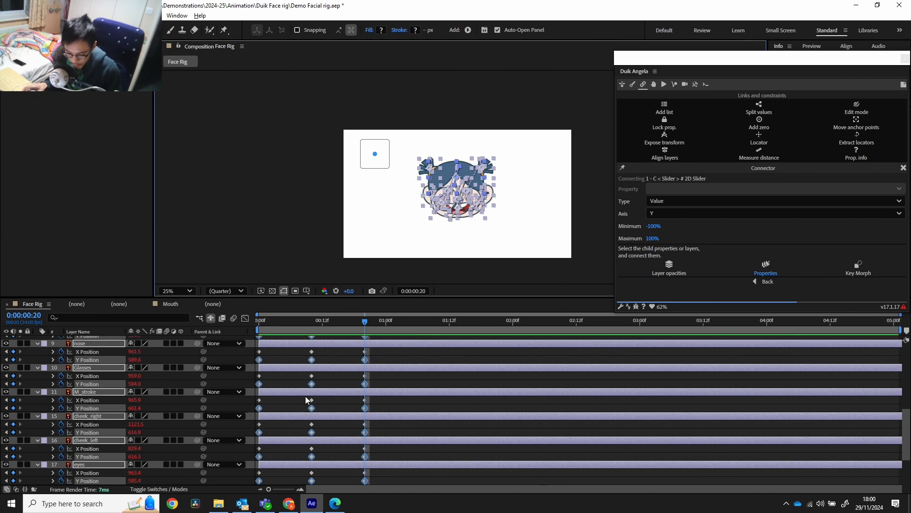
pyautogui.scroll(3, 276, 408)
pyautogui.scroll(5, 280, 405)
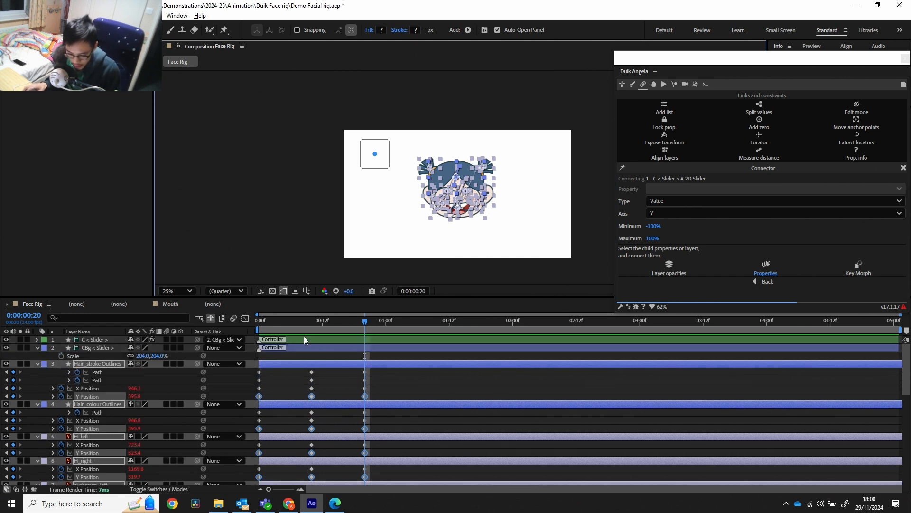
# Reverse the slider's Connector 2D Value 2 with minimum 100 and maximum -100, and test the face by moving the slider controller
pyautogui.click(375, 154)
pyautogui.moveTo(375, 155)
pyautogui.mouseDown()
pyautogui.moveTo(377, 170)
pyautogui.moveTo(373, 141)
pyautogui.moveTo(370, 175)
pyautogui.moveTo(382, 148)
pyautogui.moveTo(355, 151)
pyautogui.moveTo(368, 171)
pyautogui.moveTo(377, 137)
pyautogui.moveTo(379, 175)
pyautogui.moveTo(374, 134)
pyautogui.moveTo(375, 177)
pyautogui.moveTo(374, 153)
pyautogui.mouseUp()
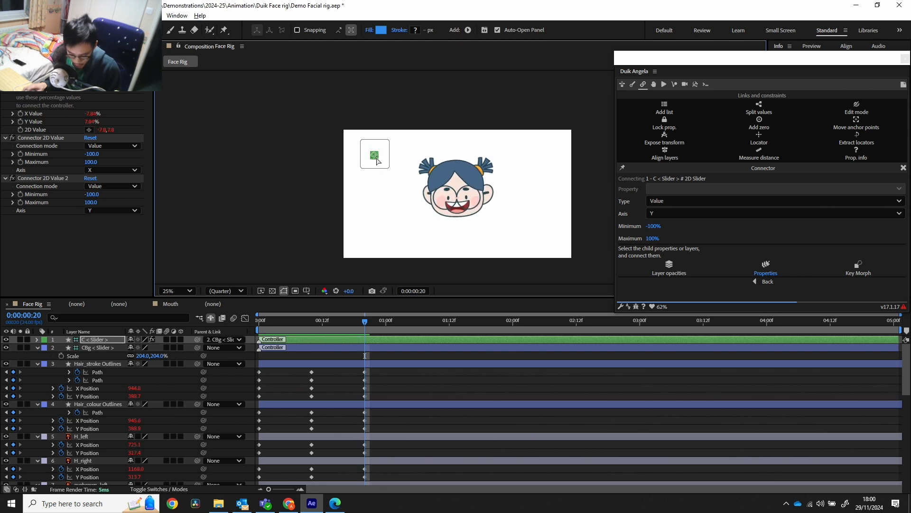
pyautogui.click(91, 194)
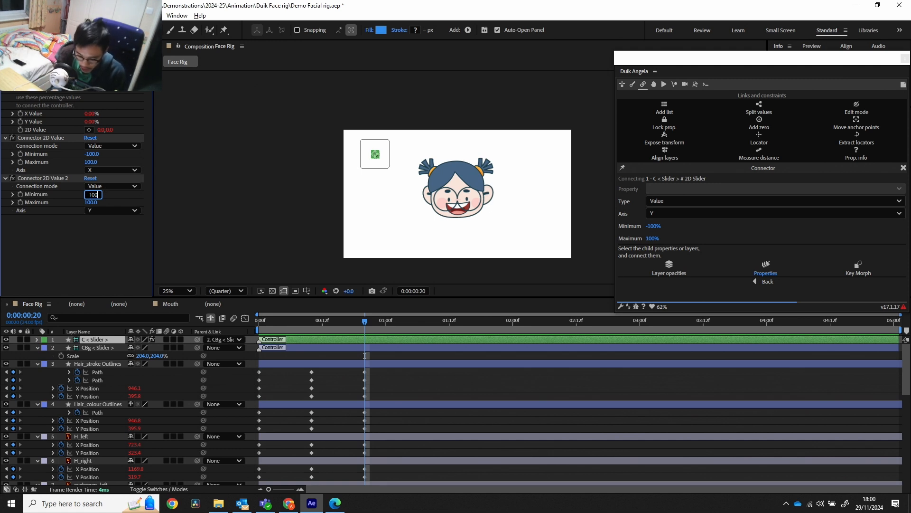
pyautogui.press('Return')
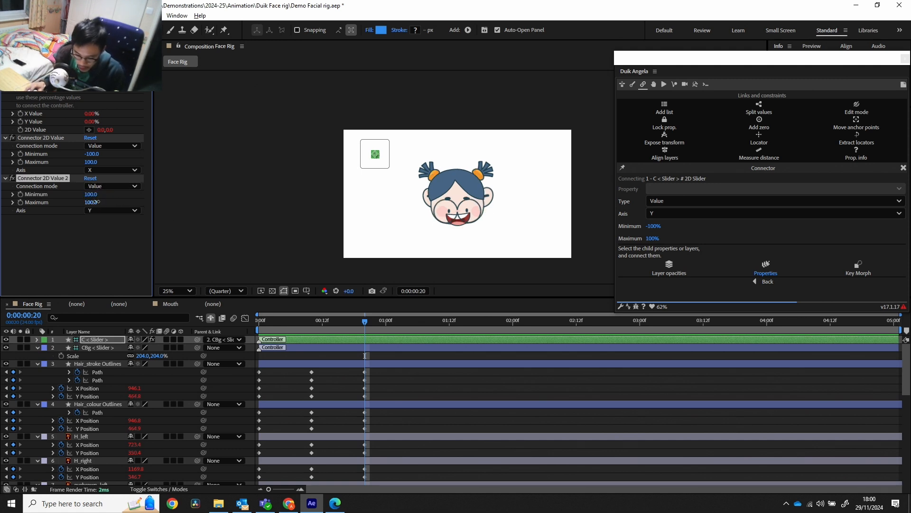
pyautogui.click(96, 202)
pyautogui.write('-100')
pyautogui.press('Return')
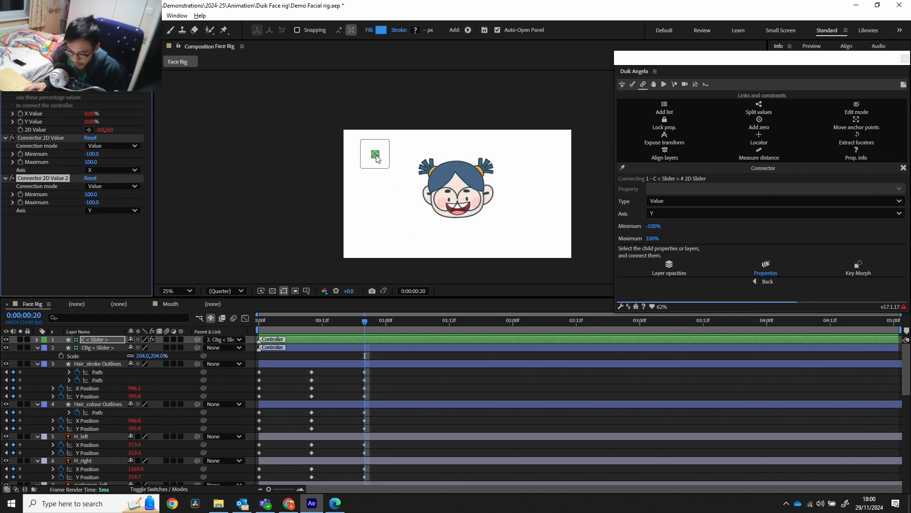
pyautogui.moveTo(376, 158)
pyautogui.mouseDown()
pyautogui.moveTo(374, 144)
pyautogui.moveTo(379, 175)
pyautogui.moveTo(358, 162)
pyautogui.moveTo(382, 150)
pyautogui.moveTo(380, 171)
pyautogui.moveTo(356, 164)
pyautogui.moveTo(372, 146)
pyautogui.moveTo(388, 170)
pyautogui.moveTo(360, 166)
pyautogui.moveTo(387, 155)
pyautogui.moveTo(370, 155)
pyautogui.moveTo(374, 173)
pyautogui.moveTo(372, 137)
pyautogui.moveTo(342, 134)
pyautogui.moveTo(411, 133)
pyautogui.moveTo(325, 189)
pyautogui.moveTo(414, 187)
pyautogui.moveTo(360, 131)
pyautogui.moveTo(383, 159)
pyautogui.moveTo(362, 145)
pyautogui.moveTo(365, 152)
pyautogui.mouseUp()
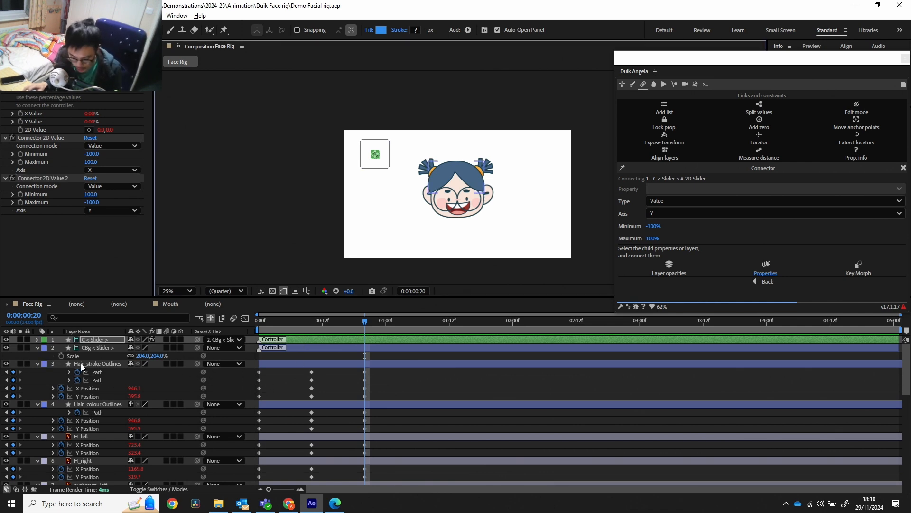
# Collapse the properties of all layers in the Face Rig timeline and clear the selection
pyautogui.hotkey('ctrl', 'a')
pyautogui.click(39, 348)
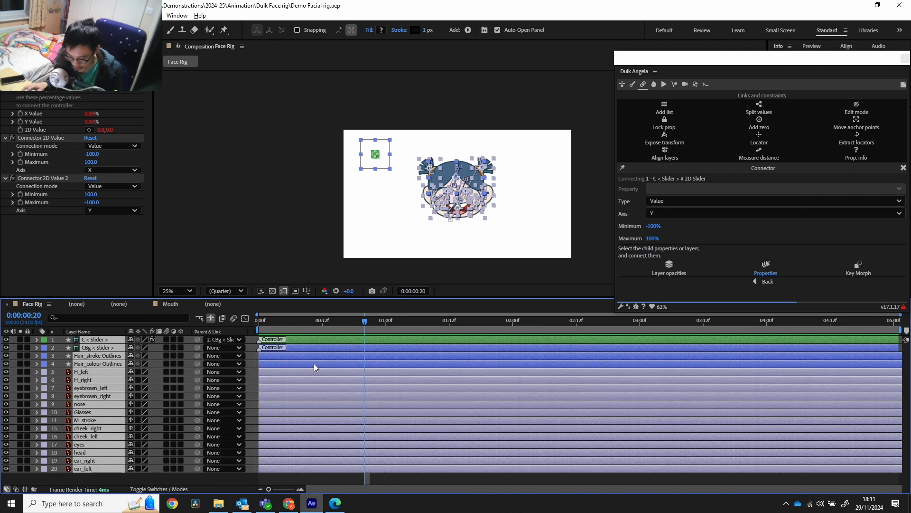
pyautogui.click(224, 232)
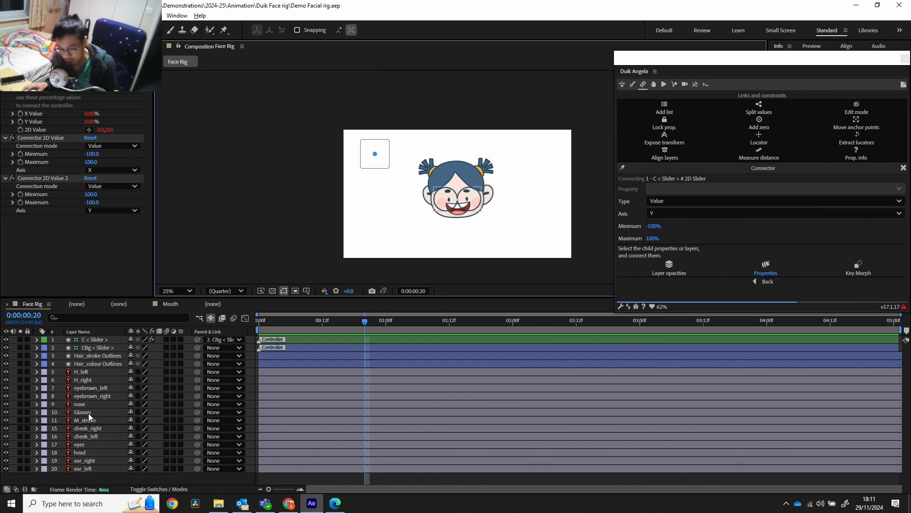
# Reveal the eyes layer's Scale, unlink its proportions and start keyframing it at frame 0
pyautogui.click(85, 444)
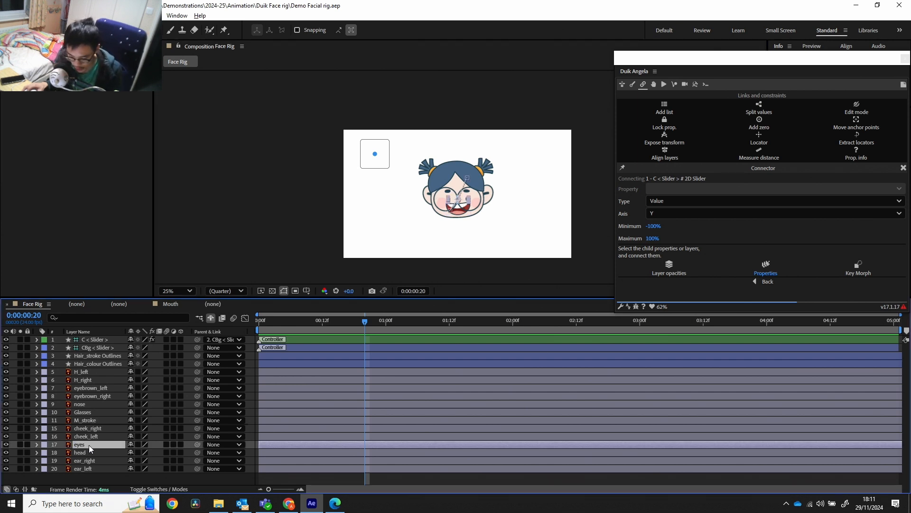
pyautogui.press('s')
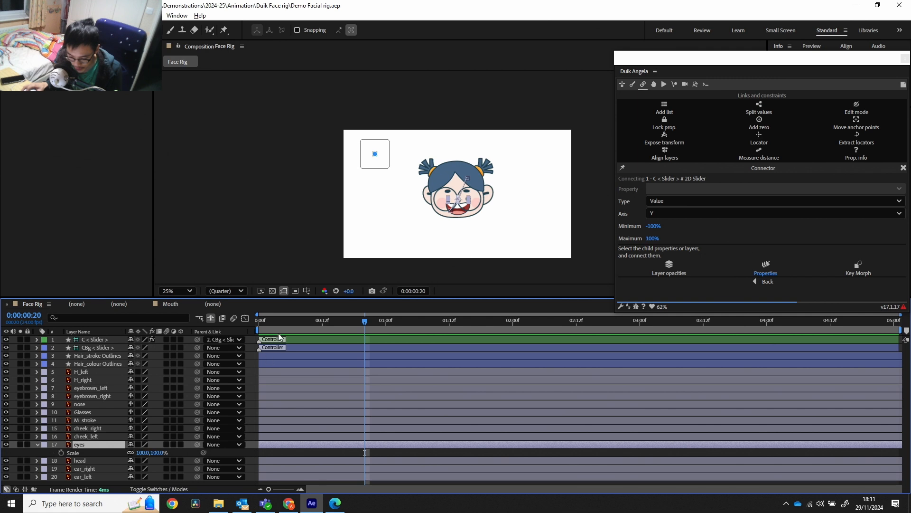
pyautogui.moveTo(280, 321); pyautogui.dragTo(248, 330)
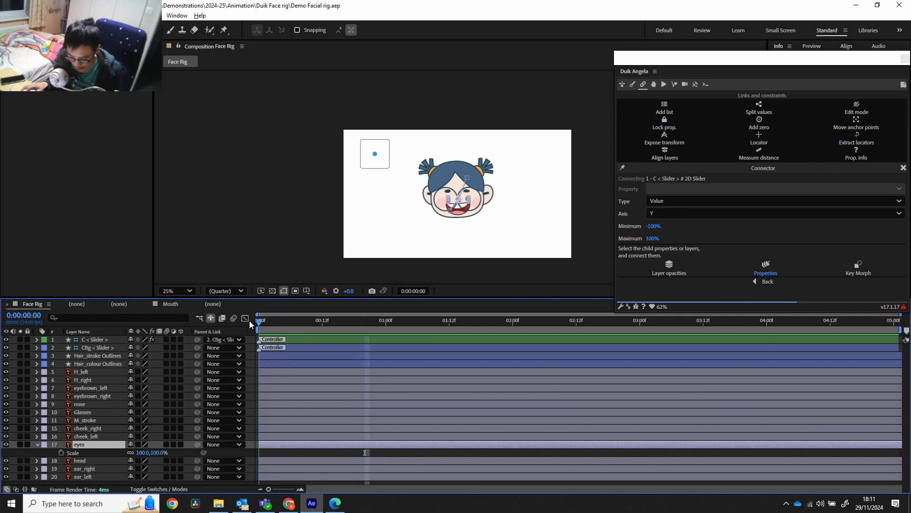
pyautogui.click(131, 452)
pyautogui.click(63, 452)
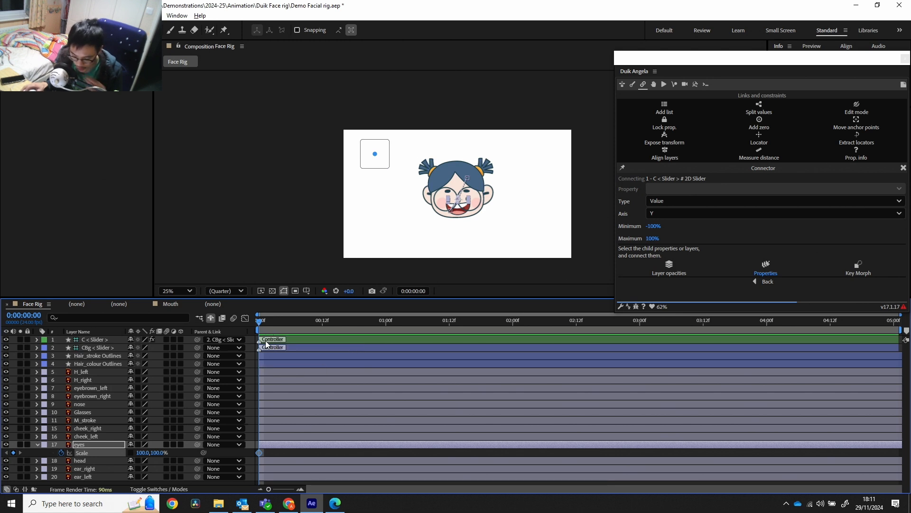
# At frame 3, set the vertical scale of the eyes layer to 5%, keeping the horizontal scale at 100%
pyautogui.scroll(5, 278, 440)
pyautogui.scroll(-4, 278, 439)
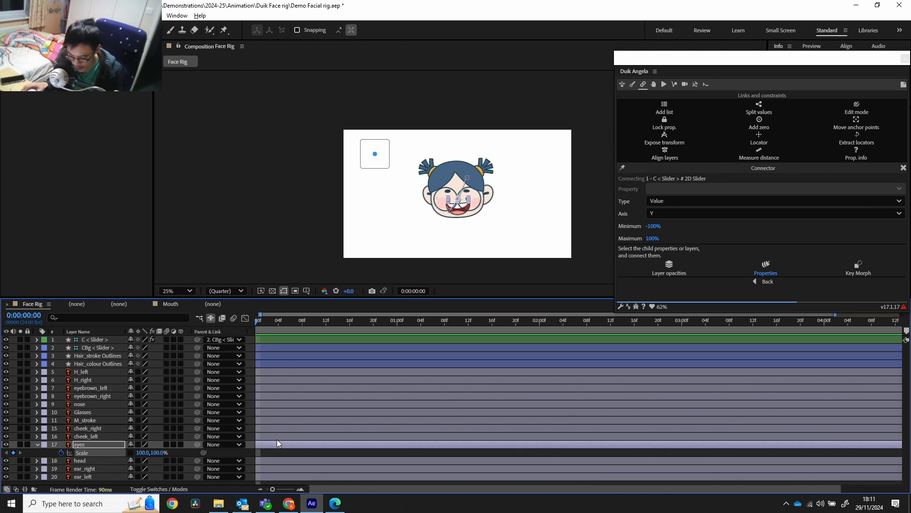
pyautogui.moveTo(329, 488); pyautogui.dragTo(274, 487)
pyautogui.click(266, 323)
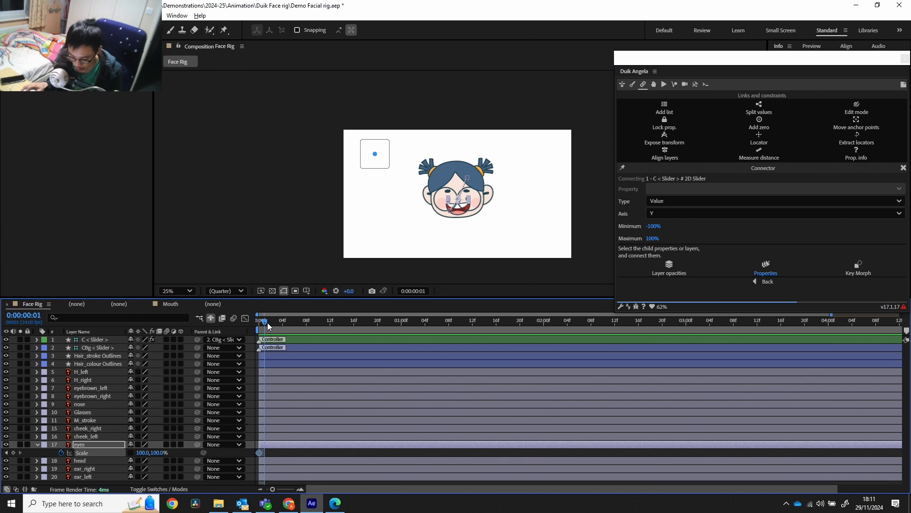
pyautogui.click(275, 325)
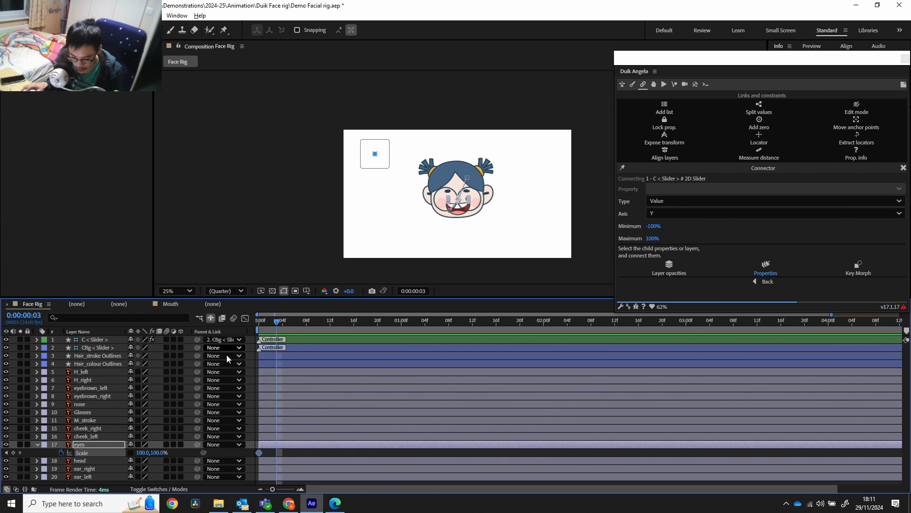
pyautogui.click(158, 453)
pyautogui.write('5')
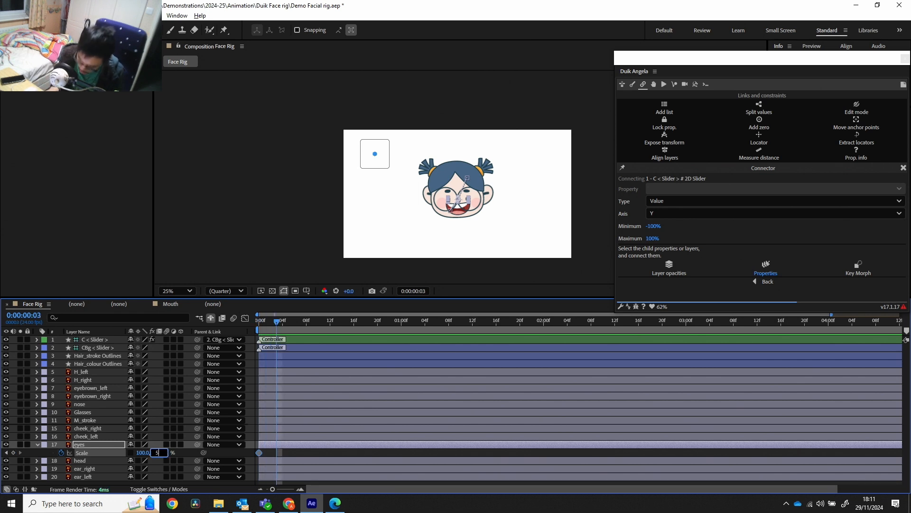
pyautogui.press('Return')
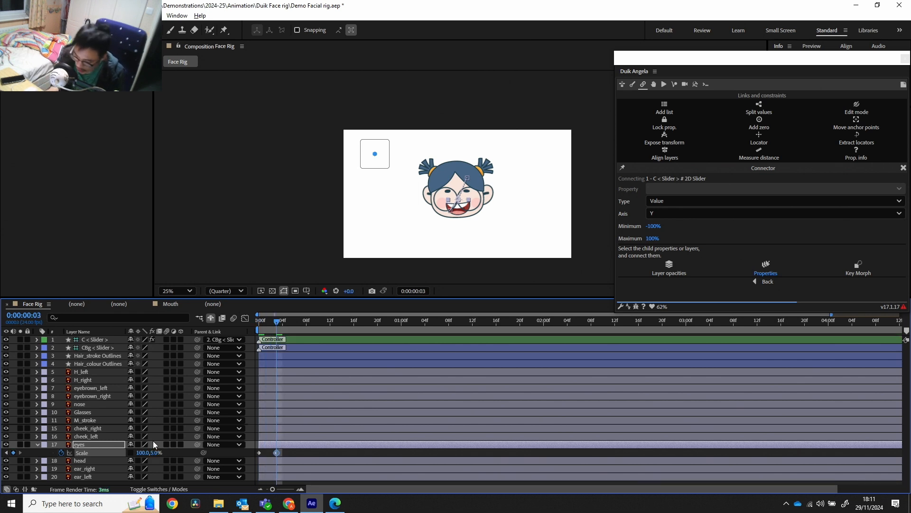
# At frame 6, set the vertical scale of the eyes layer back to 100%
pyautogui.click(293, 321)
pyautogui.moveTo(292, 322); pyautogui.dragTo(297, 321)
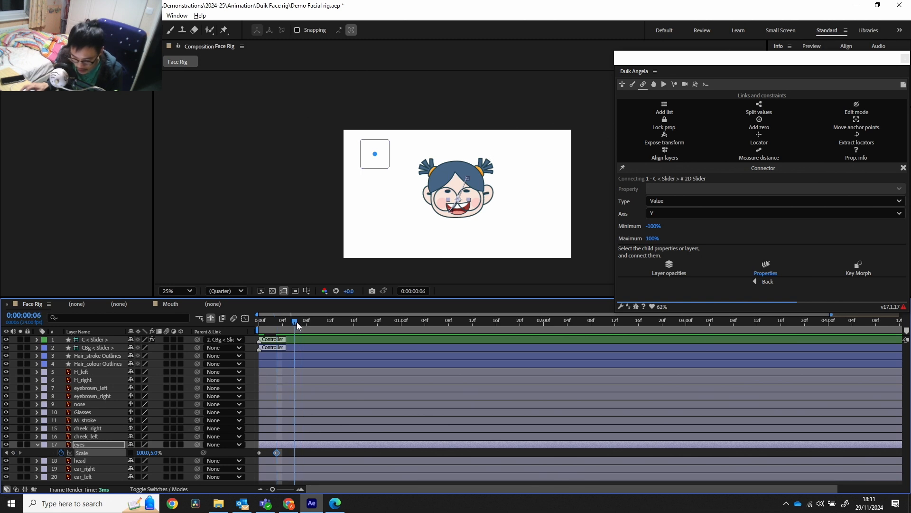
pyautogui.click(152, 453)
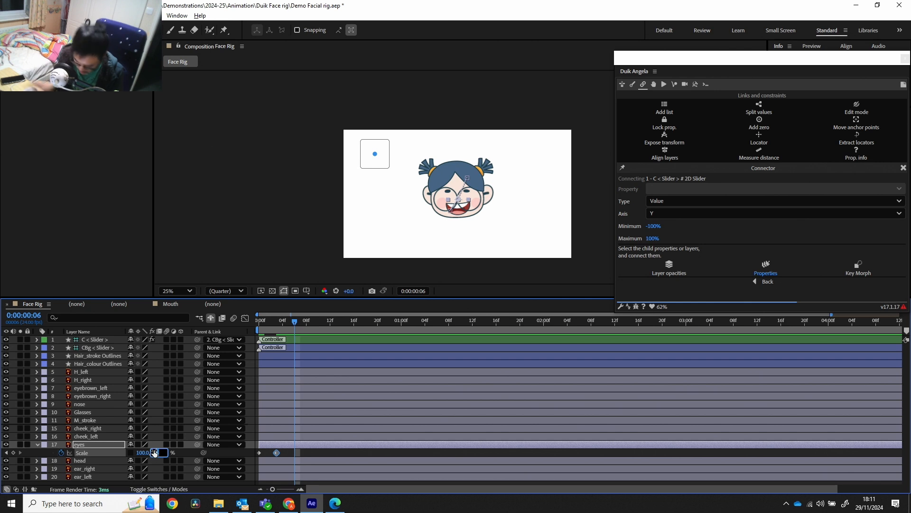
pyautogui.write('100')
pyautogui.press('Return')
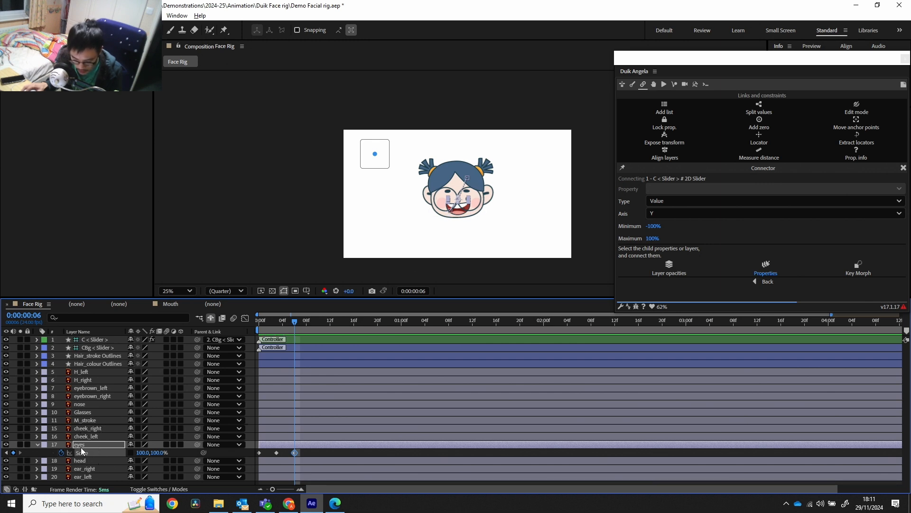
# Reveal the M_stroke layer's Scale and keyframe it at 100% at frames 6 and 0
pyautogui.click(85, 419)
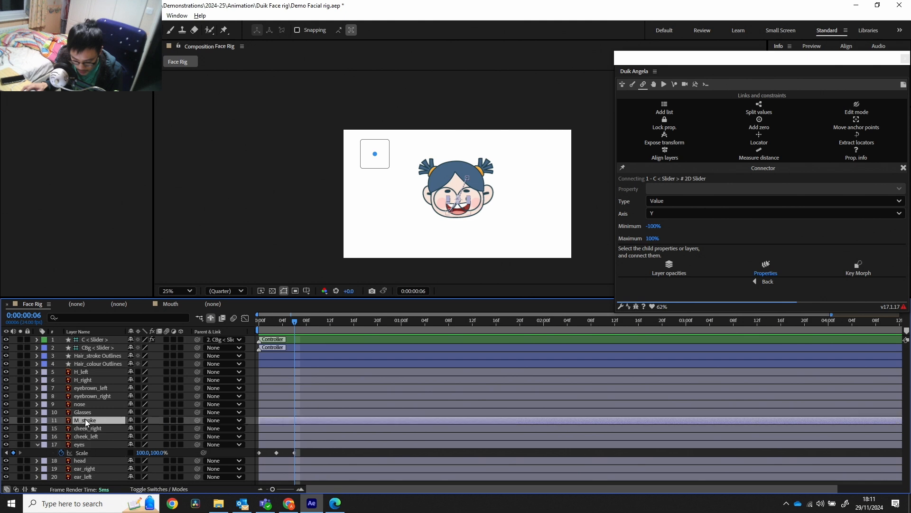
pyautogui.press('s')
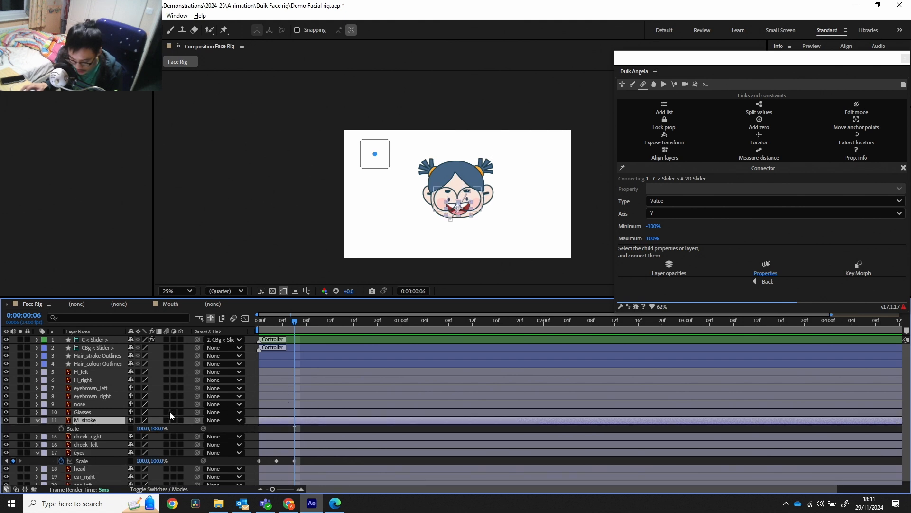
pyautogui.click(61, 427)
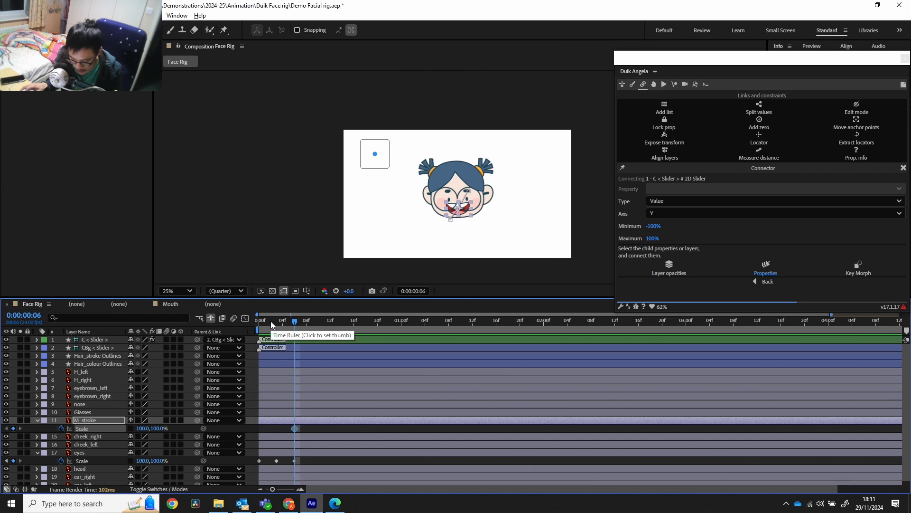
pyautogui.moveTo(270, 321); pyautogui.dragTo(259, 321)
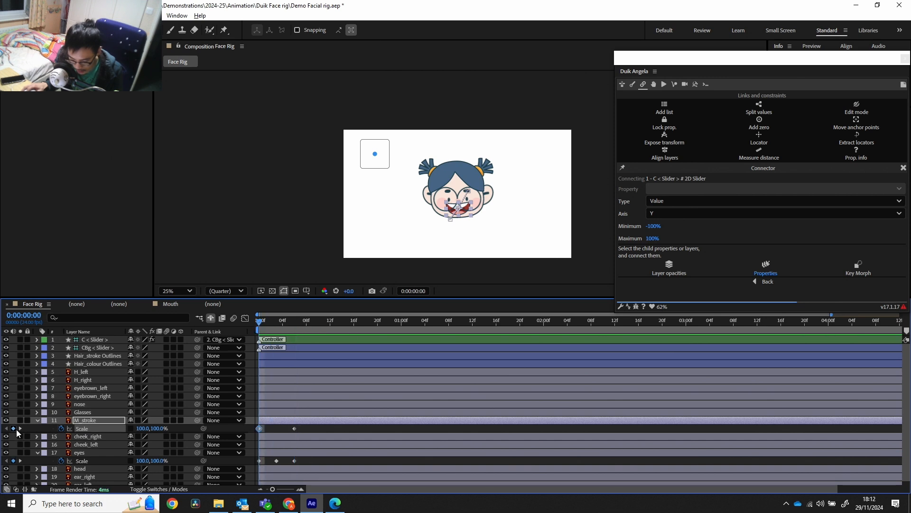
# At frame 3, set the M_stroke layer's vertical scale to 10%, keeping the horizontal scale at 100%, and scrub back to frame 0
pyautogui.moveTo(281, 321); pyautogui.dragTo(277, 324)
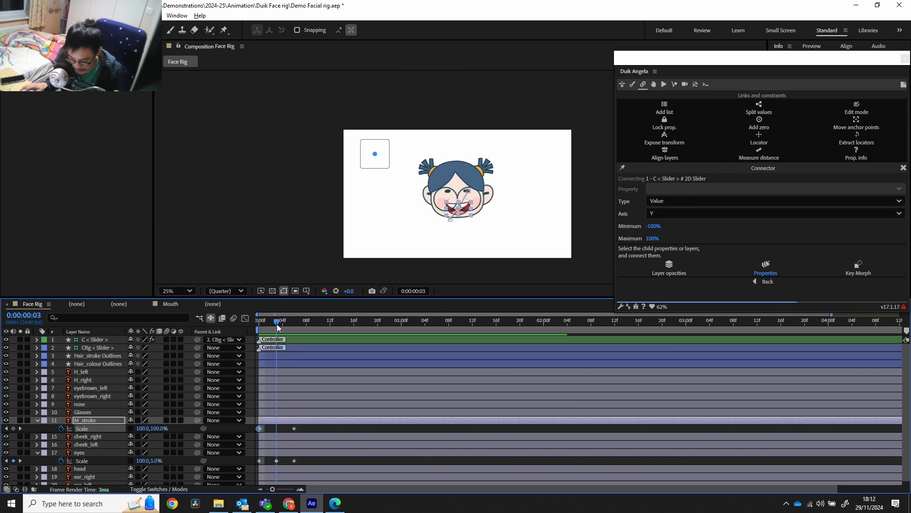
pyautogui.click(158, 427)
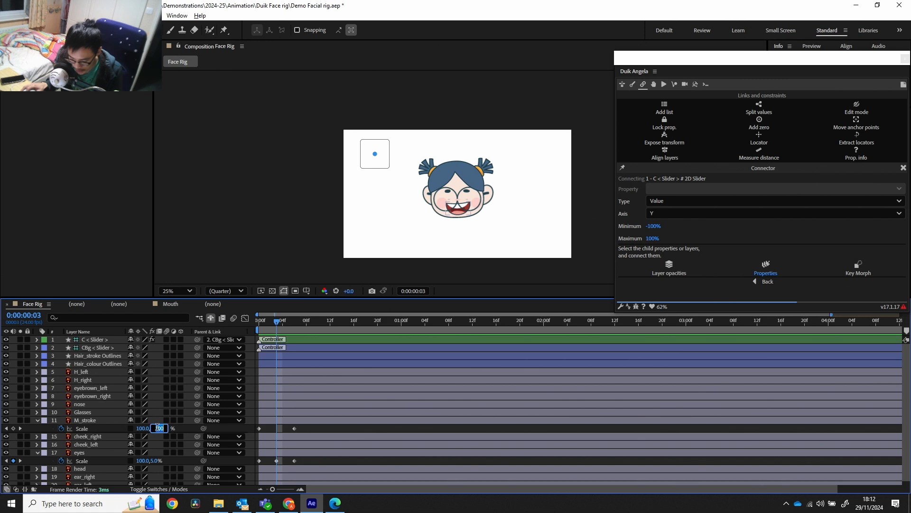
pyautogui.write('5')
pyautogui.press('Return')
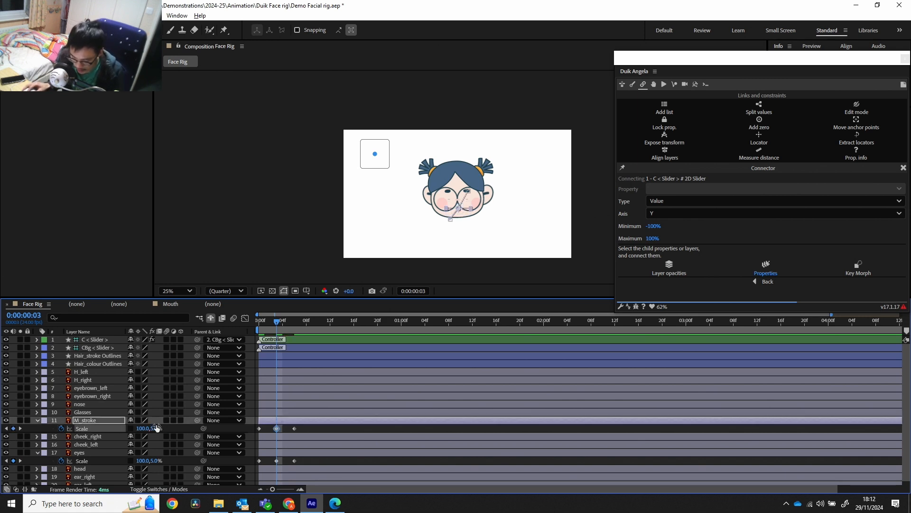
pyautogui.click(158, 427)
pyautogui.write('10')
pyautogui.press('Return')
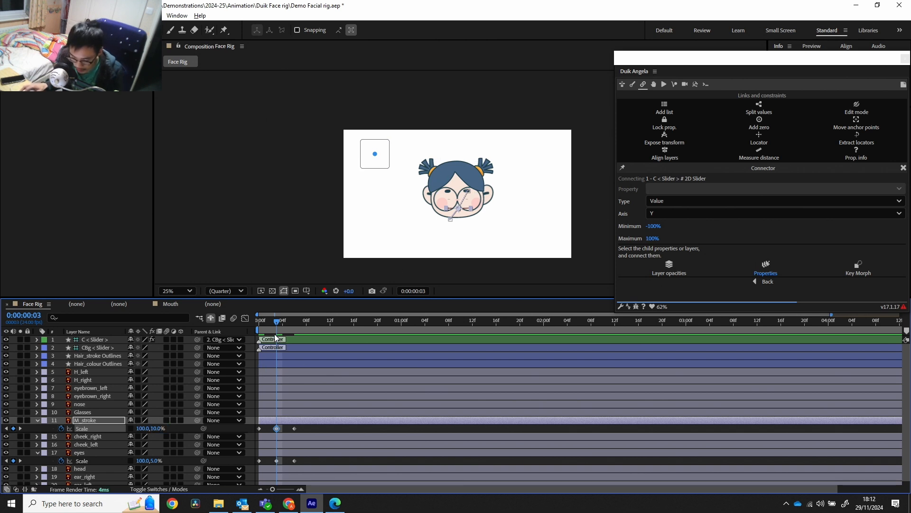
pyautogui.moveTo(265, 328)
pyautogui.mouseDown()
pyautogui.moveTo(301, 331)
pyautogui.moveTo(277, 329)
pyautogui.mouseUp()
pyautogui.press('Home')
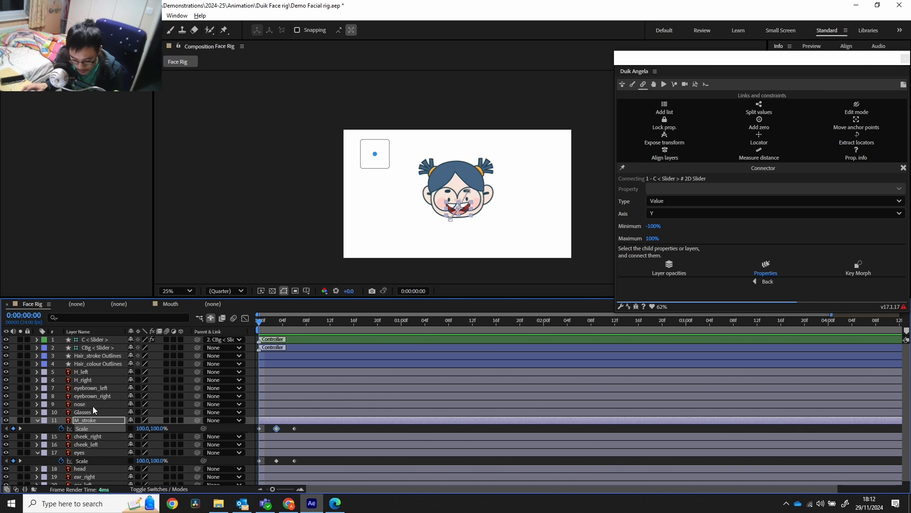
# Reveal the Rotation of the eyebrown_left and eyebrown_right layers and start keyframing both at 0° at frame 3
pyautogui.click(109, 388)
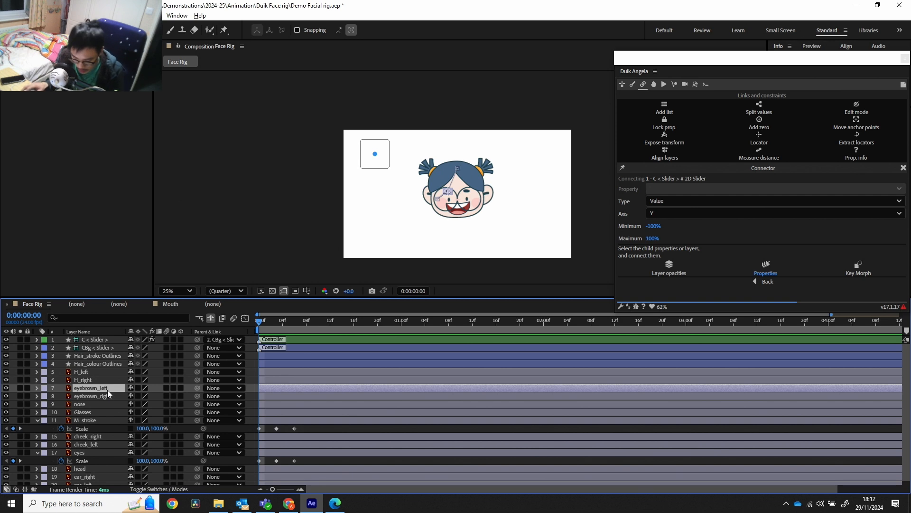
pyautogui.press('r')
pyautogui.click(108, 407)
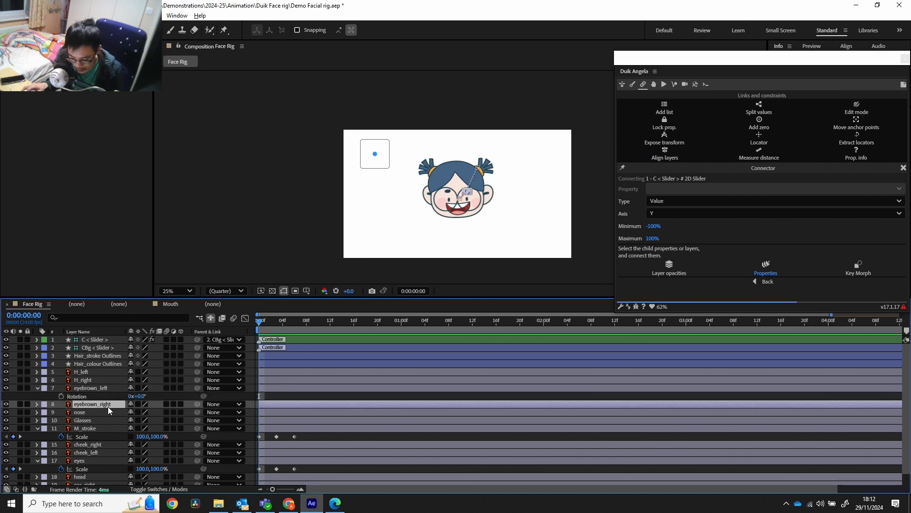
pyautogui.press('r')
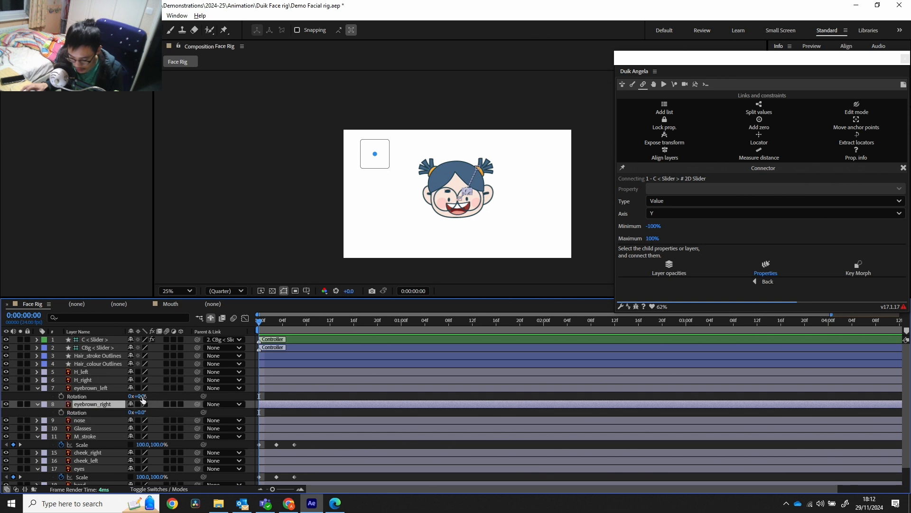
pyautogui.click(275, 321)
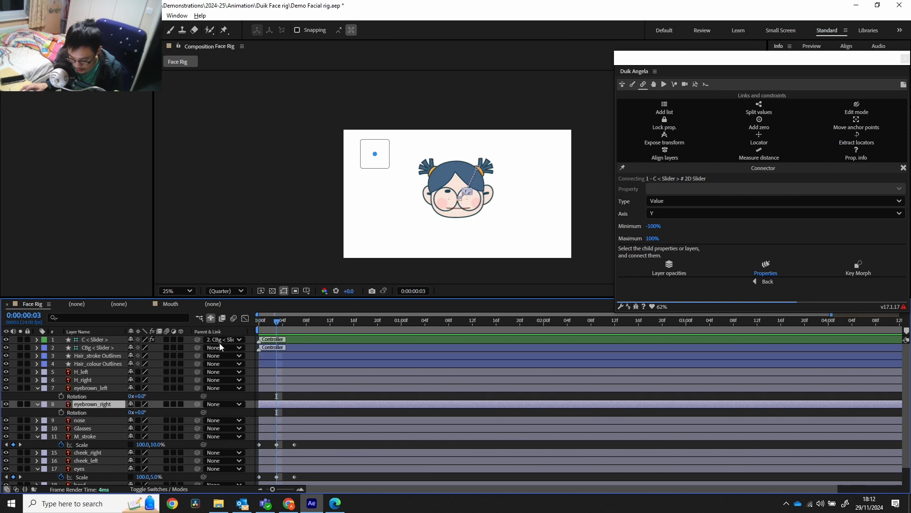
pyautogui.click(62, 396)
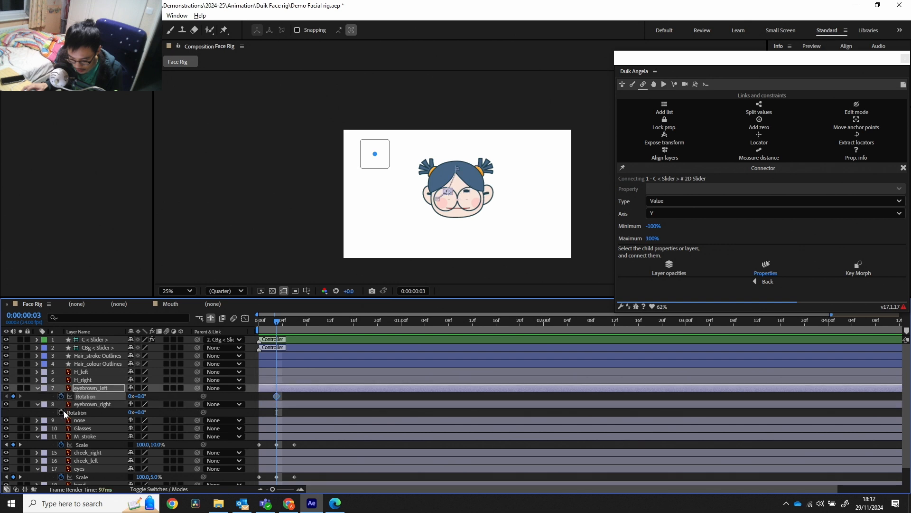
pyautogui.click(62, 412)
# At frame 0, set the rotation of eyebrown_left to -15° and eyebrown_right to 15°
pyautogui.click(252, 324)
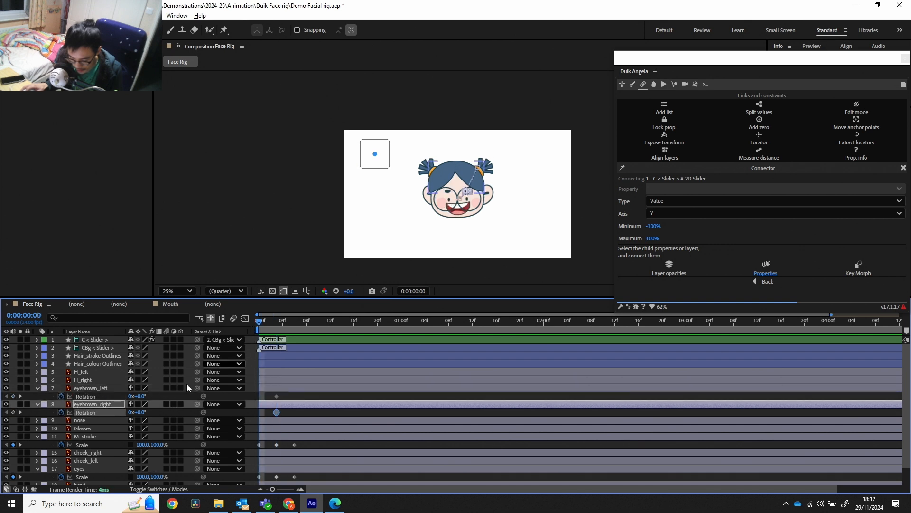
pyautogui.moveTo(138, 396); pyautogui.dragTo(138, 396)
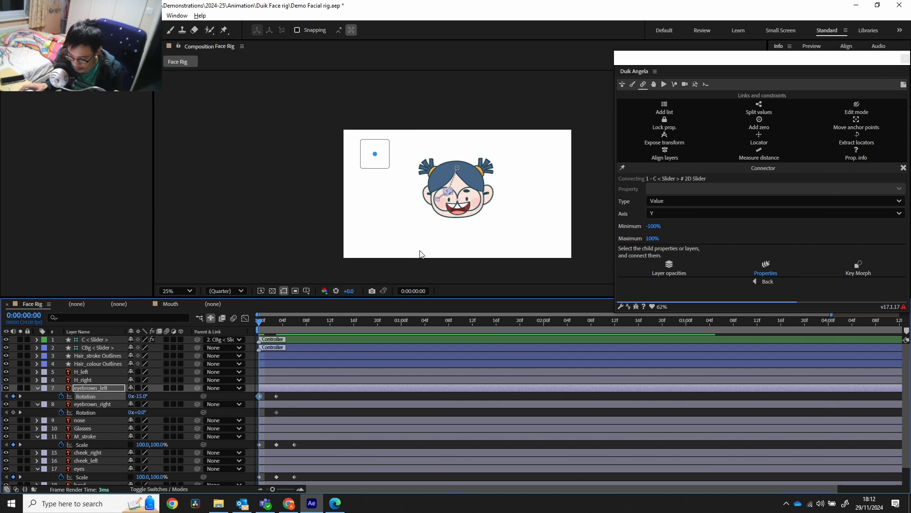
pyautogui.press('/')
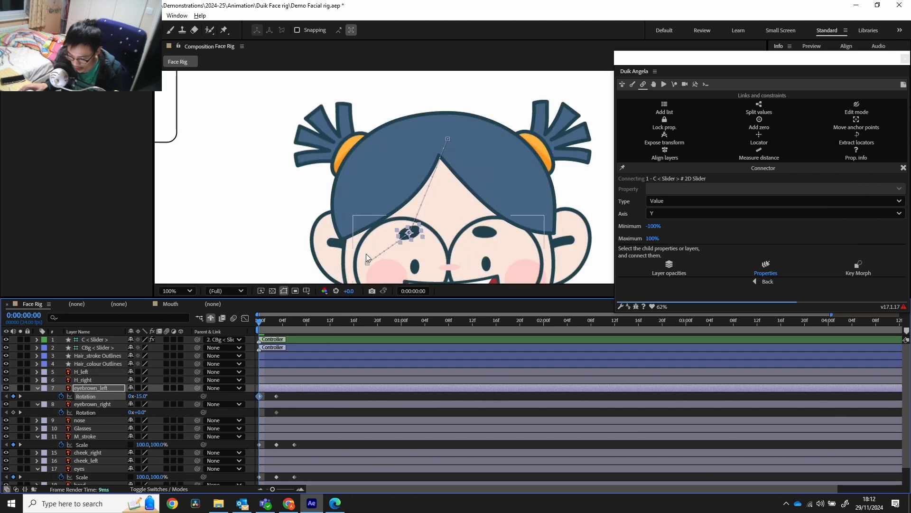
pyautogui.click(140, 412)
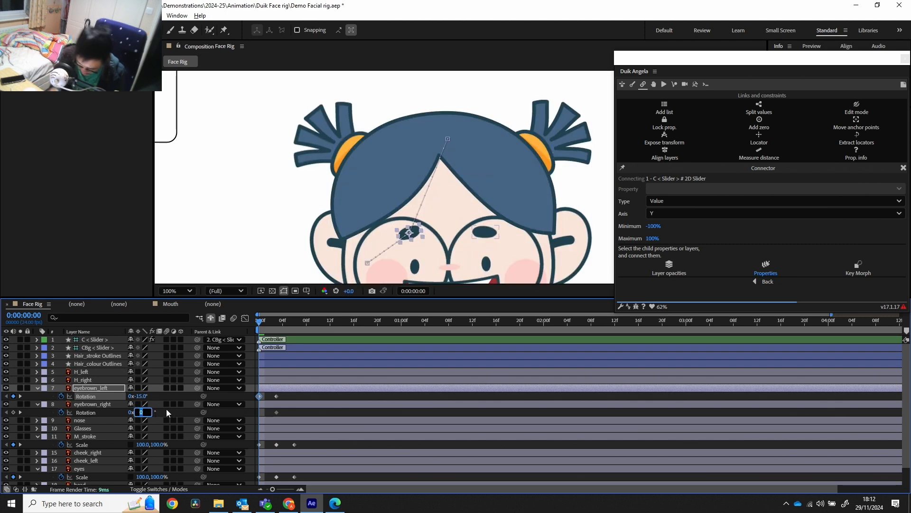
pyautogui.write('15')
pyautogui.press('Return')
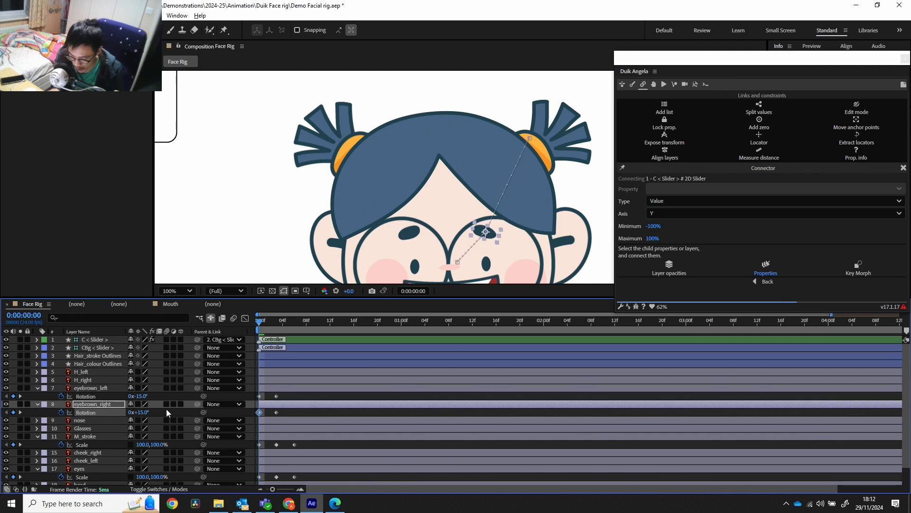
# At frame 6, set the rotation of eyebrown_left to 30° and eyebrown_right to -30°
pyautogui.click(295, 322)
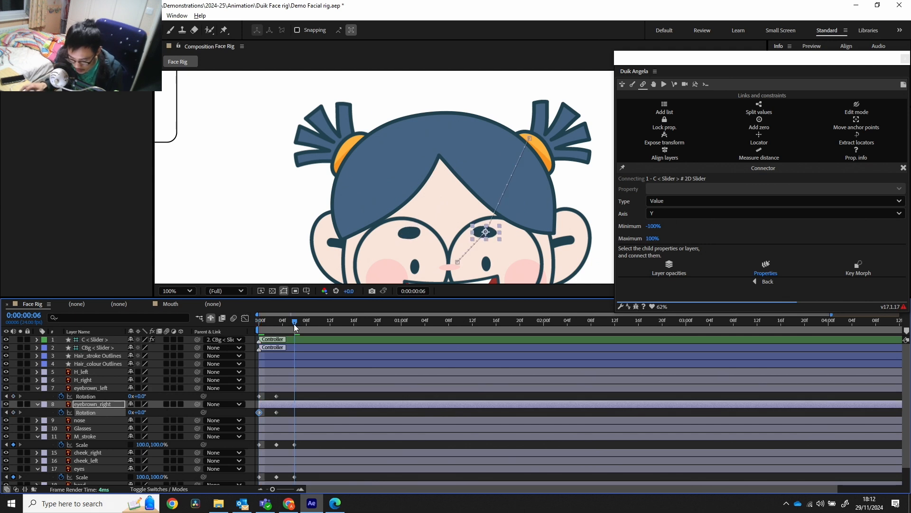
pyautogui.click(142, 396)
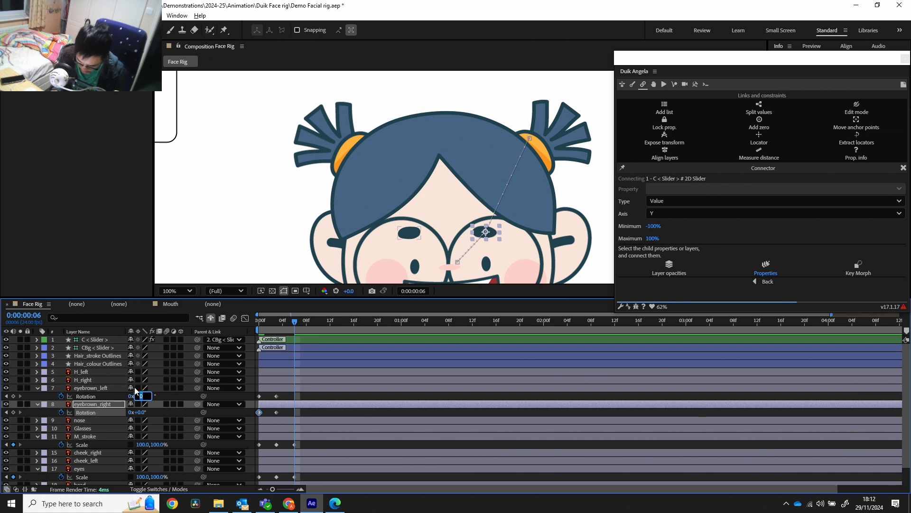
pyautogui.write('15')
pyautogui.press('Return')
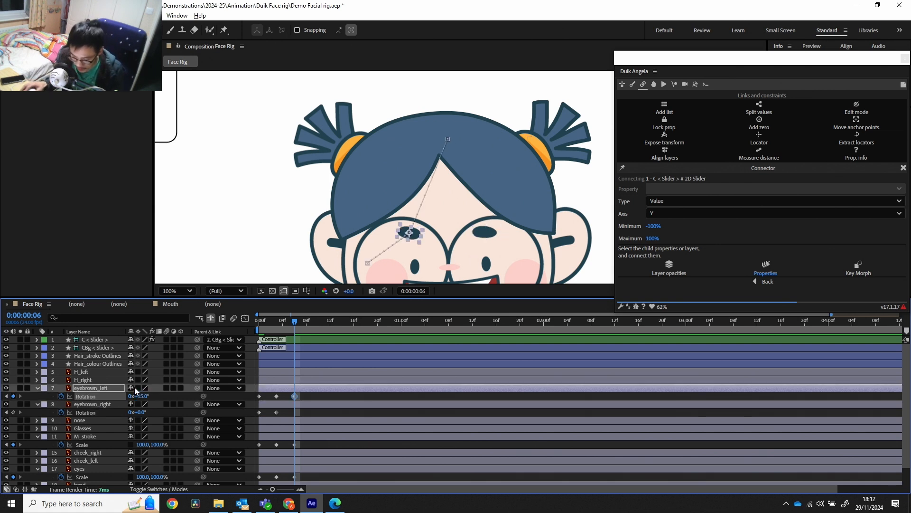
pyautogui.moveTo(144, 396); pyautogui.dragTo(149, 396)
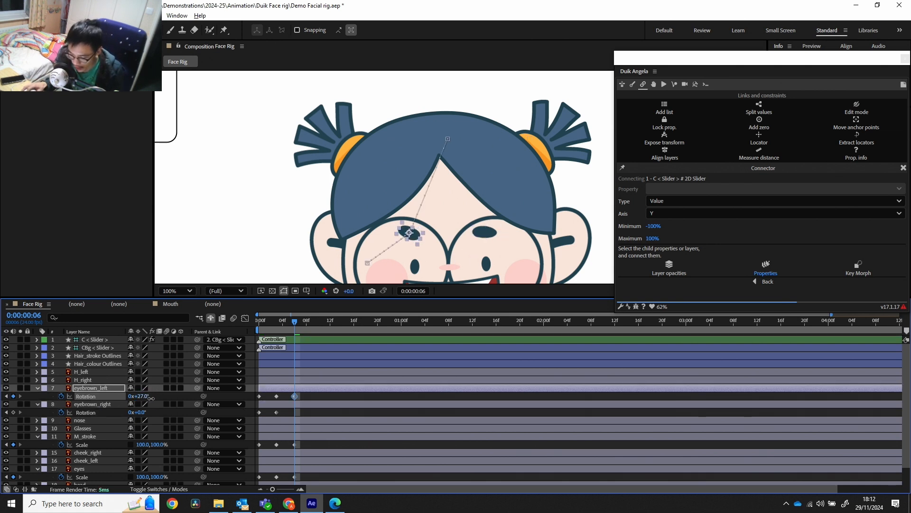
pyautogui.click(143, 396)
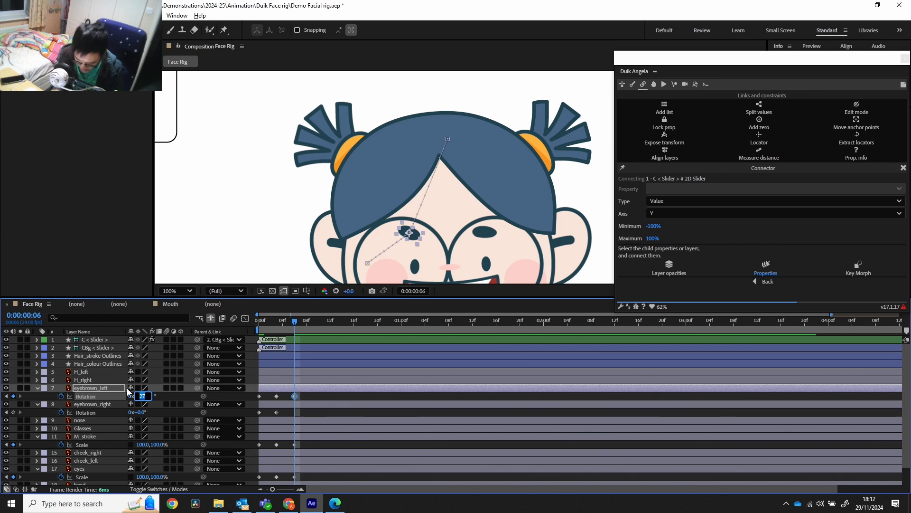
pyautogui.write('30')
pyautogui.press('Return')
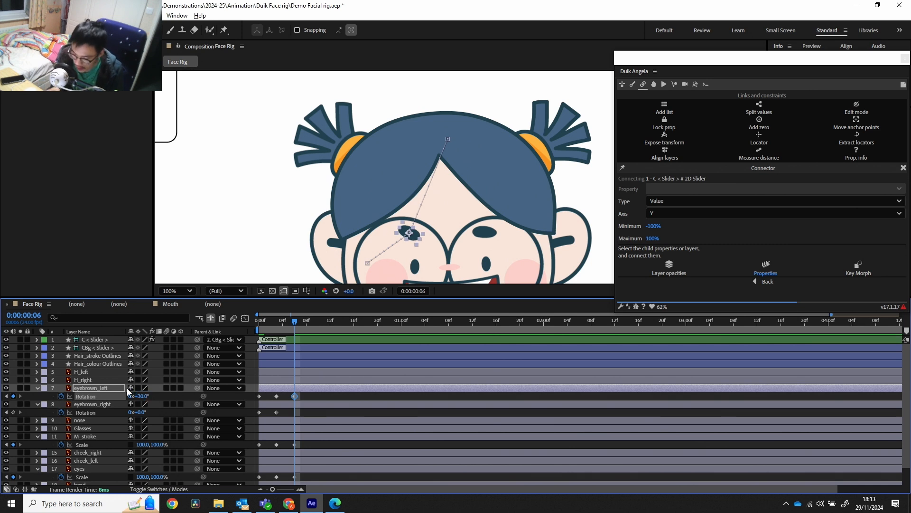
pyautogui.click(142, 412)
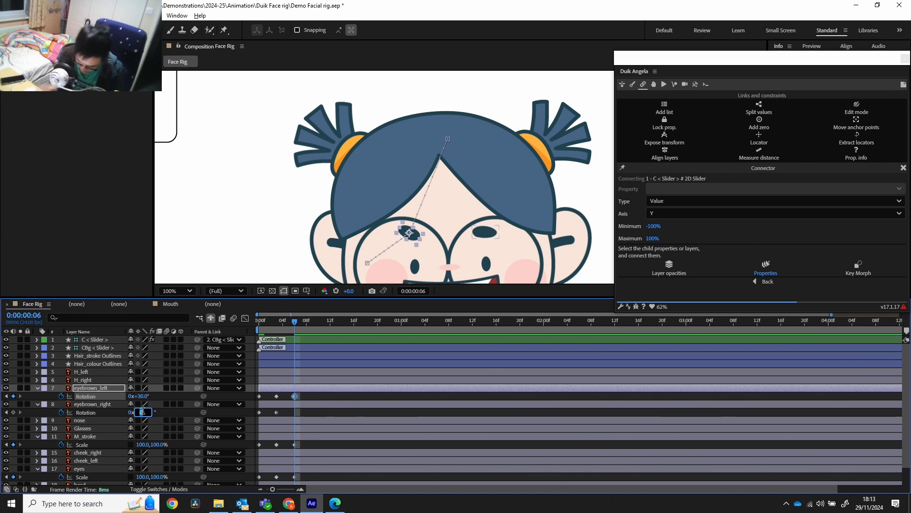
pyautogui.write('-30')
pyautogui.press('Return')
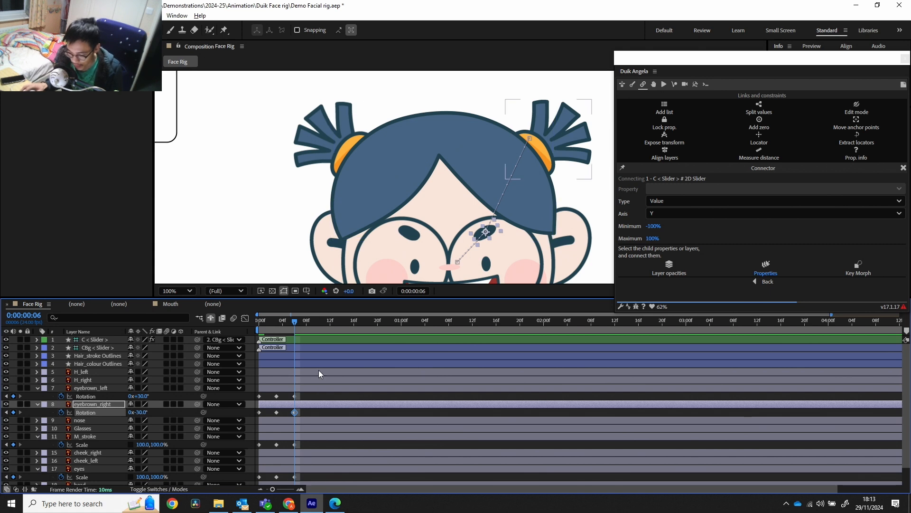
# Scrub through the keyframed expressions with the whole face in view, select the eyes layer and return to frame 0
pyautogui.moveTo(283, 319); pyautogui.dragTo(264, 336)
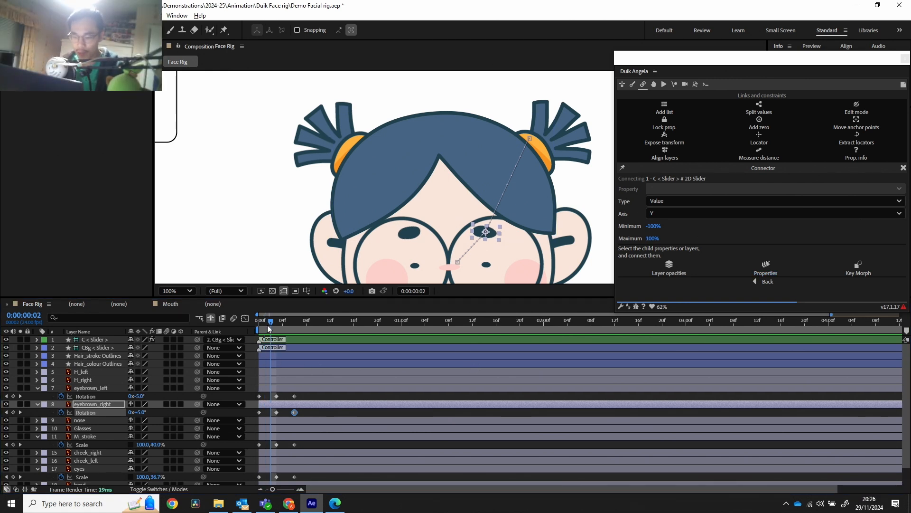
pyautogui.moveTo(266, 325)
pyautogui.mouseDown()
pyautogui.moveTo(248, 329)
pyautogui.moveTo(301, 321)
pyautogui.moveTo(270, 326)
pyautogui.mouseUp()
pyautogui.scroll(-2, 422, 186)
pyautogui.scroll(2, 422, 189)
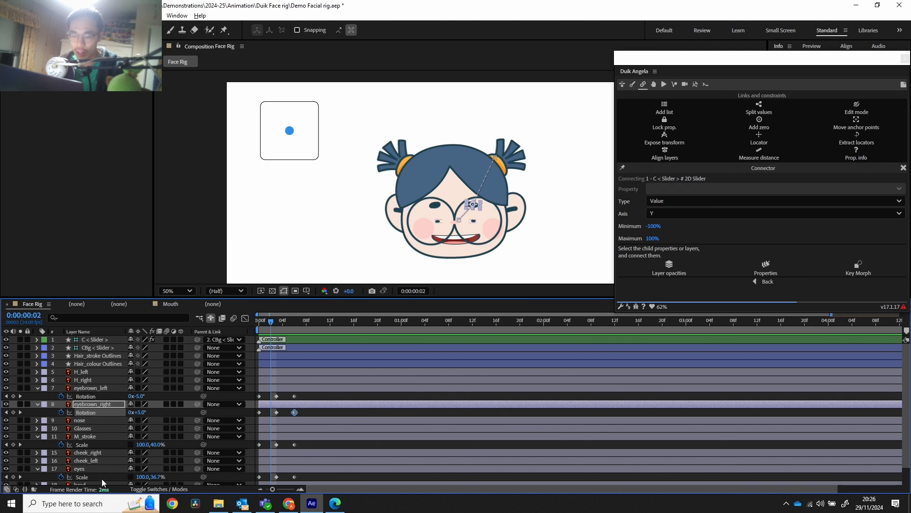
pyautogui.scroll(-2, 102, 454)
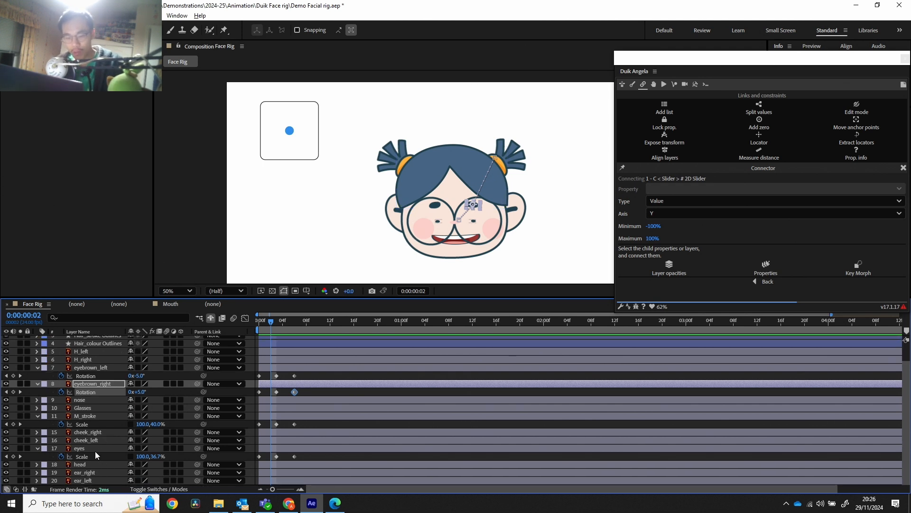
pyautogui.click(95, 451)
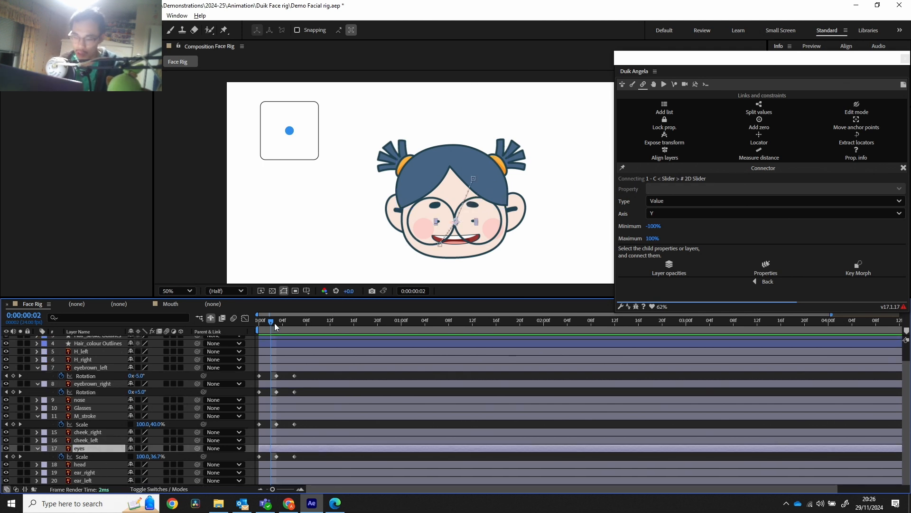
pyautogui.moveTo(275, 326); pyautogui.dragTo(258, 325)
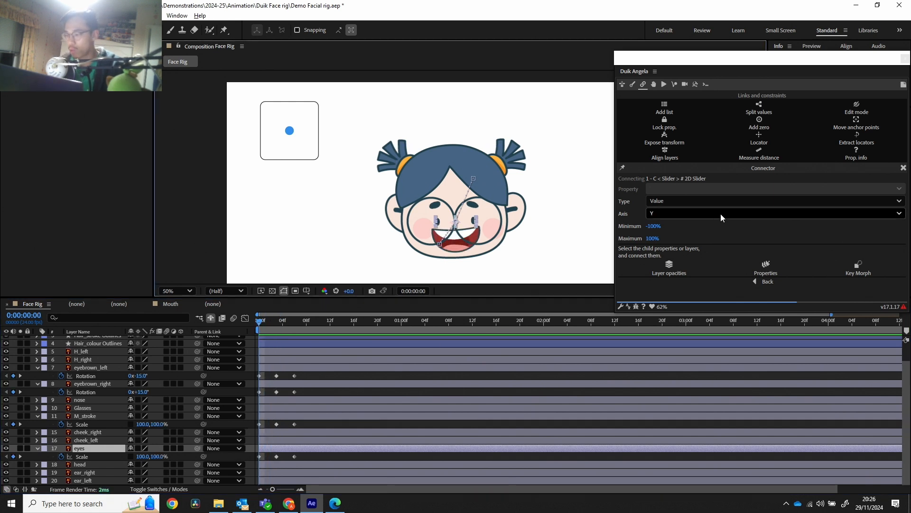
# Return to the connector's control choices, create a slider controller and set the scale of its CBg < Slider > 2 background layer to 300%
pyautogui.click(767, 282)
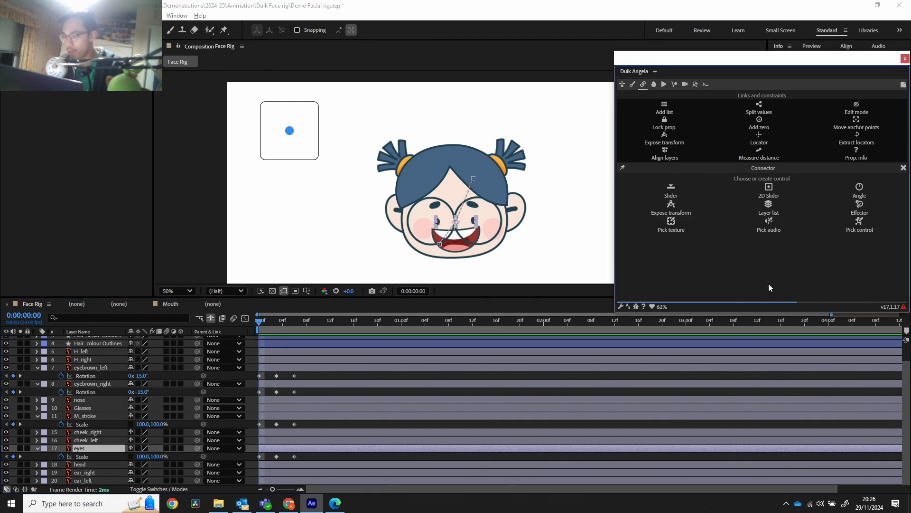
pyautogui.click(671, 192)
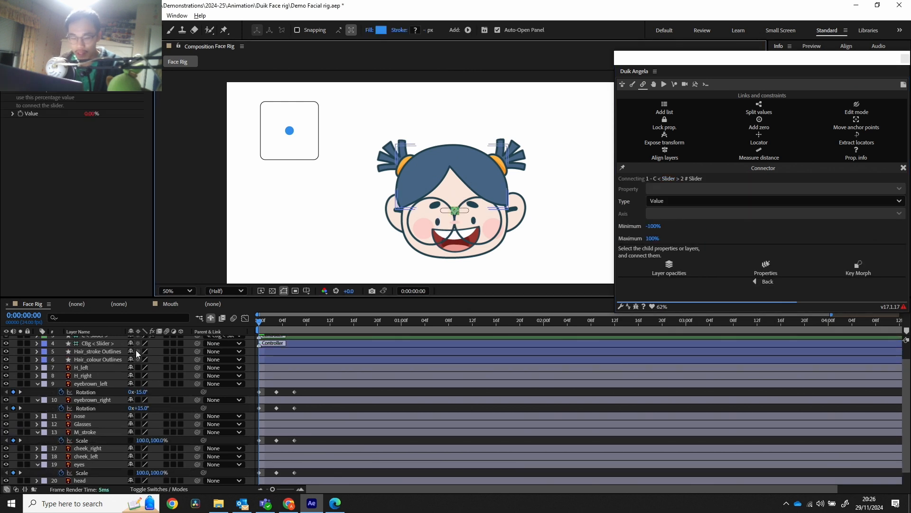
pyautogui.scroll(2, 124, 351)
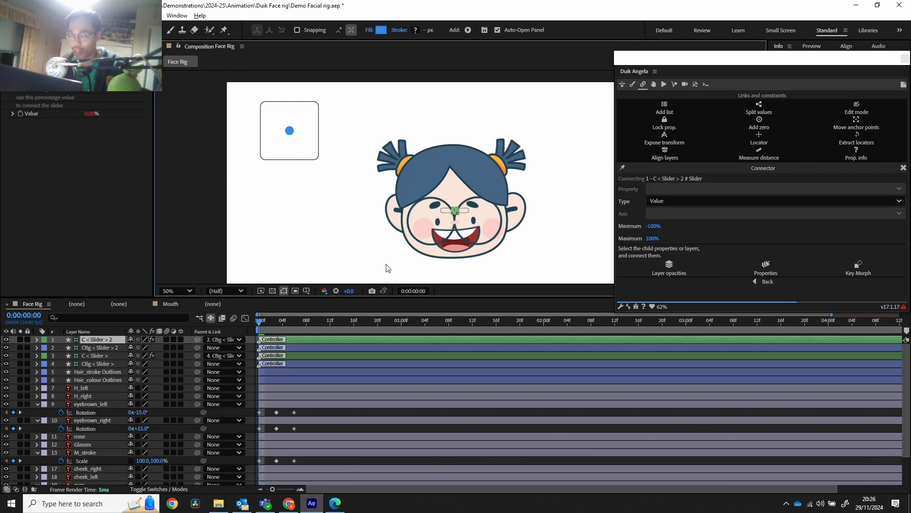
pyautogui.click(108, 347)
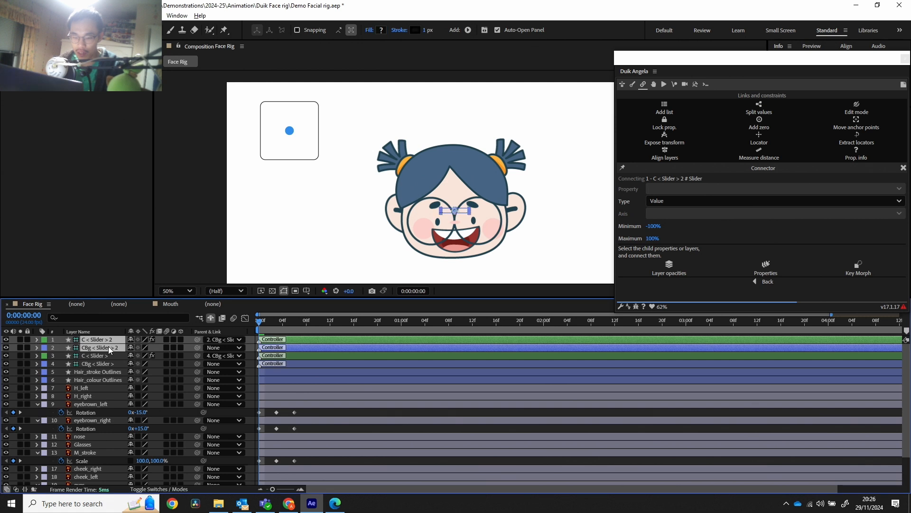
pyautogui.click(108, 347)
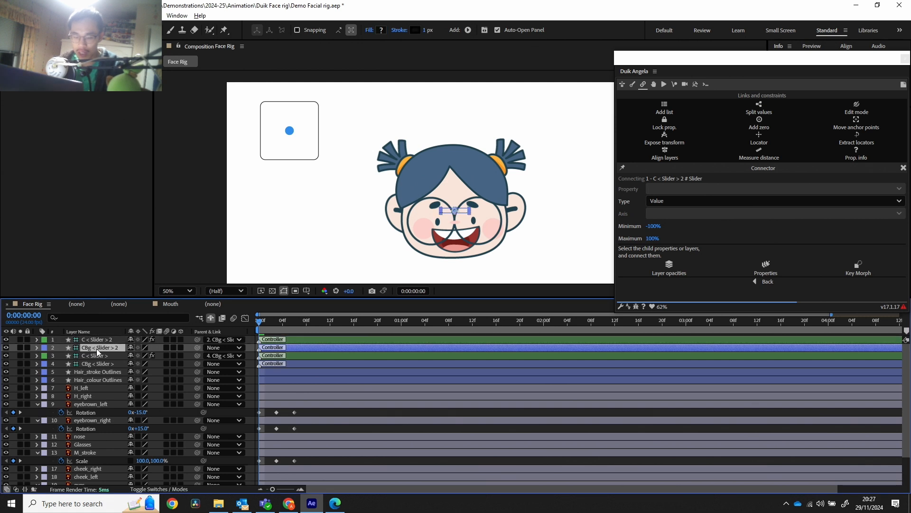
pyautogui.press('s')
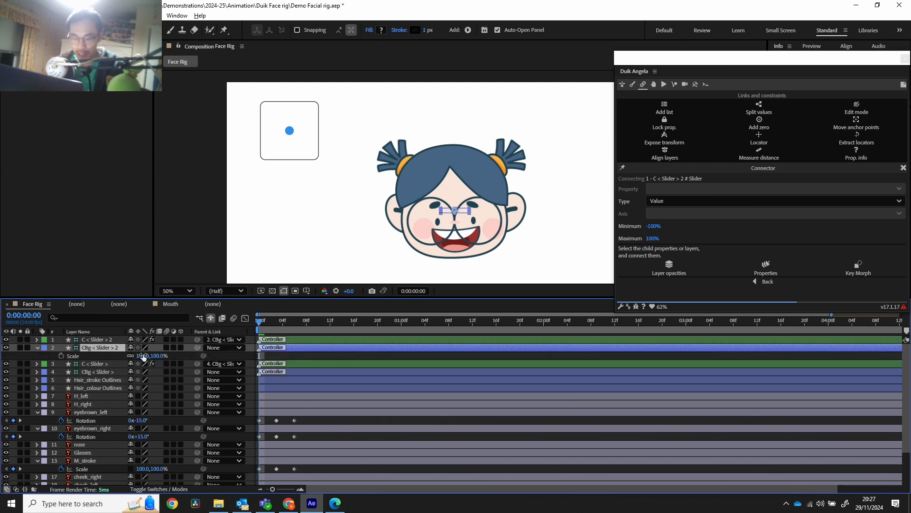
pyautogui.moveTo(143, 357); pyautogui.dragTo(205, 355)
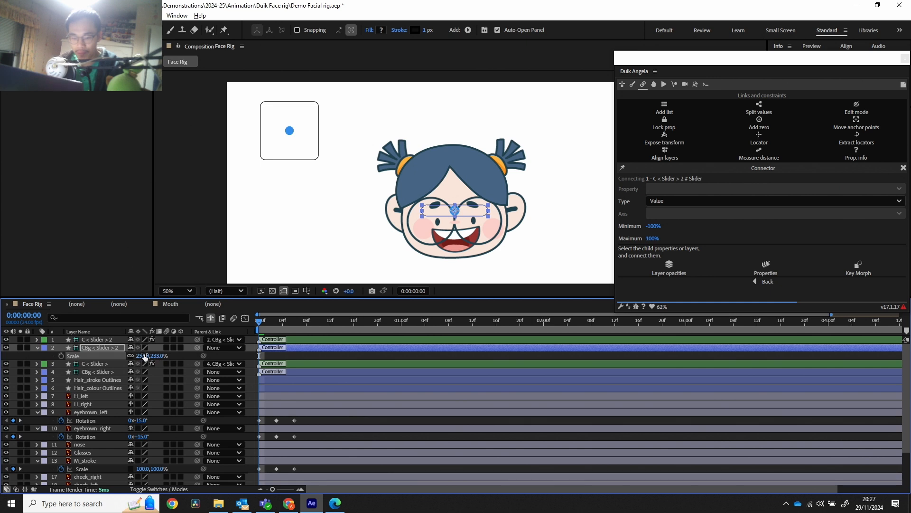
pyautogui.click(144, 355)
pyautogui.write('300')
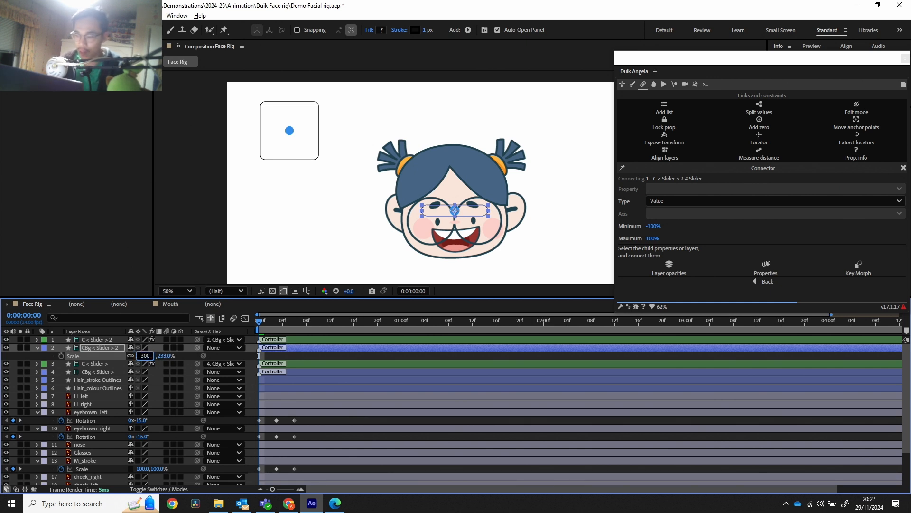
pyautogui.press('Return')
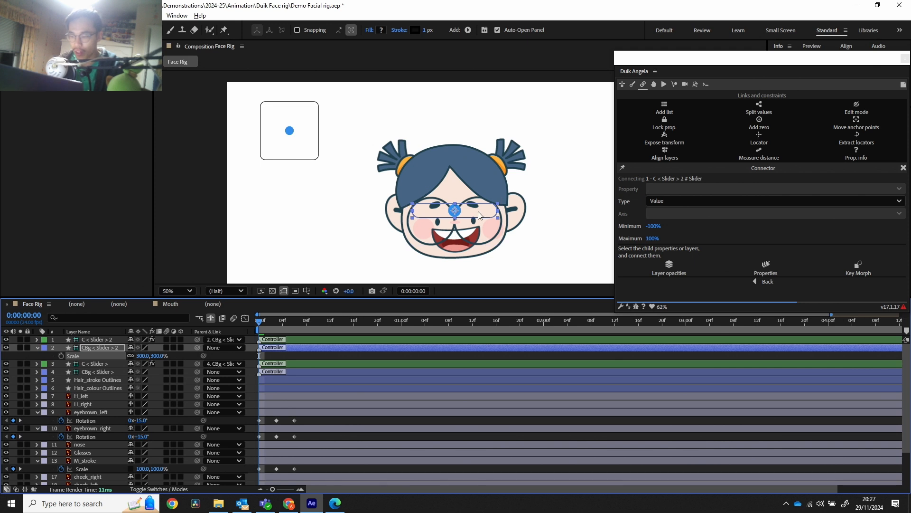
# Move the enlarged slider off the face to the empty area at the composition's upper right corner
pyautogui.moveTo(480, 214); pyautogui.dragTo(593, 131)
pyautogui.press('space')
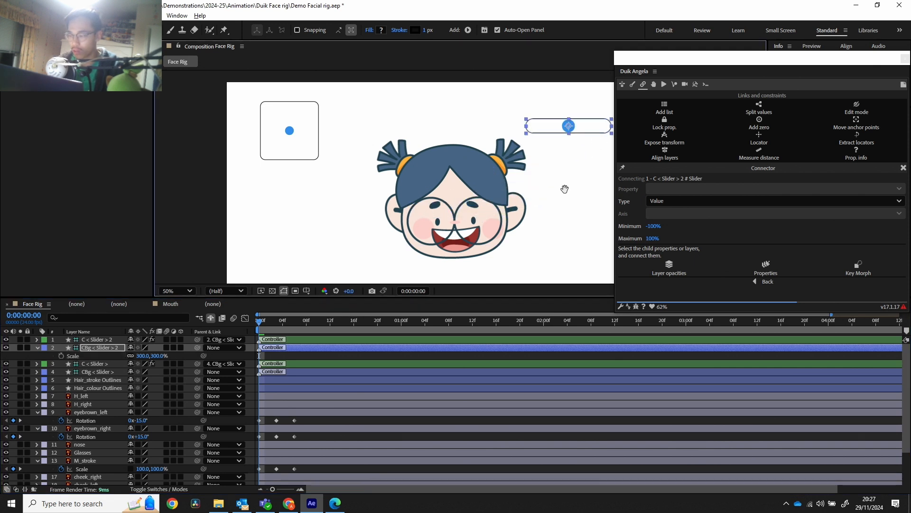
pyautogui.moveTo(563, 190); pyautogui.dragTo(462, 175)
pyautogui.moveTo(476, 128); pyautogui.dragTo(523, 110)
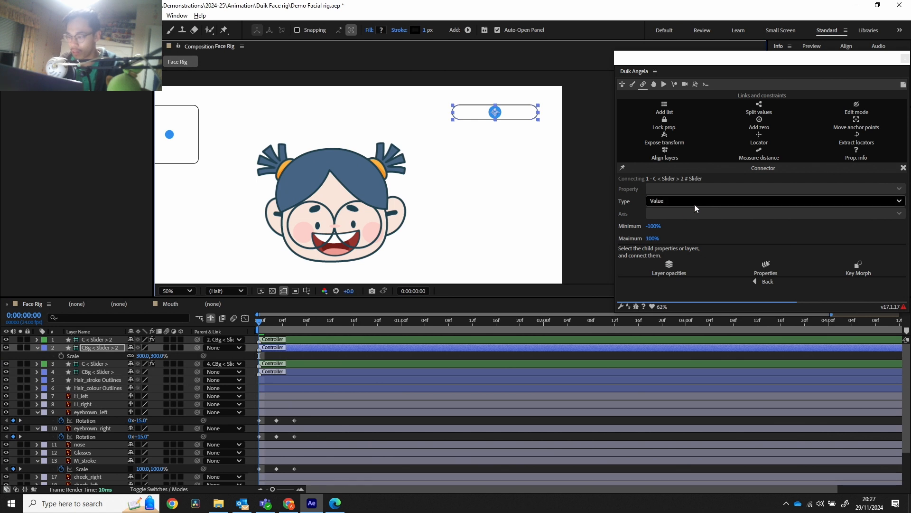
# Connect the three Scale keyframes of the eyes layer to the slider with the Value type and try moving its knob
pyautogui.scroll(-2, 697, 205)
pyautogui.click(685, 202)
pyautogui.click(669, 213)
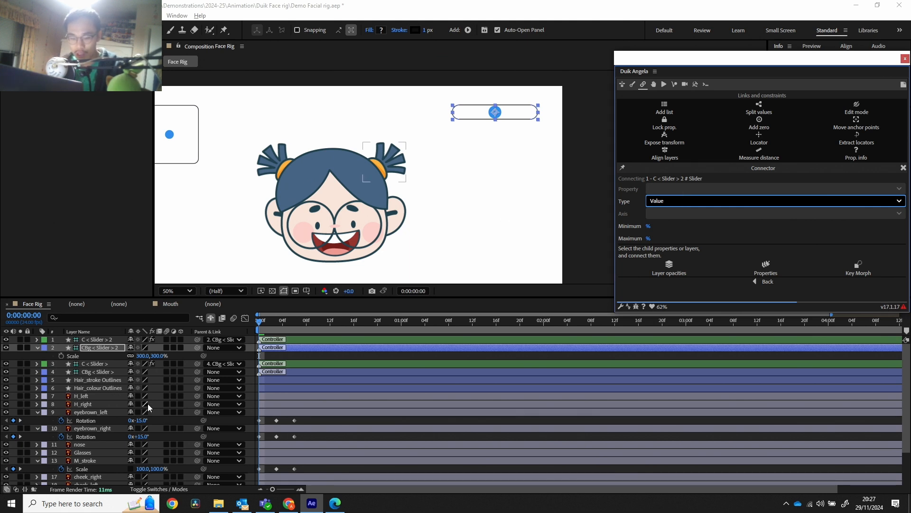
pyautogui.scroll(-2, 204, 462)
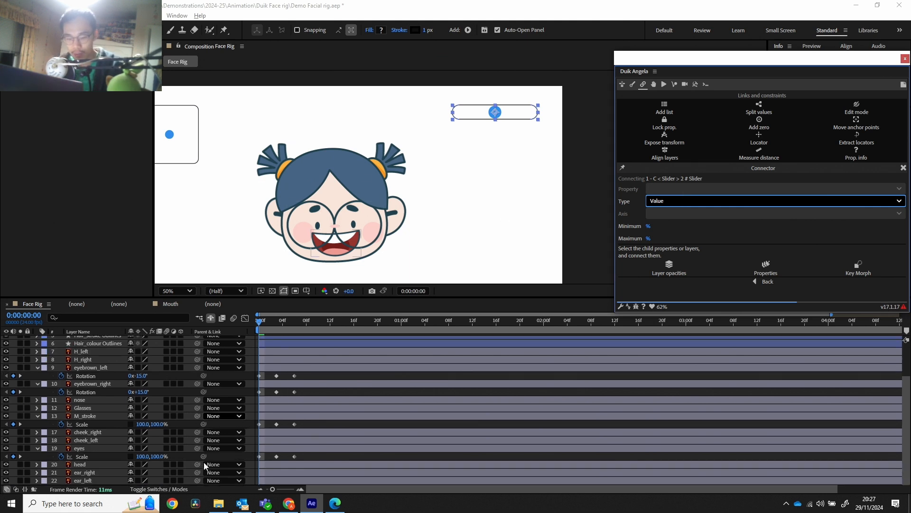
pyautogui.moveTo(304, 454); pyautogui.dragTo(255, 464)
pyautogui.click(768, 262)
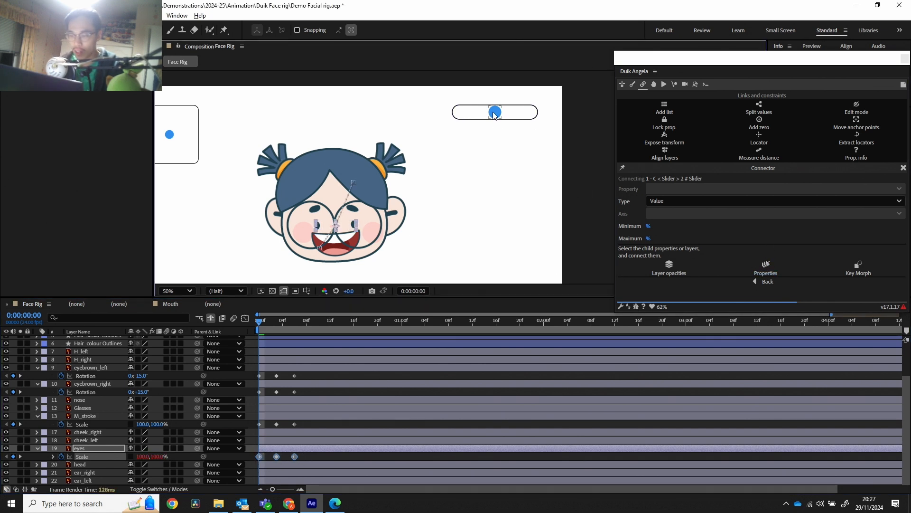
pyautogui.moveTo(494, 115)
pyautogui.mouseDown()
pyautogui.moveTo(463, 112)
pyautogui.moveTo(534, 113)
pyautogui.moveTo(475, 112)
pyautogui.moveTo(511, 113)
pyautogui.moveTo(480, 113)
pyautogui.moveTo(503, 113)
pyautogui.moveTo(488, 117)
pyautogui.moveTo(515, 125)
pyautogui.mouseUp()
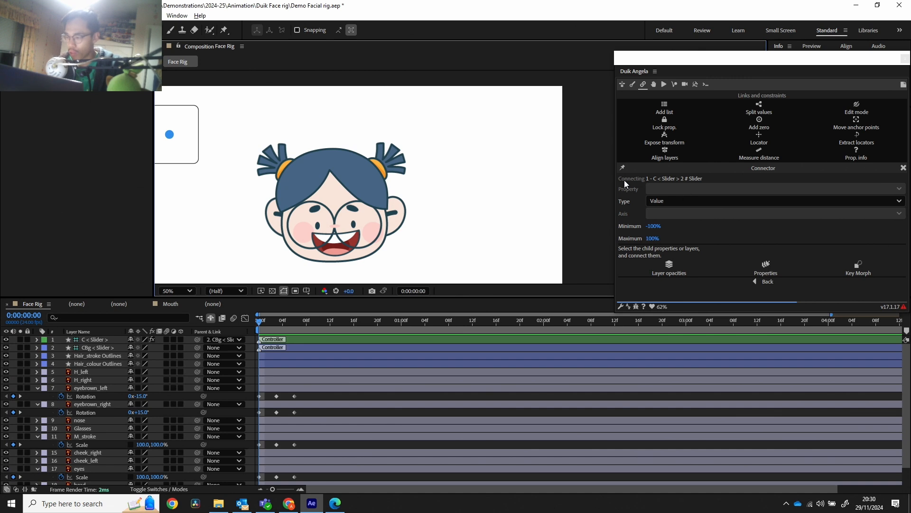
# Exit the connector settings and review Duik's sanity status report for the project
pyautogui.click(903, 168)
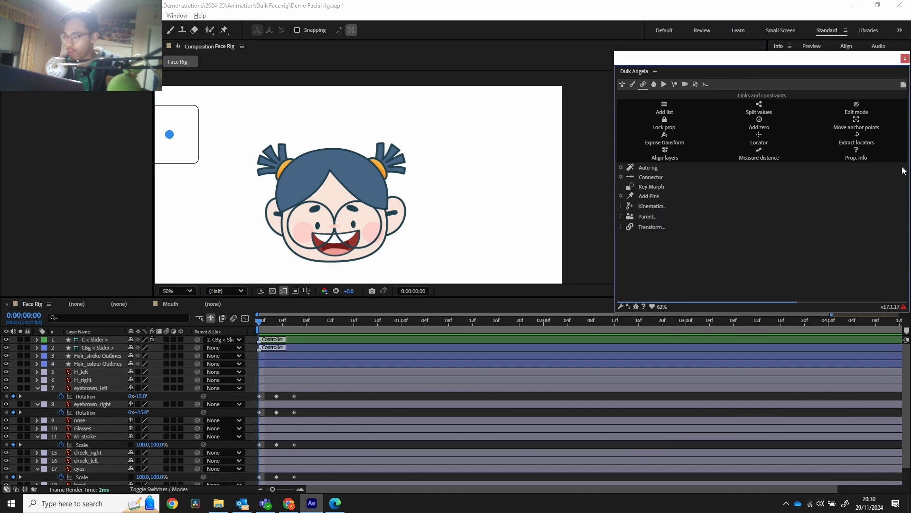
pyautogui.click(904, 307)
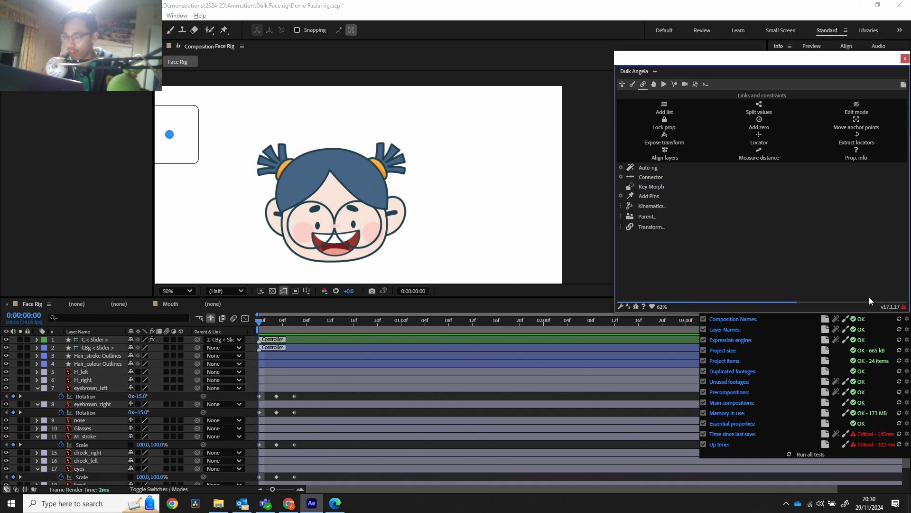
pyautogui.click(905, 308)
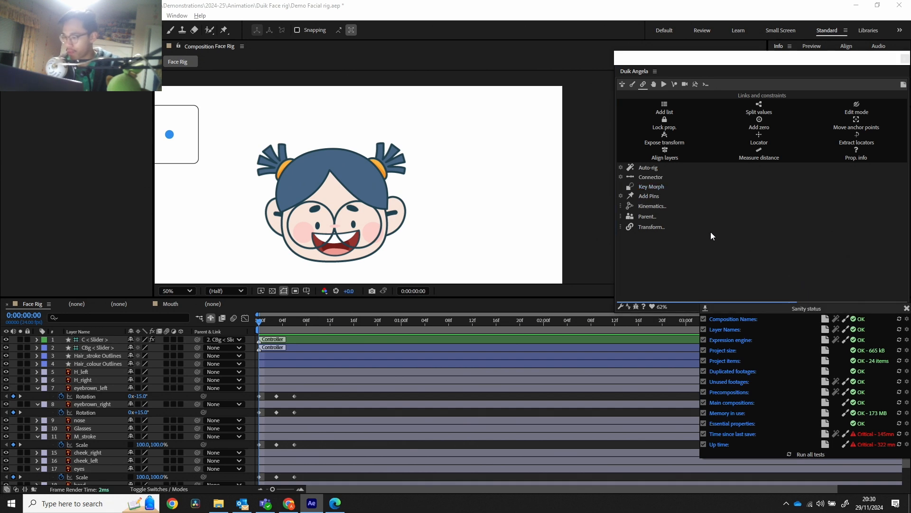
pyautogui.click(906, 308)
# Open the Connector options and create a slider controller
pyautogui.click(622, 177)
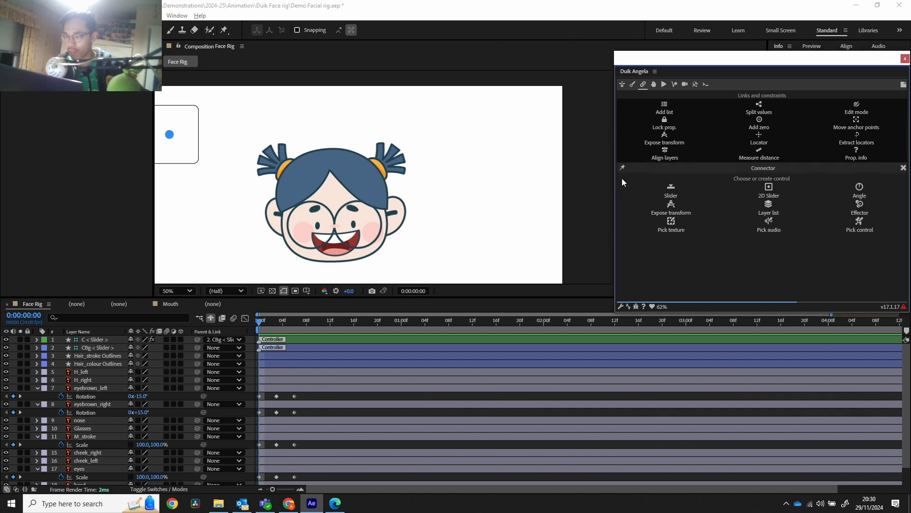
pyautogui.click(674, 194)
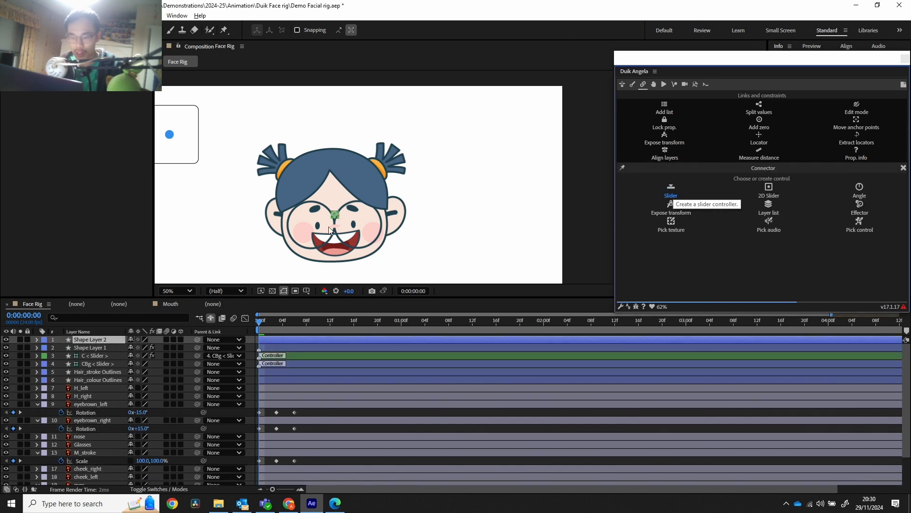
# Set the scale of the CBg < Slider > 2 layer to 300% and move the slider above and to the right of the face
pyautogui.click(104, 346)
pyautogui.press('s')
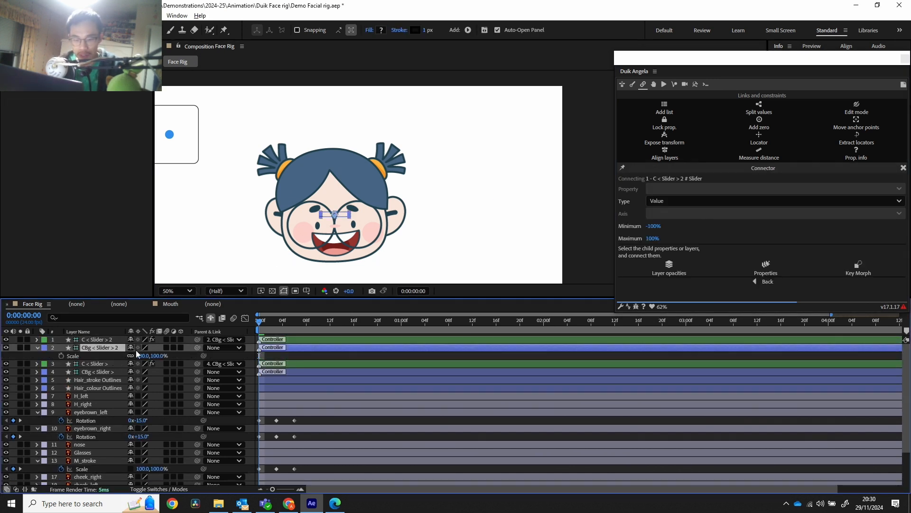
pyautogui.moveTo(145, 356); pyautogui.dragTo(175, 356)
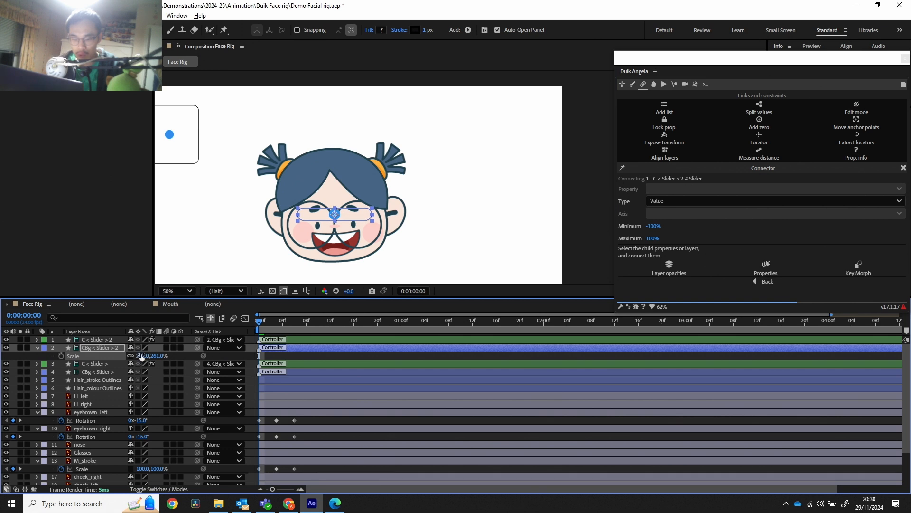
pyautogui.click(143, 355)
pyautogui.write('300')
pyautogui.press('Return')
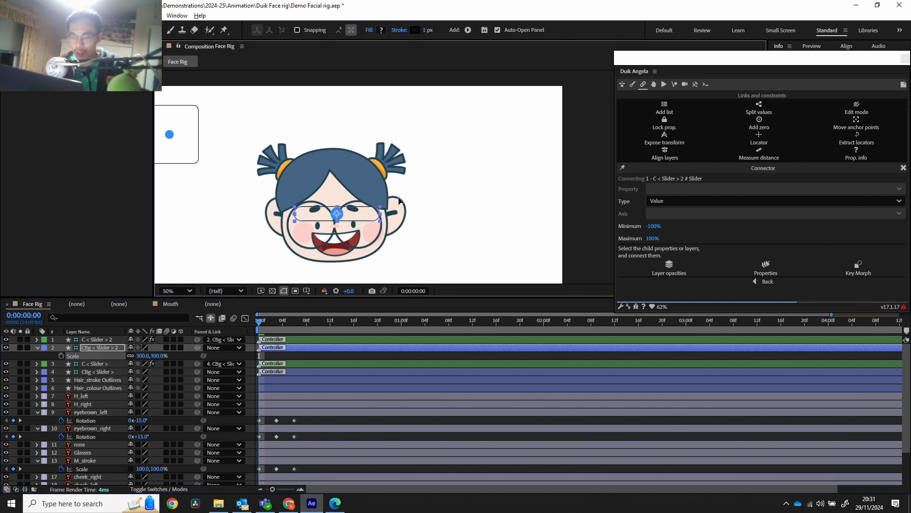
pyautogui.moveTo(337, 215); pyautogui.dragTo(511, 120)
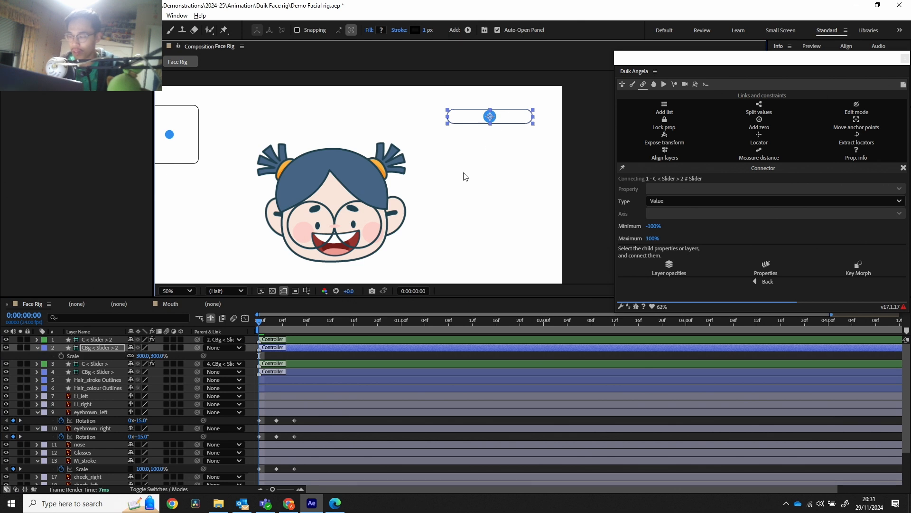
# Connect the three Scale keyframes of the eyes layer to the slider as properties and test it by moving the knob near its right end
pyautogui.scroll(-3, 173, 404)
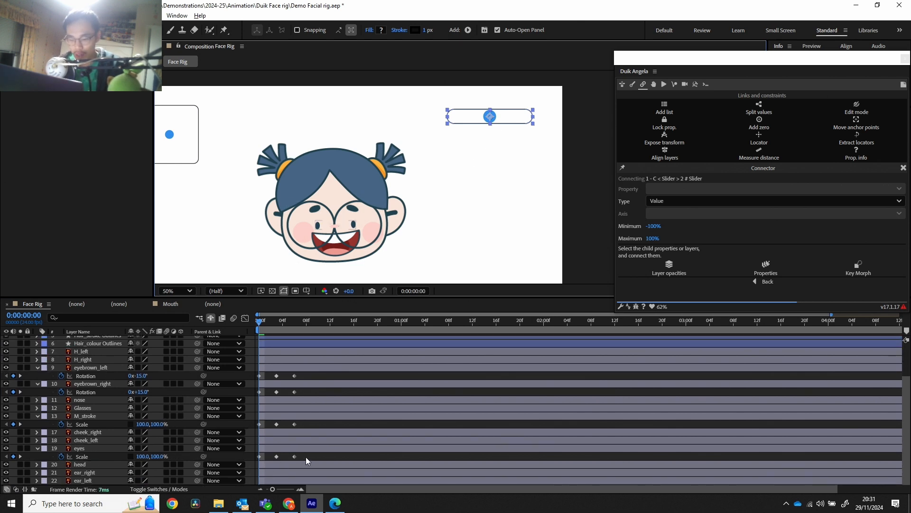
pyautogui.moveTo(306, 454); pyautogui.dragTo(253, 458)
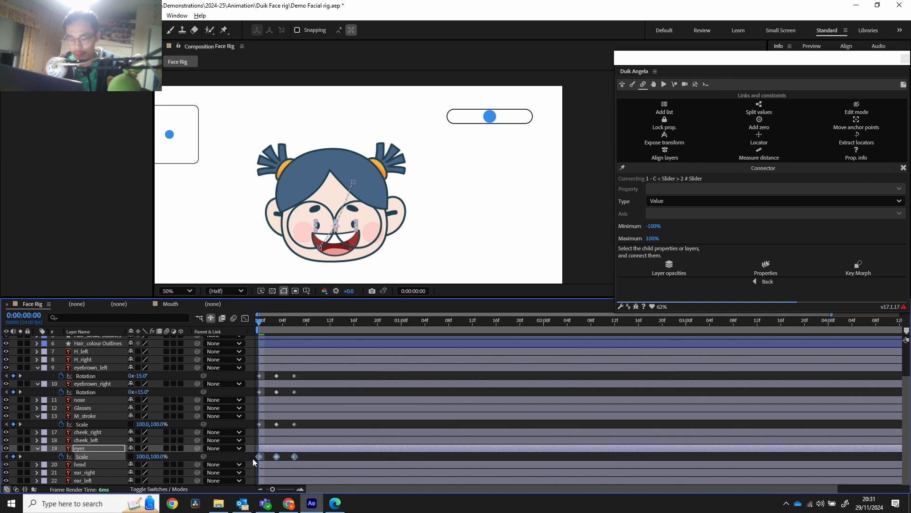
pyautogui.click(765, 264)
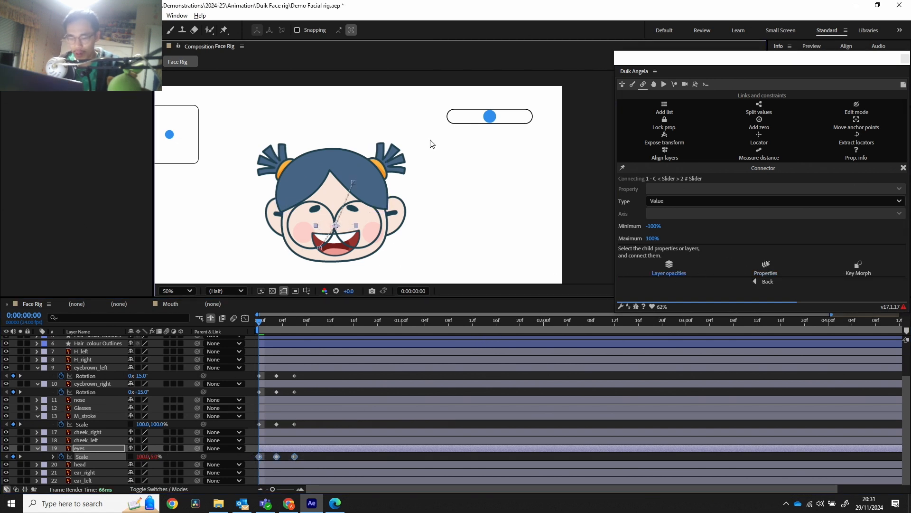
pyautogui.moveTo(490, 119); pyautogui.dragTo(525, 116)
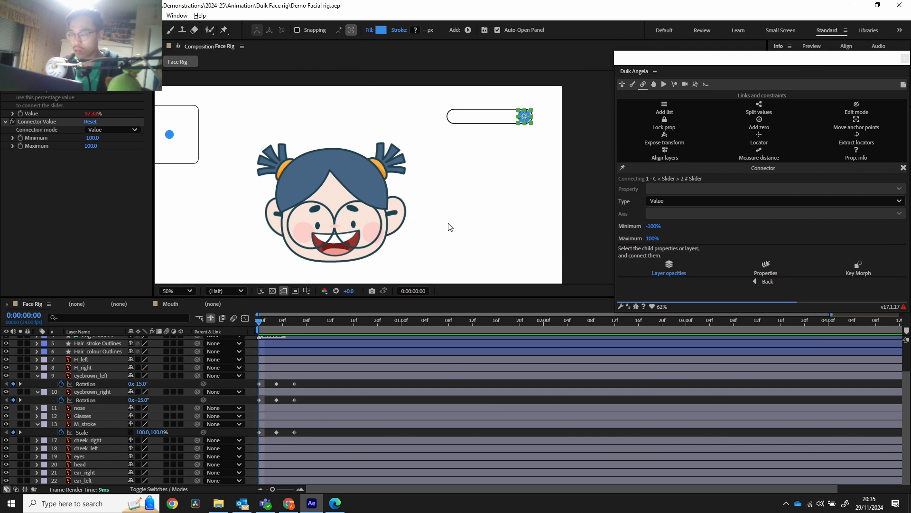
pyautogui.click(446, 239)
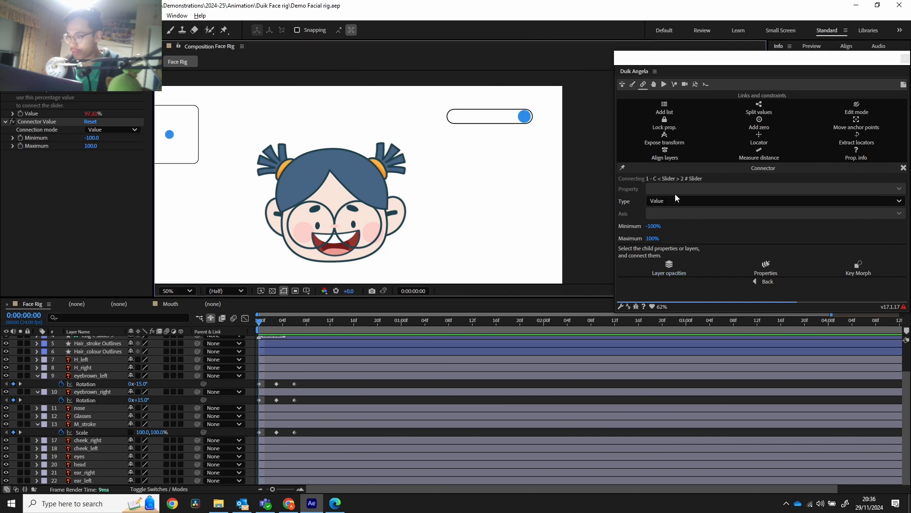
# Restart the Connector, collapse the CBg < Slider > 2 layer's properties and create an angle controller
pyautogui.click(904, 168)
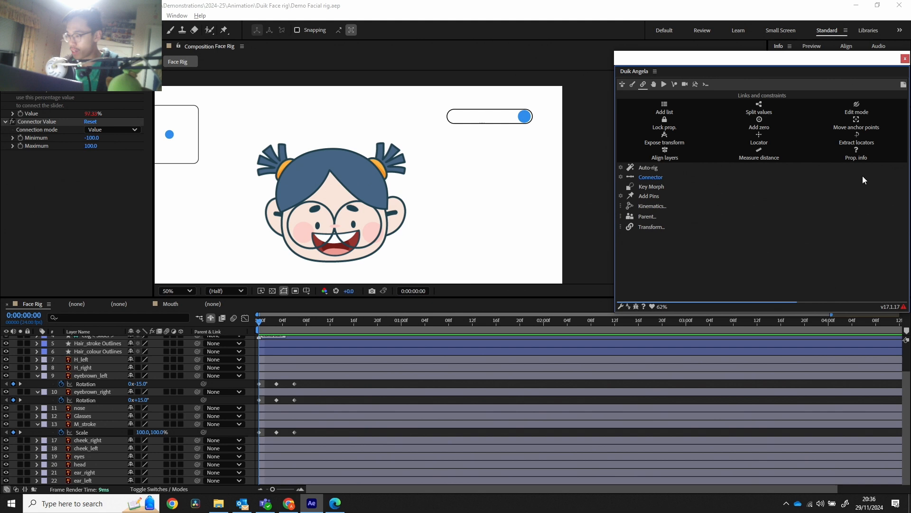
pyautogui.click(624, 177)
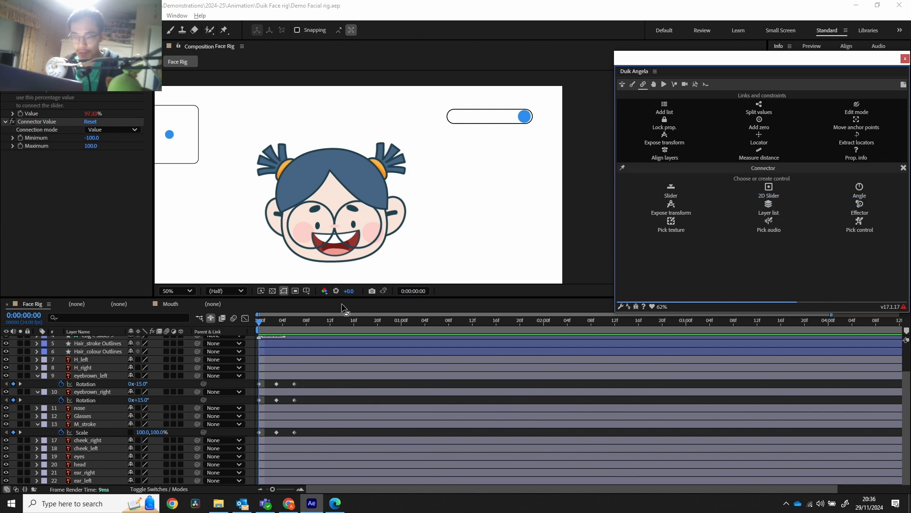
pyautogui.scroll(3, 141, 386)
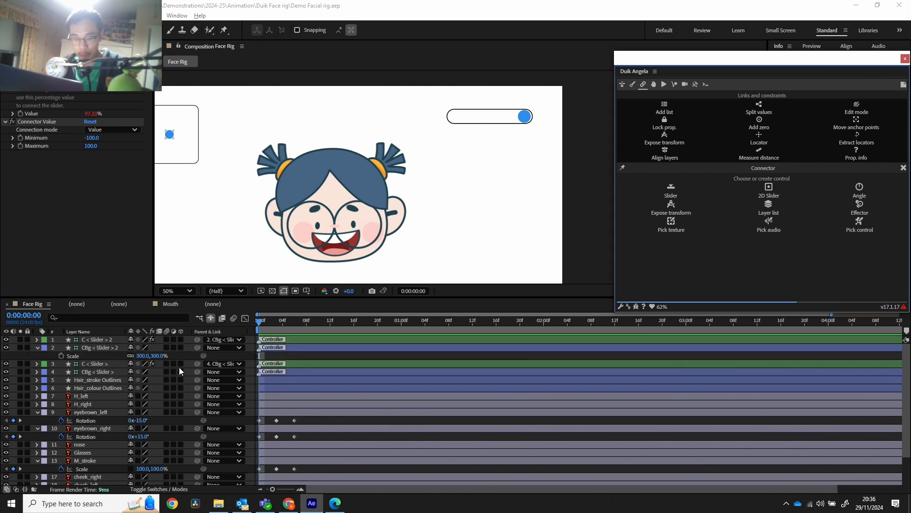
pyautogui.click(40, 348)
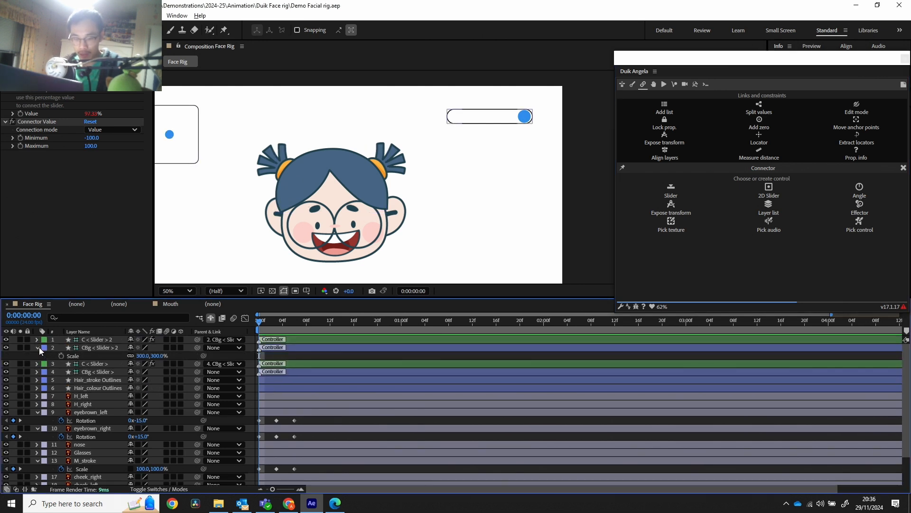
pyautogui.click(39, 347)
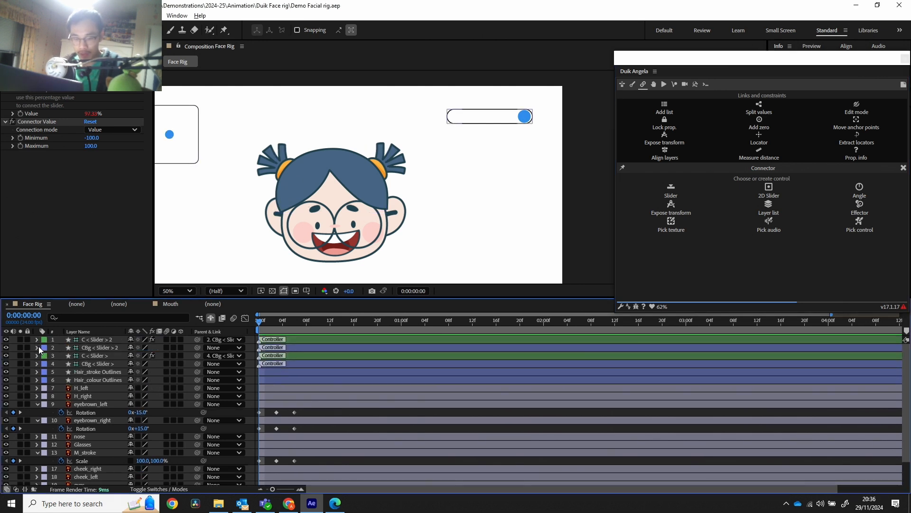
pyautogui.click(865, 187)
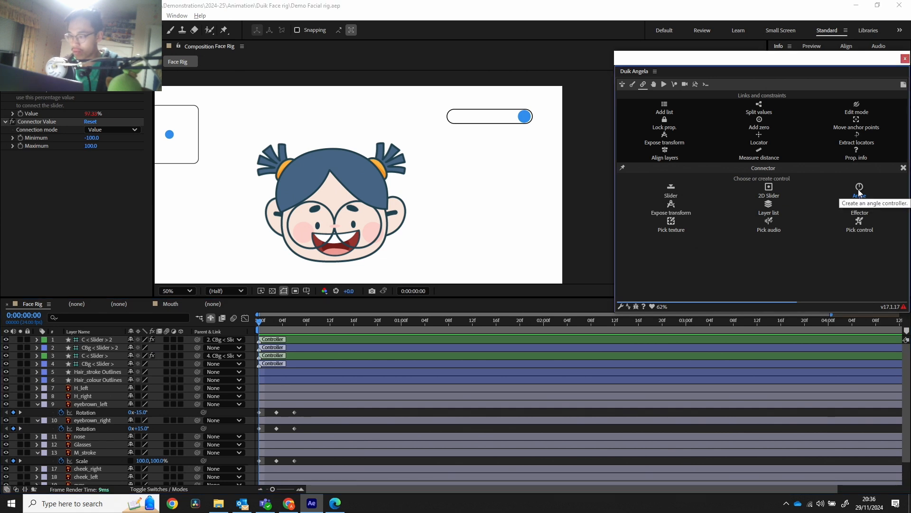
# Create an angle controller and set the scale of its CBg < Slider > 3 layer to 300%
pyautogui.click(858, 189)
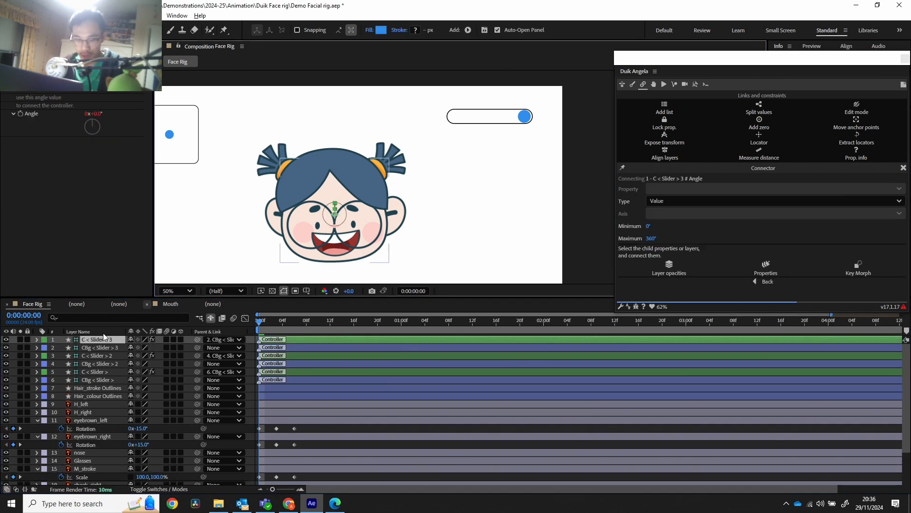
pyautogui.click(102, 347)
pyautogui.press('s')
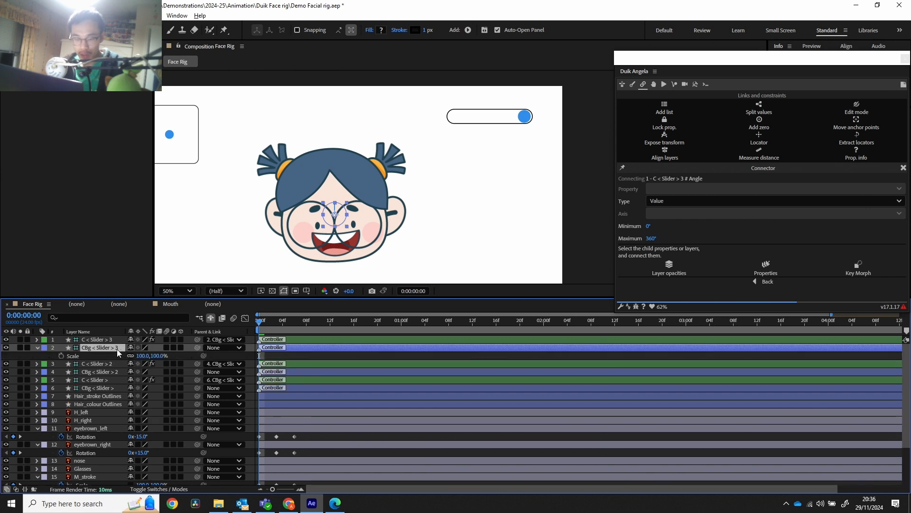
pyautogui.click(143, 356)
pyautogui.write('300')
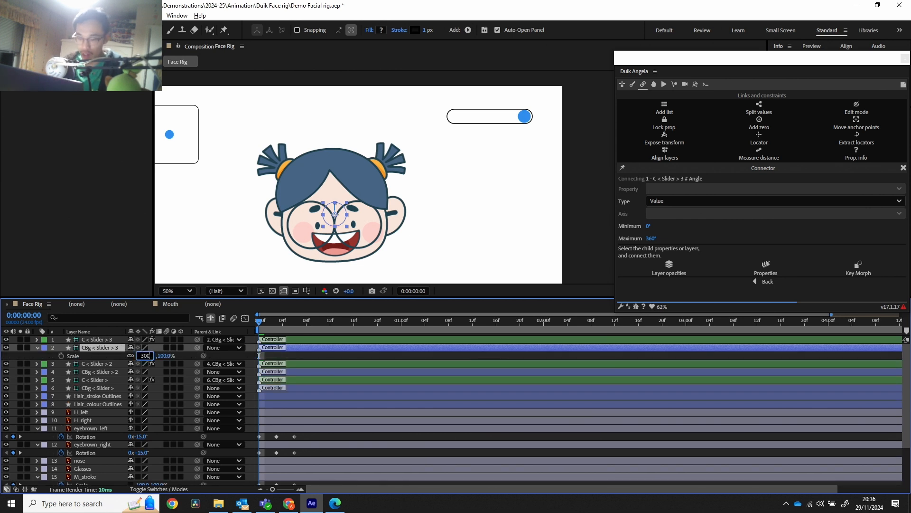
pyautogui.press('Return')
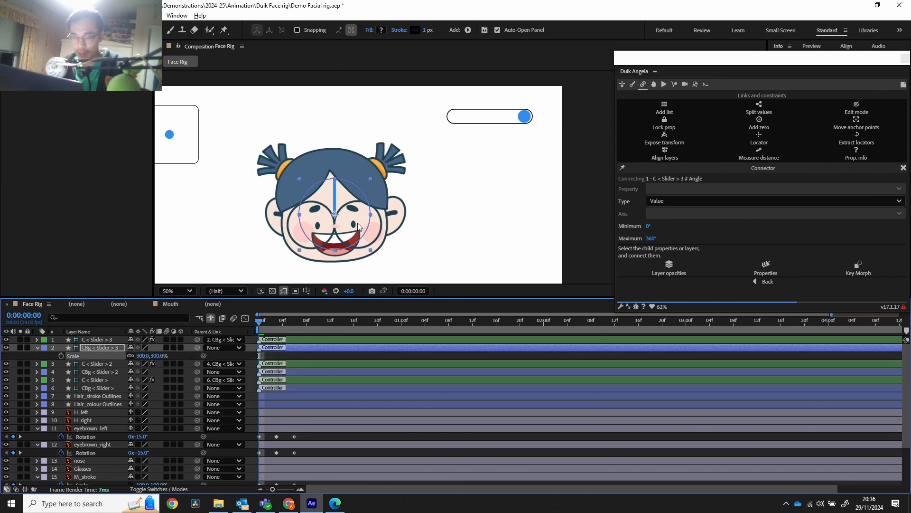
# Move the angle controller to the left of the face, below the 2D slider, and set its scale to 250%
pyautogui.hscroll(-5, 436, 166)
pyautogui.scroll(-2, 437, 166)
pyautogui.moveTo(453, 186); pyautogui.dragTo(299, 226)
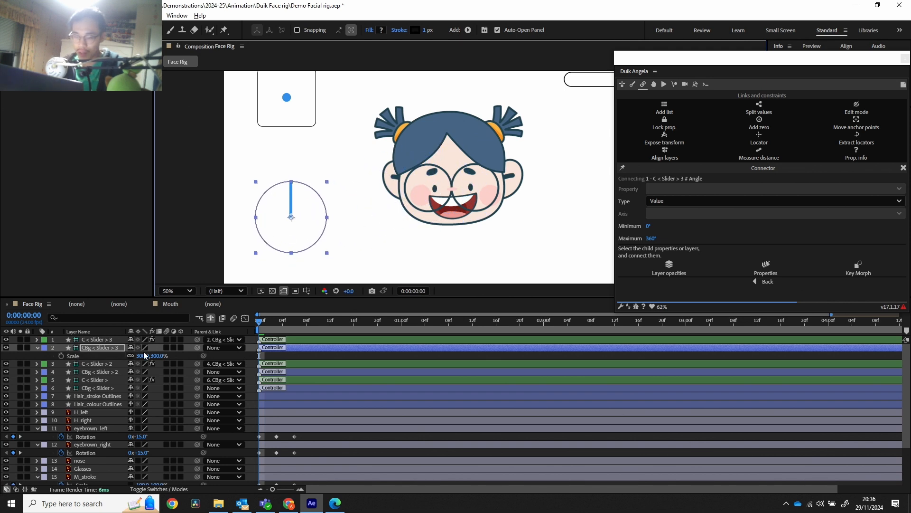
pyautogui.click(143, 356)
pyautogui.write('250')
pyautogui.press('Return')
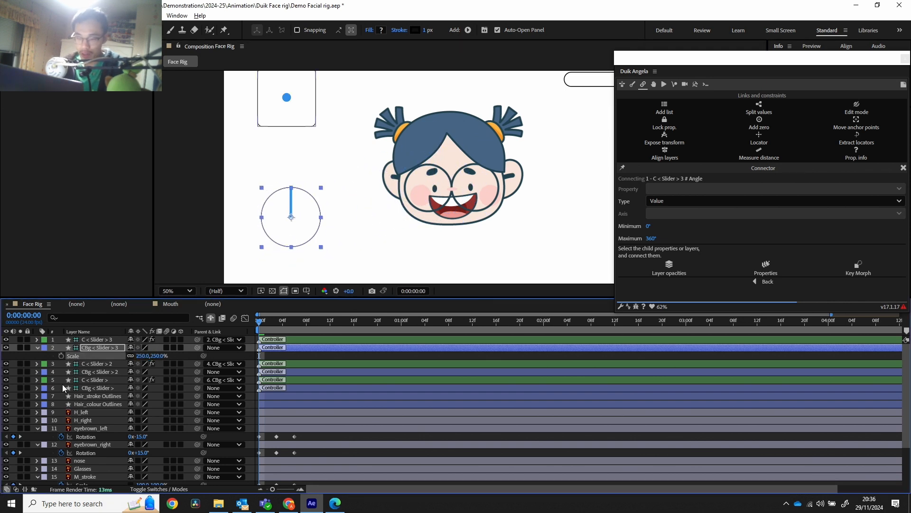
pyautogui.moveTo(342, 185)
pyautogui.mouseDown()
pyautogui.moveTo(350, 214)
pyautogui.moveTo(347, 197)
pyautogui.mouseUp()
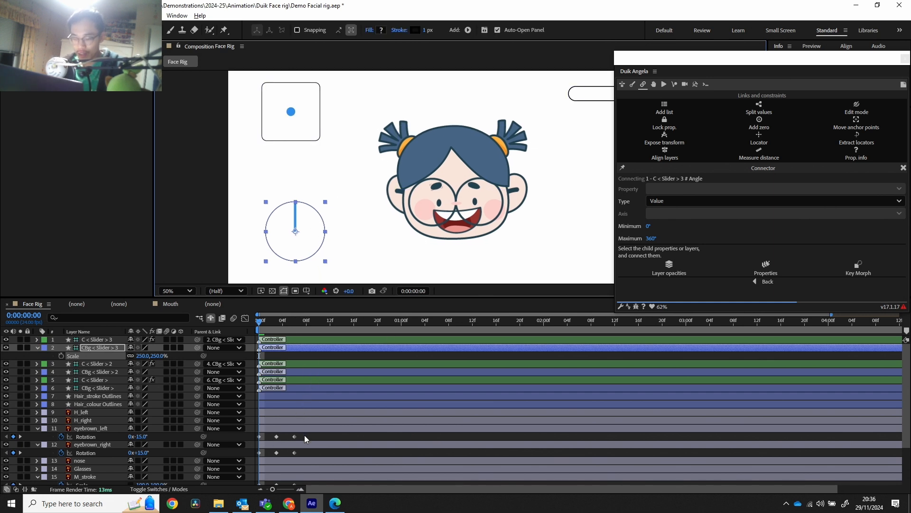
# Connect the Rotation keyframes of both eyebrow layers to the angle controller as properties, test it with a small rotation and undo the rotation
pyautogui.moveTo(304, 435); pyautogui.dragTo(257, 457)
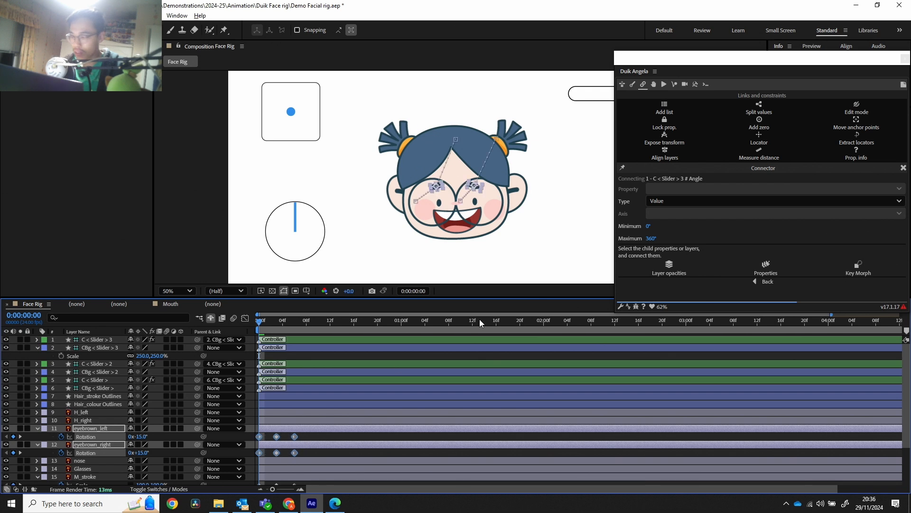
pyautogui.click(766, 268)
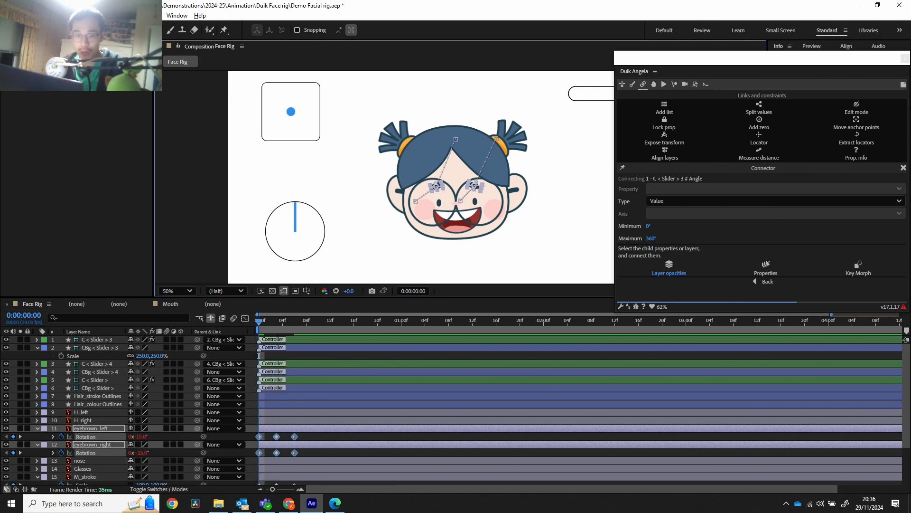
pyautogui.press('w')
pyautogui.moveTo(296, 209)
pyautogui.mouseDown()
pyautogui.moveTo(319, 238)
pyautogui.moveTo(266, 261)
pyautogui.moveTo(250, 253)
pyautogui.moveTo(309, 197)
pyautogui.moveTo(240, 269)
pyautogui.moveTo(337, 201)
pyautogui.moveTo(246, 245)
pyautogui.moveTo(324, 209)
pyautogui.moveTo(264, 261)
pyautogui.moveTo(317, 256)
pyautogui.moveTo(304, 253)
pyautogui.moveTo(318, 212)
pyautogui.moveTo(295, 270)
pyautogui.moveTo(240, 218)
pyautogui.moveTo(258, 178)
pyautogui.moveTo(314, 249)
pyautogui.moveTo(350, 187)
pyautogui.moveTo(303, 172)
pyautogui.moveTo(332, 214)
pyautogui.moveTo(301, 204)
pyautogui.mouseUp()
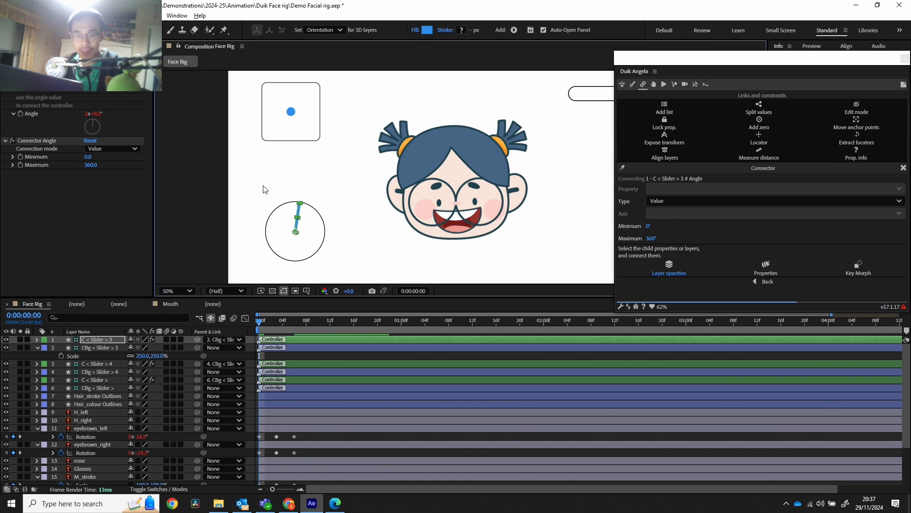
pyautogui.hotkey('ctrl', 'z')
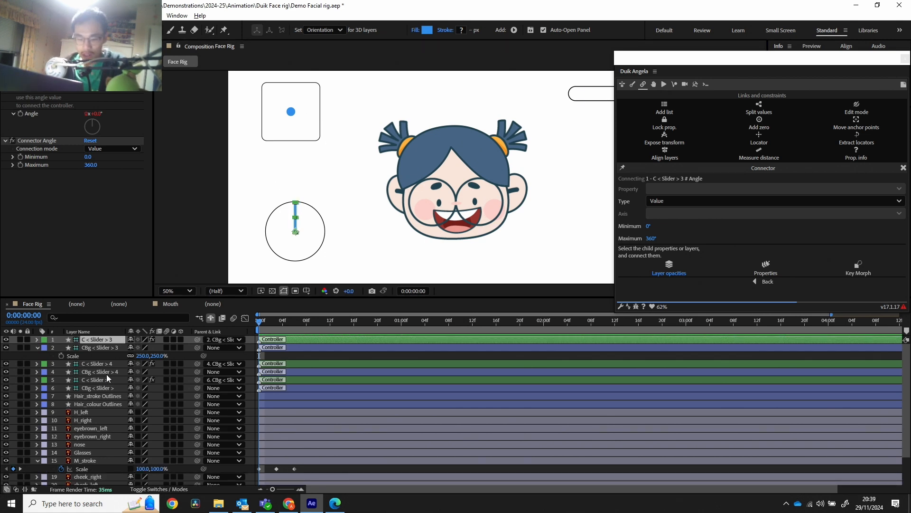
# Restart the Connector, create a new slider controller and show the Scale property of its CBg < Slider > 5 layer
pyautogui.click(903, 168)
pyautogui.click(621, 176)
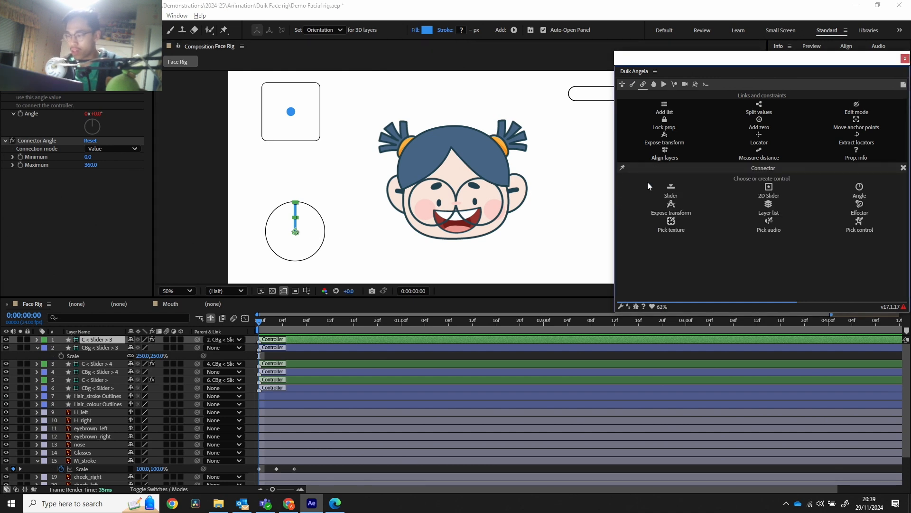
pyautogui.click(671, 195)
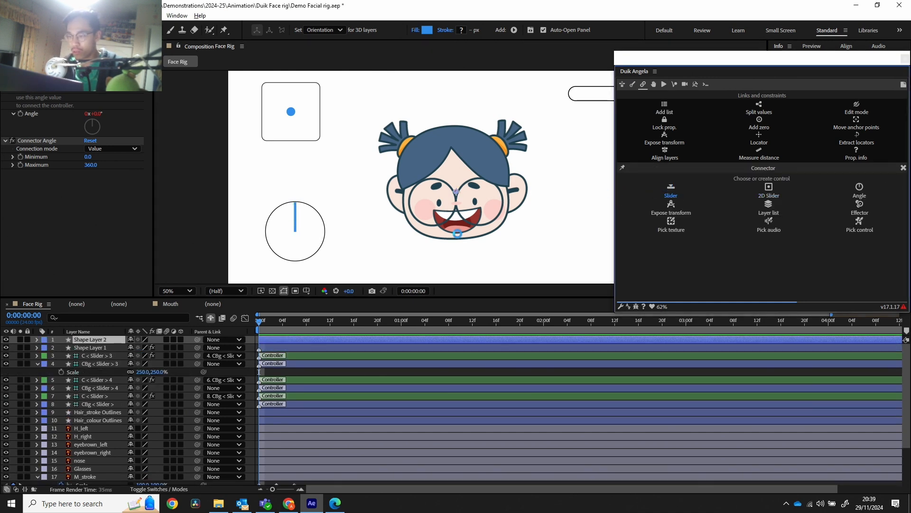
pyautogui.click(101, 347)
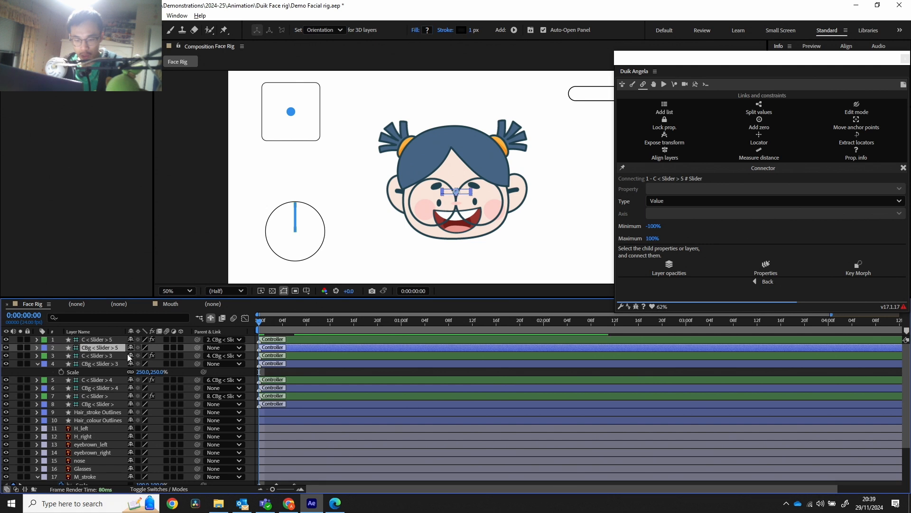
pyautogui.press('s')
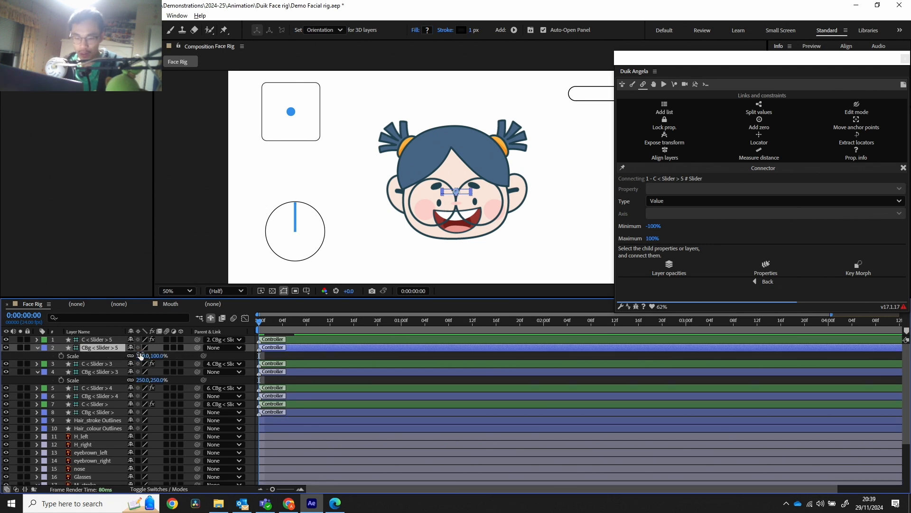
pyautogui.write('300')
pyautogui.press('Return')
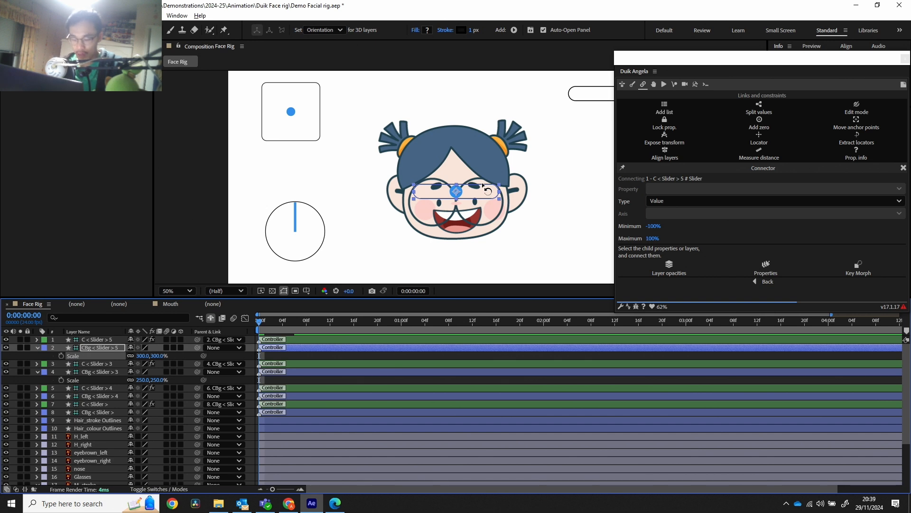
pyautogui.click(504, 187)
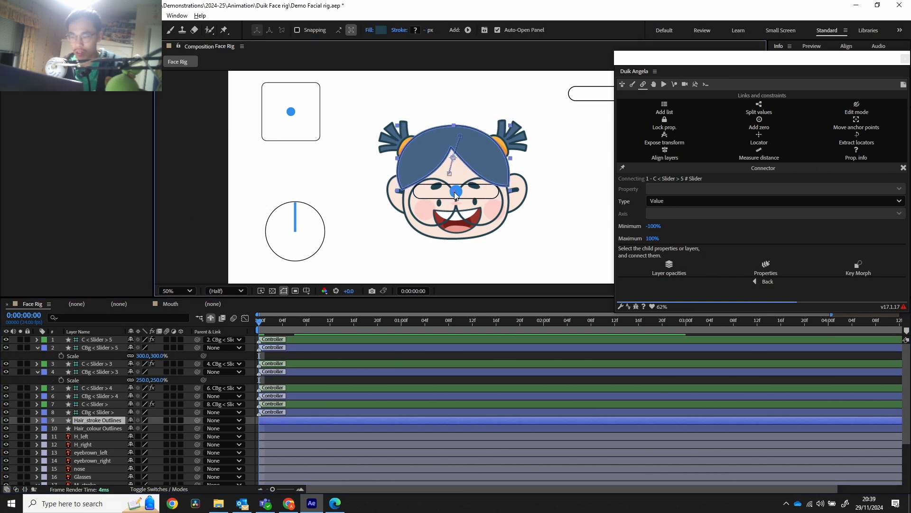
pyautogui.click(92, 349)
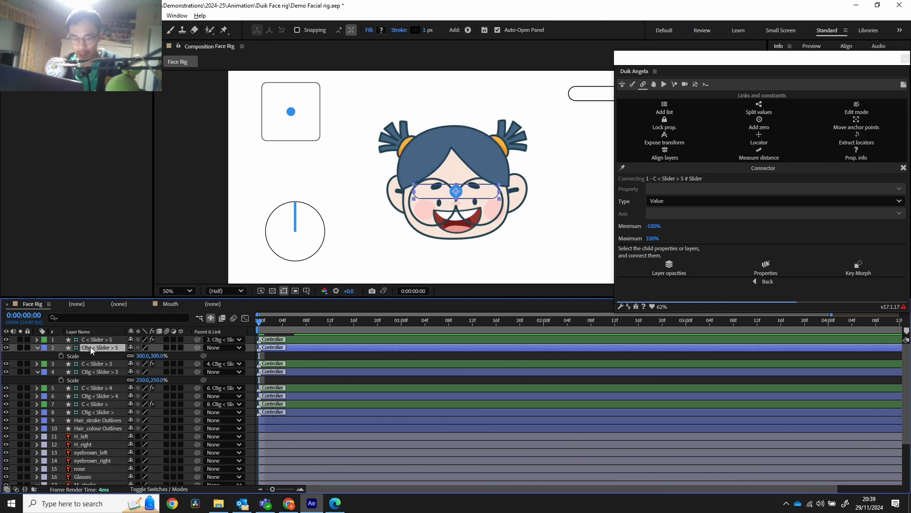
pyautogui.click(464, 193)
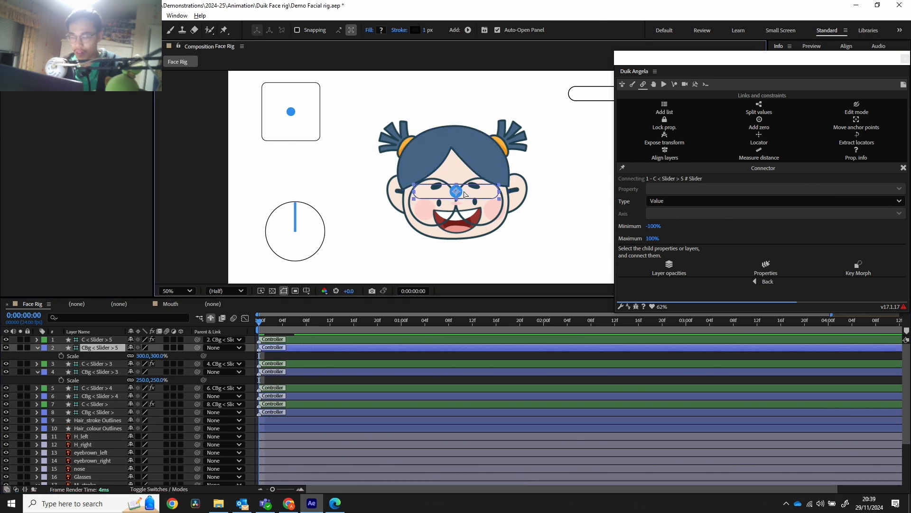
pyautogui.hotkey('ctrl', 'z')
# Set the scale of the CBg < Slider > 5 layer to 300% and move the slider to the right of the face, below the eye slider
pyautogui.click(142, 355)
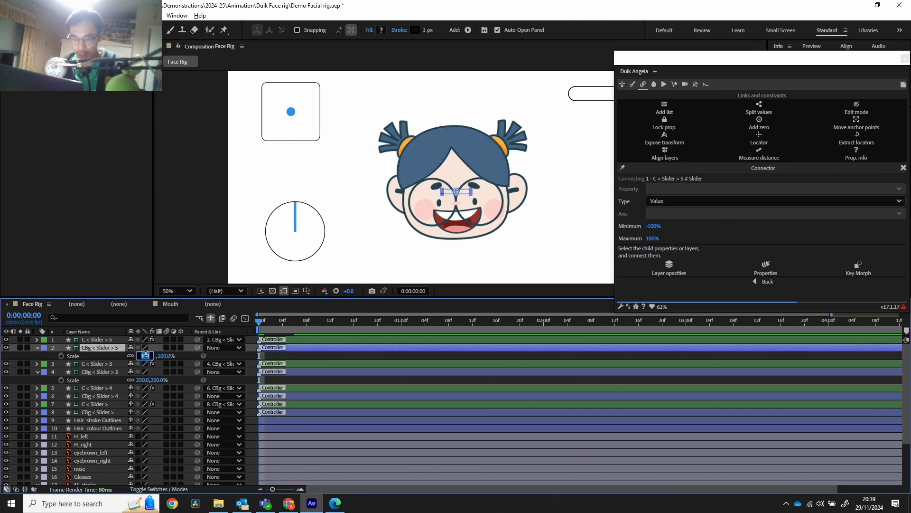
pyautogui.write('300')
pyautogui.press('Return')
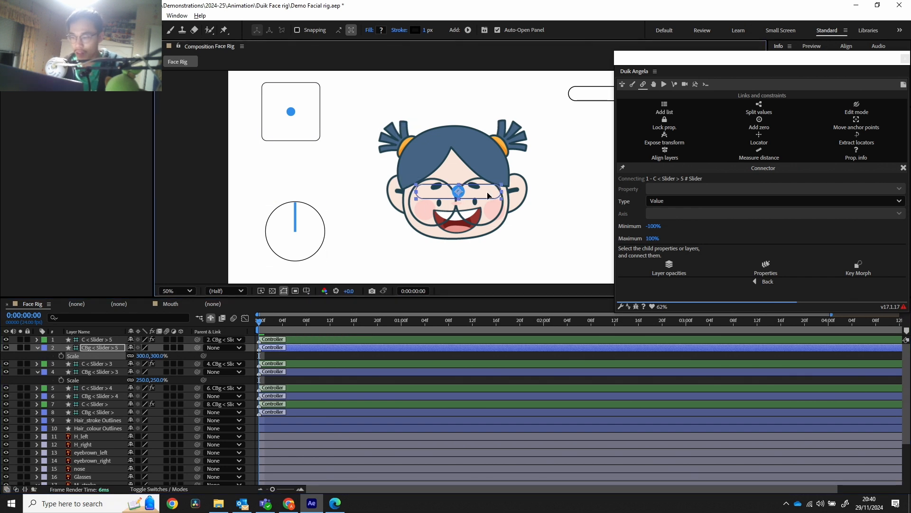
pyautogui.moveTo(457, 194); pyautogui.dragTo(515, 177)
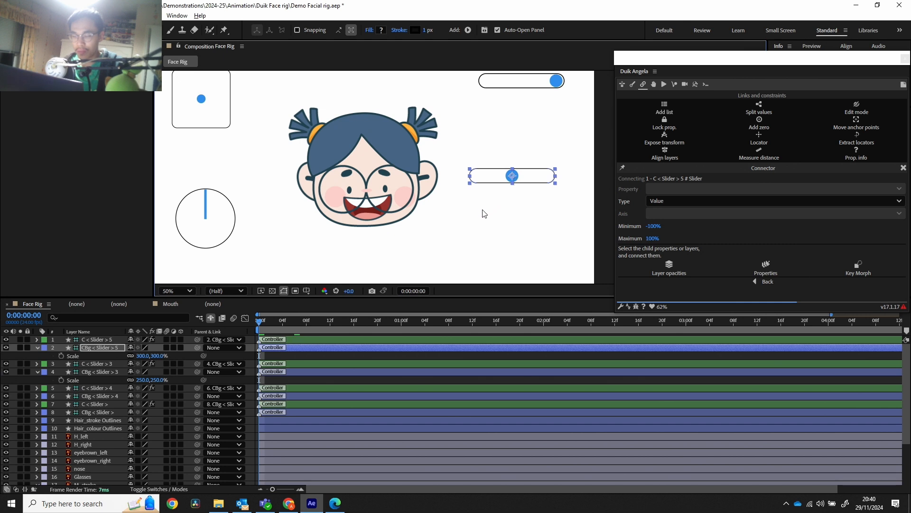
# Connect the three Scale keyframes of the M_stroke layer to the new slider as properties and test it by moving the knob near its left end
pyautogui.scroll(-3, 291, 451)
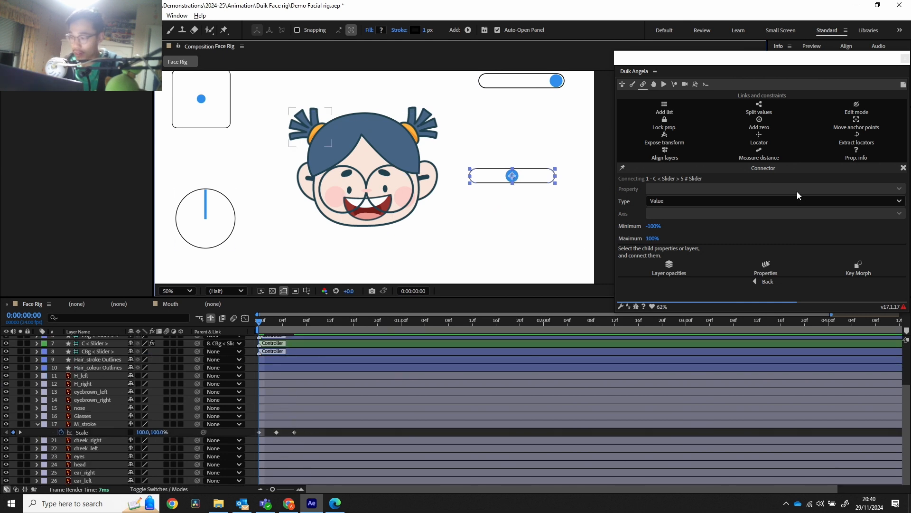
pyautogui.moveTo(312, 429); pyautogui.dragTo(255, 438)
pyautogui.click(771, 266)
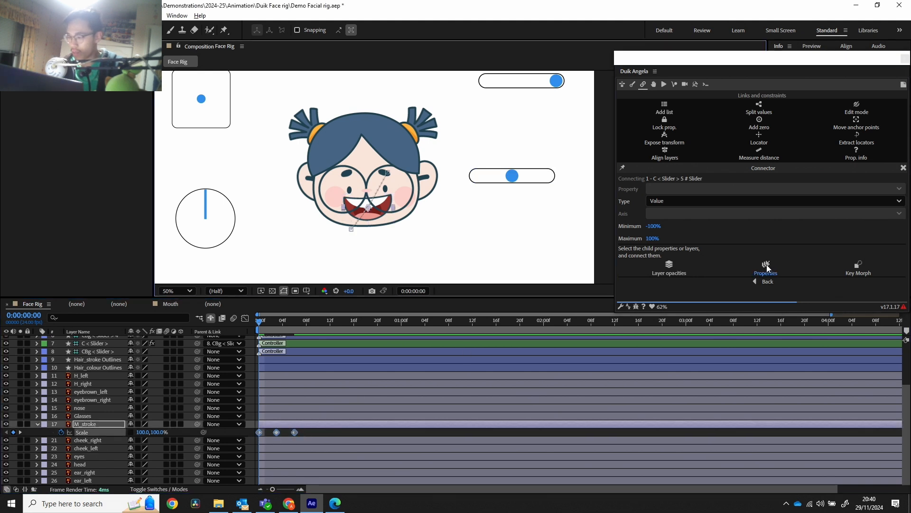
pyautogui.click(497, 180)
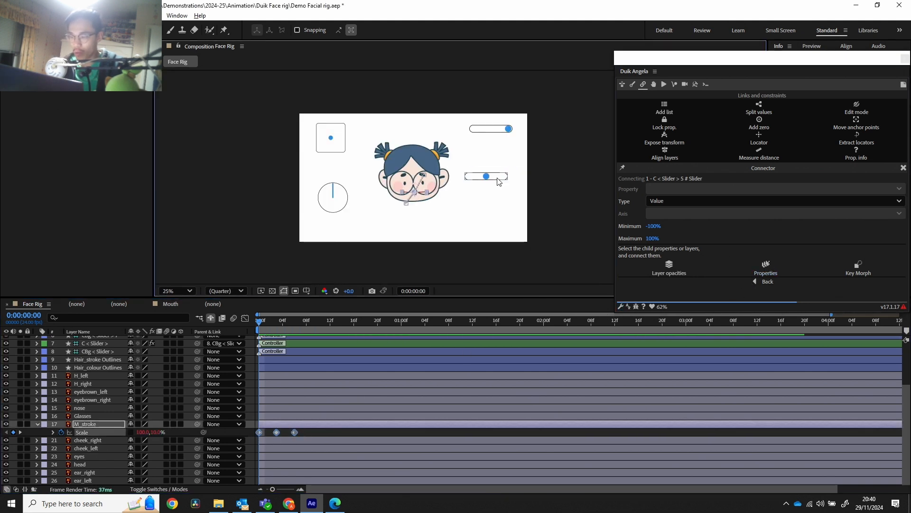
pyautogui.scroll(-1, 496, 180)
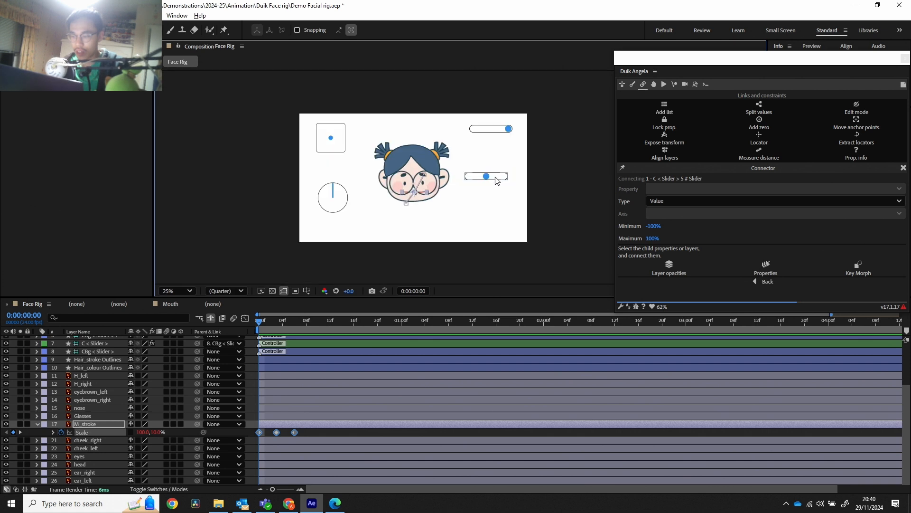
pyautogui.moveTo(487, 177)
pyautogui.mouseDown()
pyautogui.moveTo(501, 173)
pyautogui.moveTo(474, 177)
pyautogui.mouseUp()
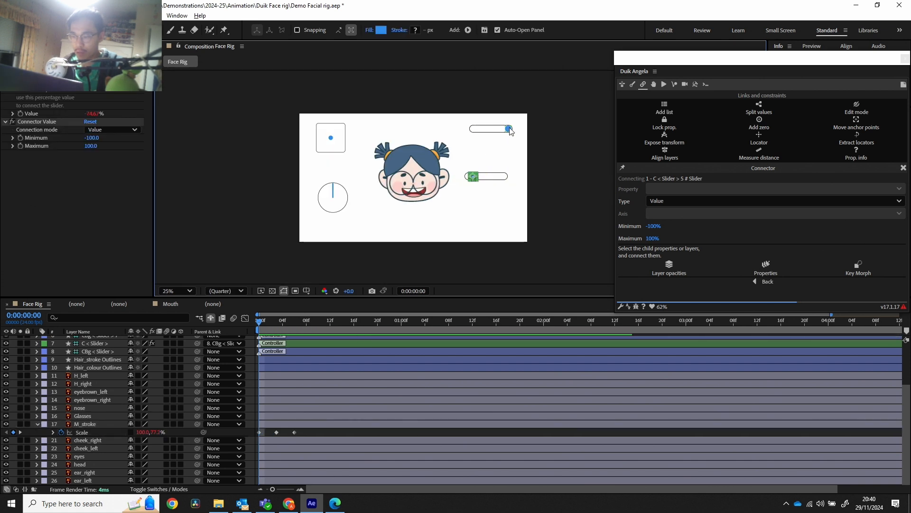
# Test the rig by moving the eye slider, rotating the angle controller, and setting the mouth slider just past centre and the 2D knob near its lower edge
pyautogui.moveTo(506, 131)
pyautogui.mouseDown()
pyautogui.moveTo(493, 132)
pyautogui.moveTo(503, 130)
pyautogui.mouseUp()
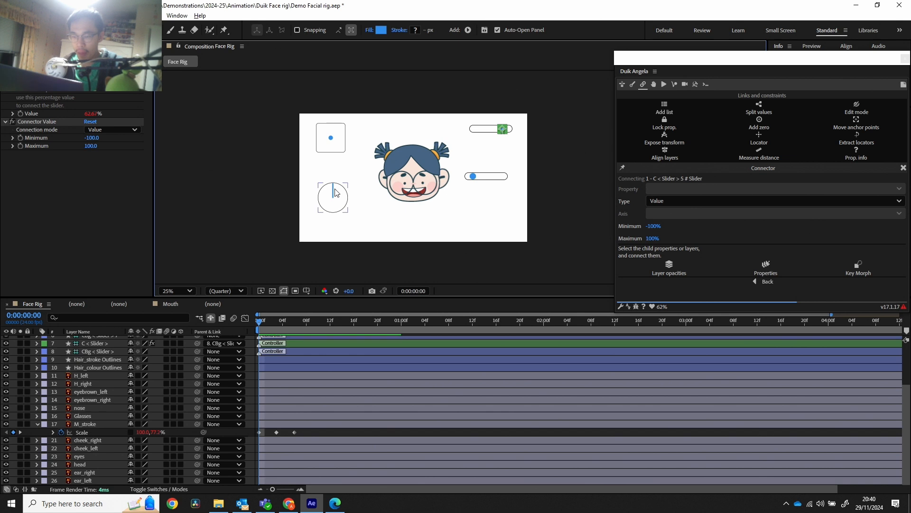
pyautogui.press('w')
pyautogui.click(336, 192)
pyautogui.moveTo(334, 192); pyautogui.dragTo(325, 141)
pyautogui.press('v')
pyautogui.click(472, 177)
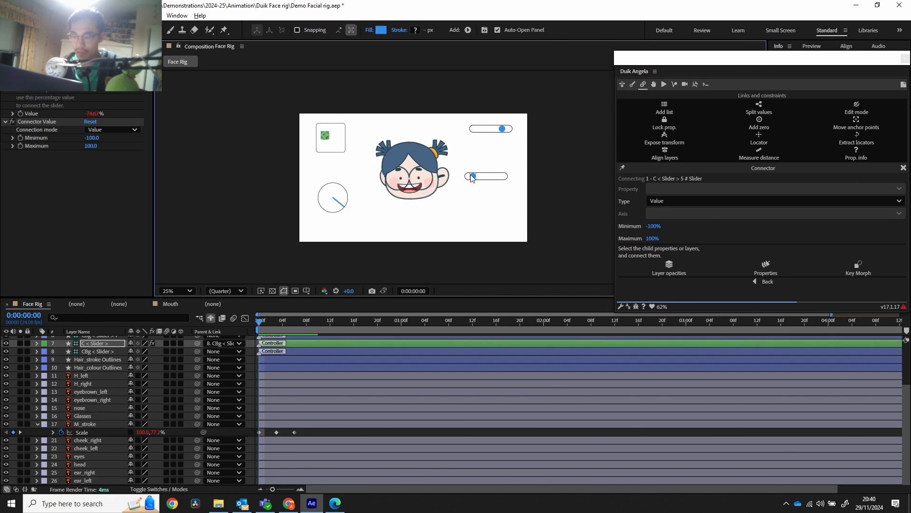
pyautogui.moveTo(473, 179); pyautogui.dragTo(489, 178)
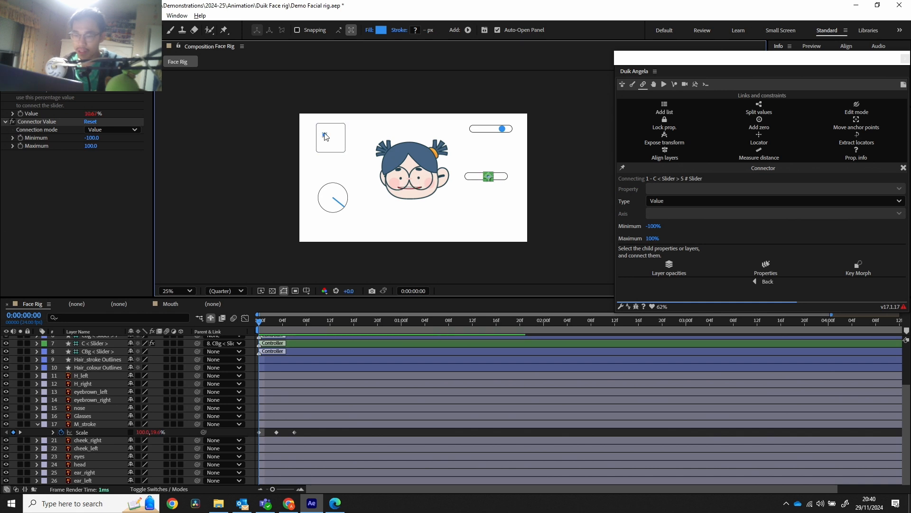
pyautogui.moveTo(325, 136)
pyautogui.mouseDown()
pyautogui.moveTo(321, 128)
pyautogui.moveTo(328, 150)
pyautogui.mouseUp()
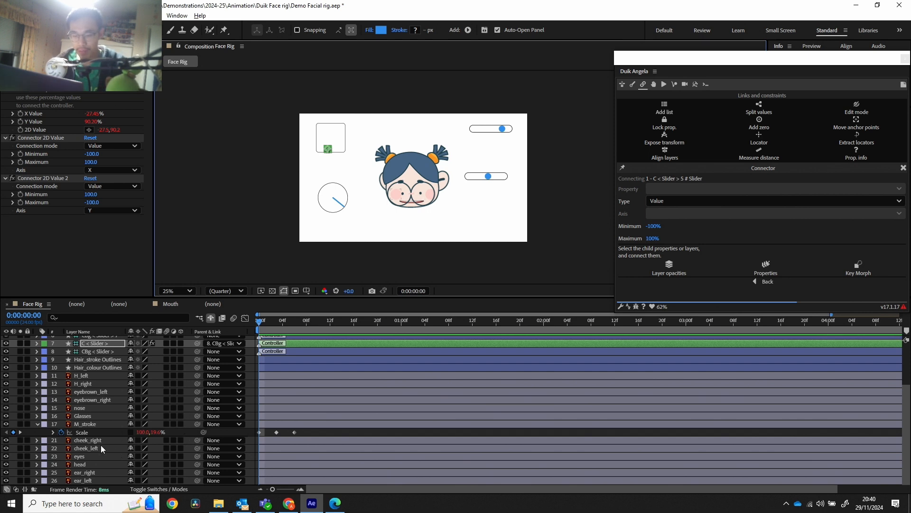
# Collapse the properties of the M_stroke, CBg < Slider > 5 and CBg < Slider > 6 layers in the timeline
pyautogui.click(38, 424)
pyautogui.scroll(2, 39, 424)
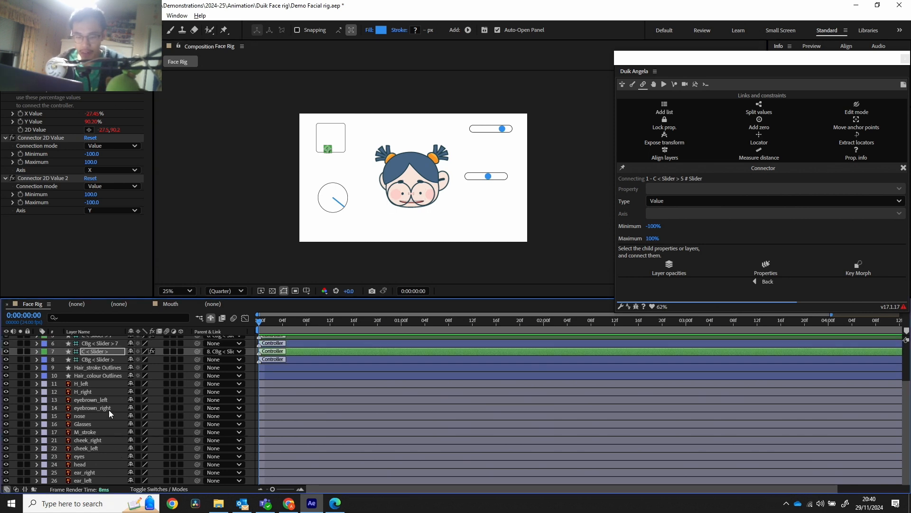
pyautogui.scroll(1, 135, 405)
pyautogui.scroll(2, 135, 406)
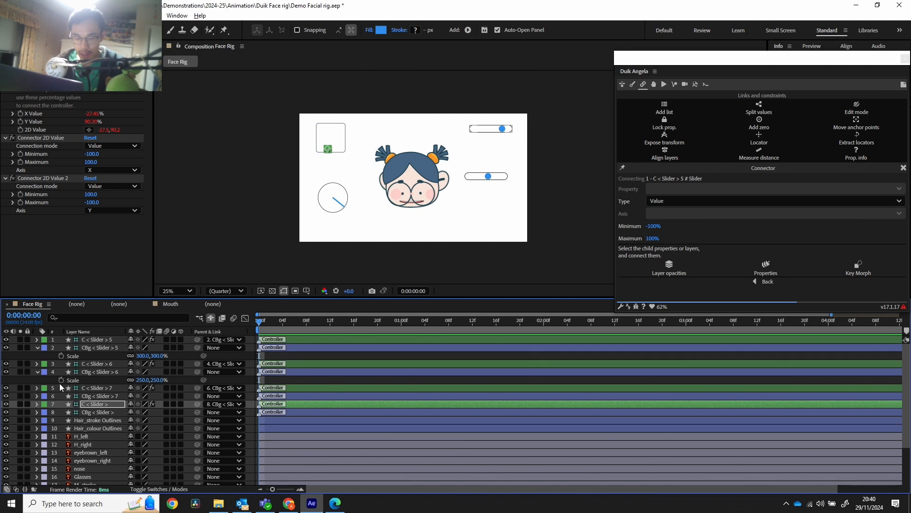
pyautogui.click(37, 348)
pyautogui.click(38, 363)
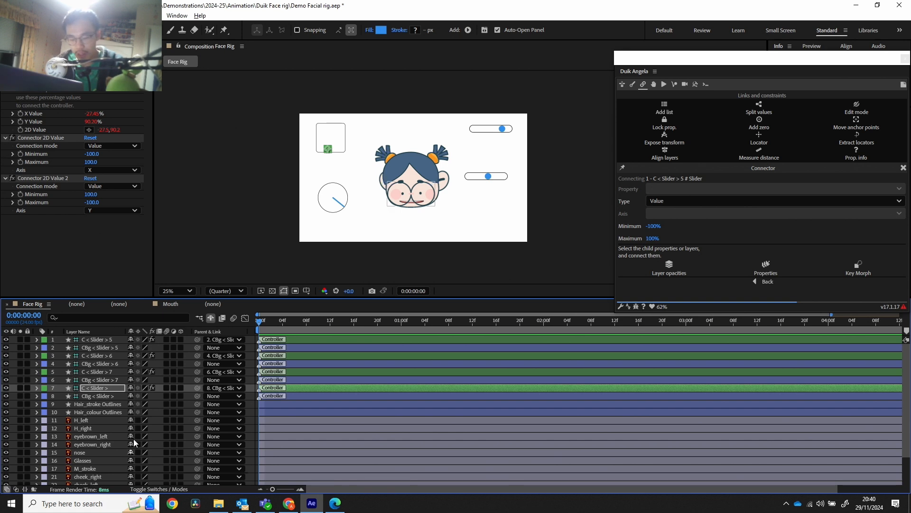
# Hide the CBg < Slider > layer and all face layers from Hair_stroke Outlines to ear_left from the timeline as shy layers
pyautogui.click(132, 397)
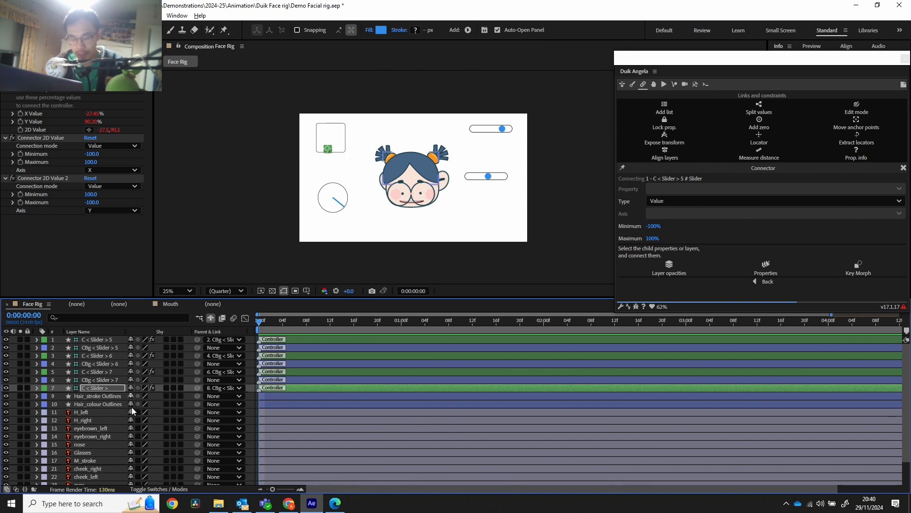
pyautogui.click(113, 396)
pyautogui.scroll(-1, 112, 402)
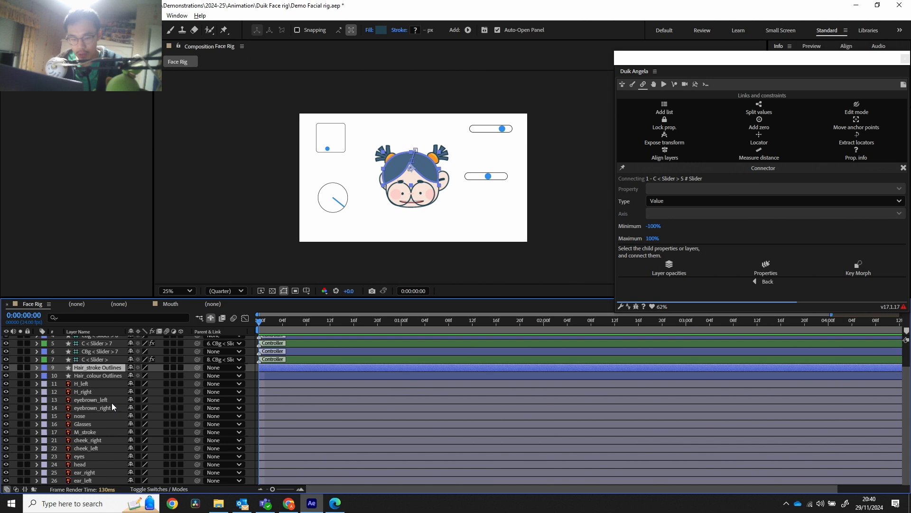
pyautogui.keyDown('shift'); pyautogui.click(95, 478); pyautogui.keyUp('shift')
pyautogui.click(132, 368)
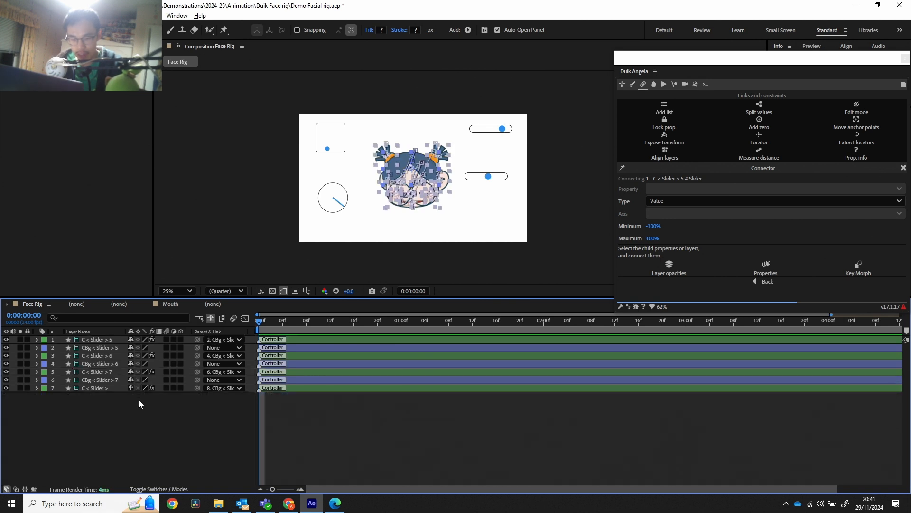
pyautogui.click(379, 269)
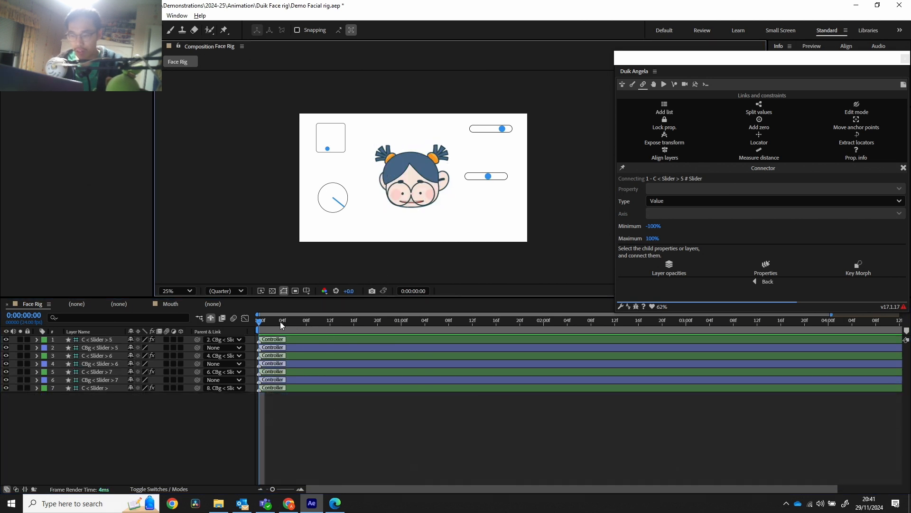
# Duplicate the Face Rig composition, open the copy and rename it Animation
pyautogui.click(100, 340)
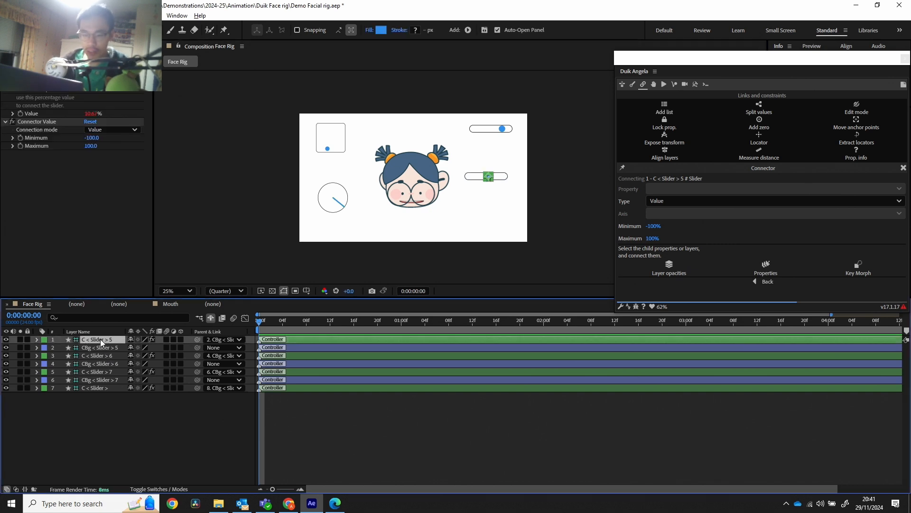
pyautogui.press('Return')
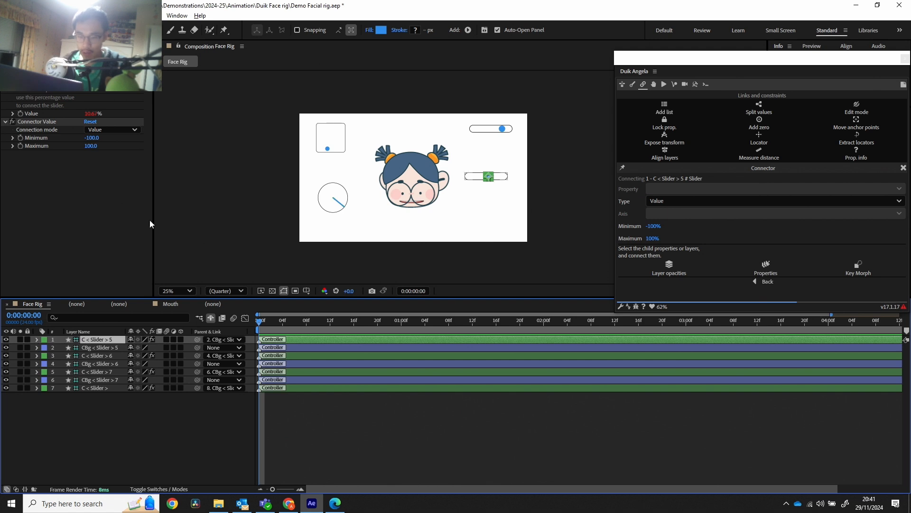
pyautogui.click(14, 46)
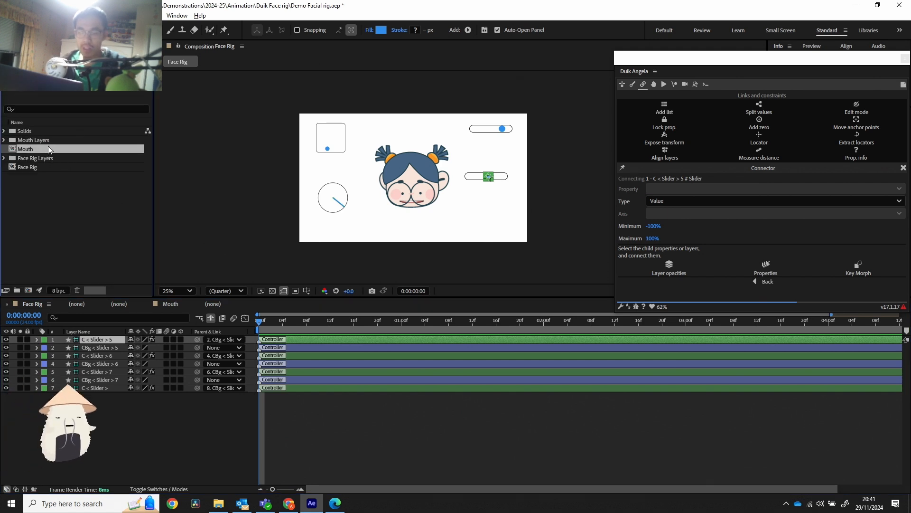
pyautogui.click(35, 168)
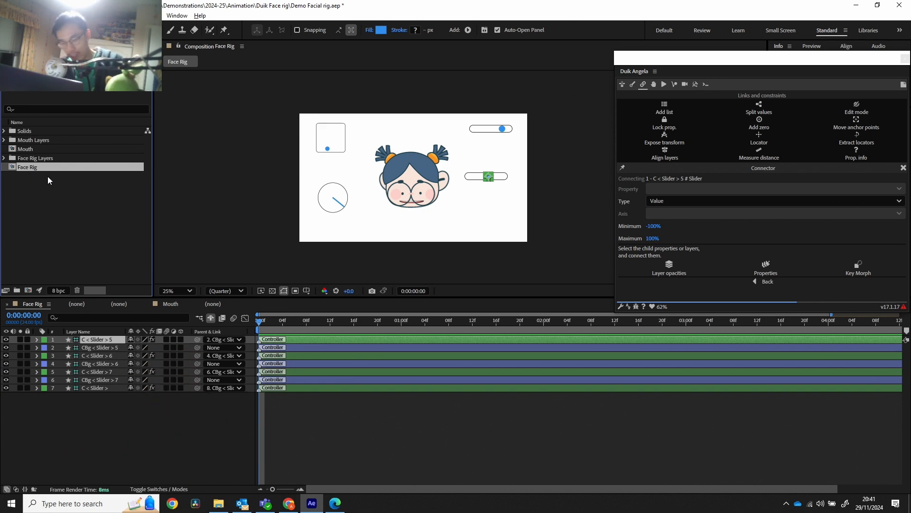
pyautogui.hotkey('ctrl', 'd')
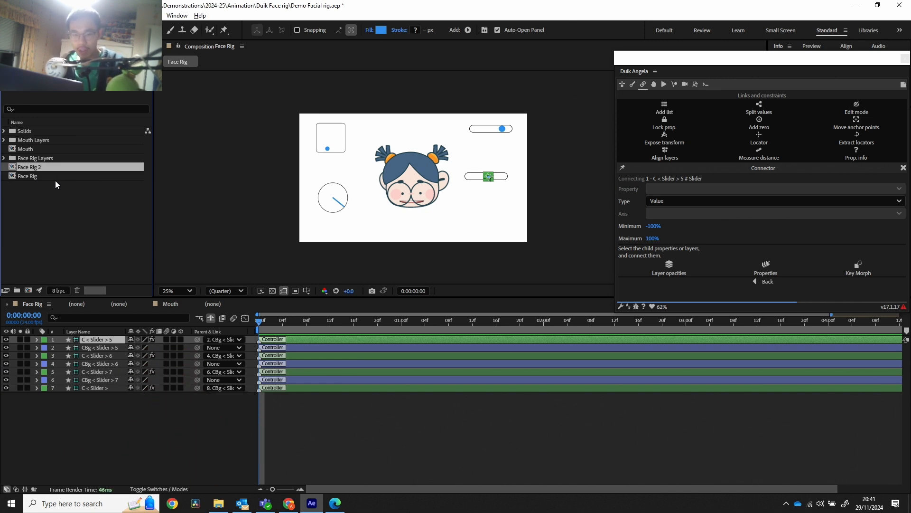
pyautogui.doubleClick(38, 169)
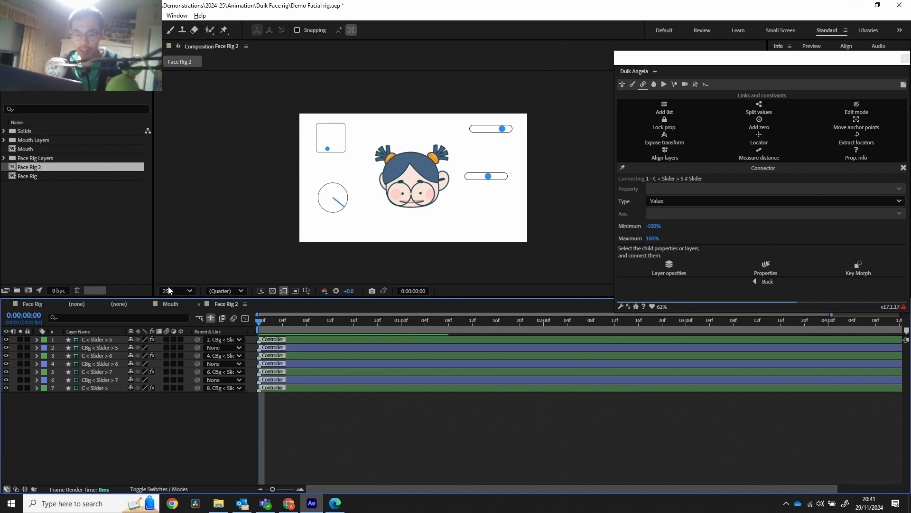
pyautogui.click(35, 165)
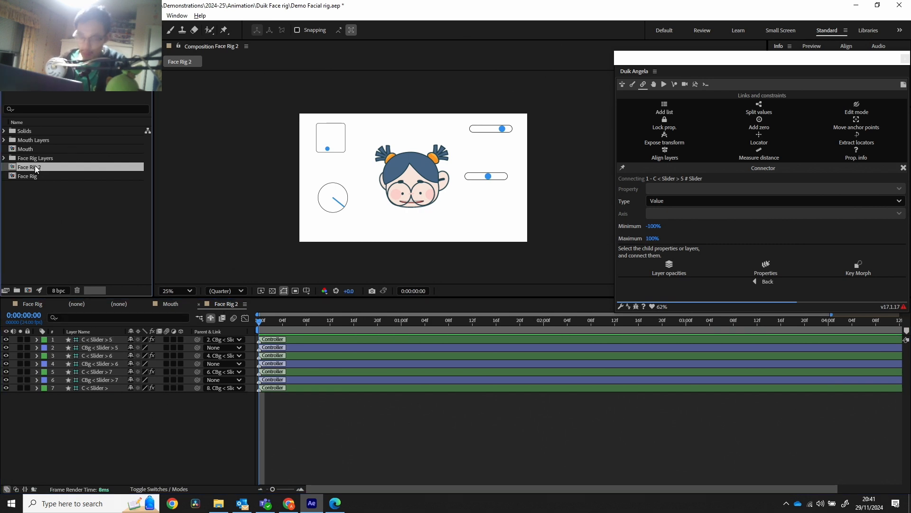
pyautogui.write('Animation')
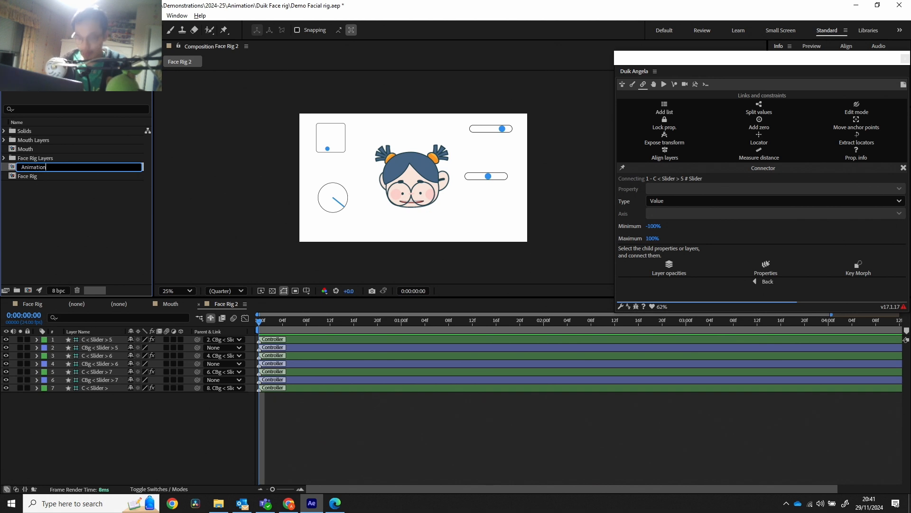
pyautogui.press('Return')
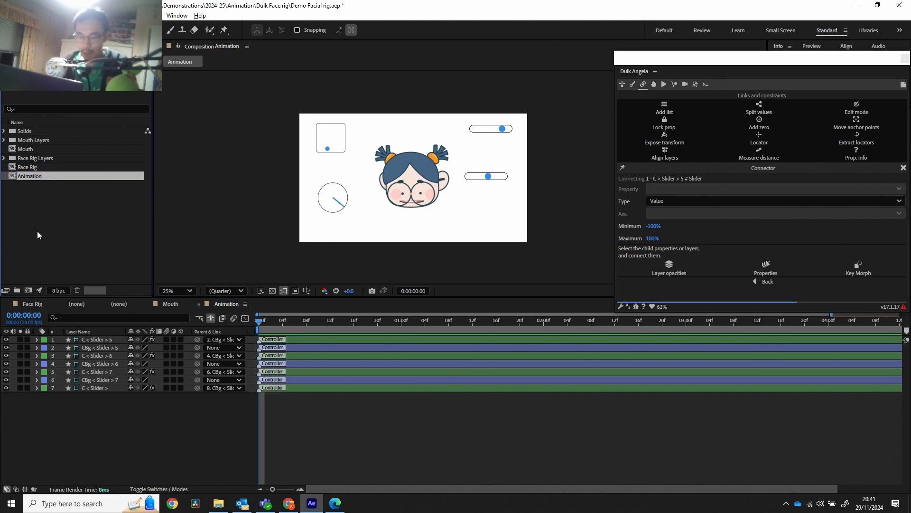
# Keyframe the C < Slider > layer's Position at frame 0 and at frame 16 with the knob in the square's upper-right corner, then scrub the motion
pyautogui.click(107, 339)
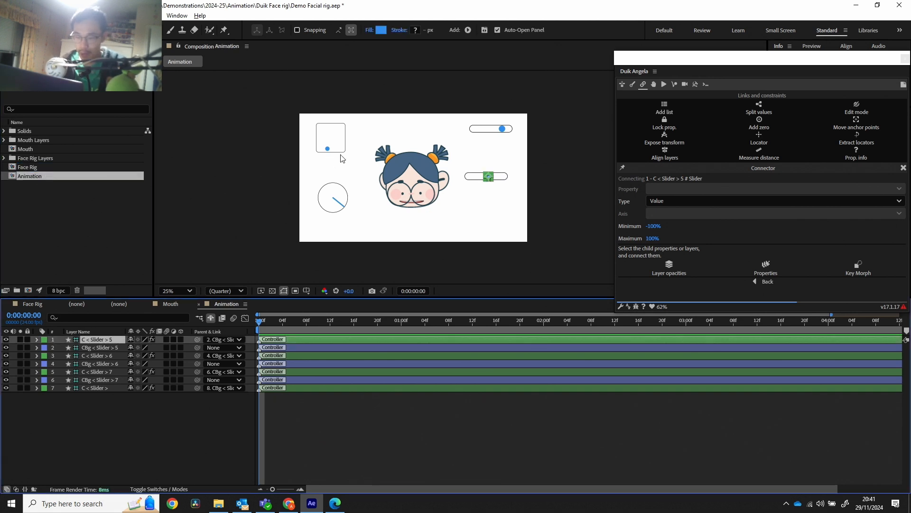
pyautogui.click(97, 387)
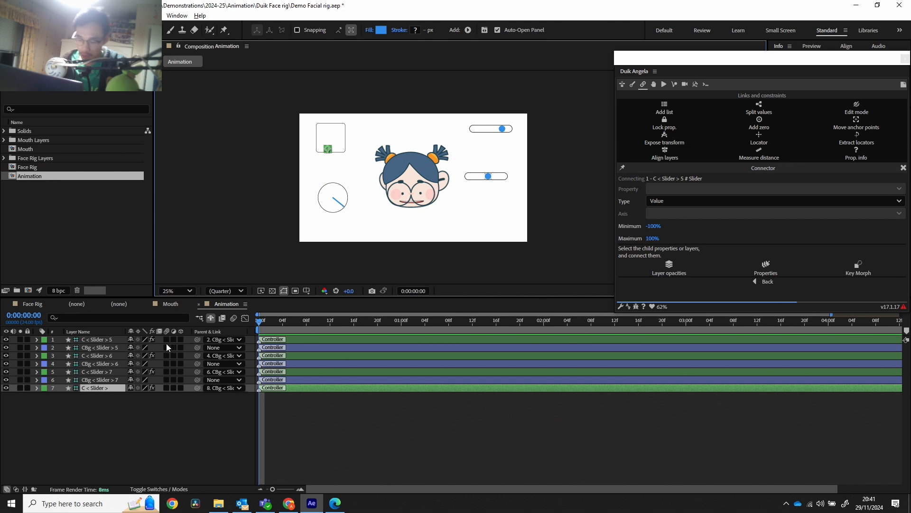
pyautogui.press('p')
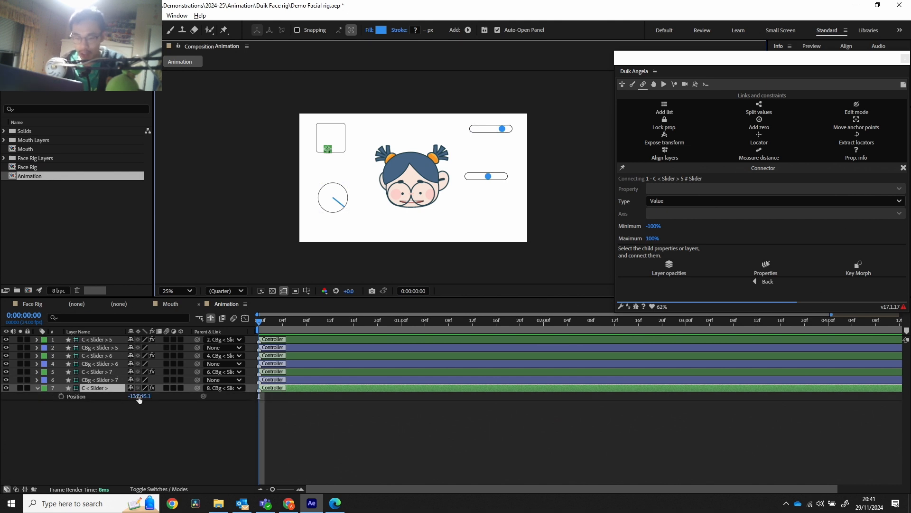
pyautogui.click(61, 396)
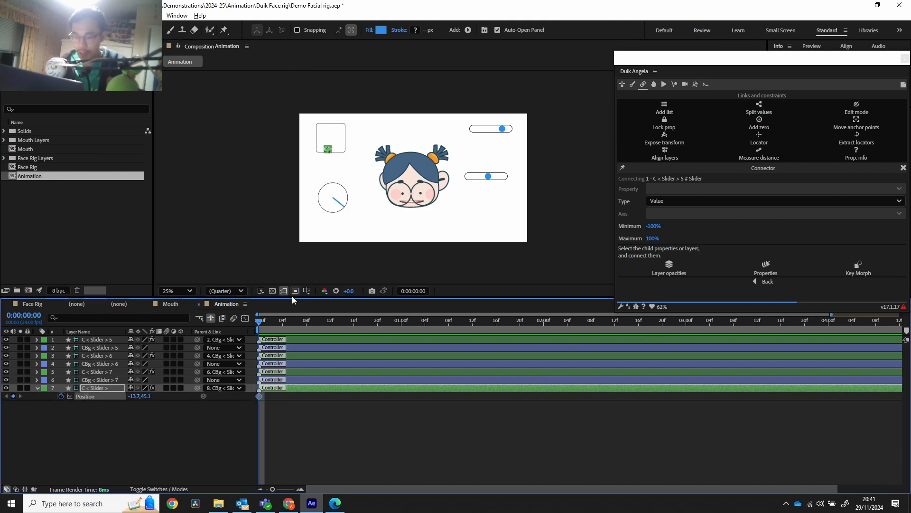
pyautogui.click(294, 320)
pyautogui.moveTo(332, 320); pyautogui.dragTo(353, 323)
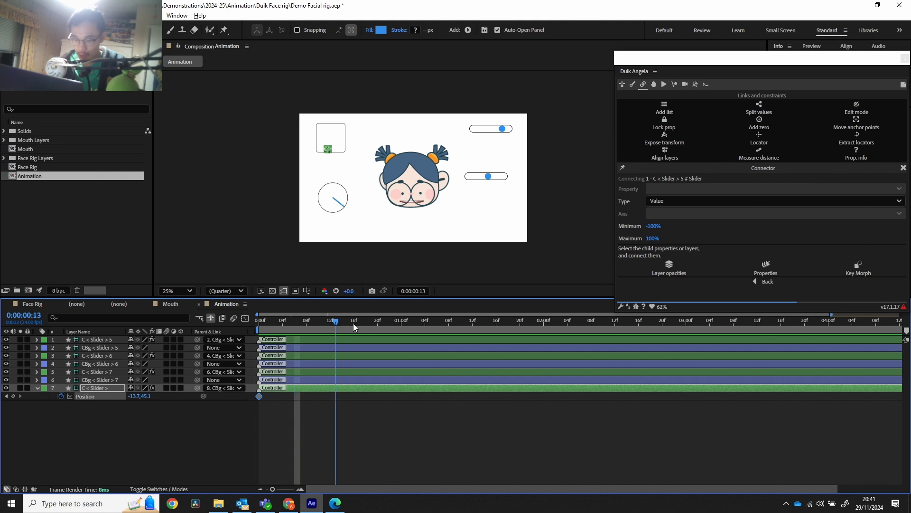
pyautogui.moveTo(330, 153); pyautogui.dragTo(343, 126)
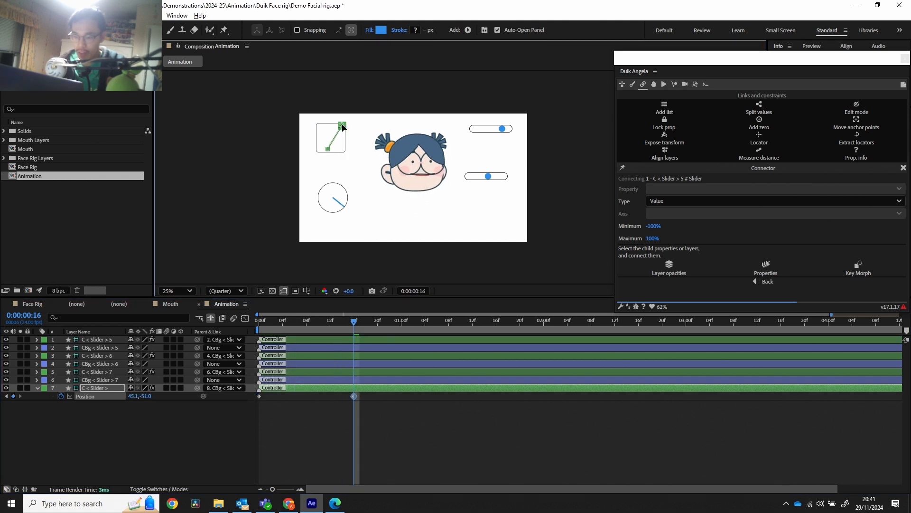
pyautogui.moveTo(332, 322); pyautogui.dragTo(323, 303)
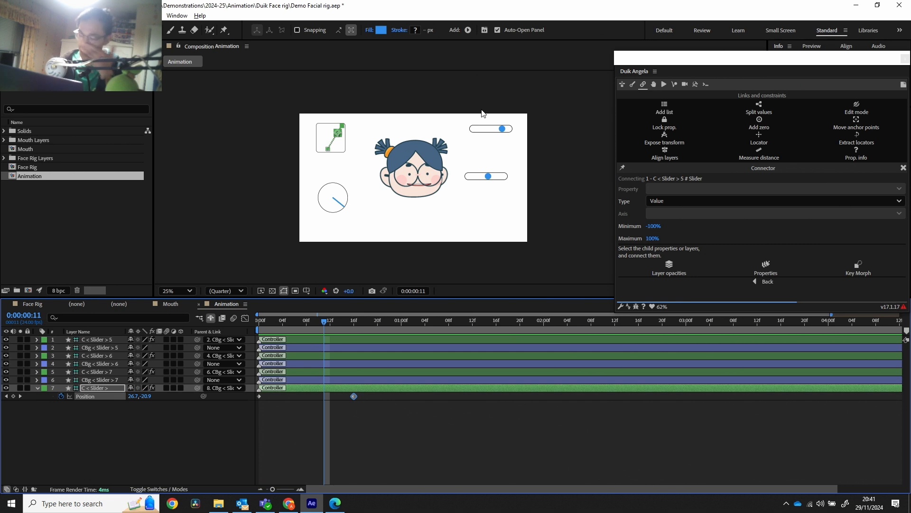
# Reveal the Position property of the C < Slider > 5 layer at frame 4 and remove its expression
pyautogui.moveTo(488, 176)
pyautogui.mouseDown()
pyautogui.moveTo(476, 180)
pyautogui.moveTo(484, 178)
pyautogui.mouseUp()
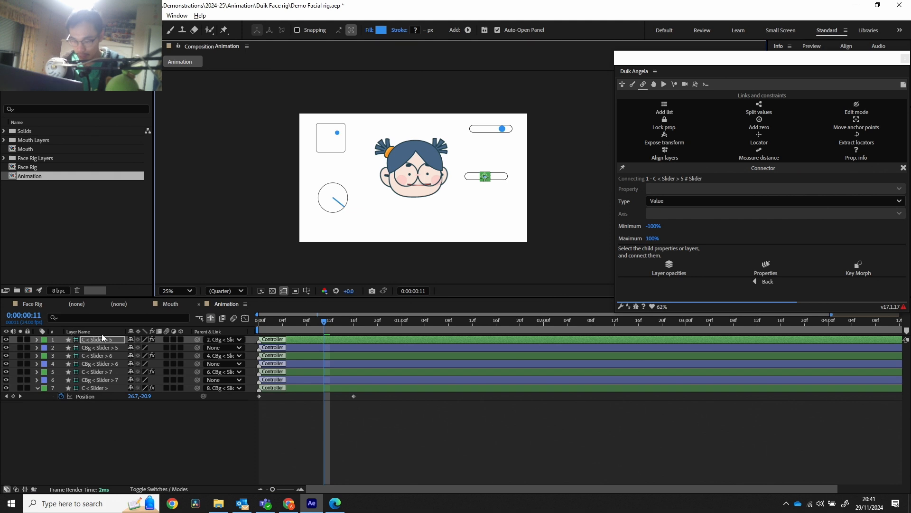
pyautogui.press('p')
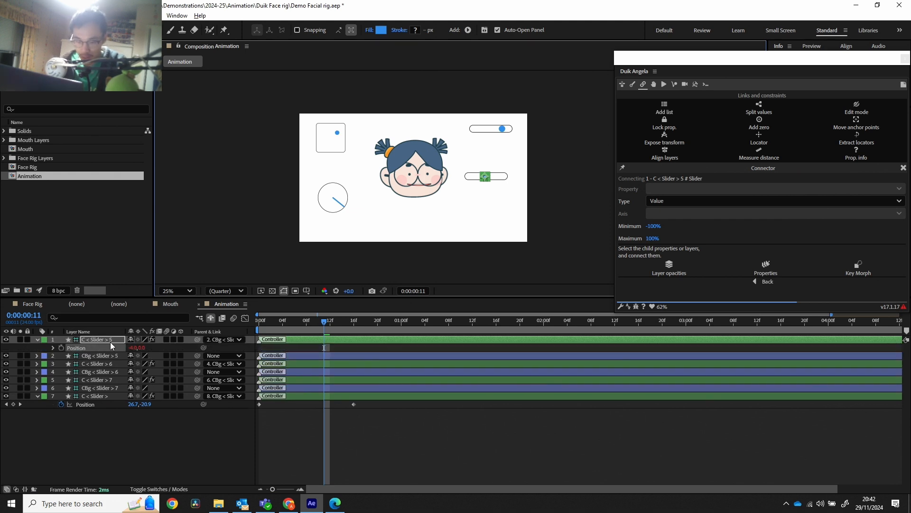
pyautogui.press('p')
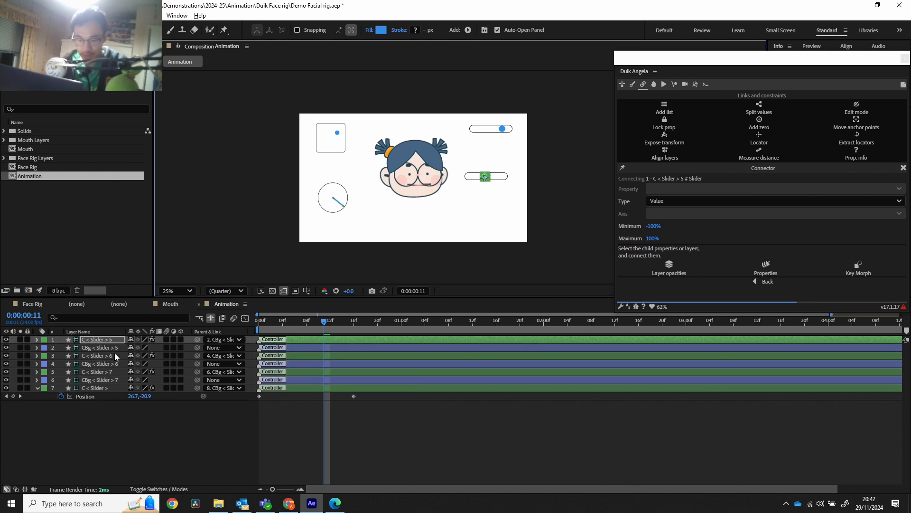
pyautogui.press('p')
pyautogui.moveTo(325, 321); pyautogui.dragTo(282, 320)
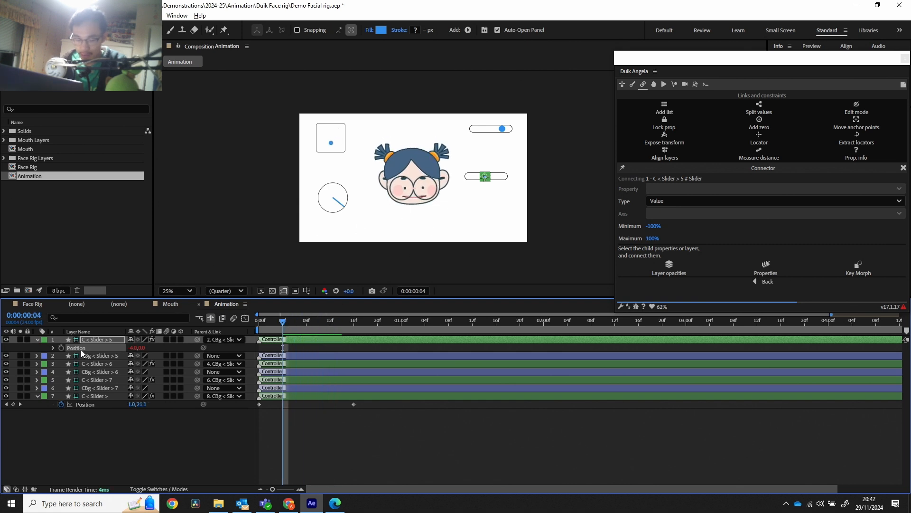
pyautogui.click(52, 347)
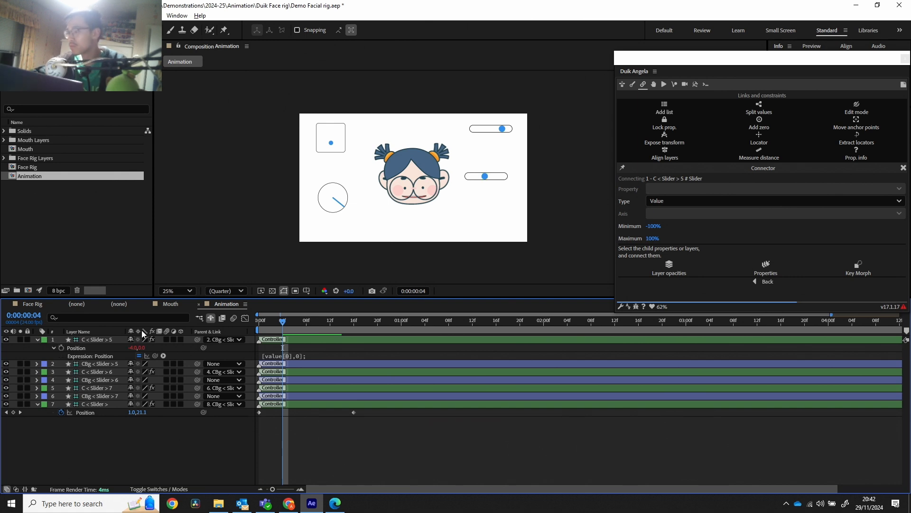
pyautogui.hotkey('ctrl', 'z')
pyautogui.hotkey('ctrl', 'z')
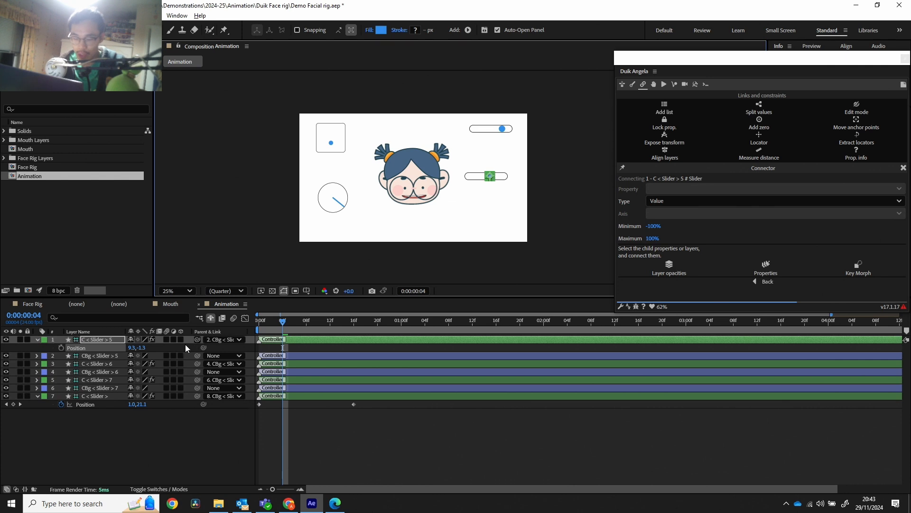
# Keyframe the C < Slider > 5 layer's X position at -60.7 on frame 4 and about -1.7 on frame 16
pyautogui.moveTo(139, 350); pyautogui.dragTo(70, 350)
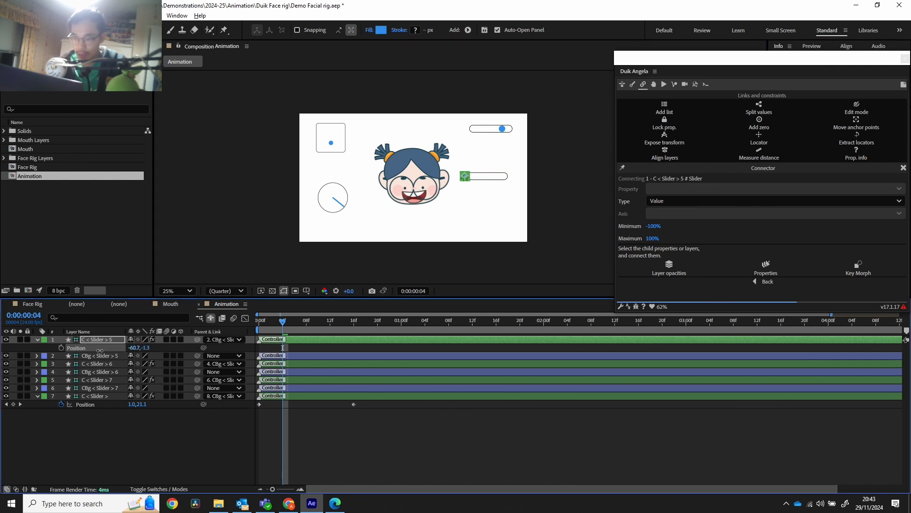
pyautogui.click(61, 347)
pyautogui.moveTo(284, 321); pyautogui.dragTo(353, 317)
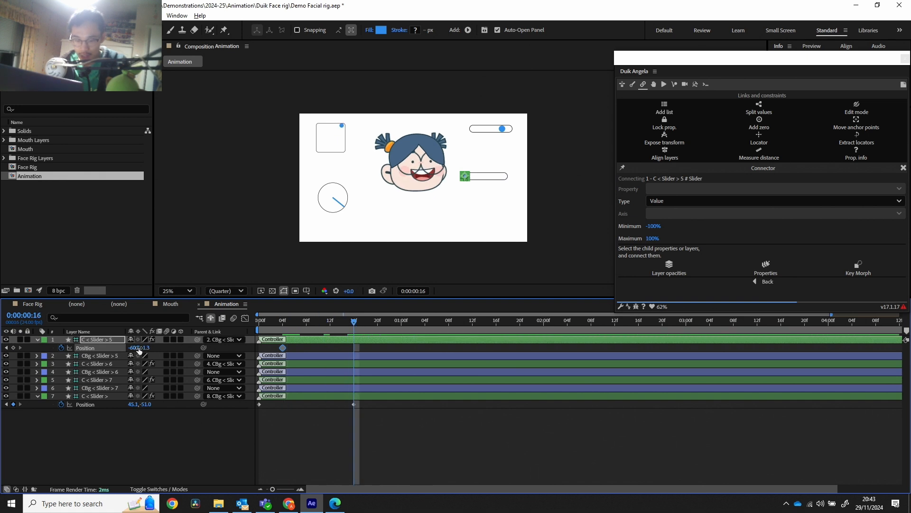
pyautogui.moveTo(138, 348); pyautogui.dragTo(171, 349)
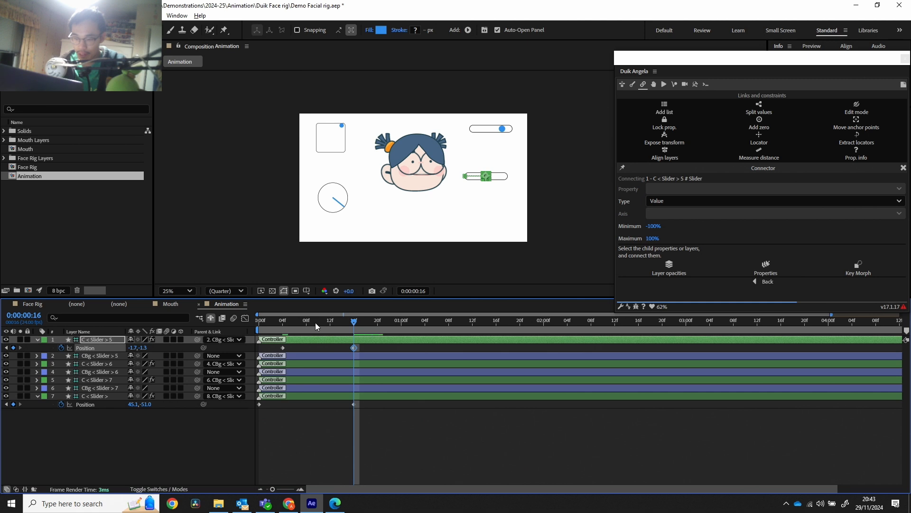